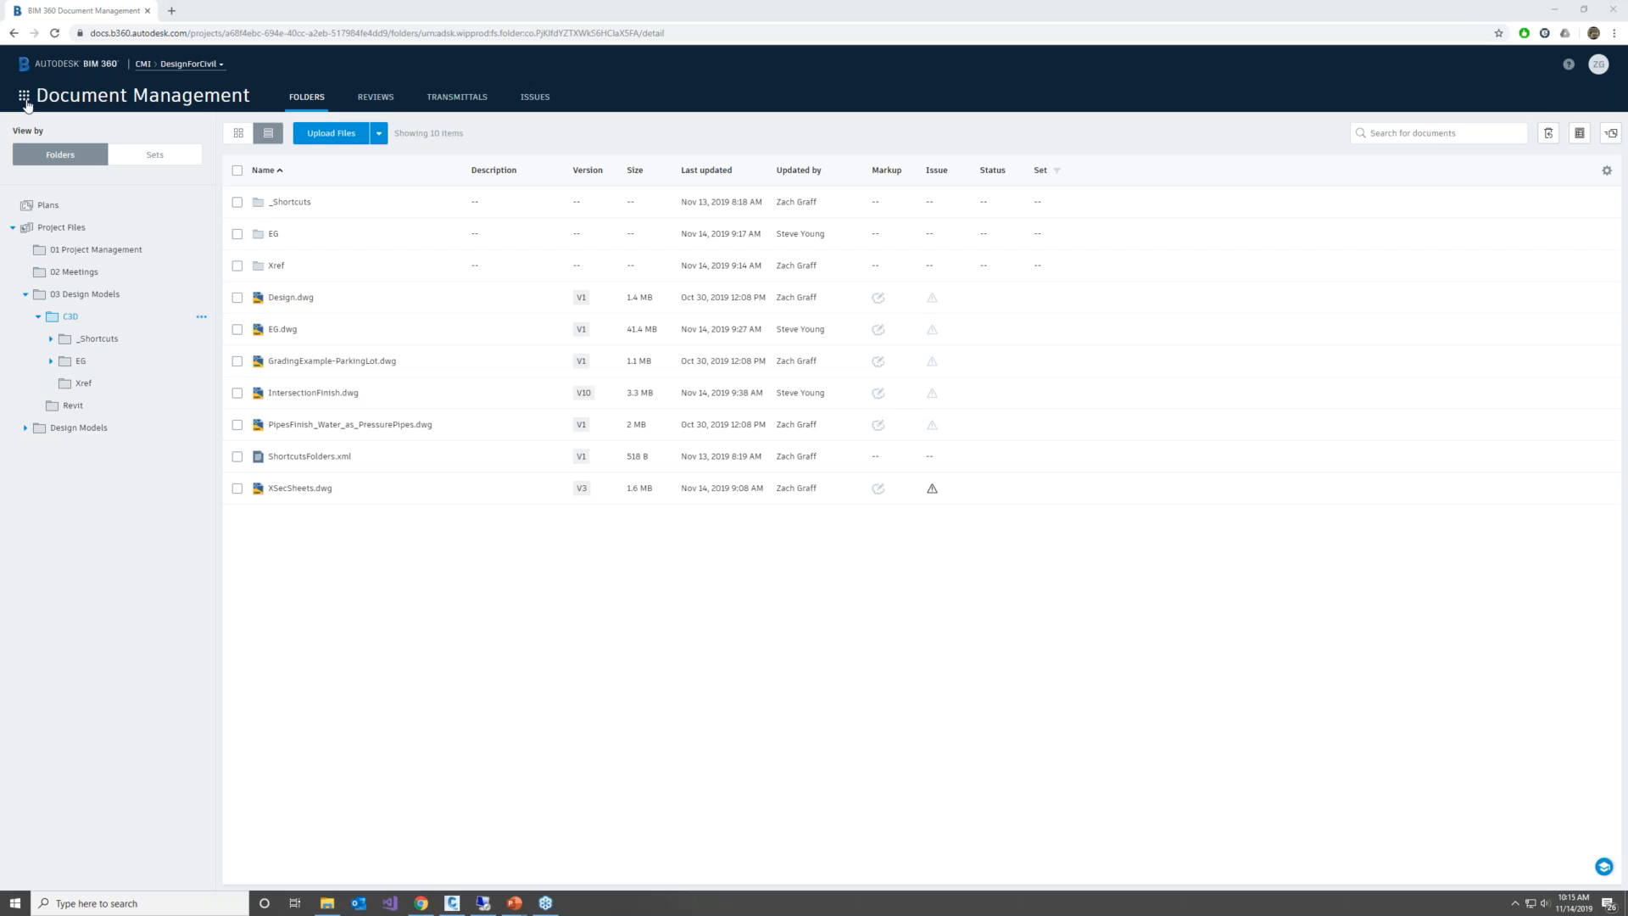
Review the accounts available for switching projects and stay in the CMI account
click(26, 98)
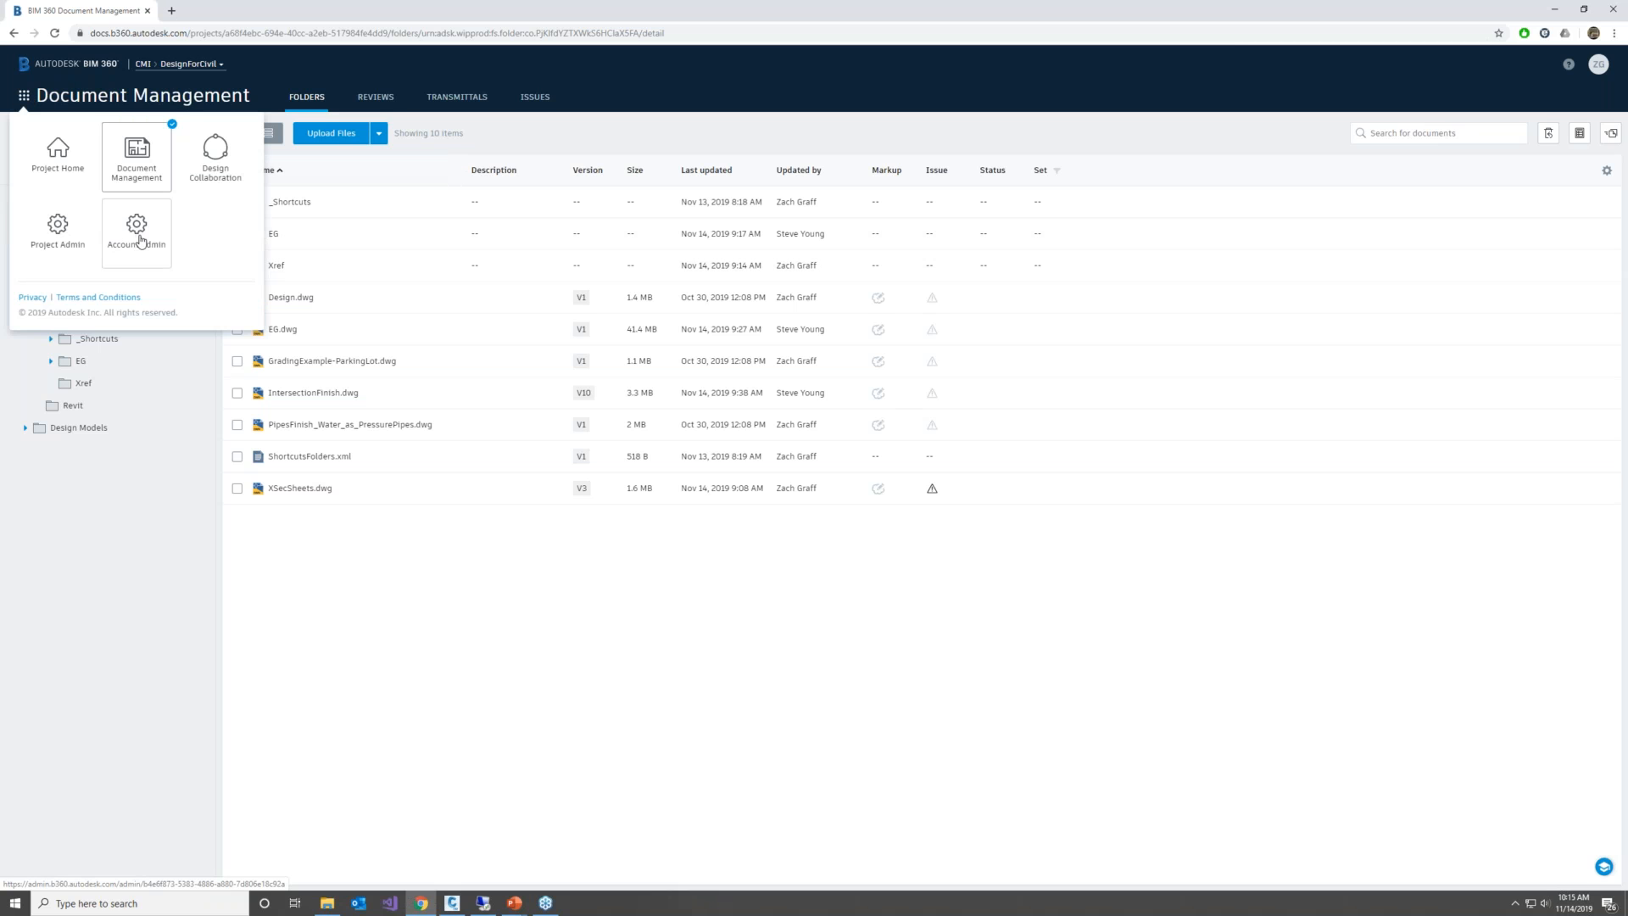
click(180, 70)
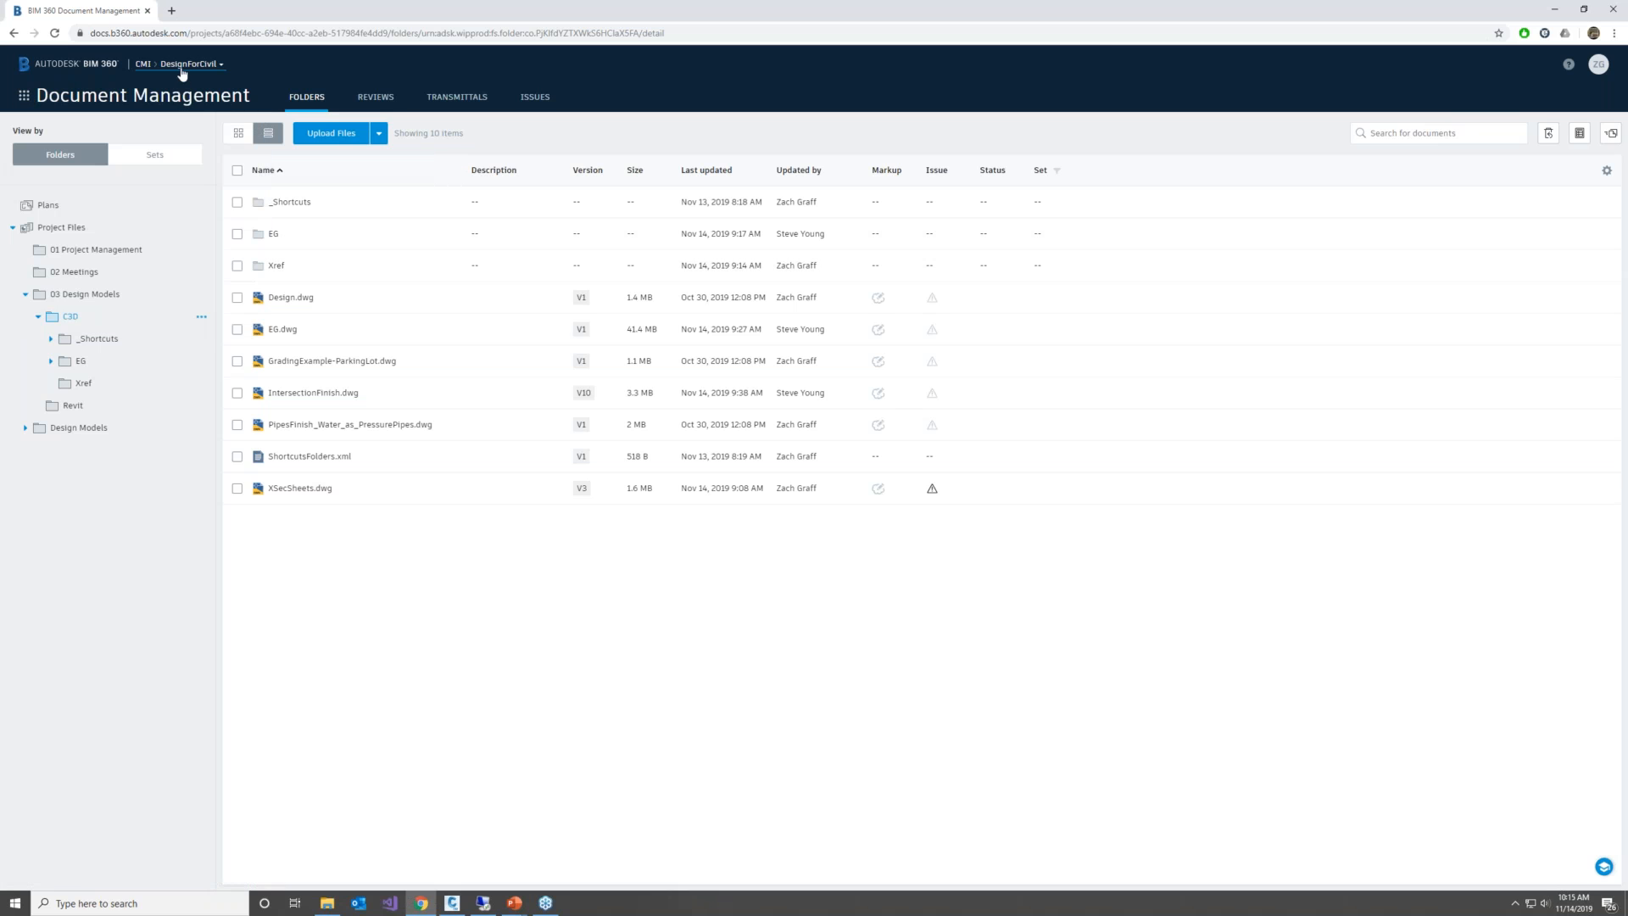
click(180, 69)
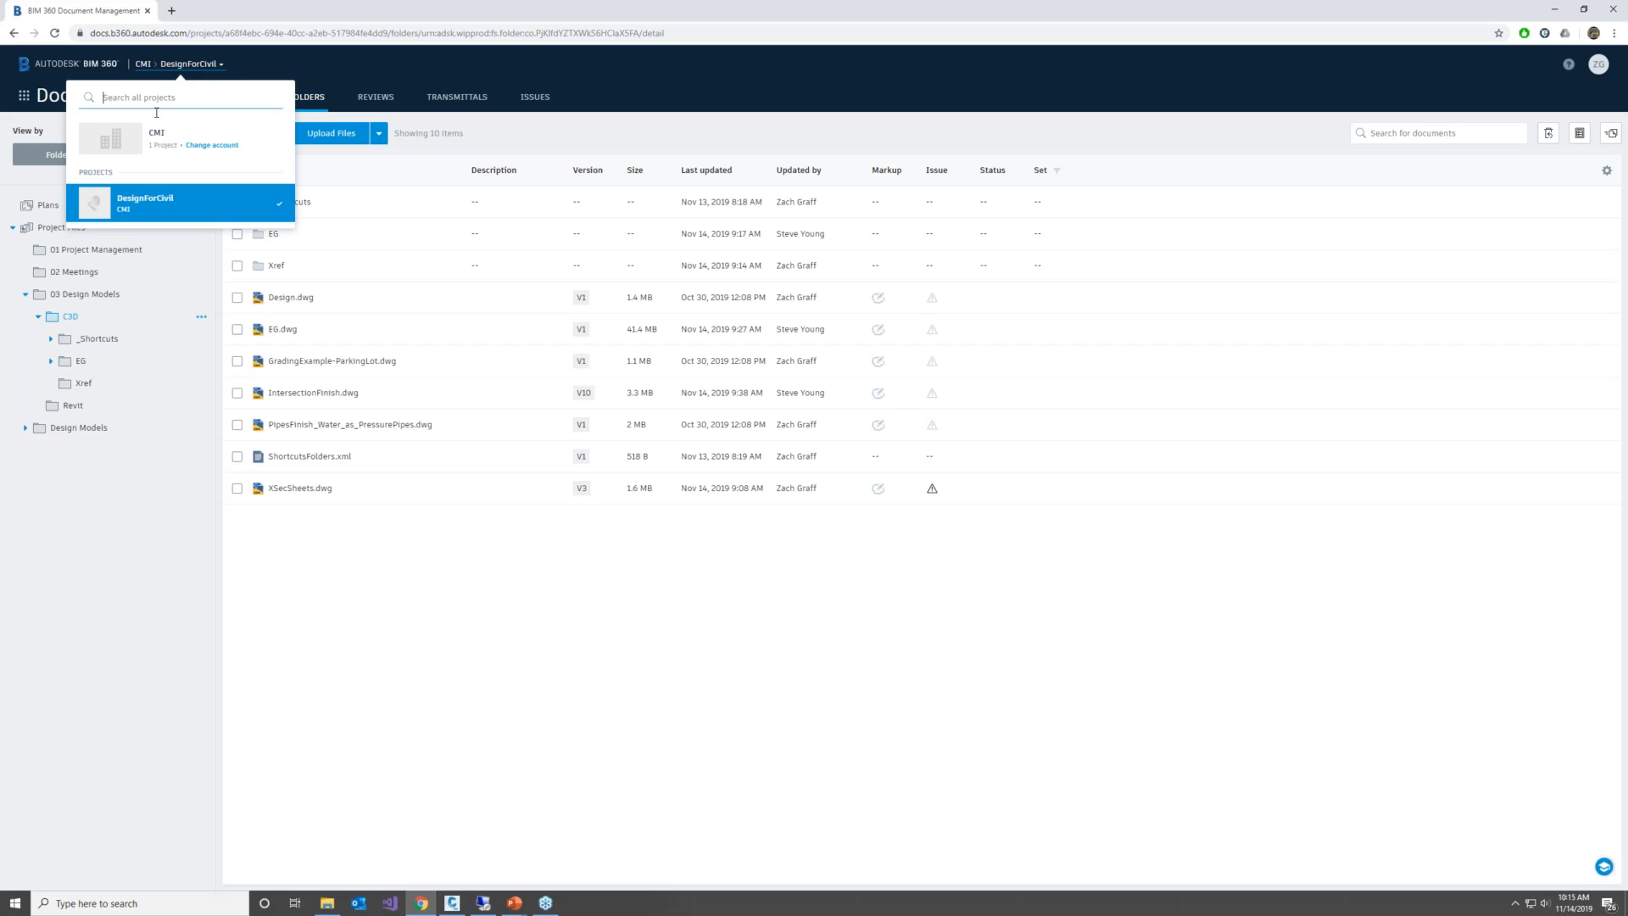
click(205, 150)
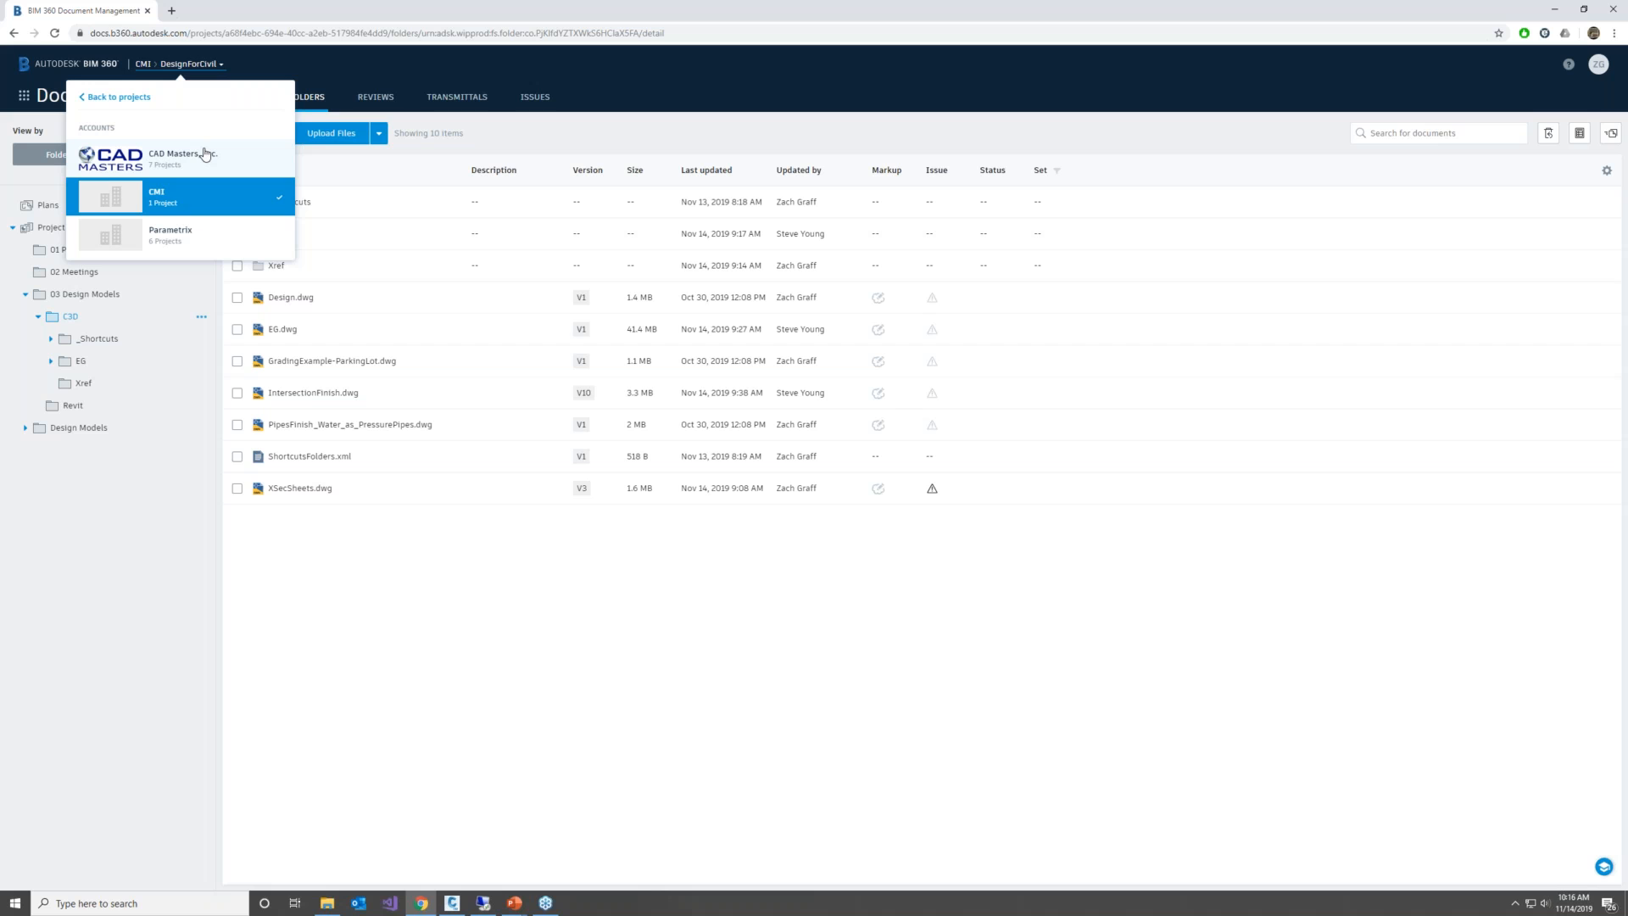
click(207, 193)
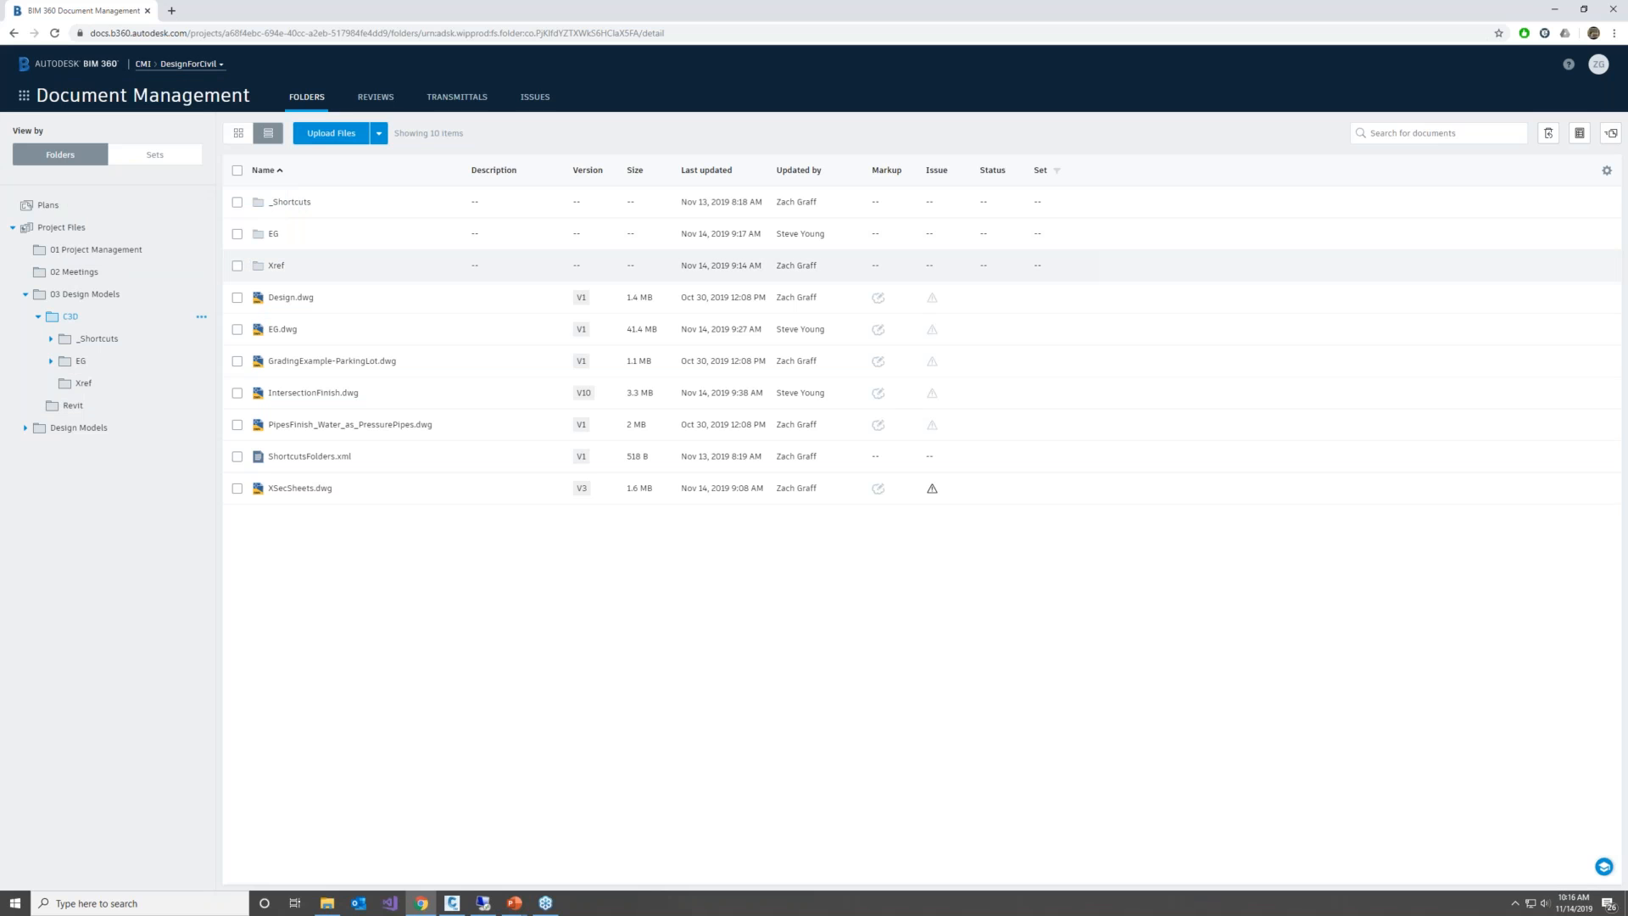
Open the member list in the DesignForCivil project's administration
click(24, 97)
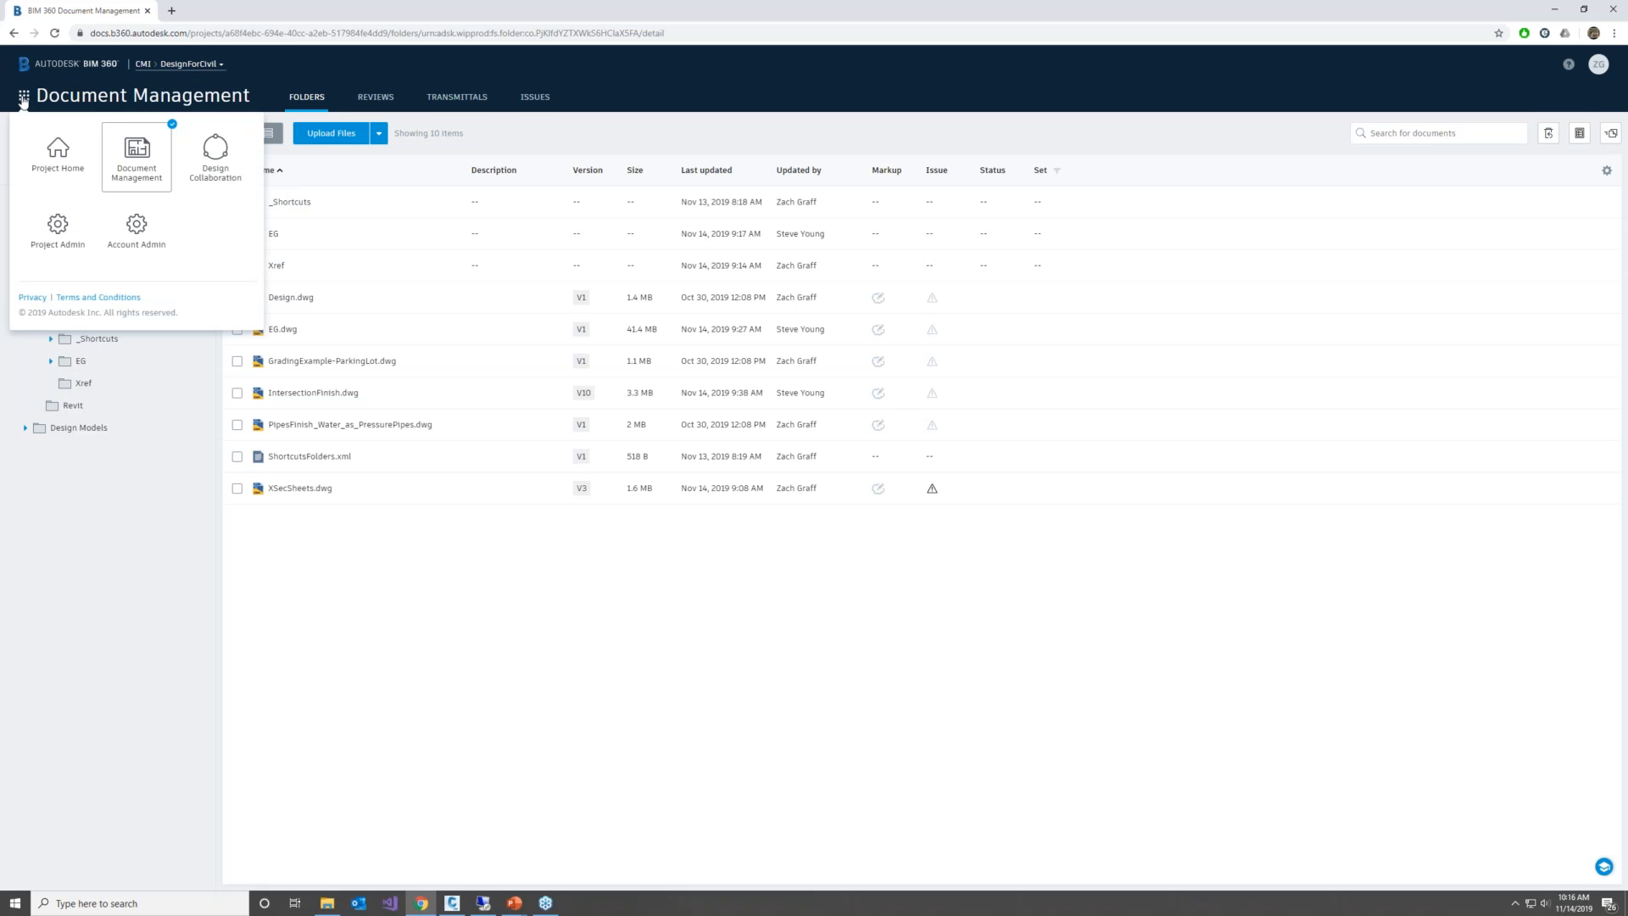
click(64, 227)
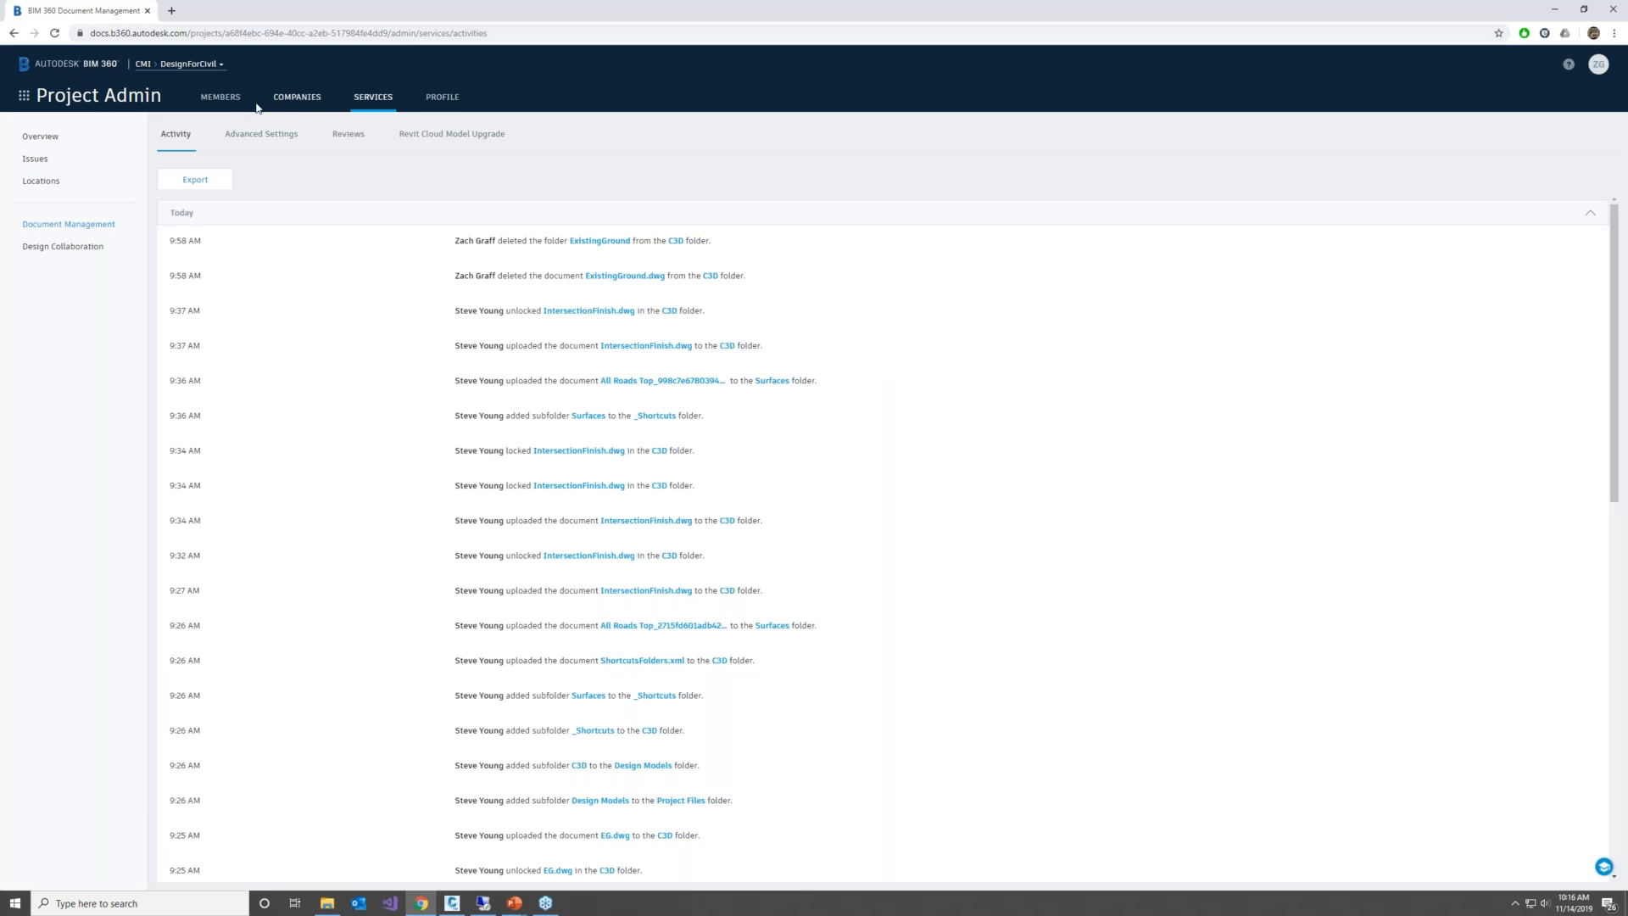
click(221, 96)
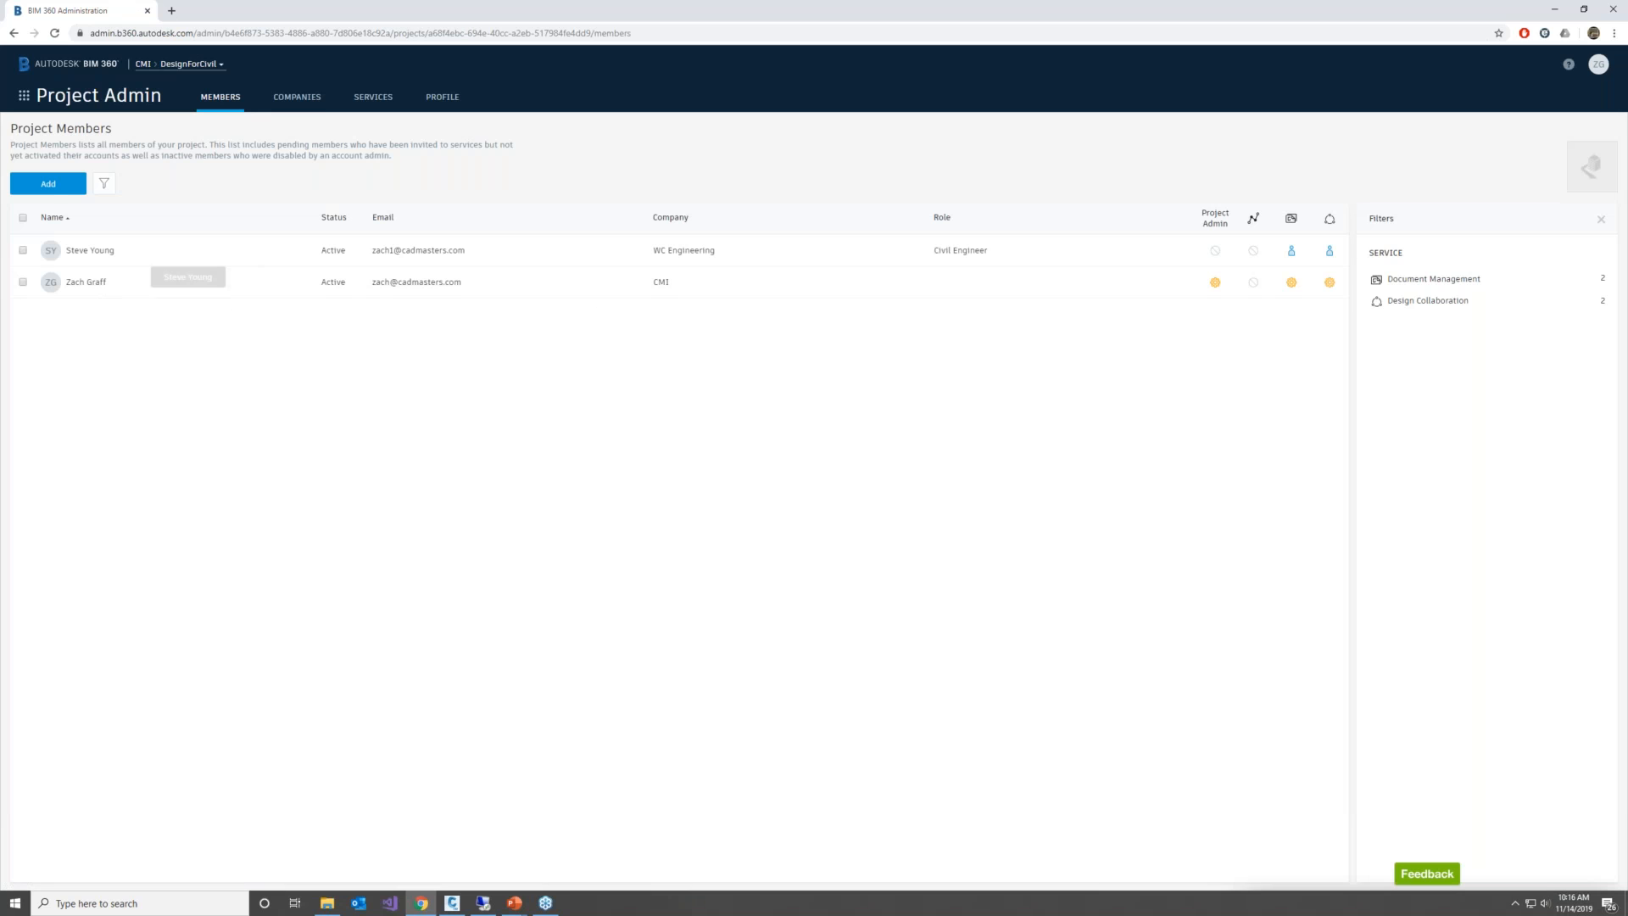
Start adding a project member by entering the new member's e-mail address and selecting it for the list
click(52, 189)
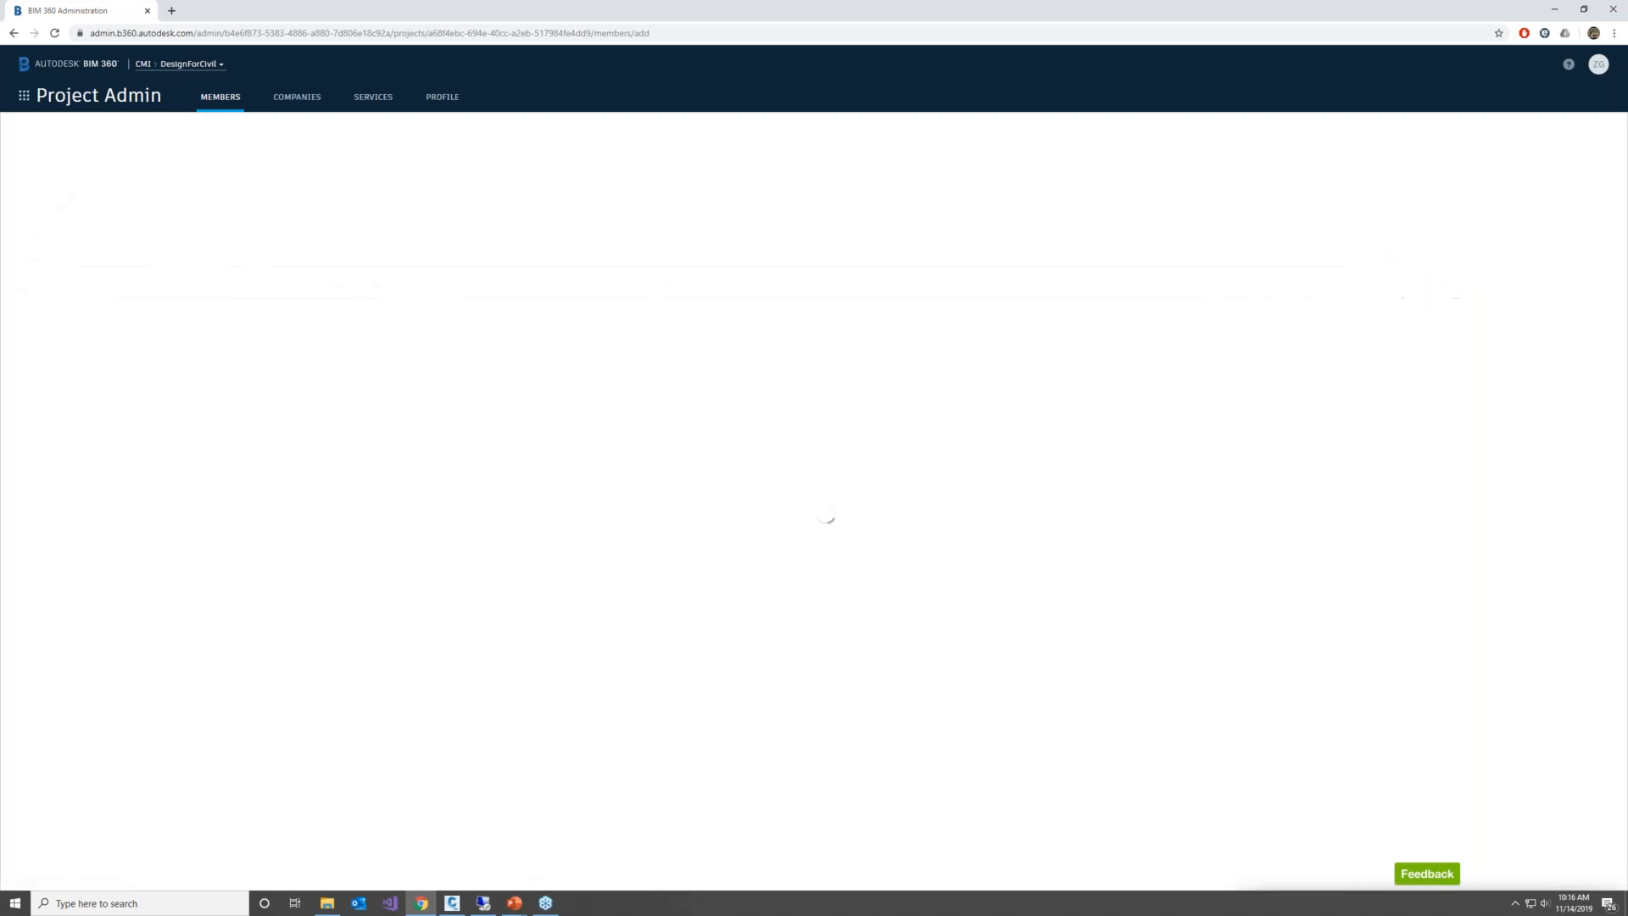
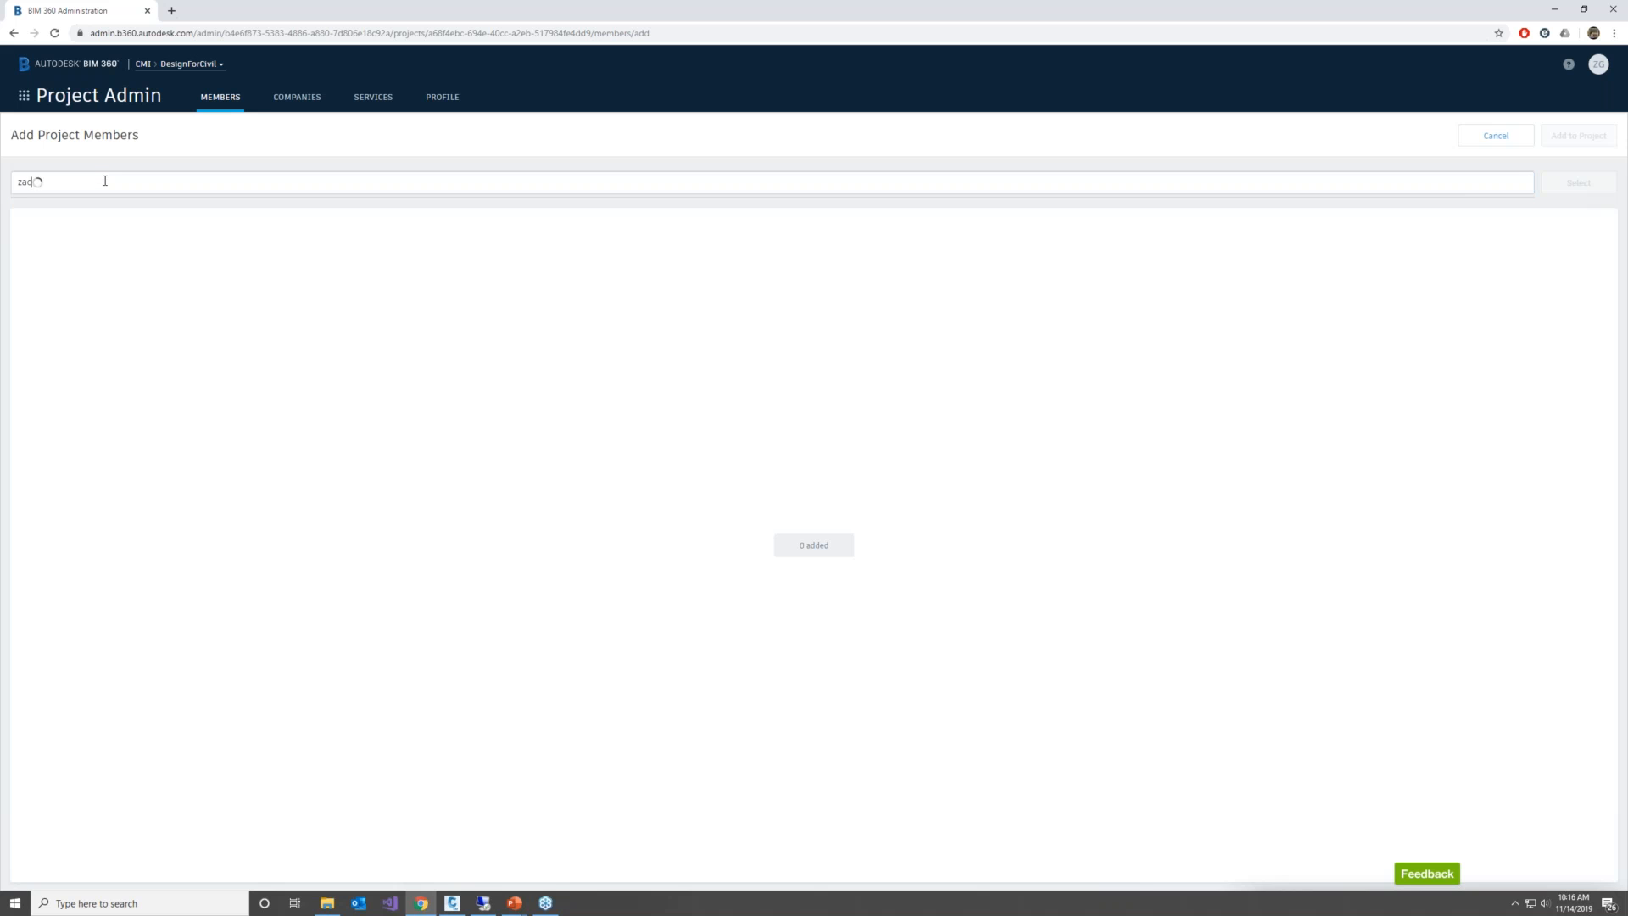
click(674, 173)
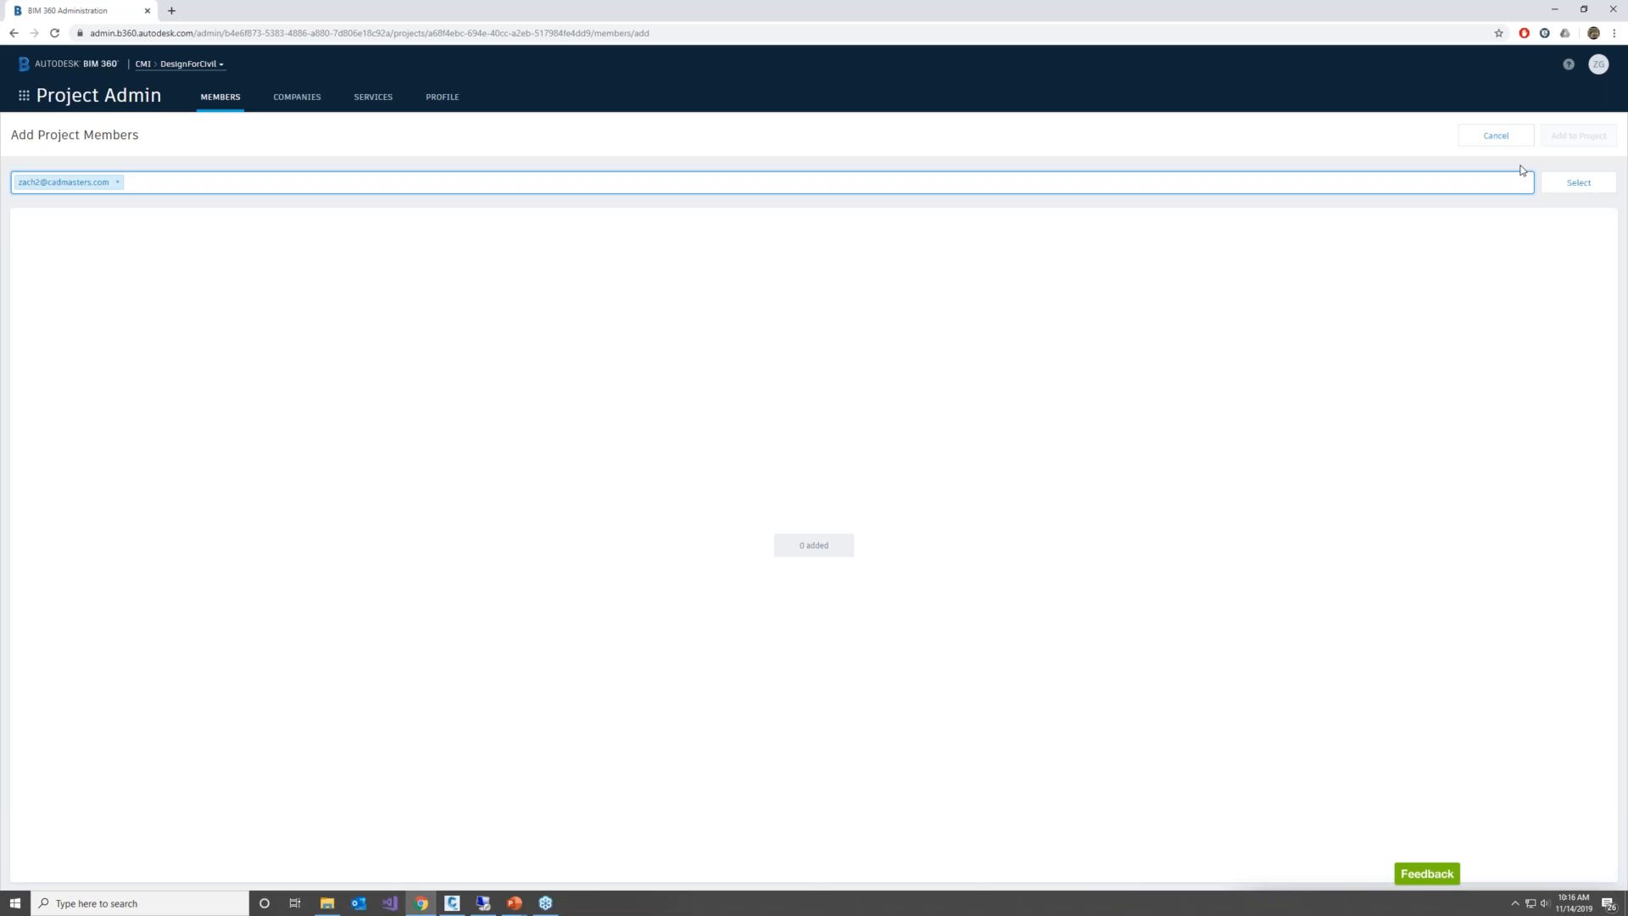
click(1570, 182)
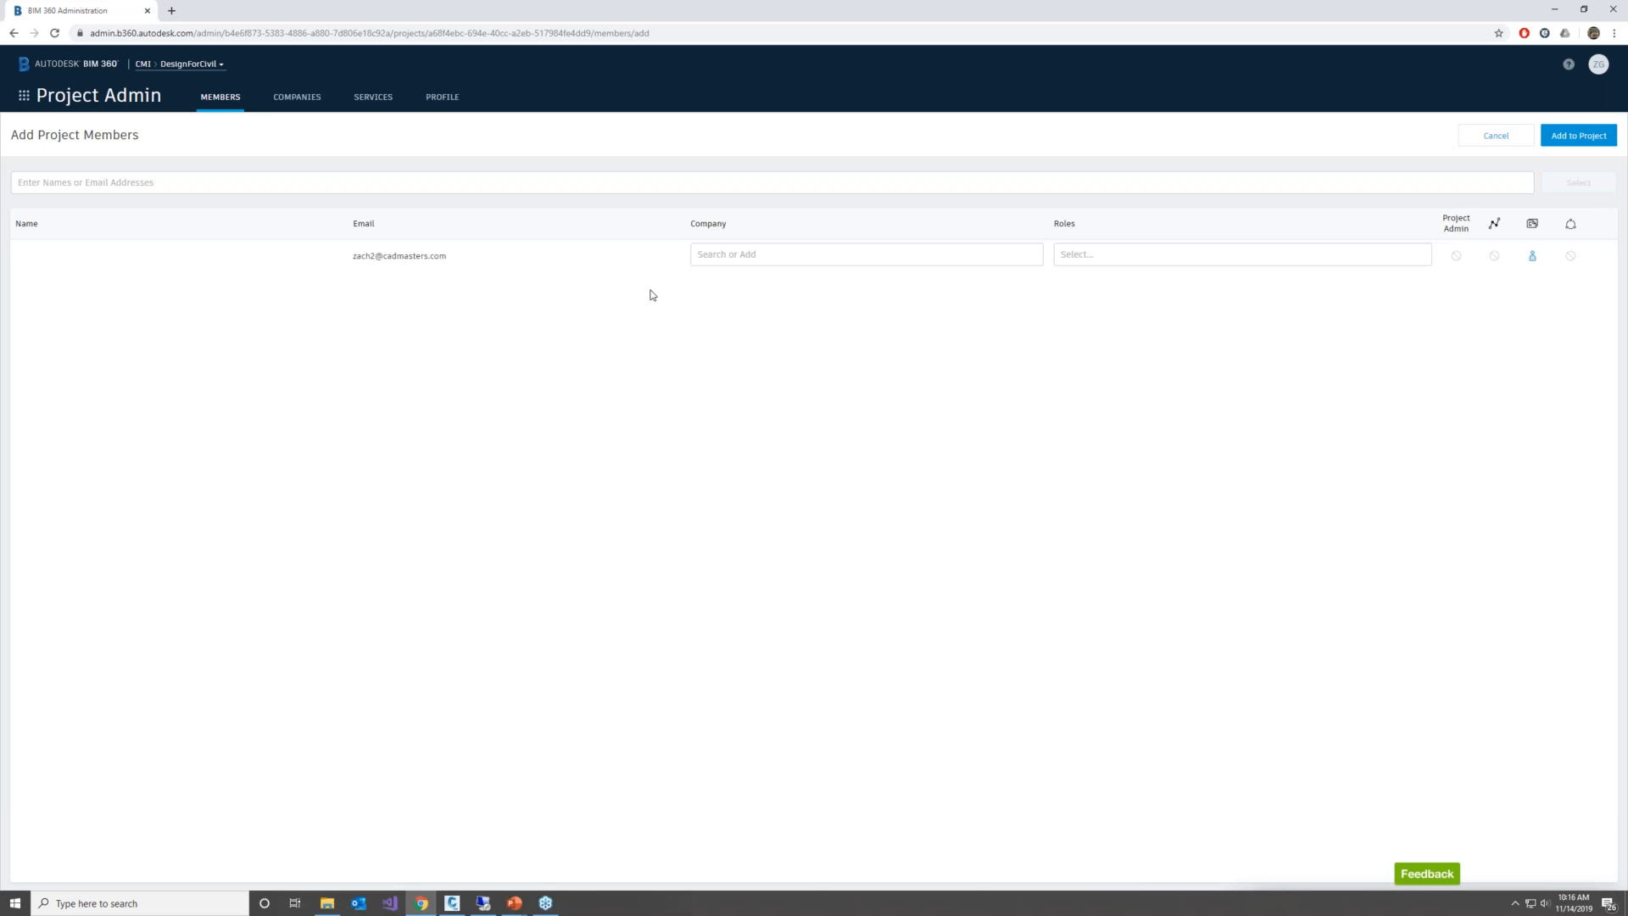
Assign the new member the company WC Engineering and the role Civil Engineer, and add them to the project
click(736, 252)
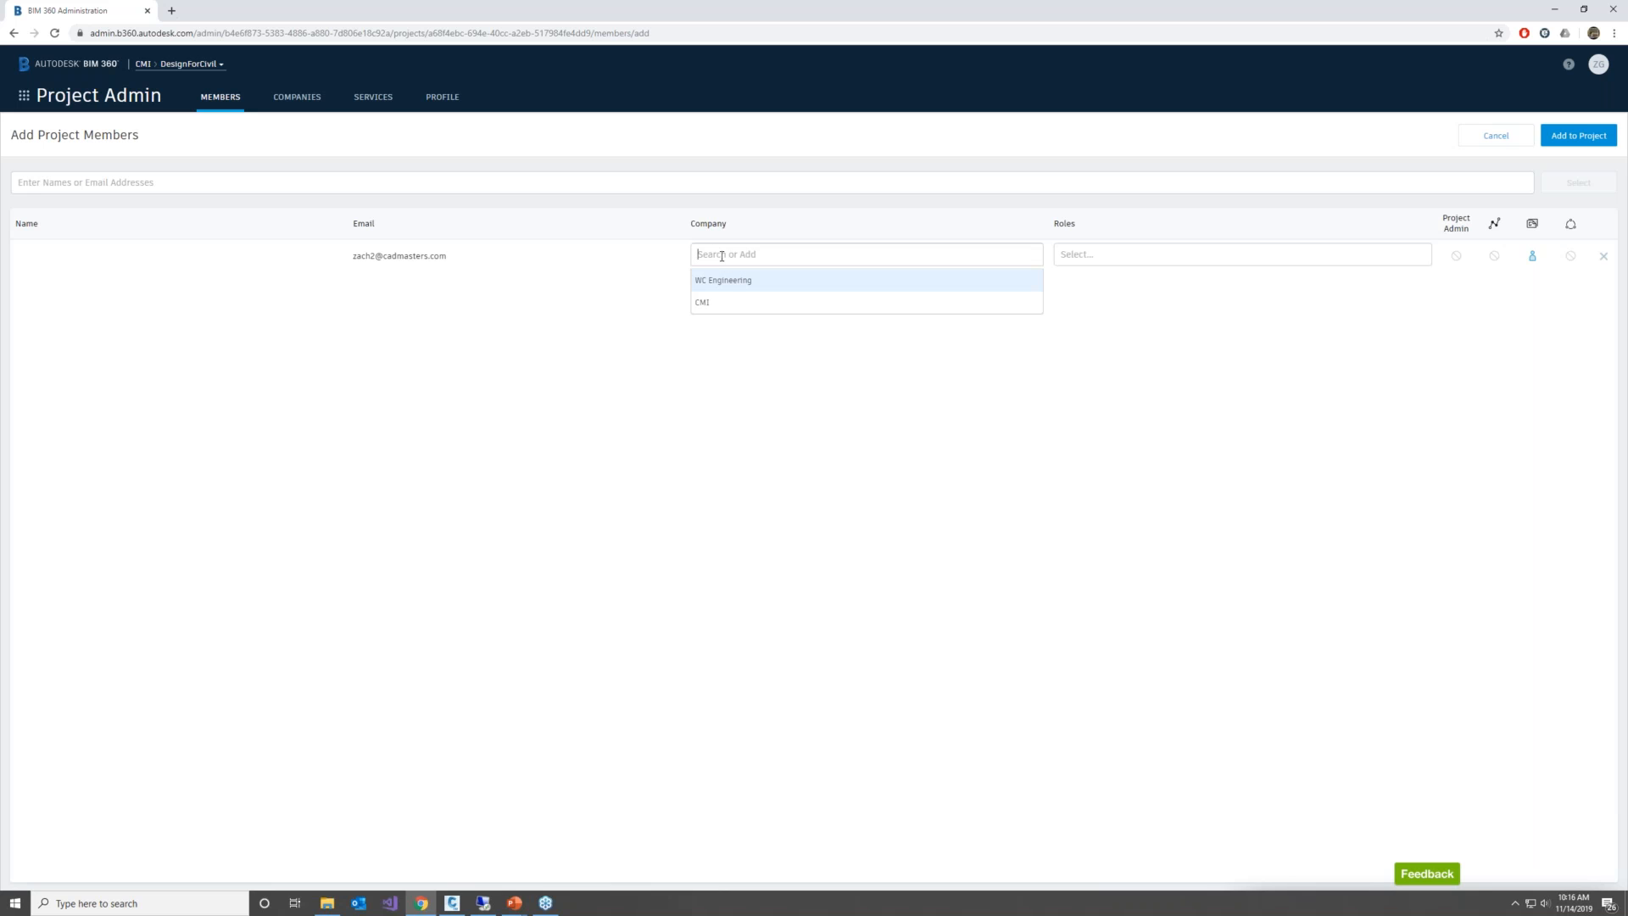
click(728, 279)
click(1137, 257)
mouse_move(1428, 292)
mouse_down()
mouse_move(1428, 379)
mouse_move(1425, 294)
mouse_up()
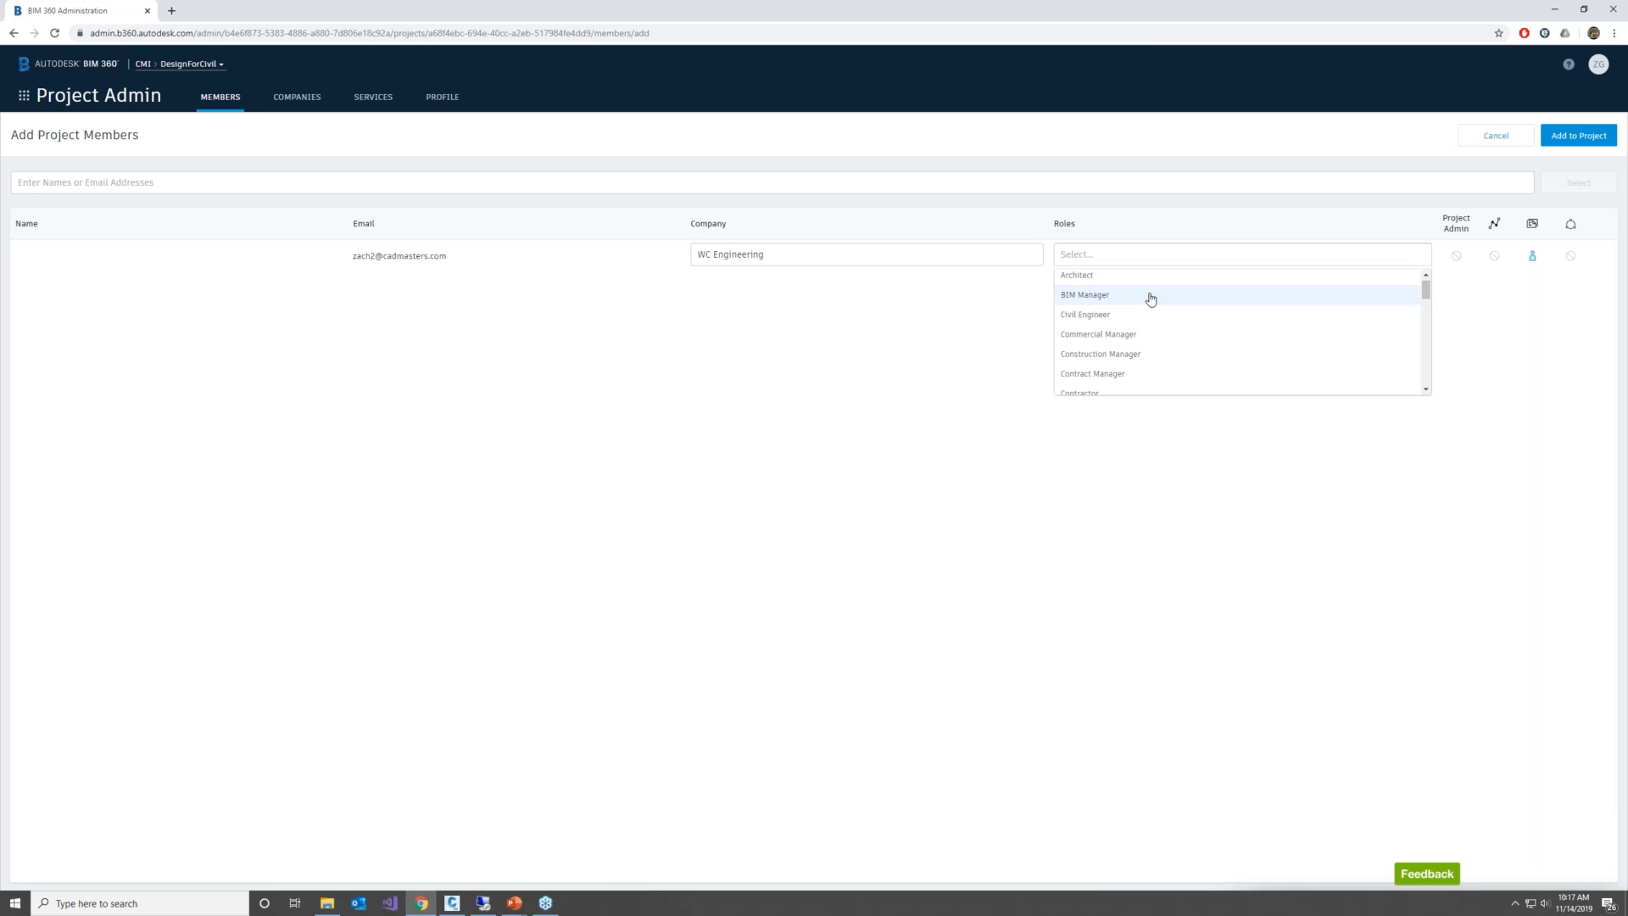
click(1106, 313)
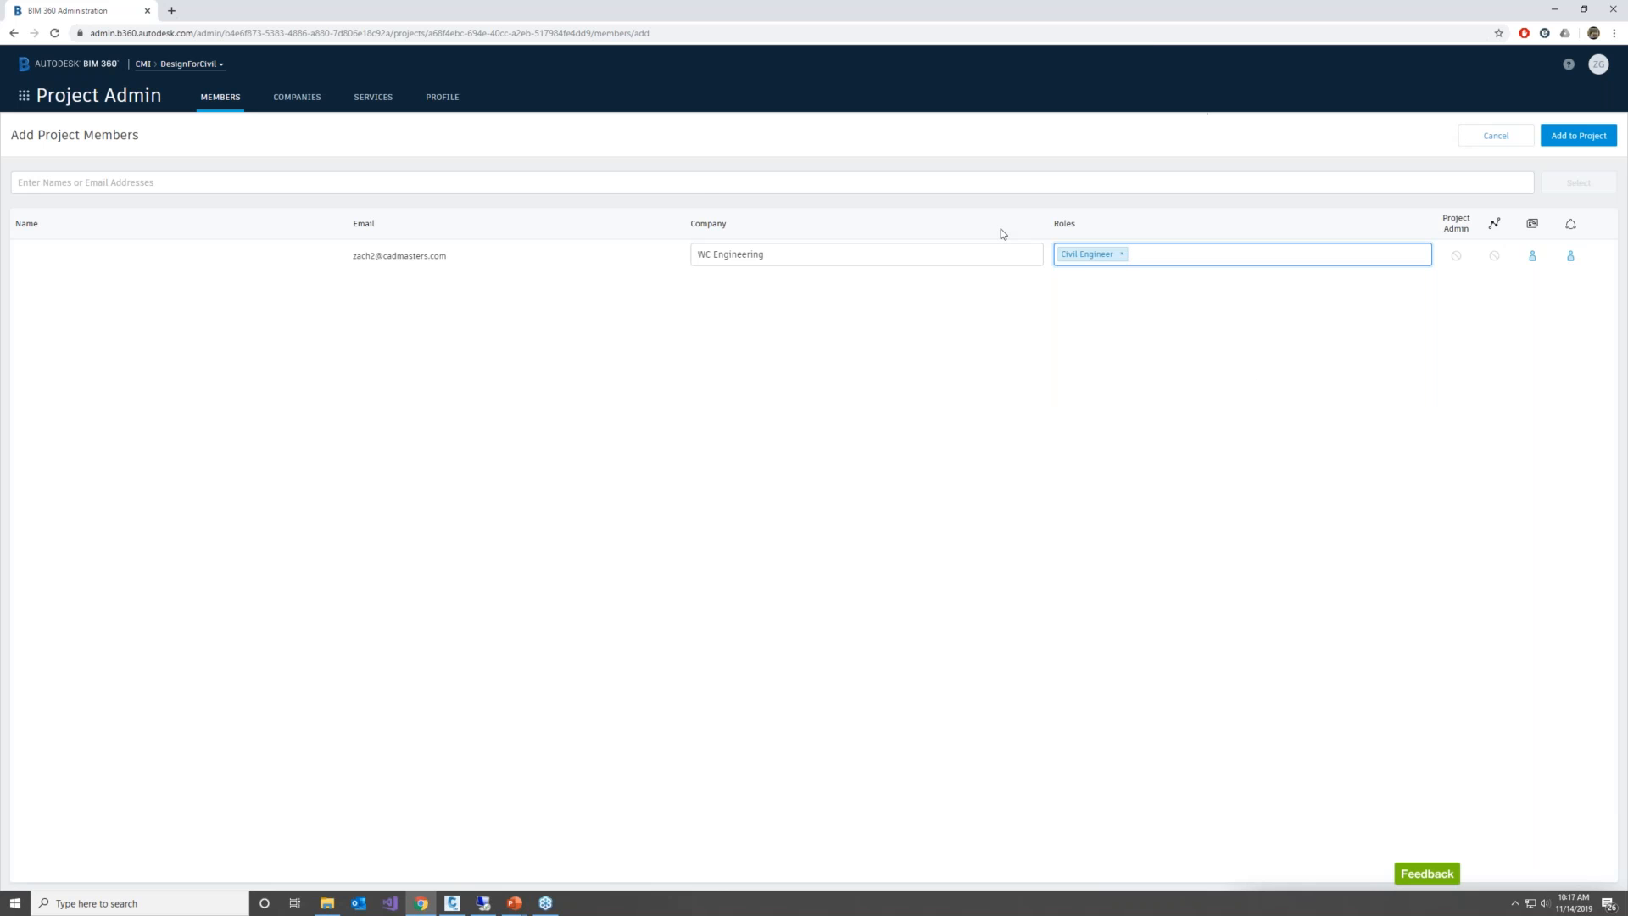
click(1578, 136)
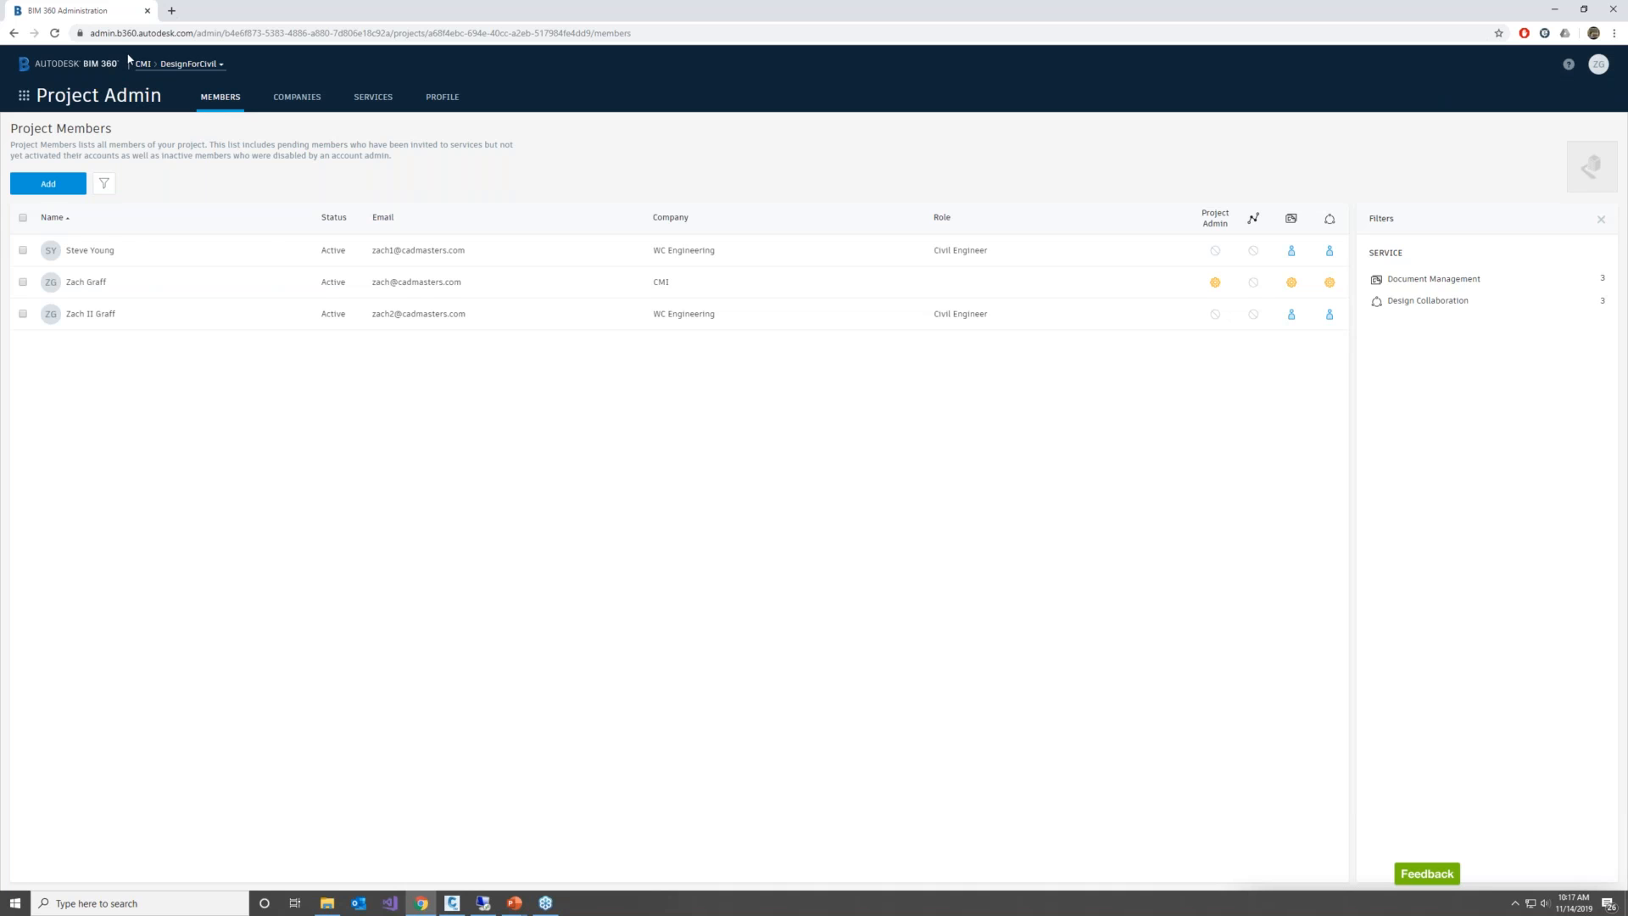
Return to Document Management and delete the unnumbered Design Models folder from Project Files
click(24, 96)
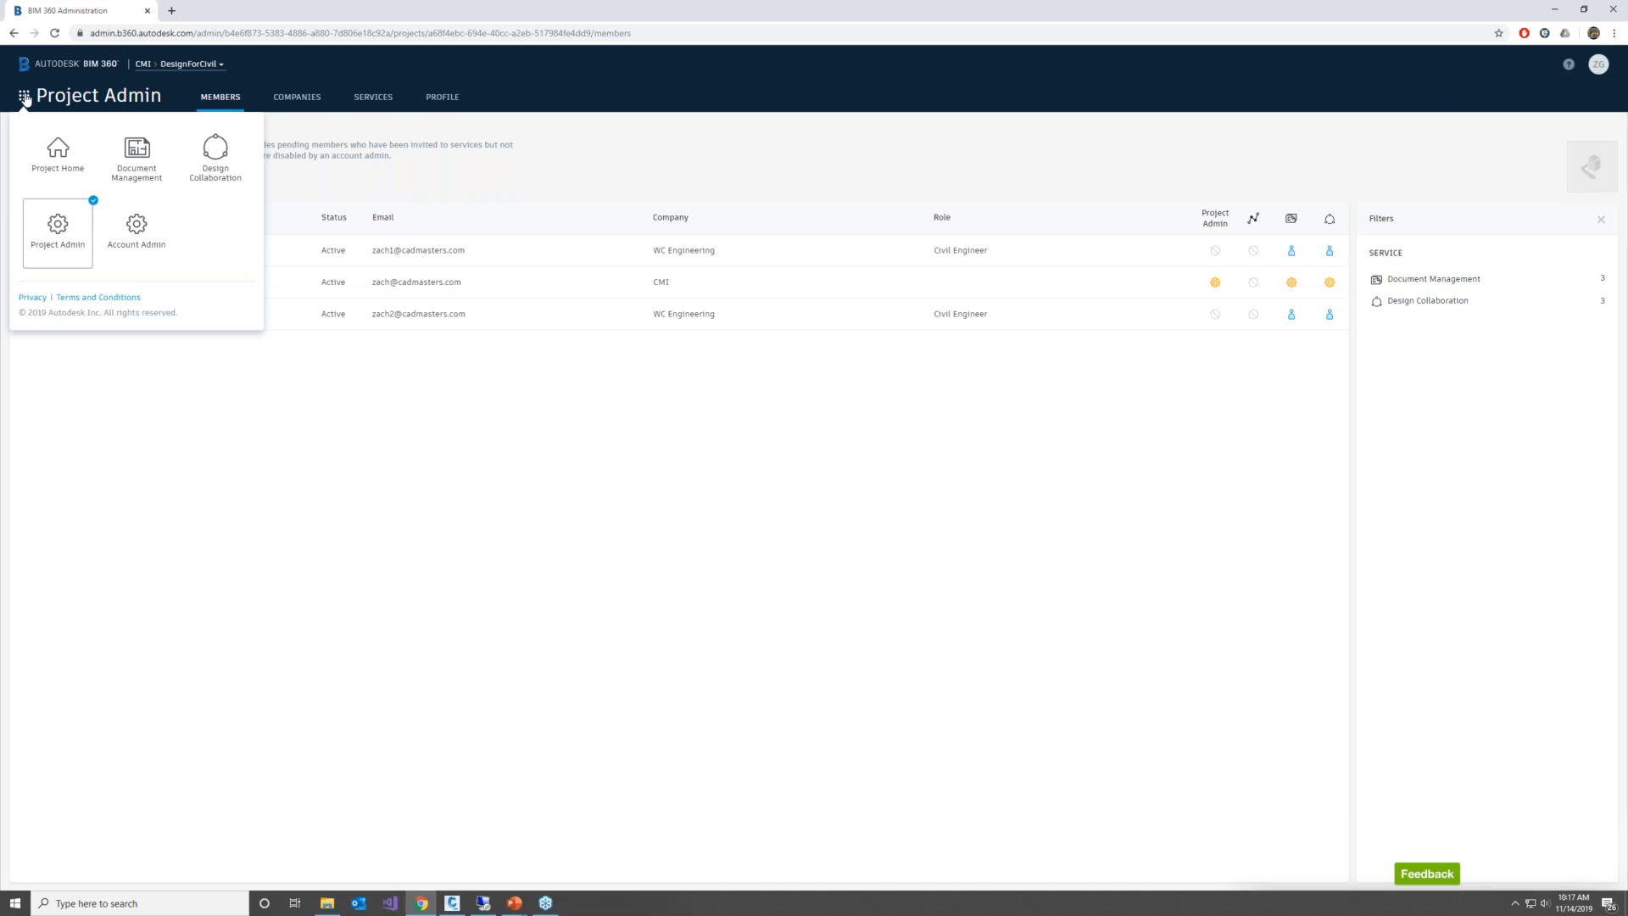
click(125, 146)
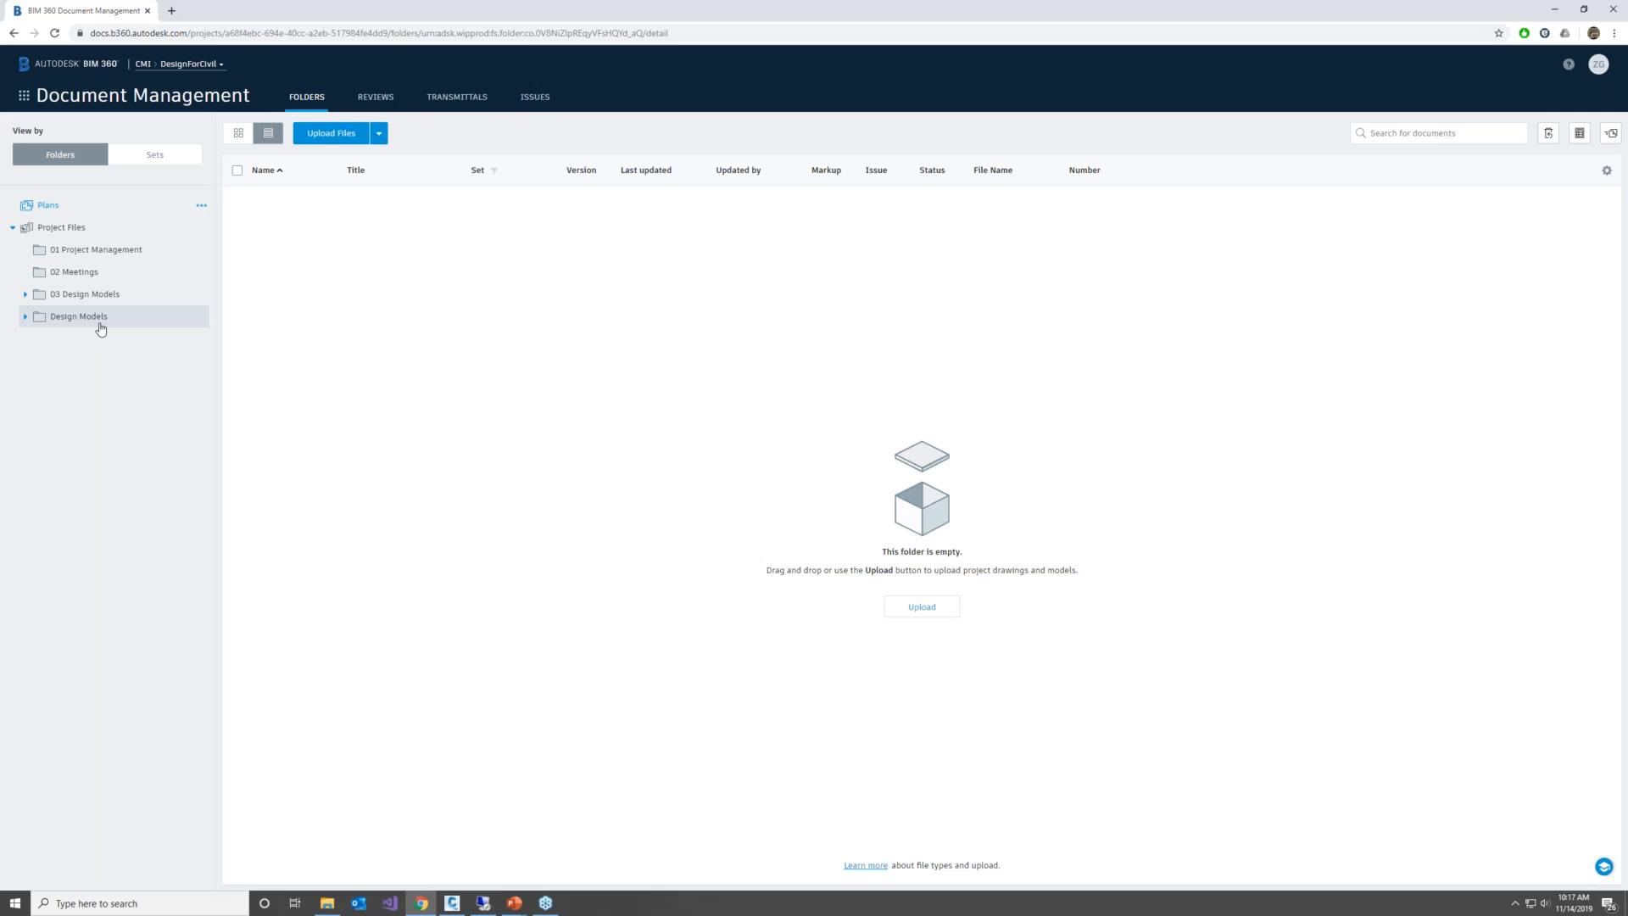
right_click(66, 319)
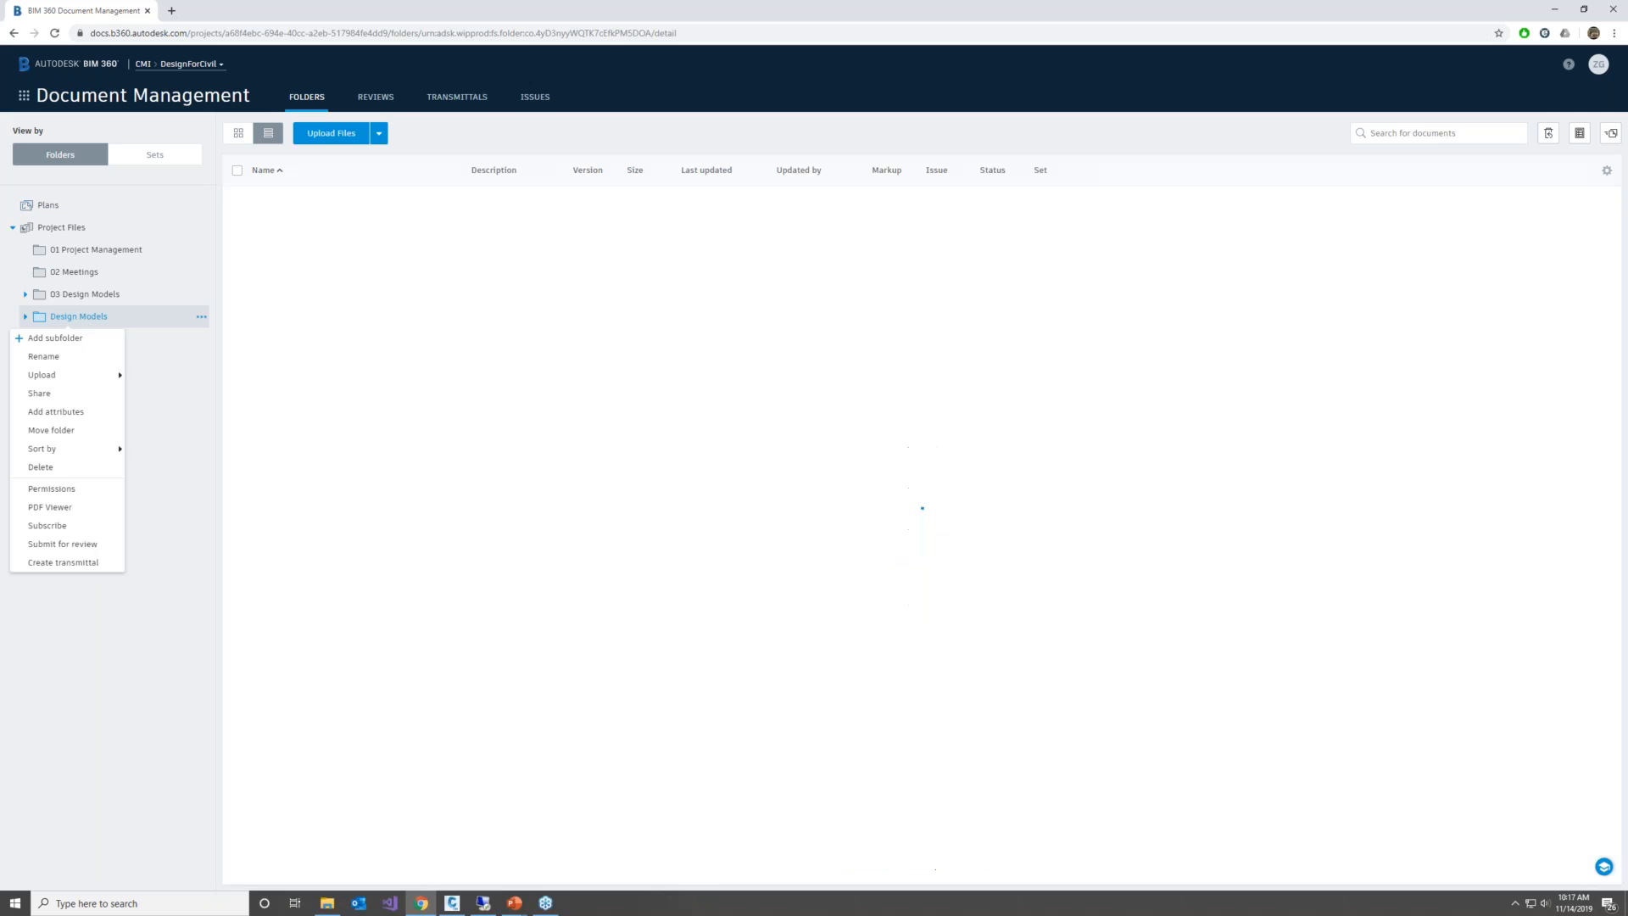
click(78, 467)
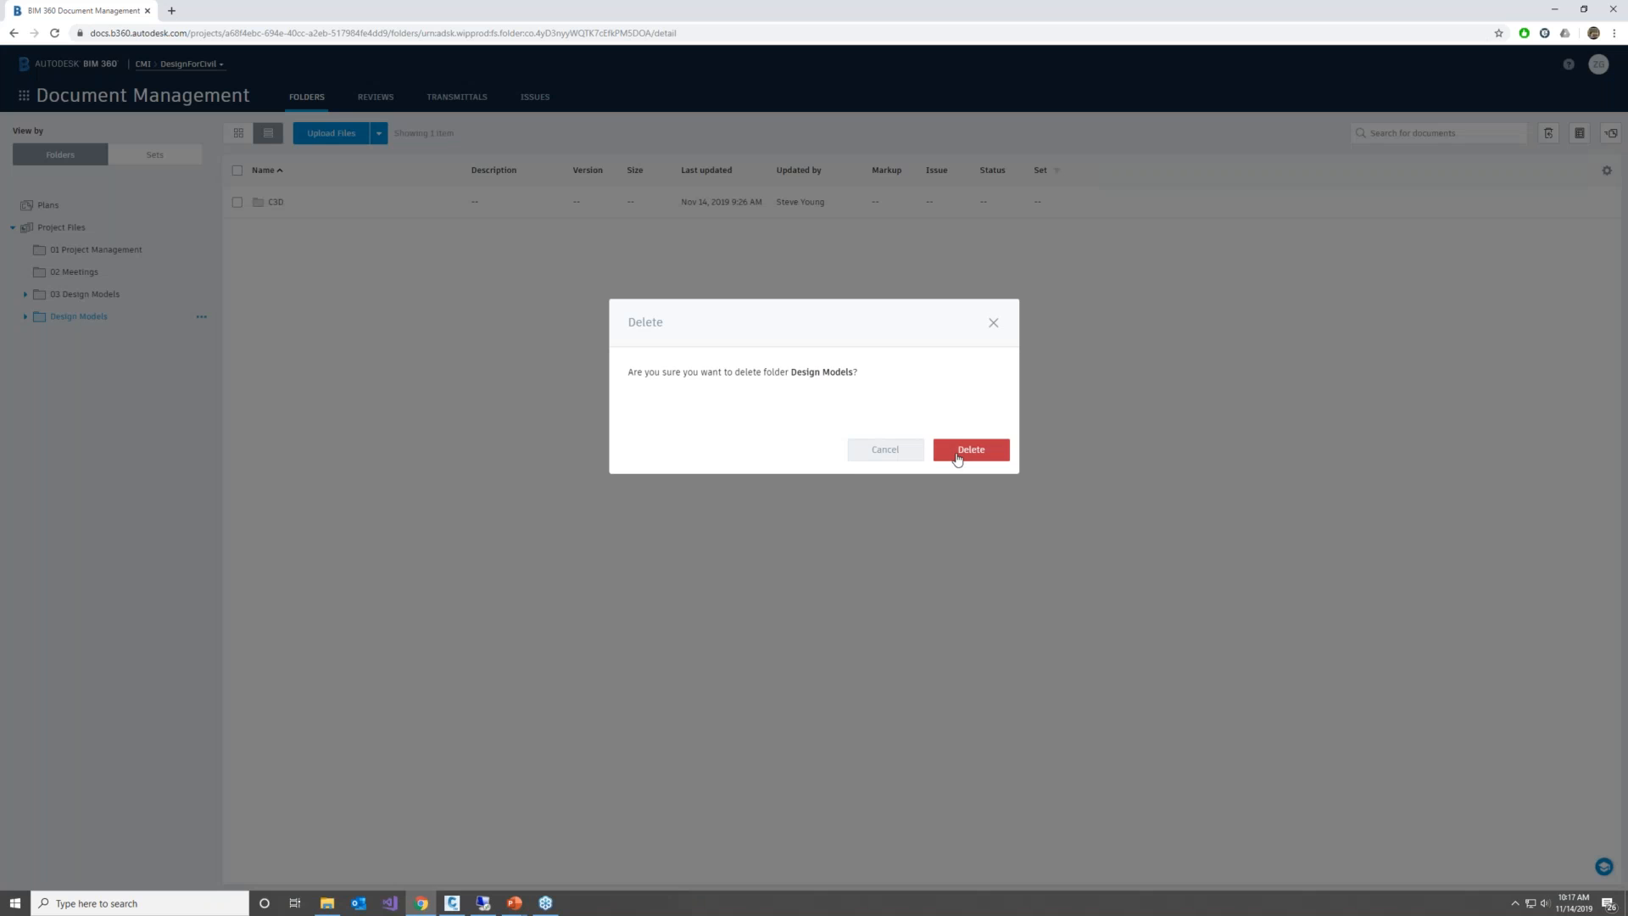
click(953, 454)
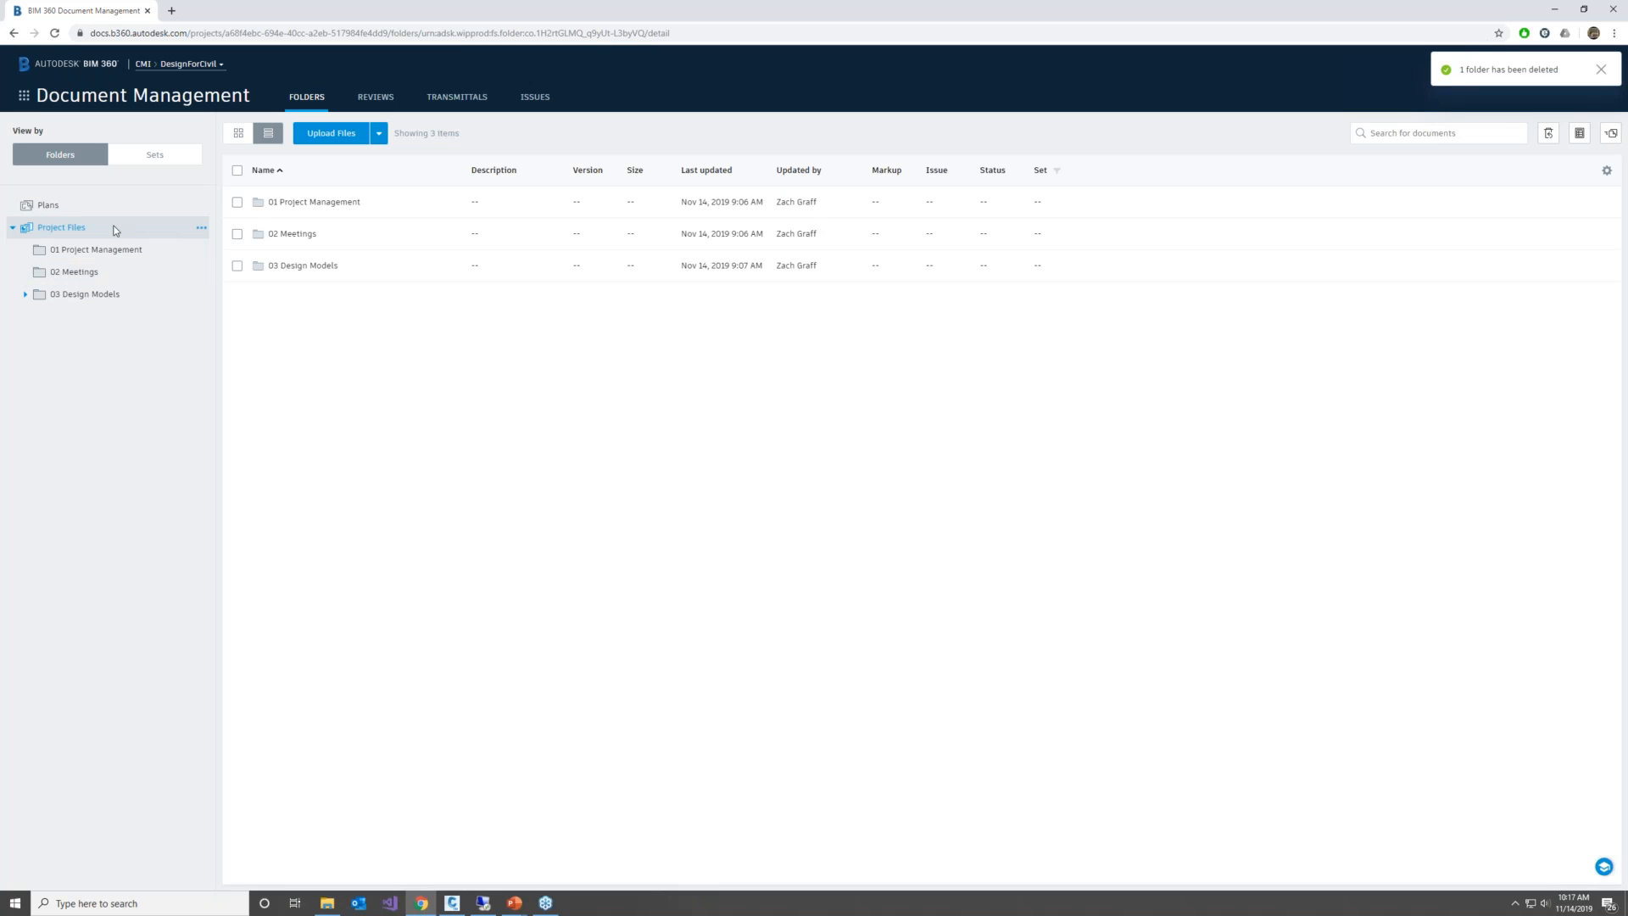
Add a subfolder named "04 Deliverables" under Project Files
click(201, 229)
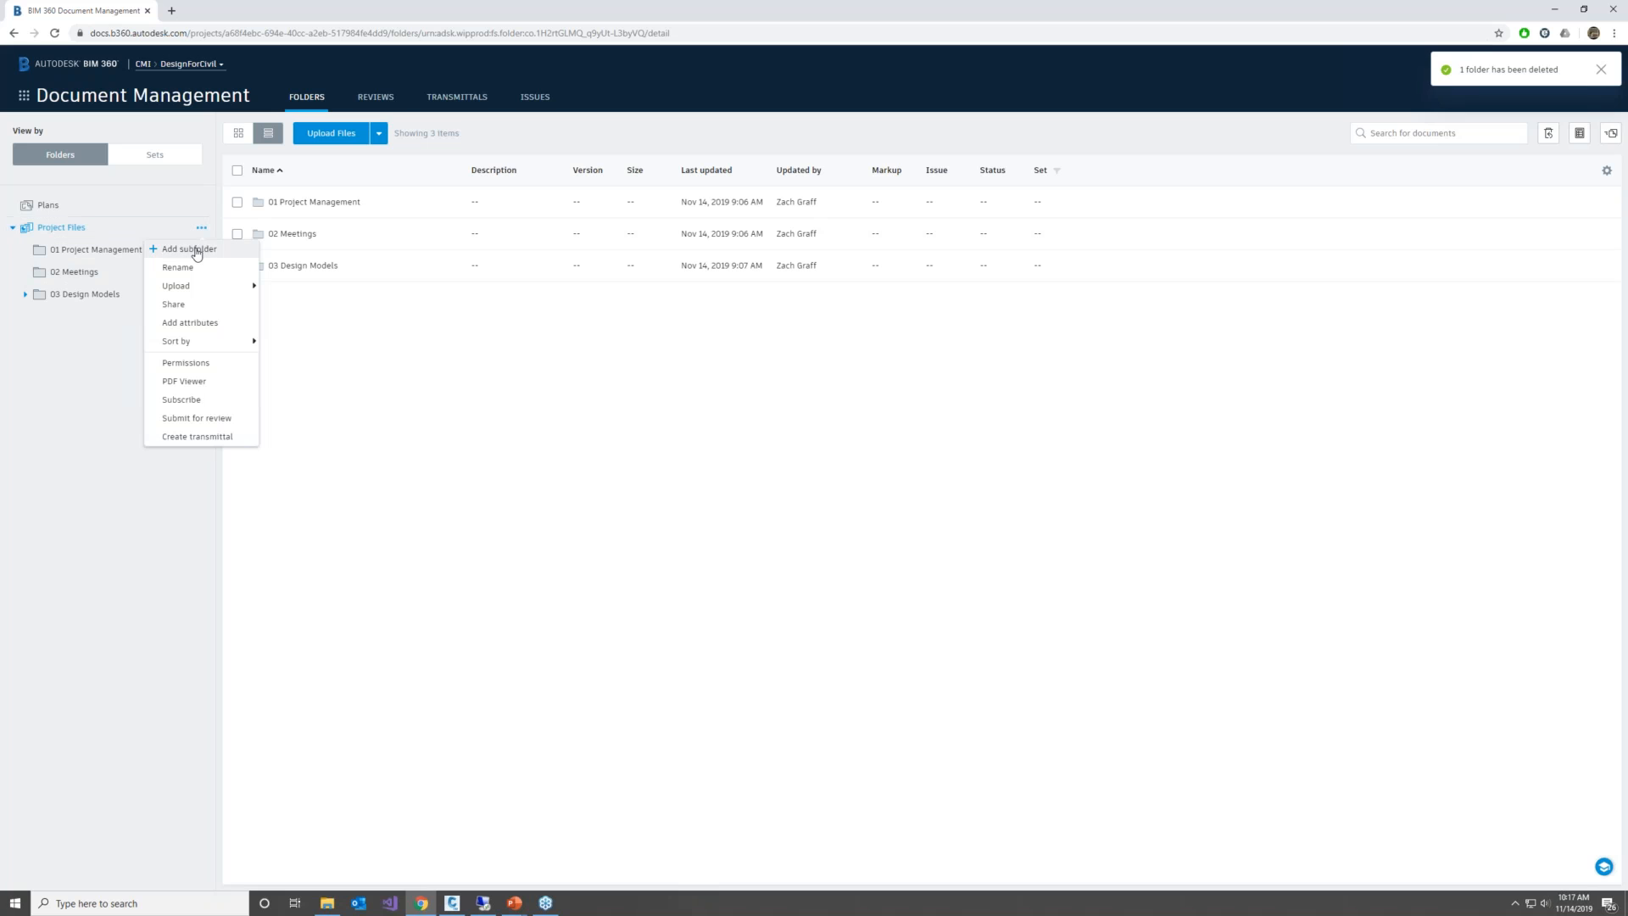
click(188, 249)
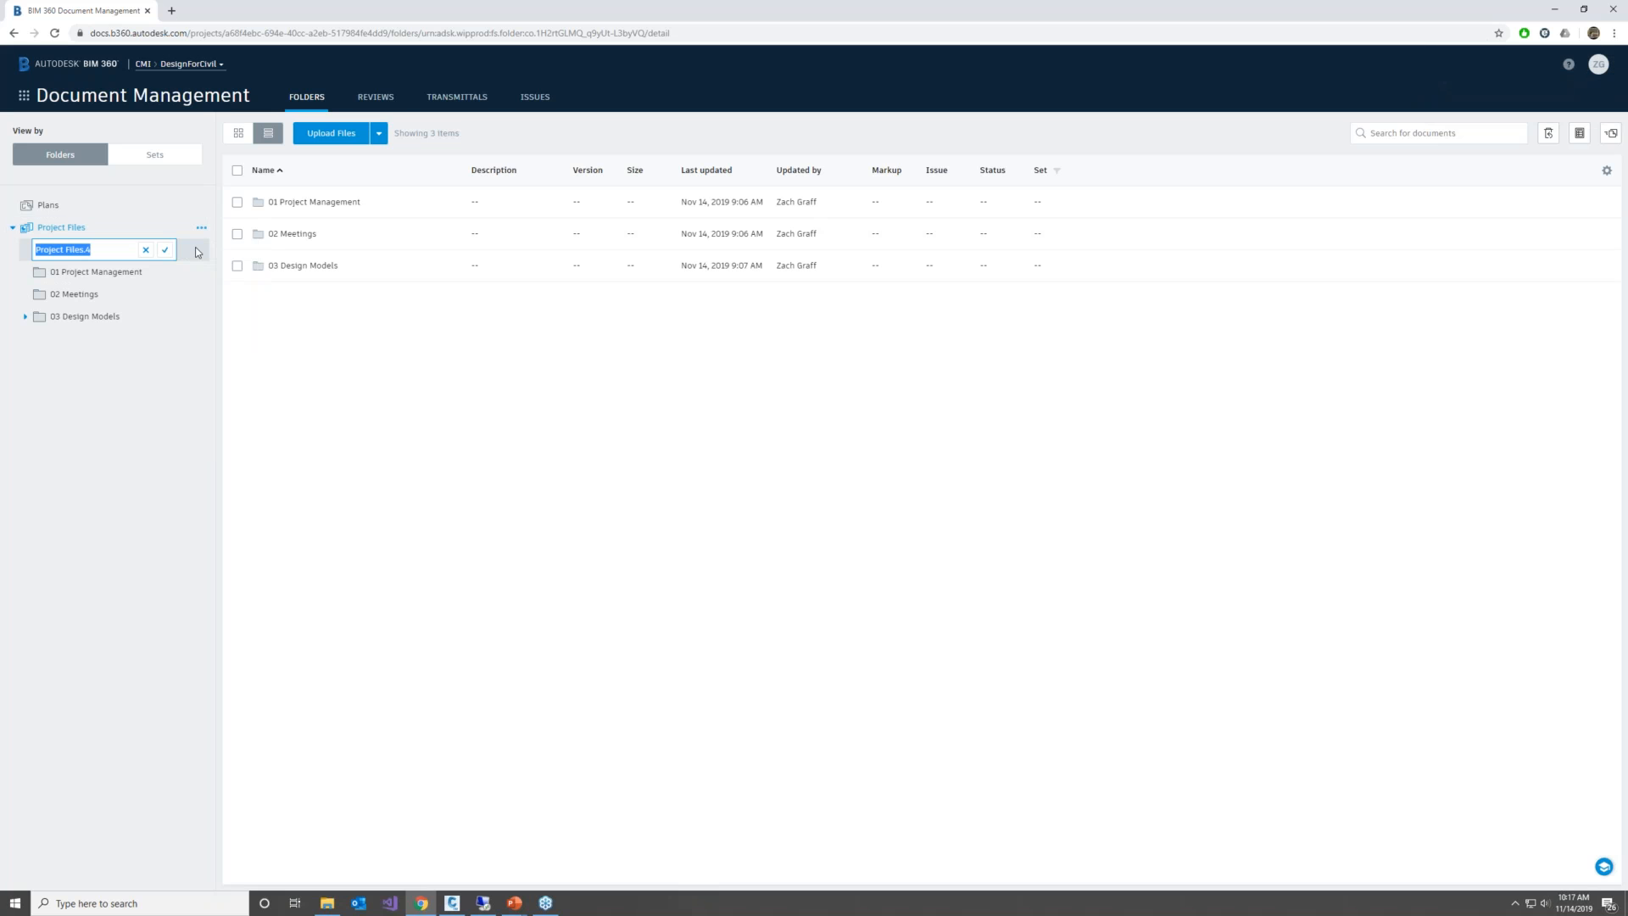
text(04 Deliverables)
key(Return)
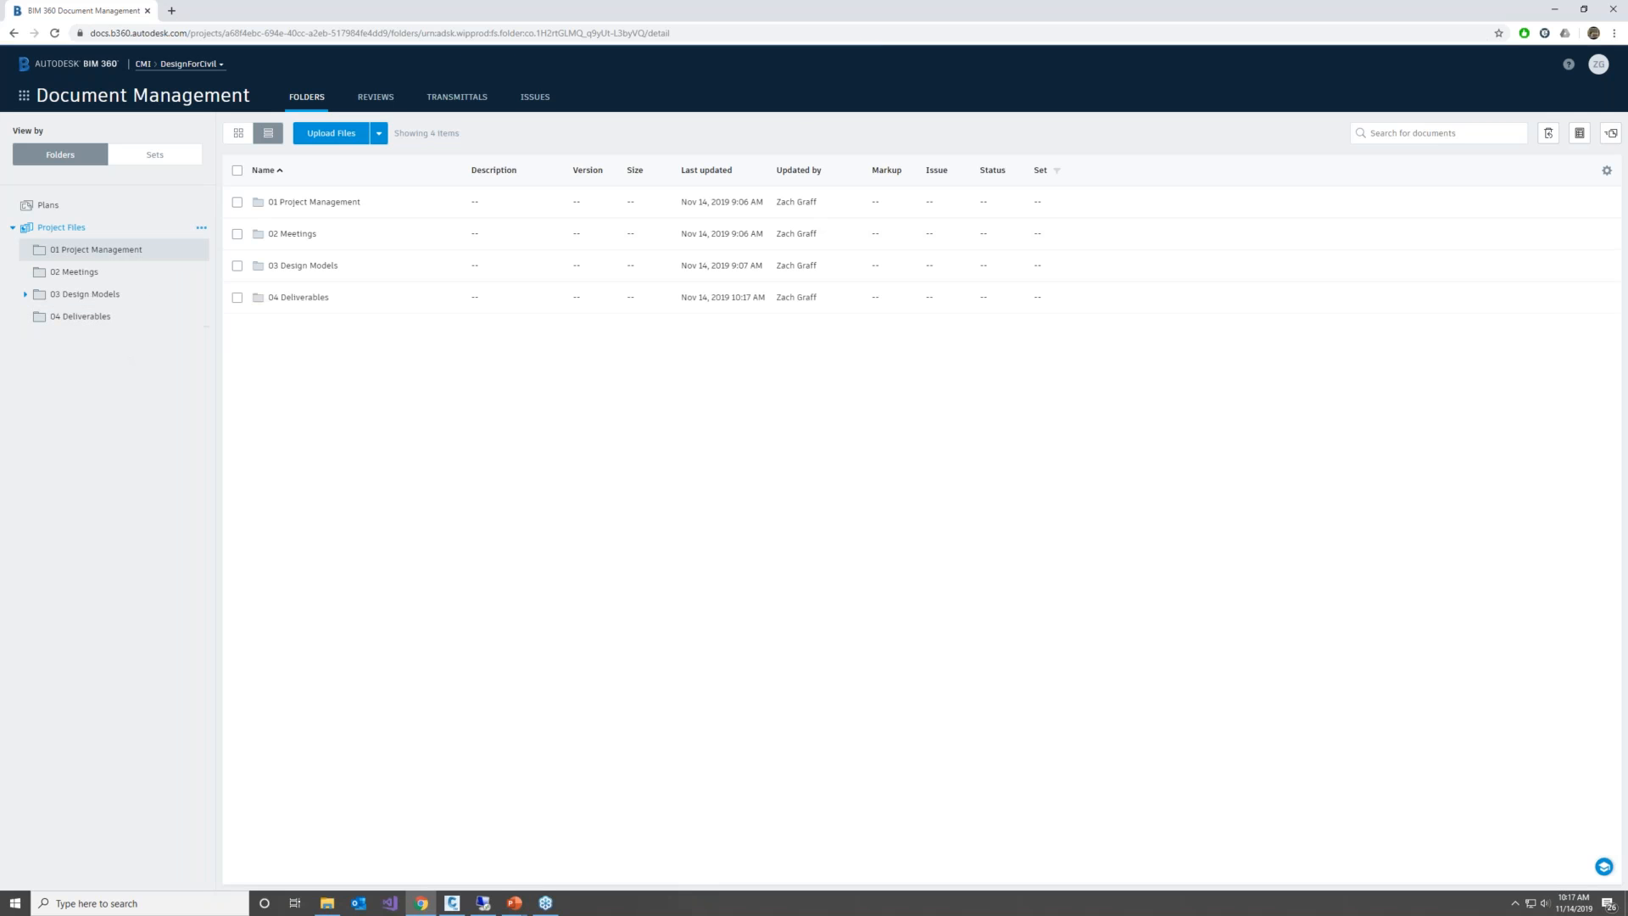
Examine the permissions of the 04 Deliverables folder and the permission levels that can be granted, without adding any
right_click(131, 316)
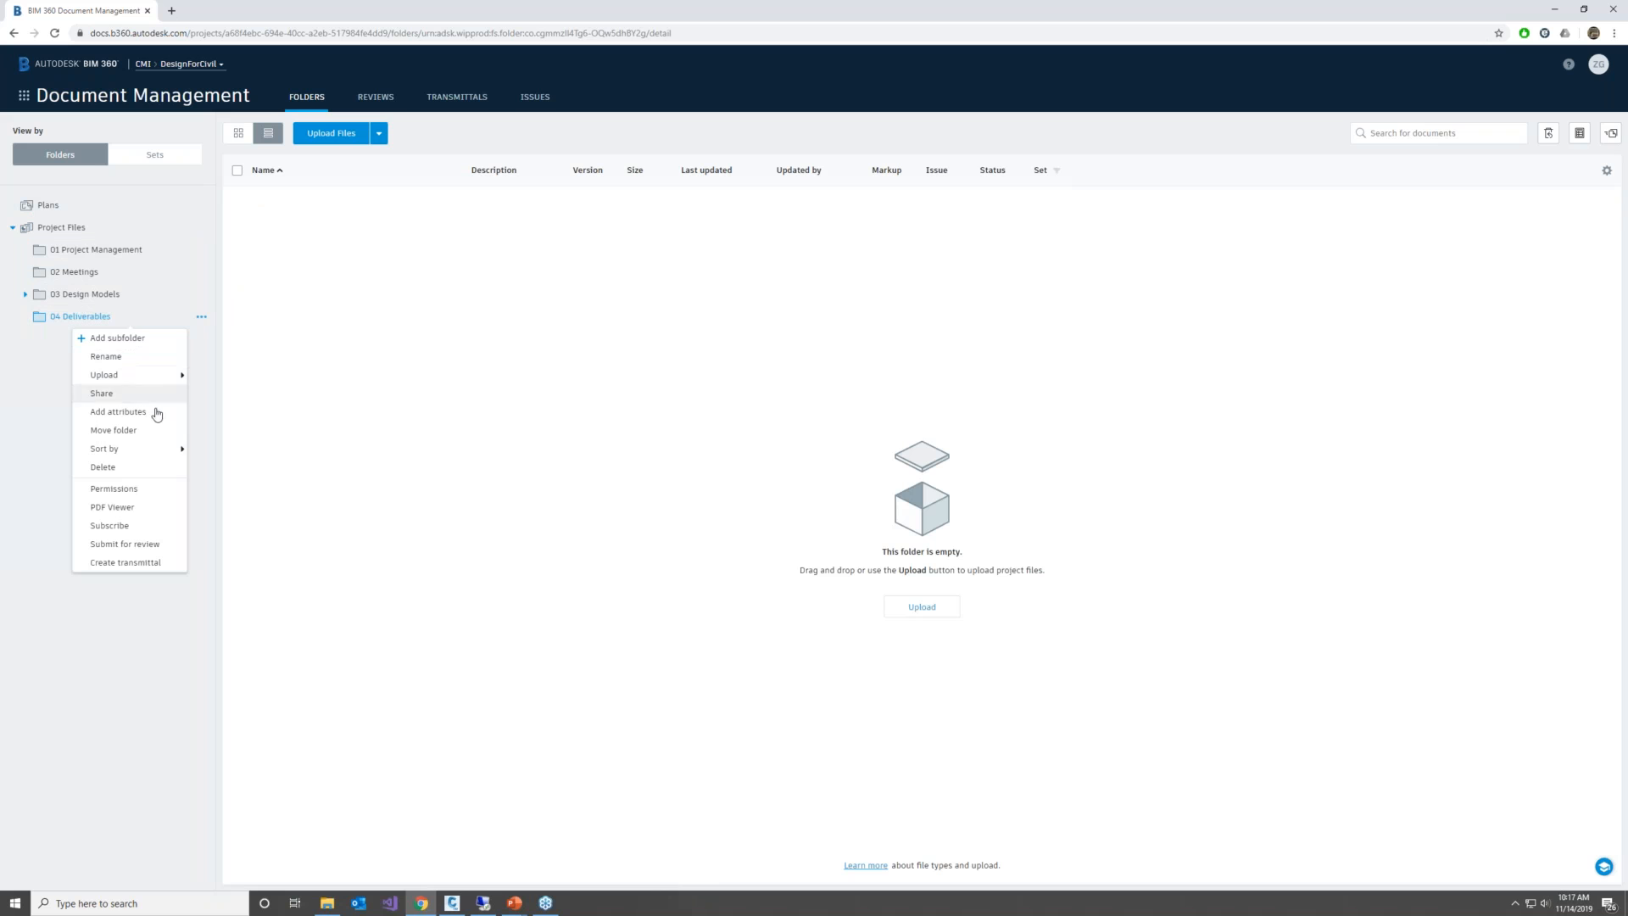
click(123, 490)
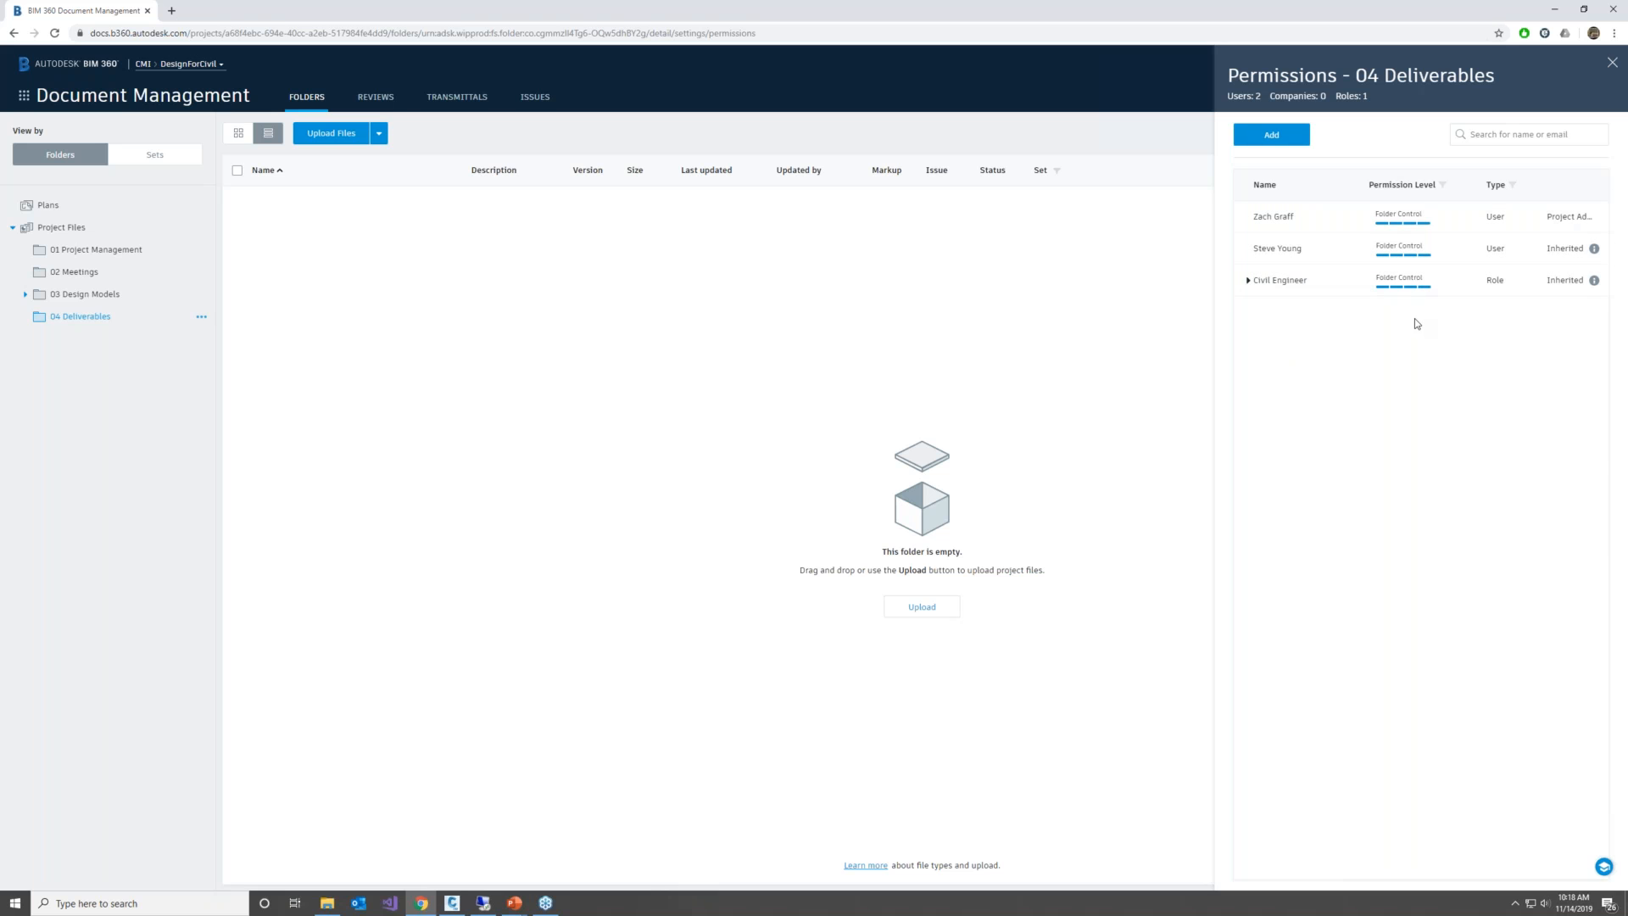
click(1280, 136)
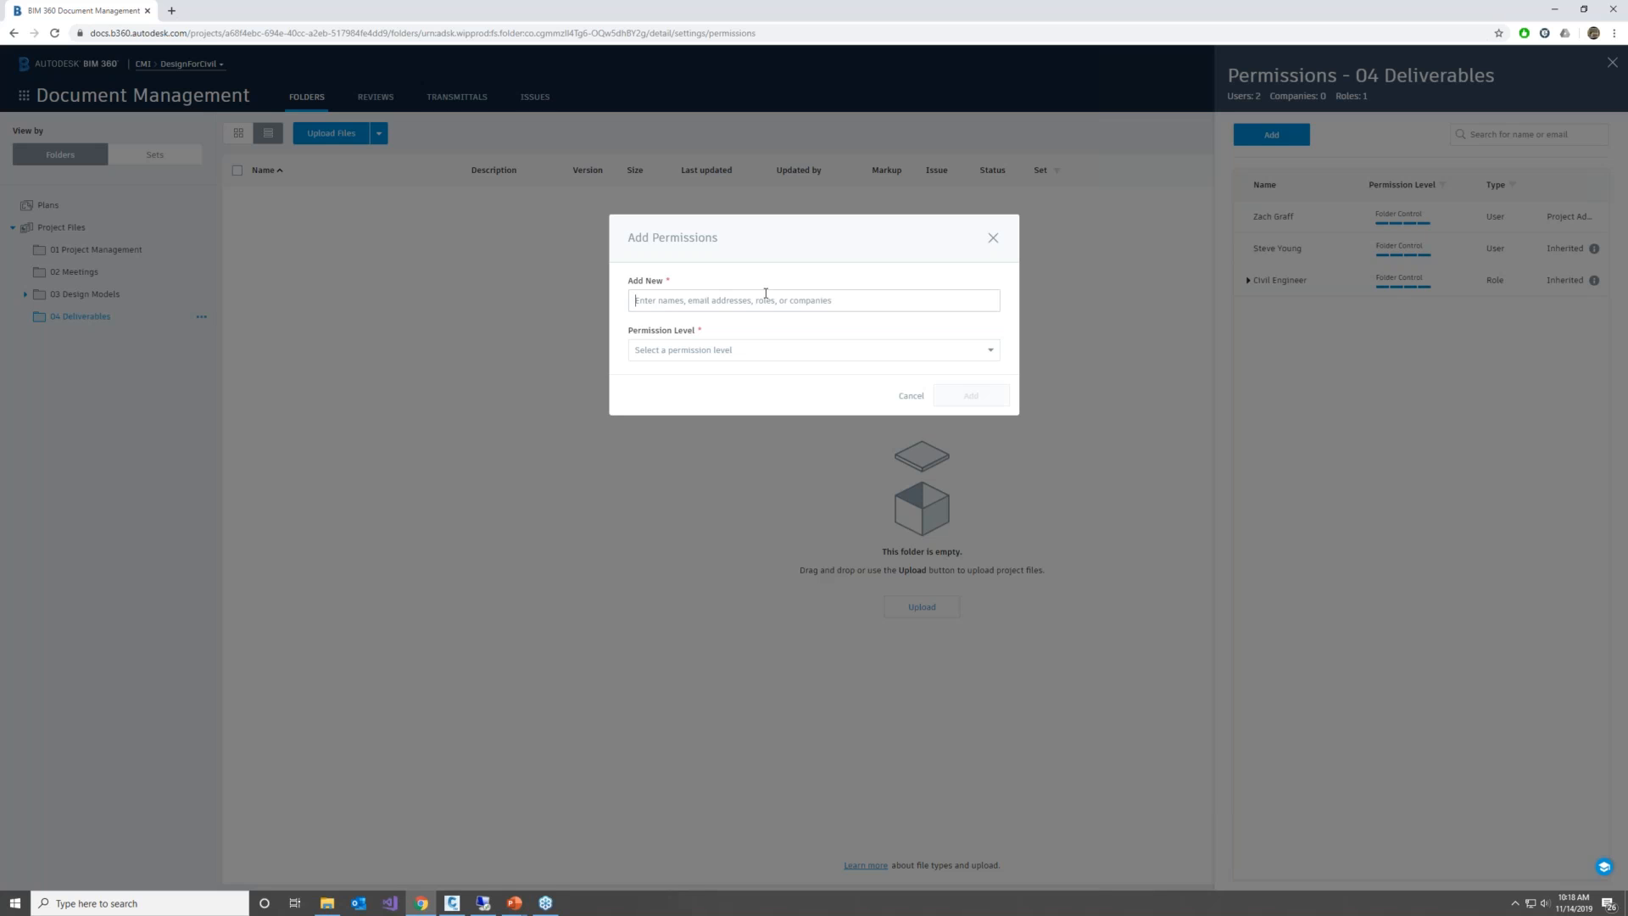
click(723, 351)
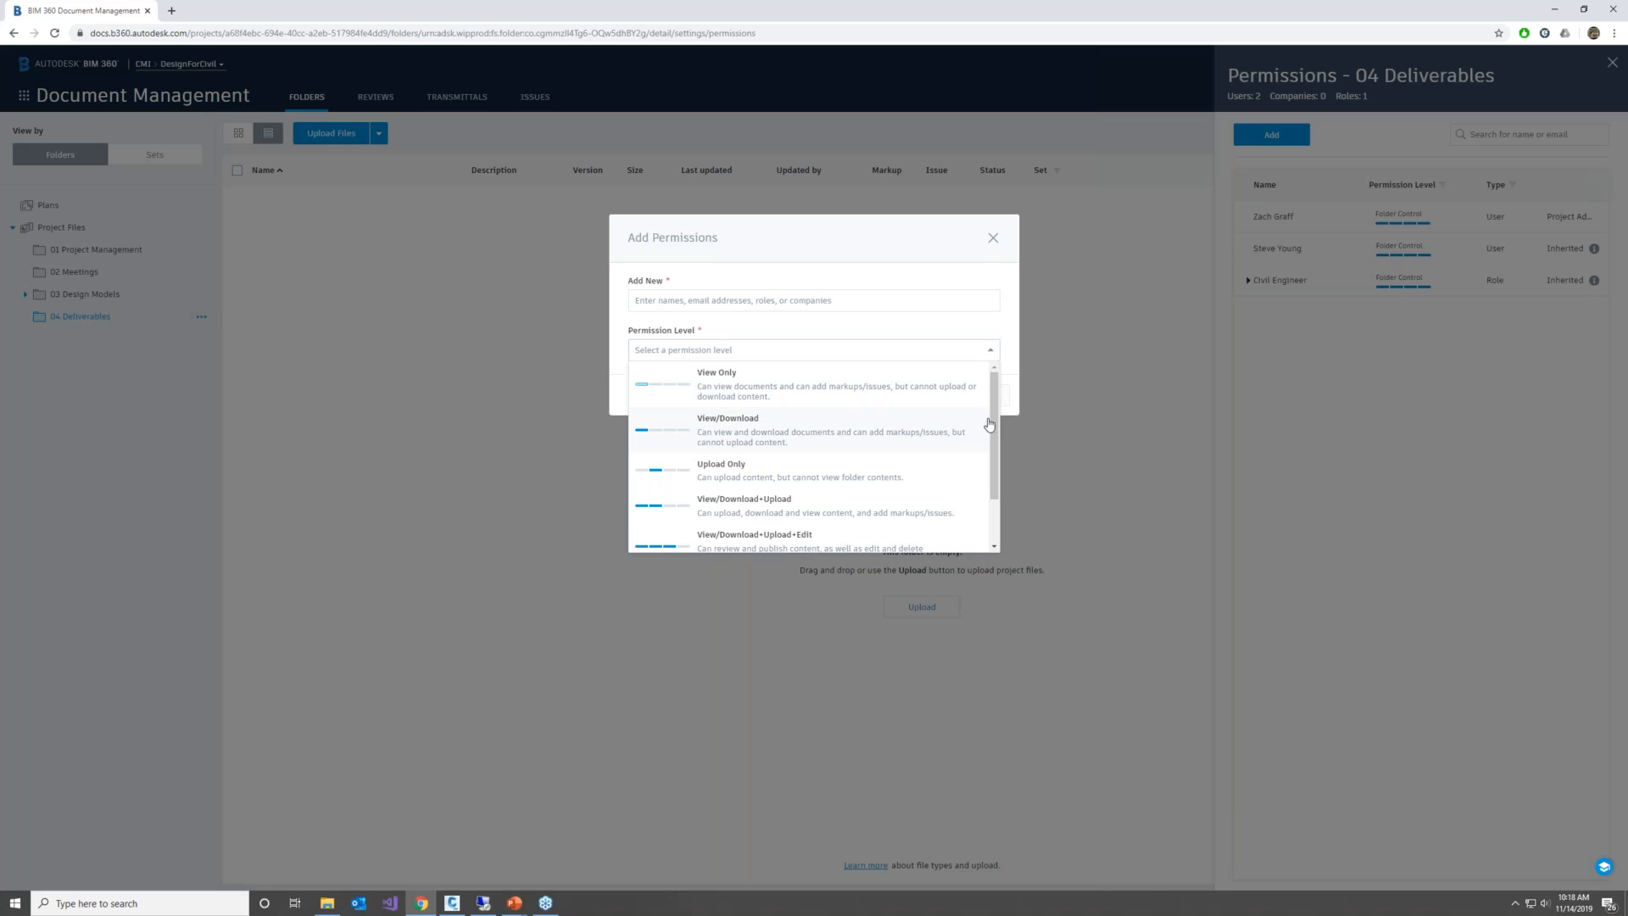
scroll(998, 450, down, 1)
scroll(999, 433, up, 1)
scroll(999, 424, down, 2)
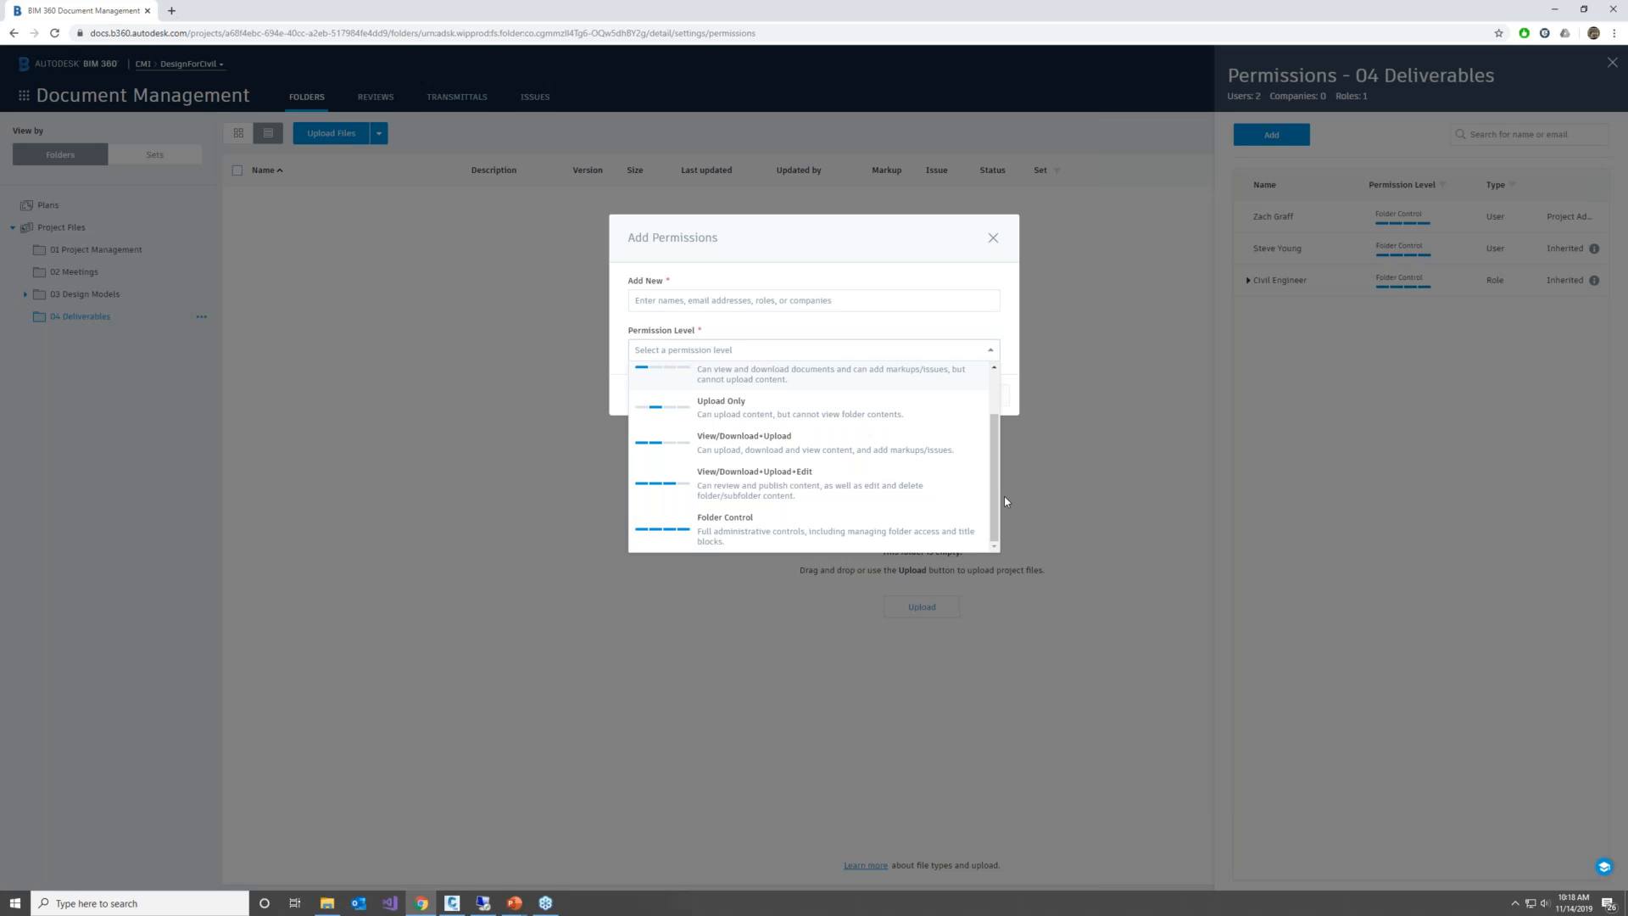
drag(996, 465, 995, 406)
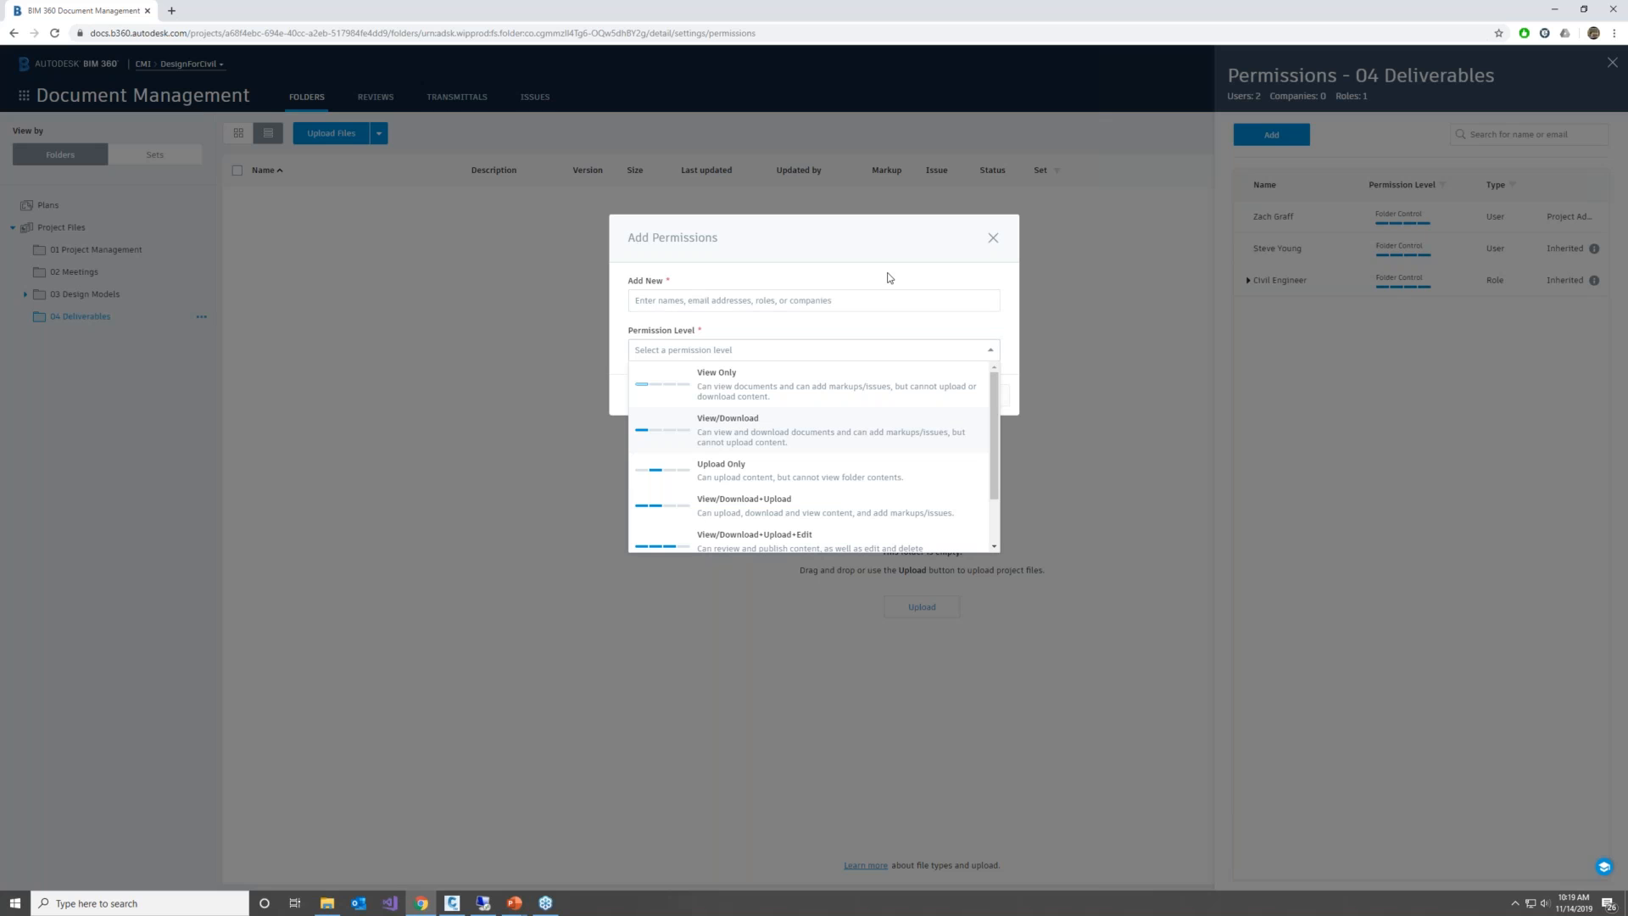
click(993, 239)
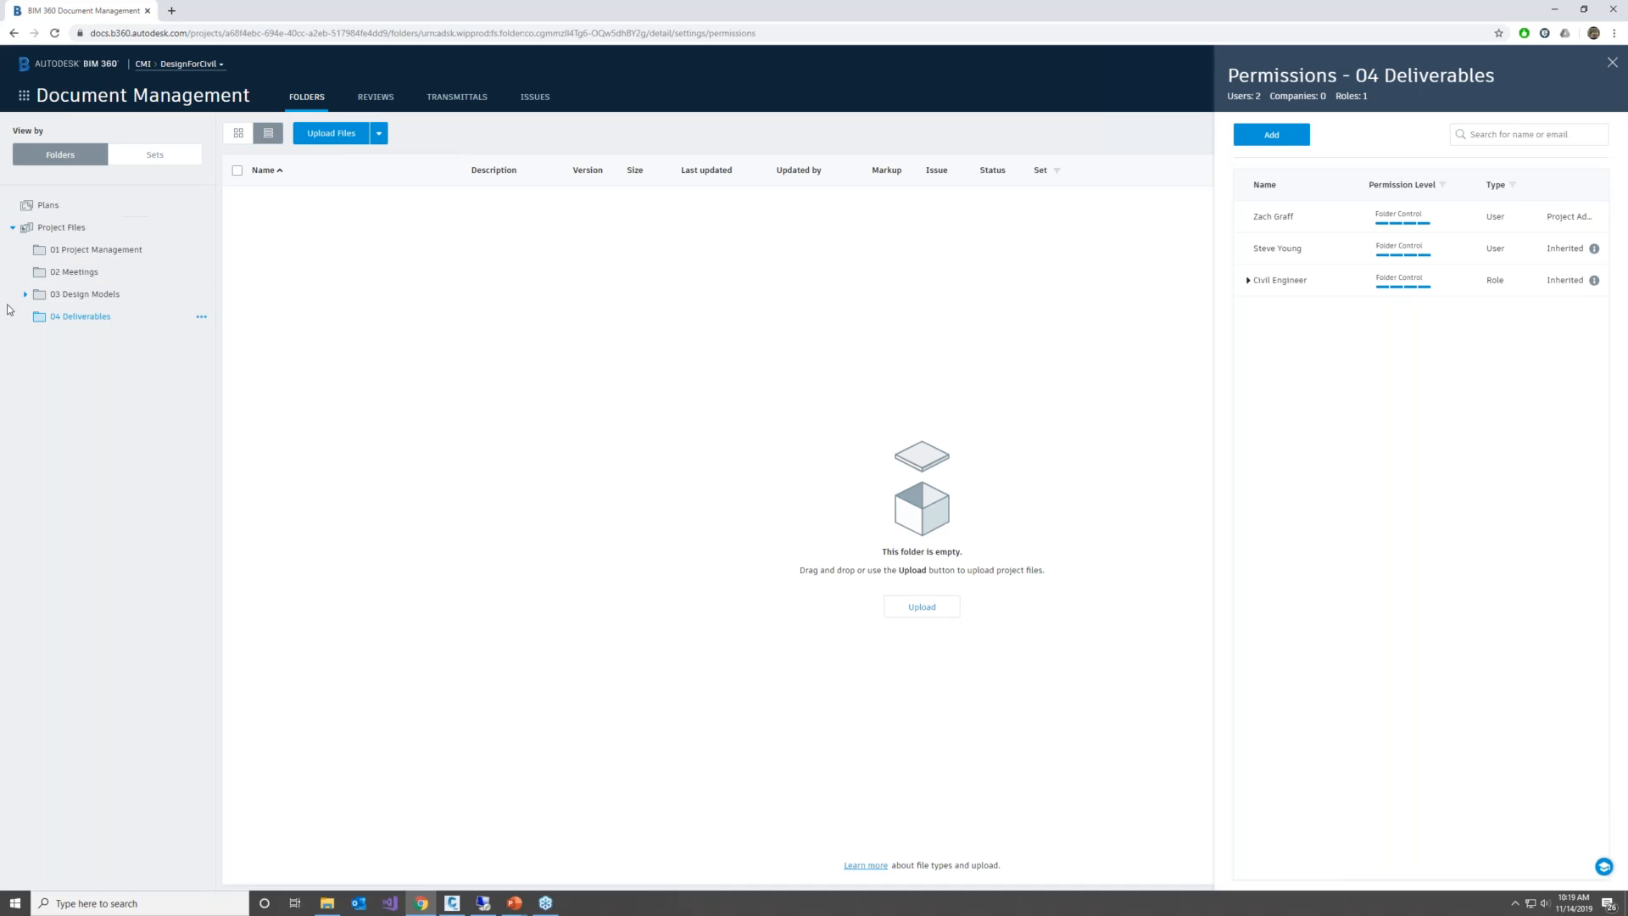
Open XSecSheets.dwg from the C3D folder in 03 Design Models and switch to its 2D View
click(69, 296)
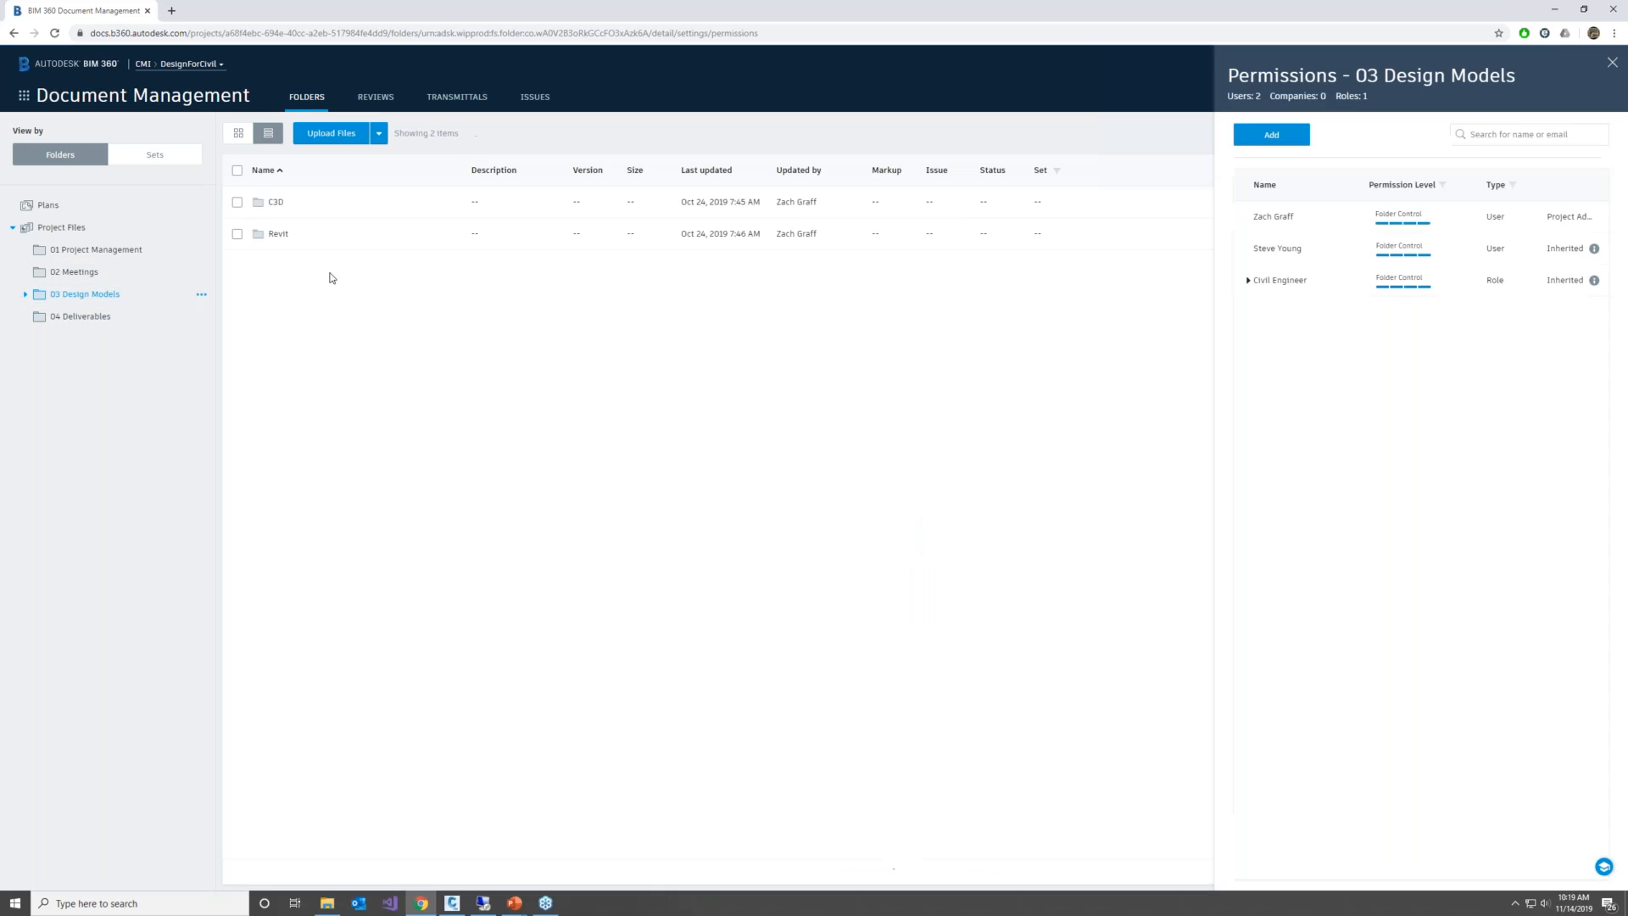
click(276, 204)
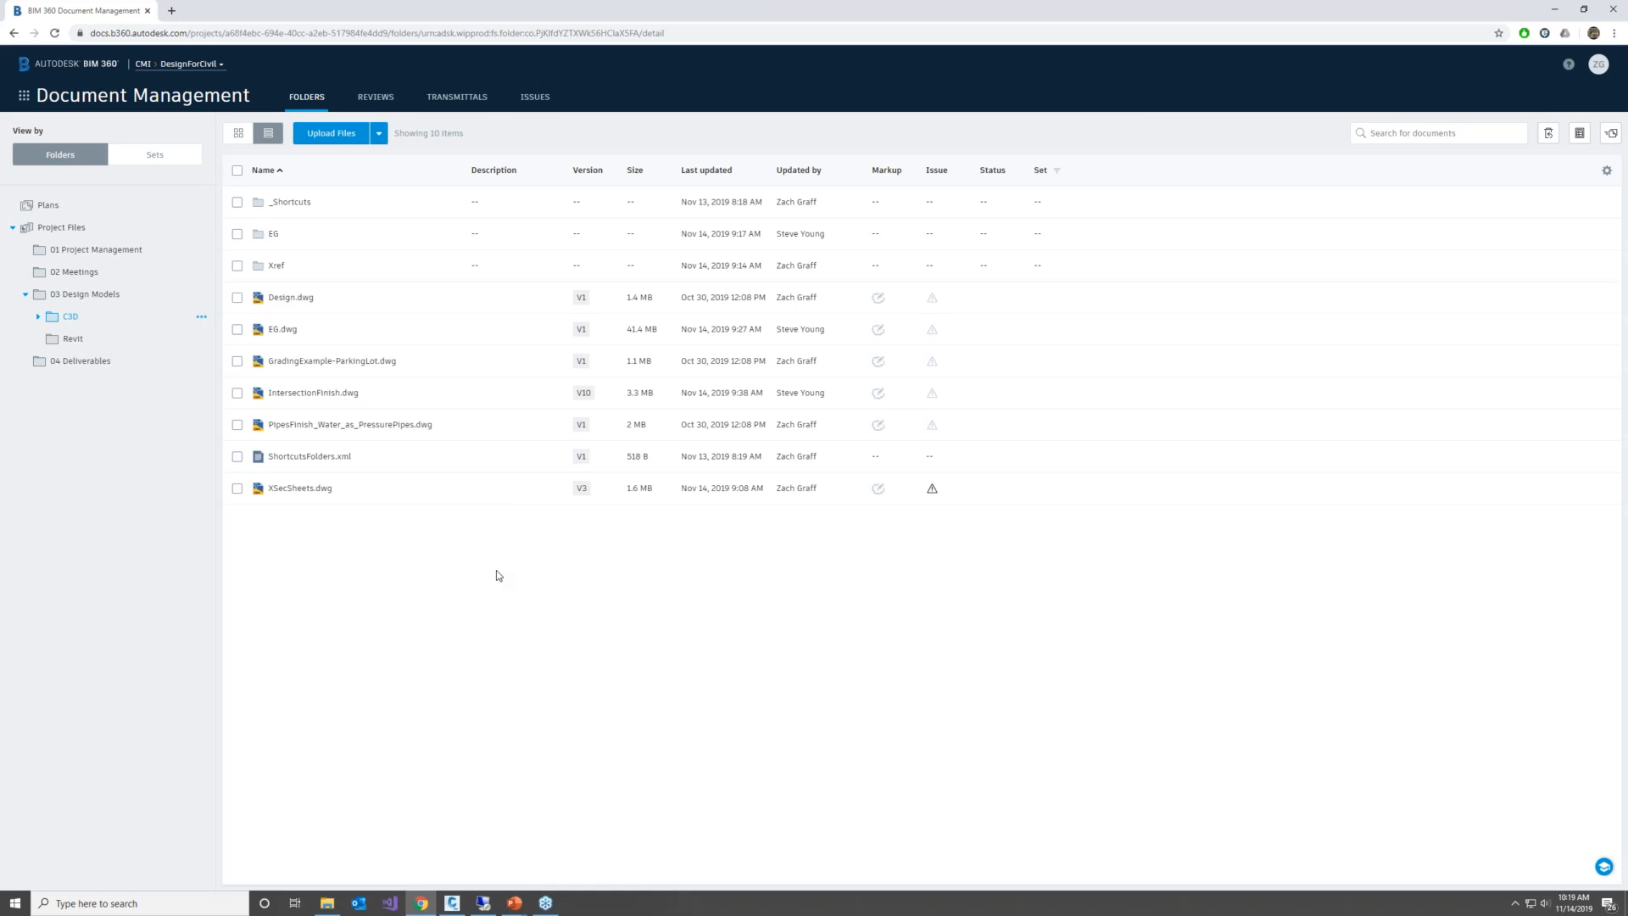
click(281, 491)
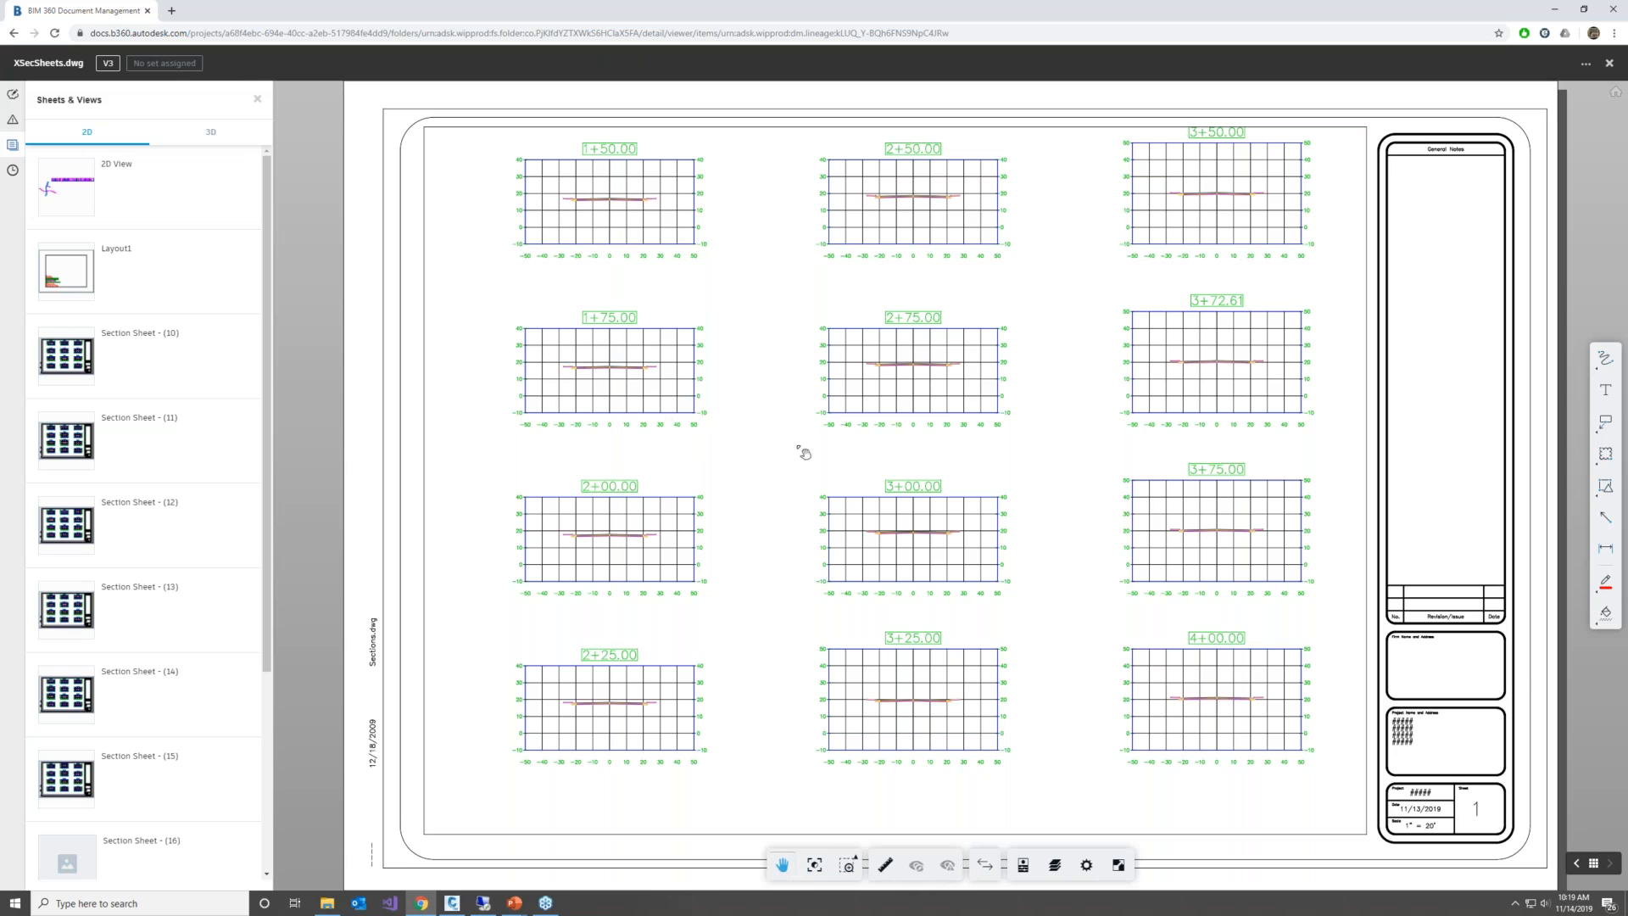
click(127, 180)
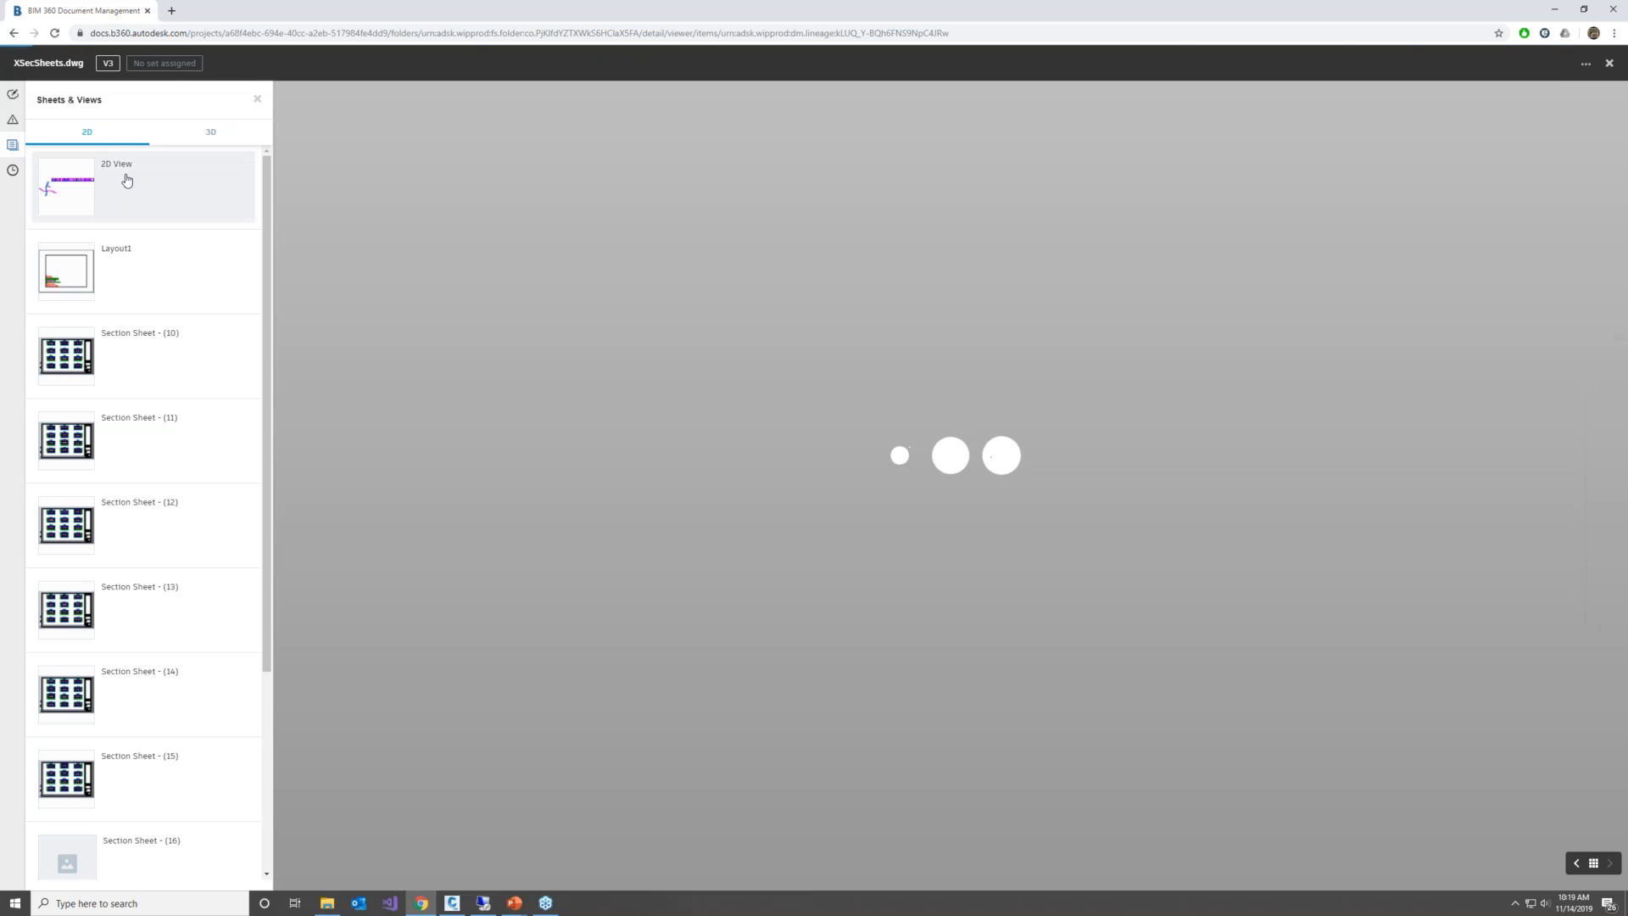
Display Section Sheet - (10) and open the details of its issue #1, Missing Existing Ground
scroll(619, 437, up, 5)
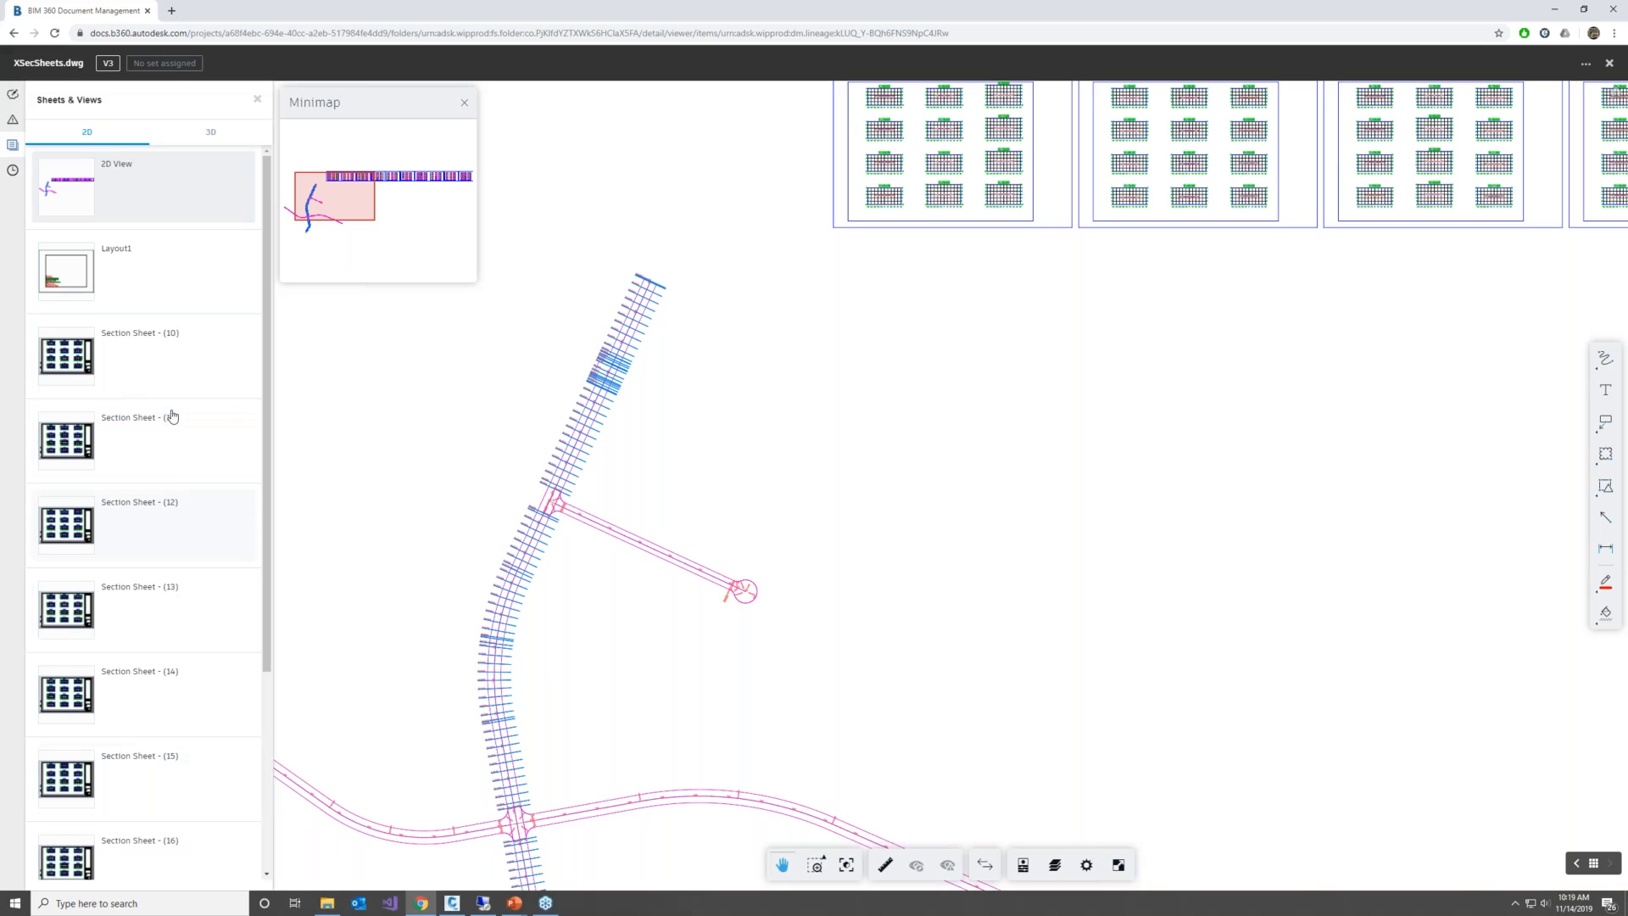
click(129, 341)
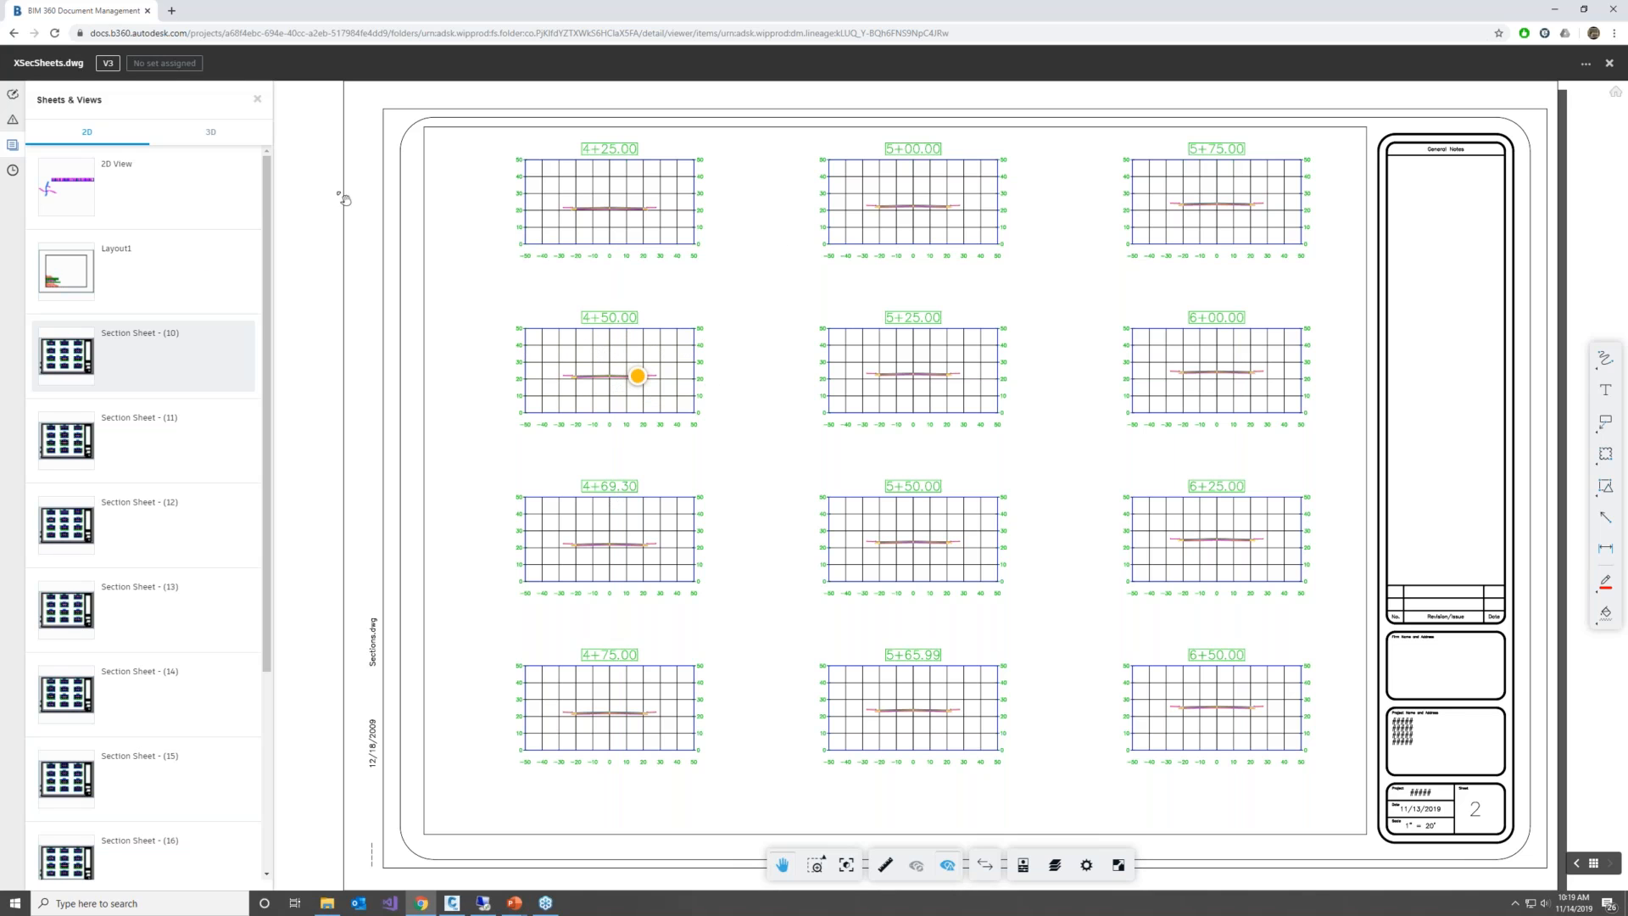
click(12, 120)
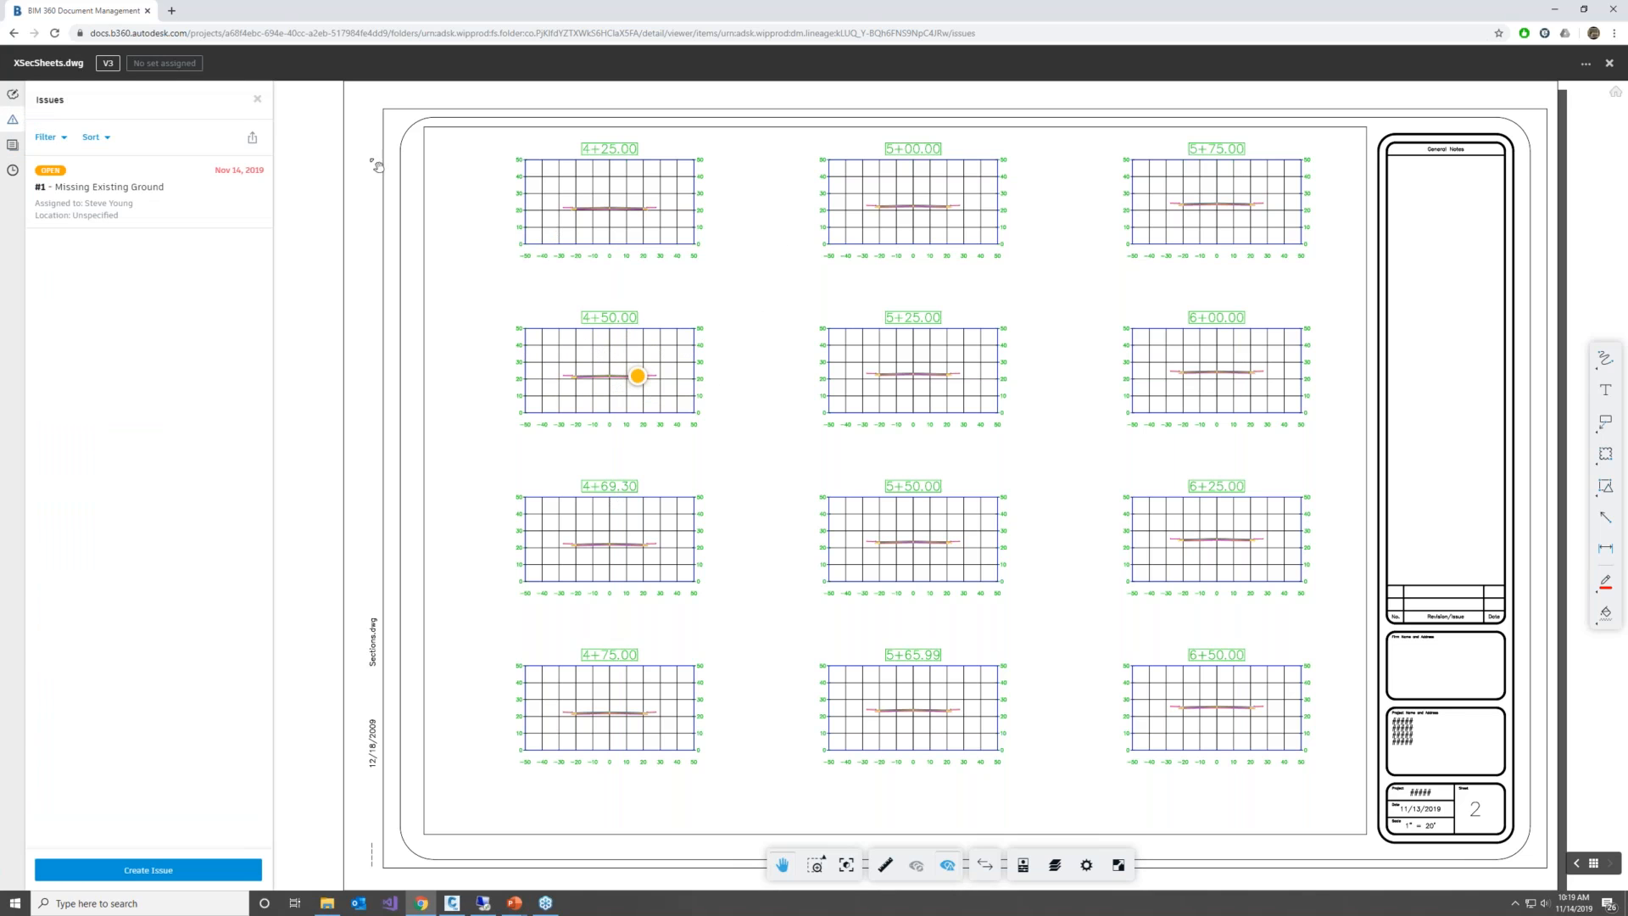
click(81, 215)
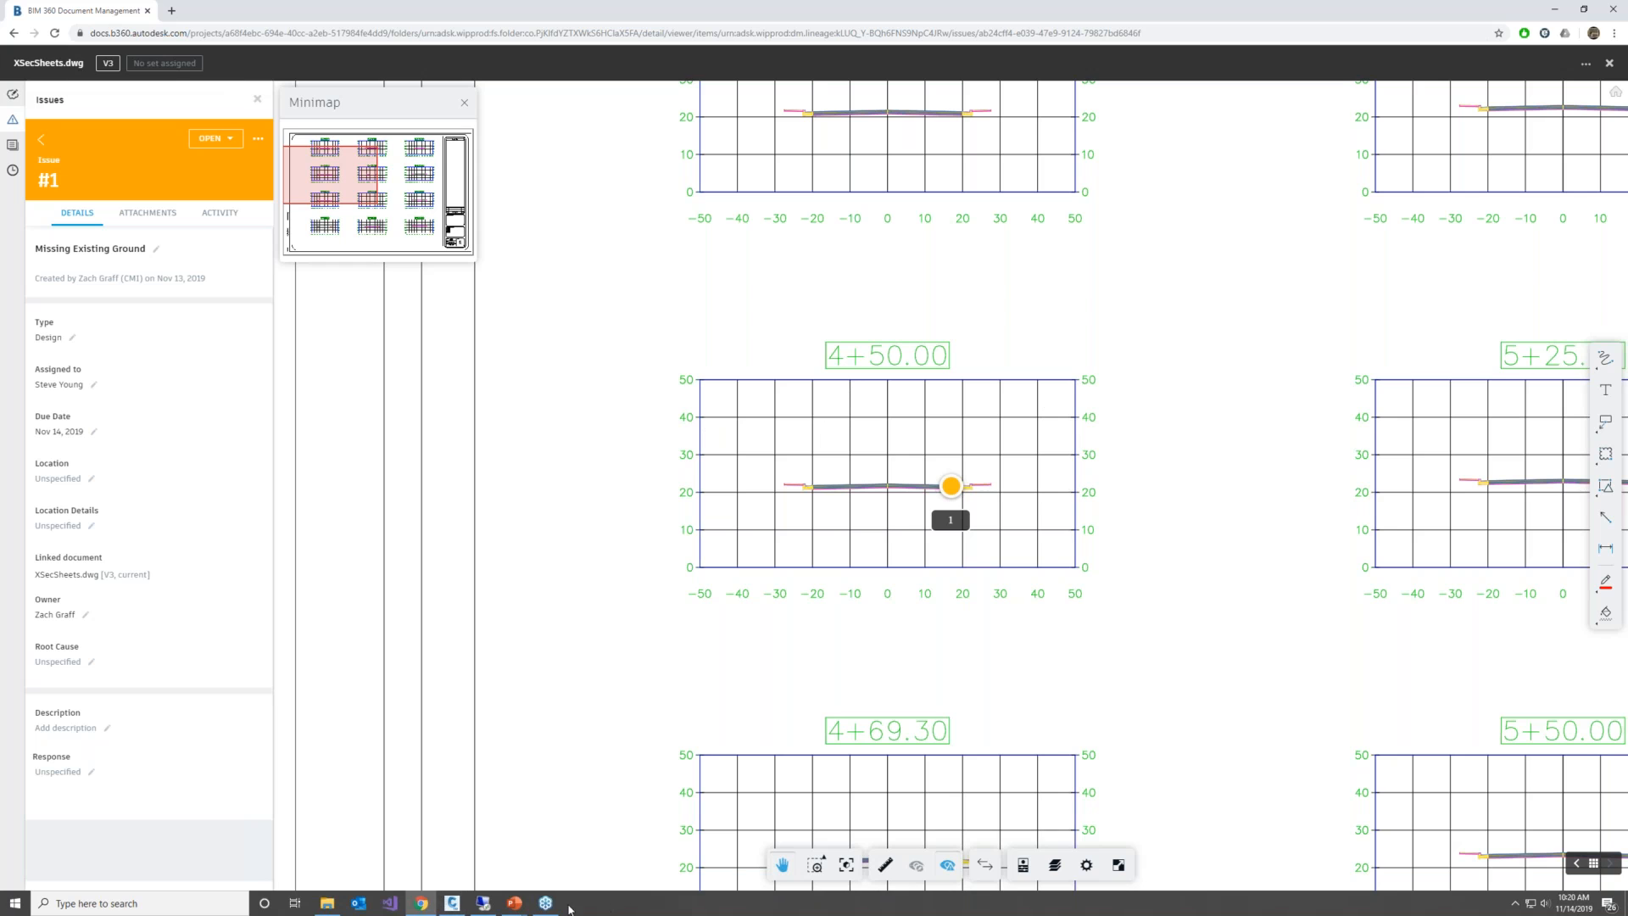
mouse_move(556, 910)
Draw a red cloud markup around the station label and upper grid of the 4+50.00 cross section
click(12, 95)
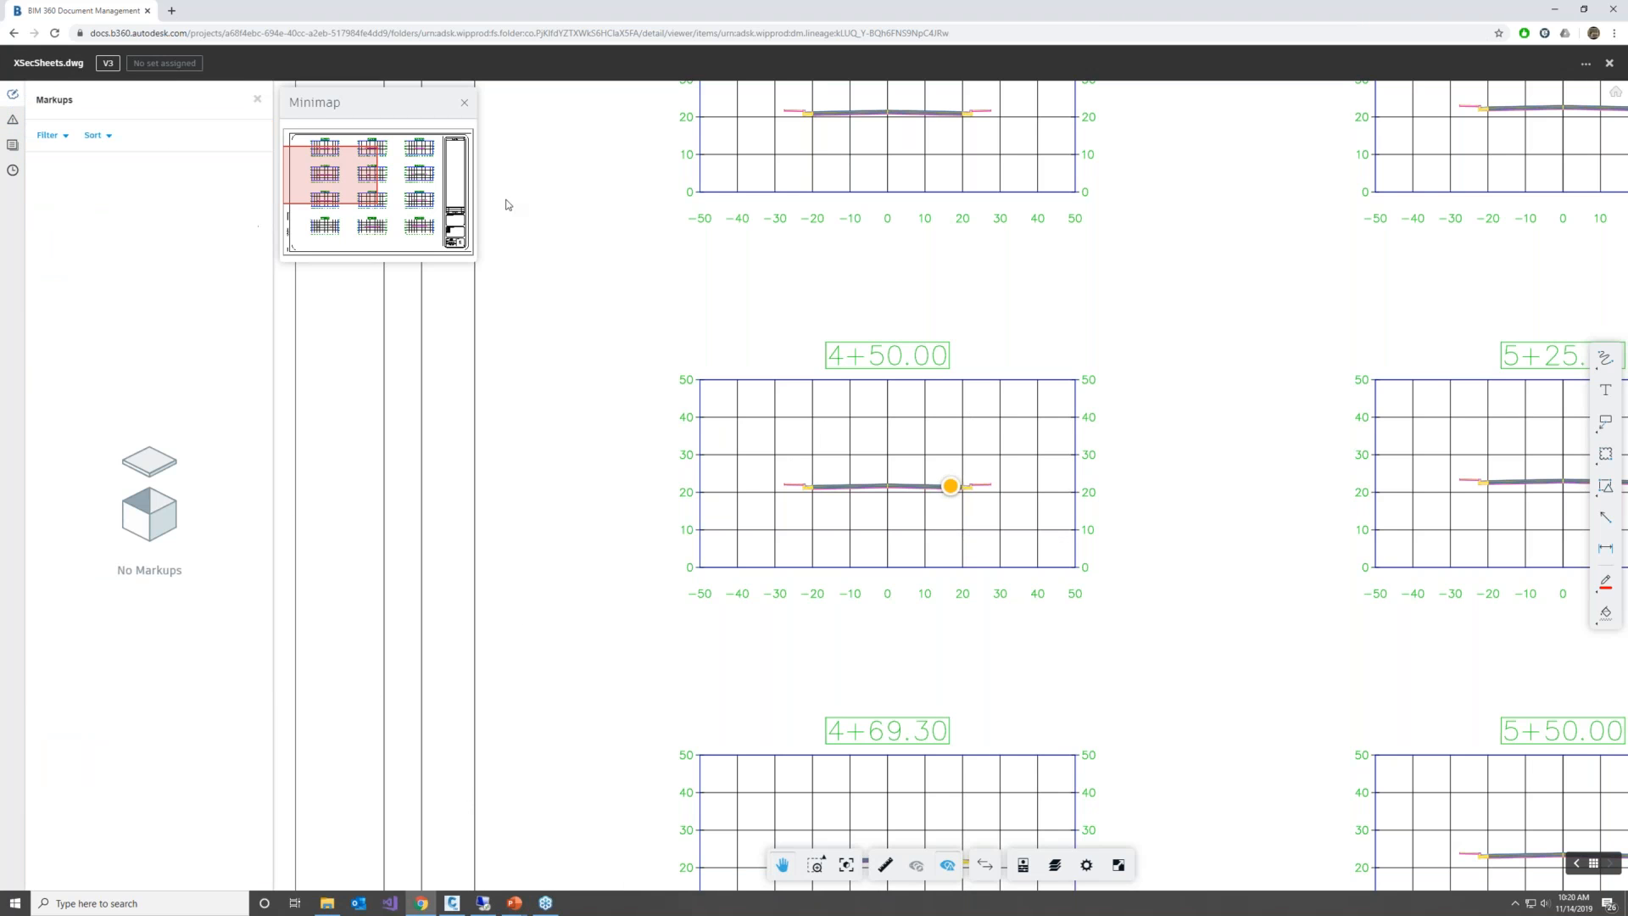
click(1605, 453)
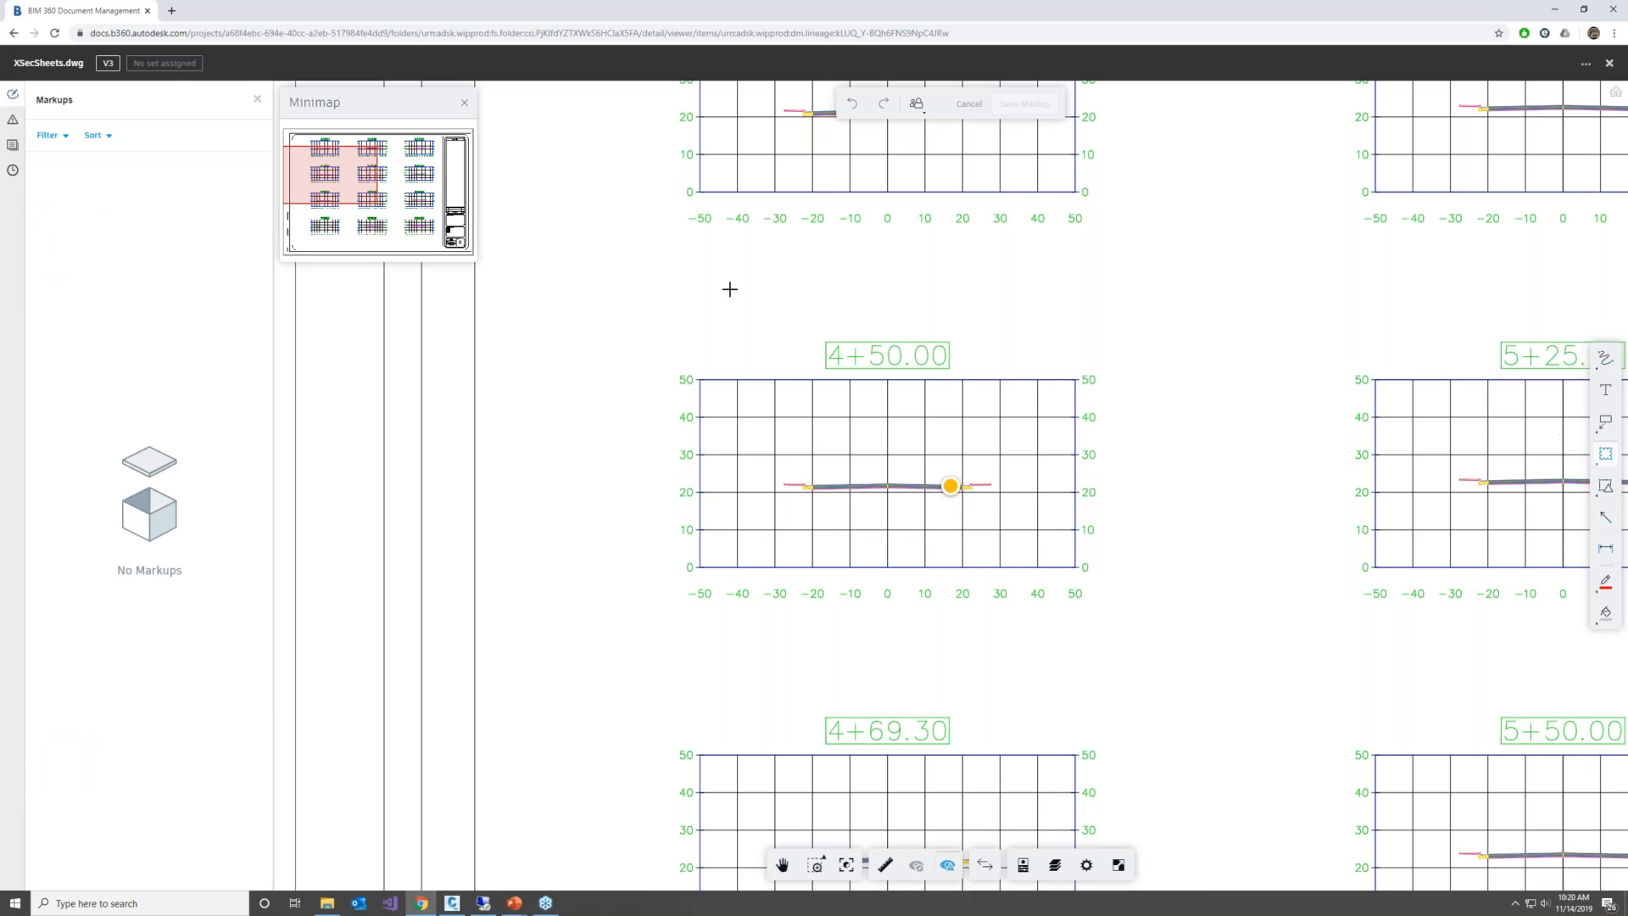
drag(698, 300, 1124, 460)
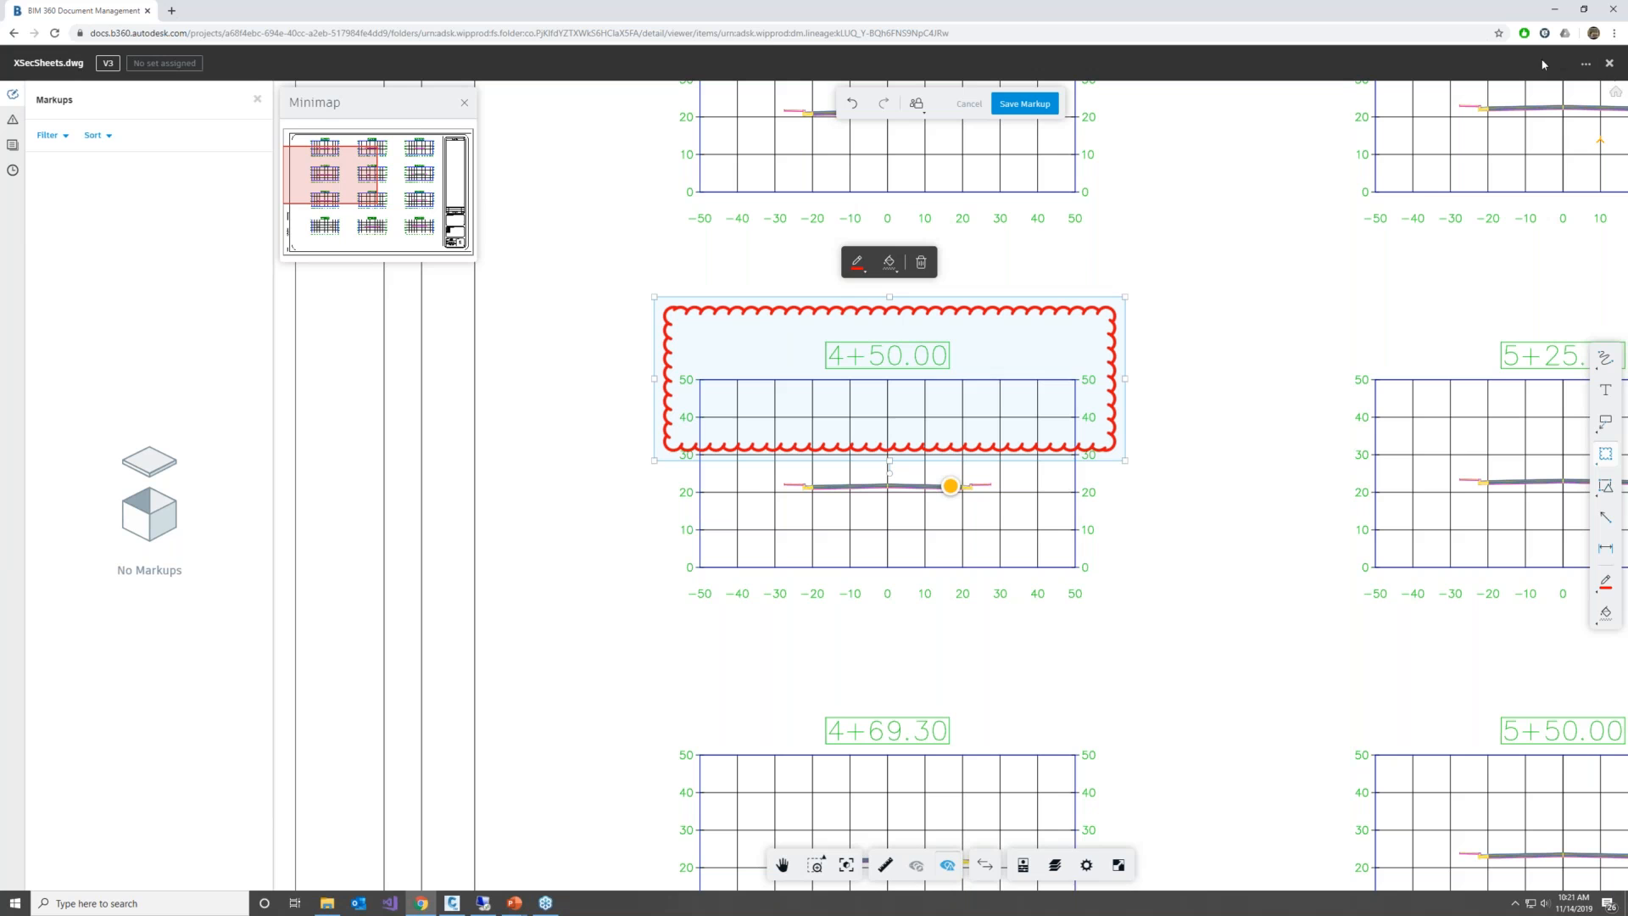
Close XSecSheets.dwg, discarding the unsaved markup, and keep the browser window maximized
click(1583, 9)
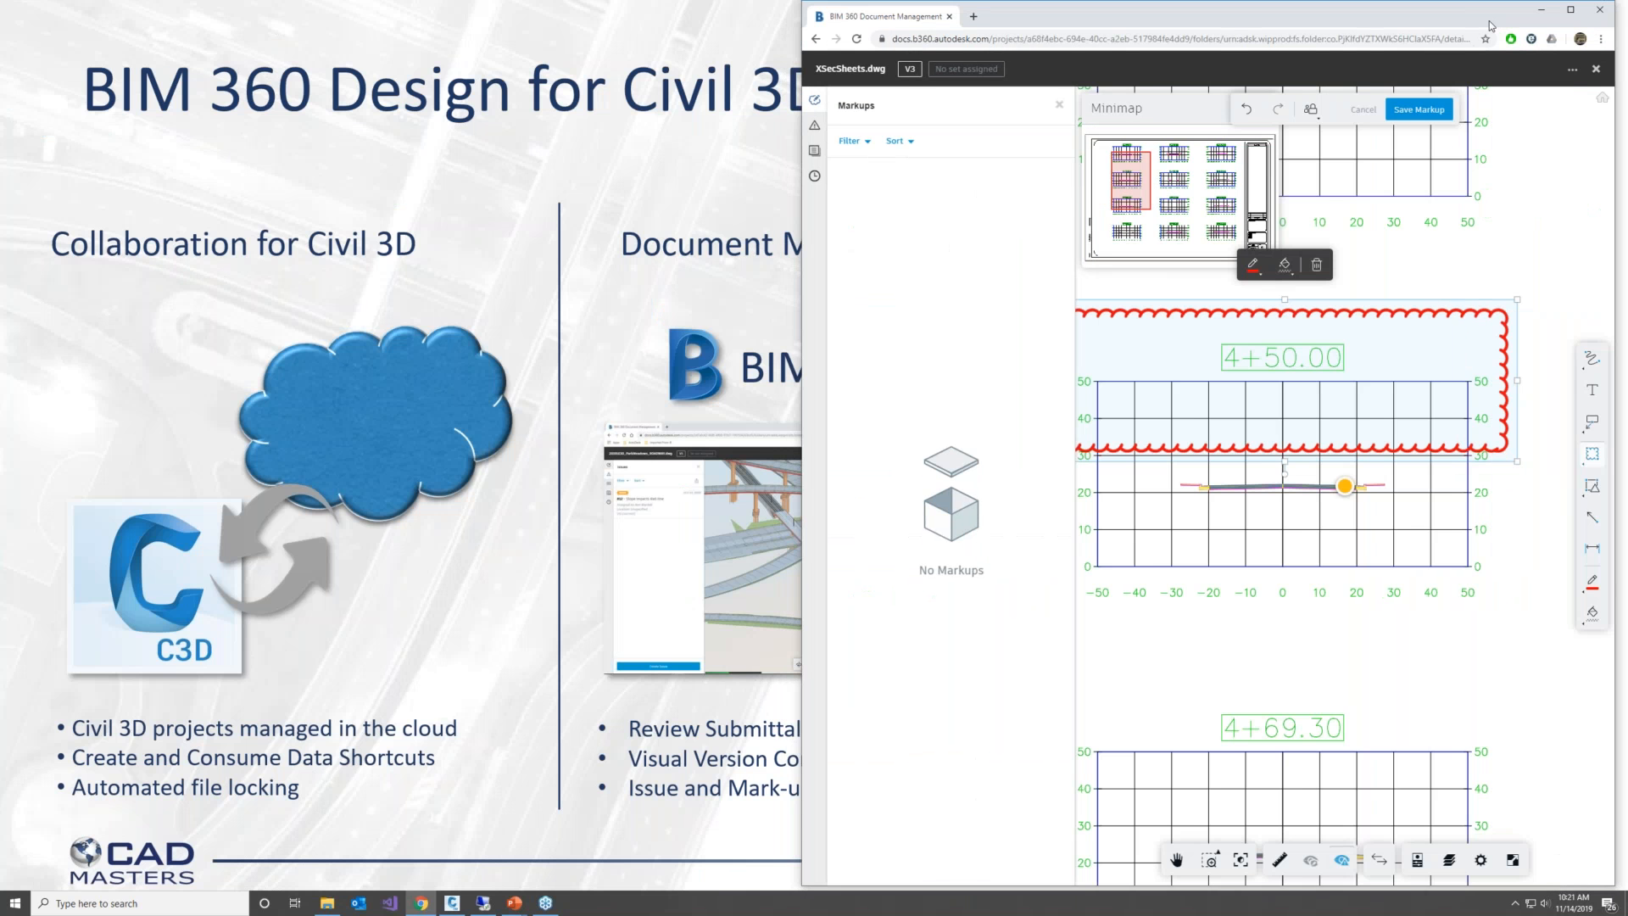
click(1440, 82)
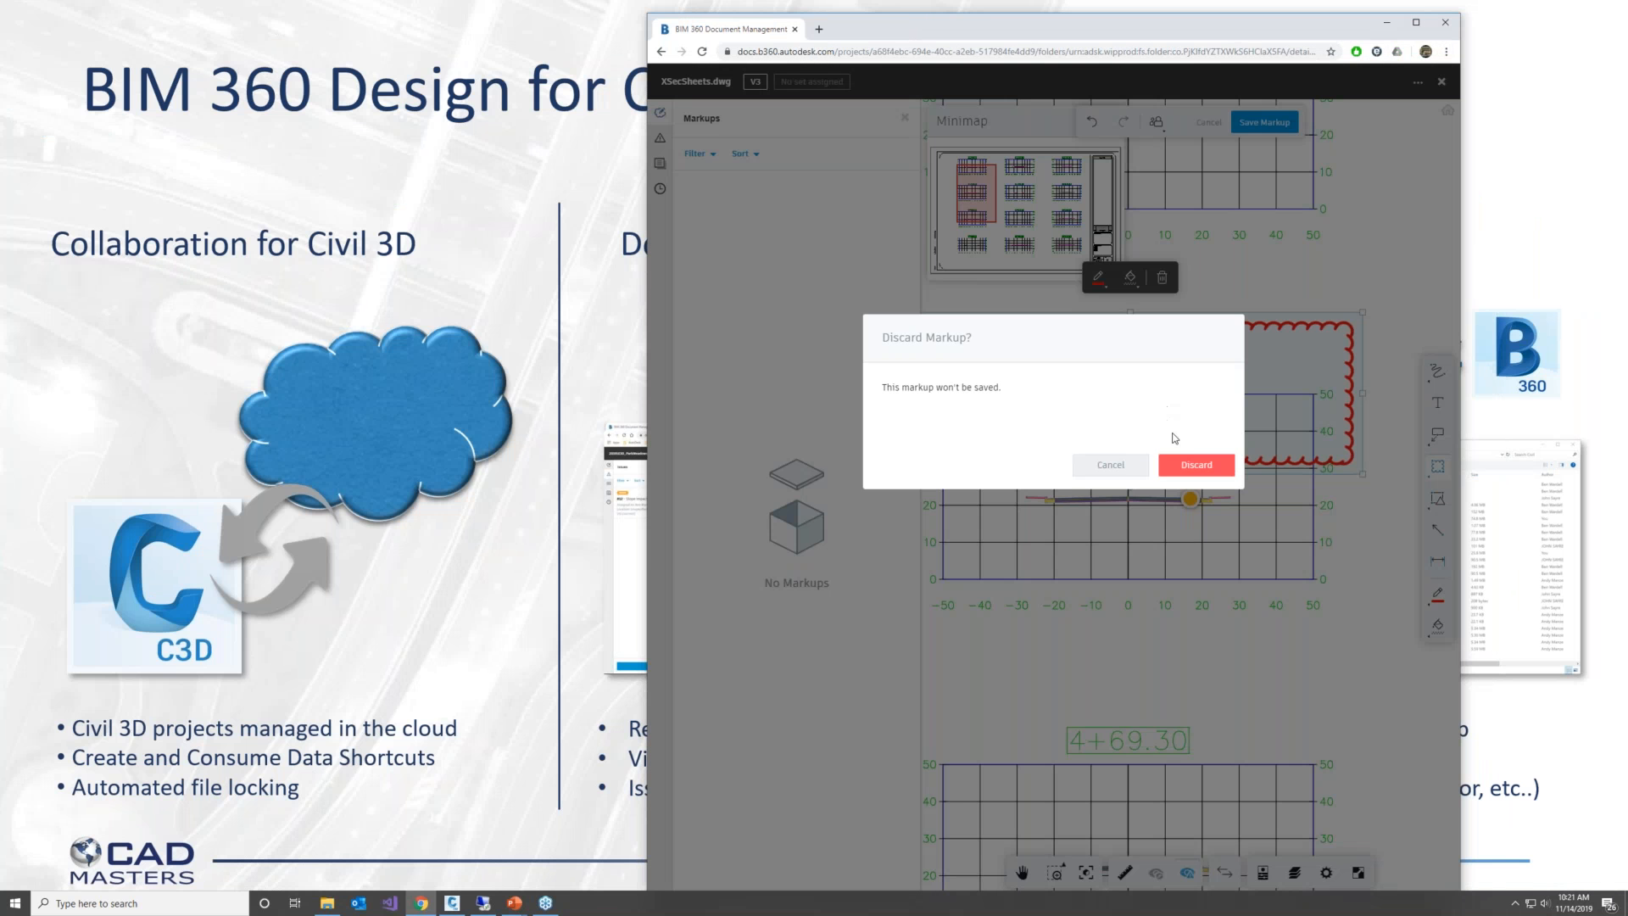
click(1191, 465)
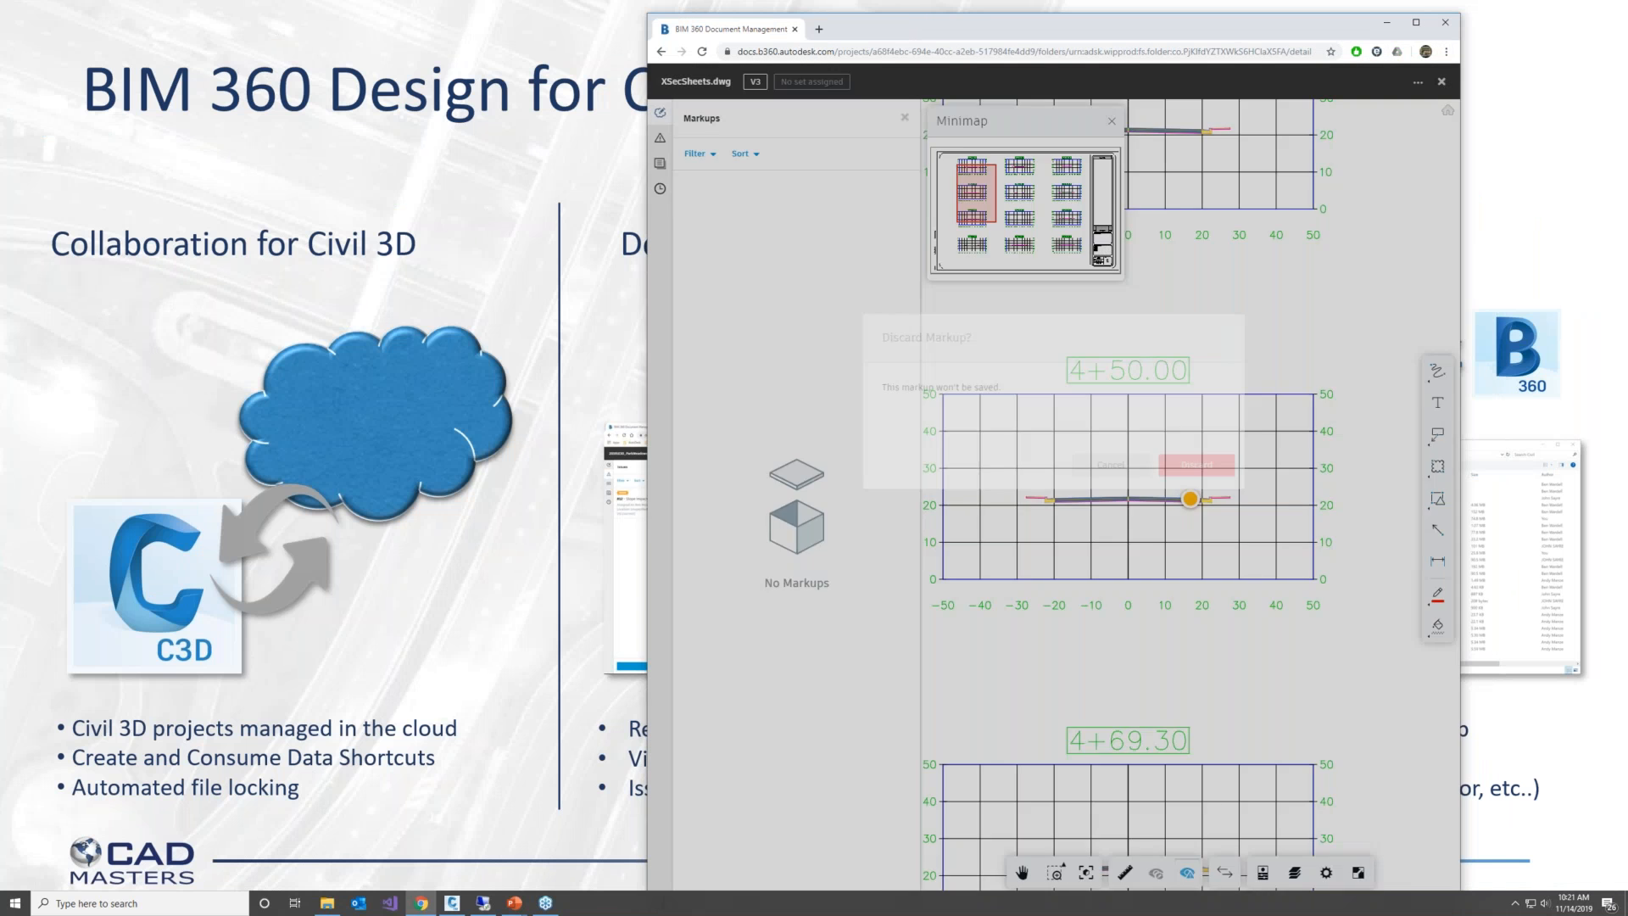
click(1415, 23)
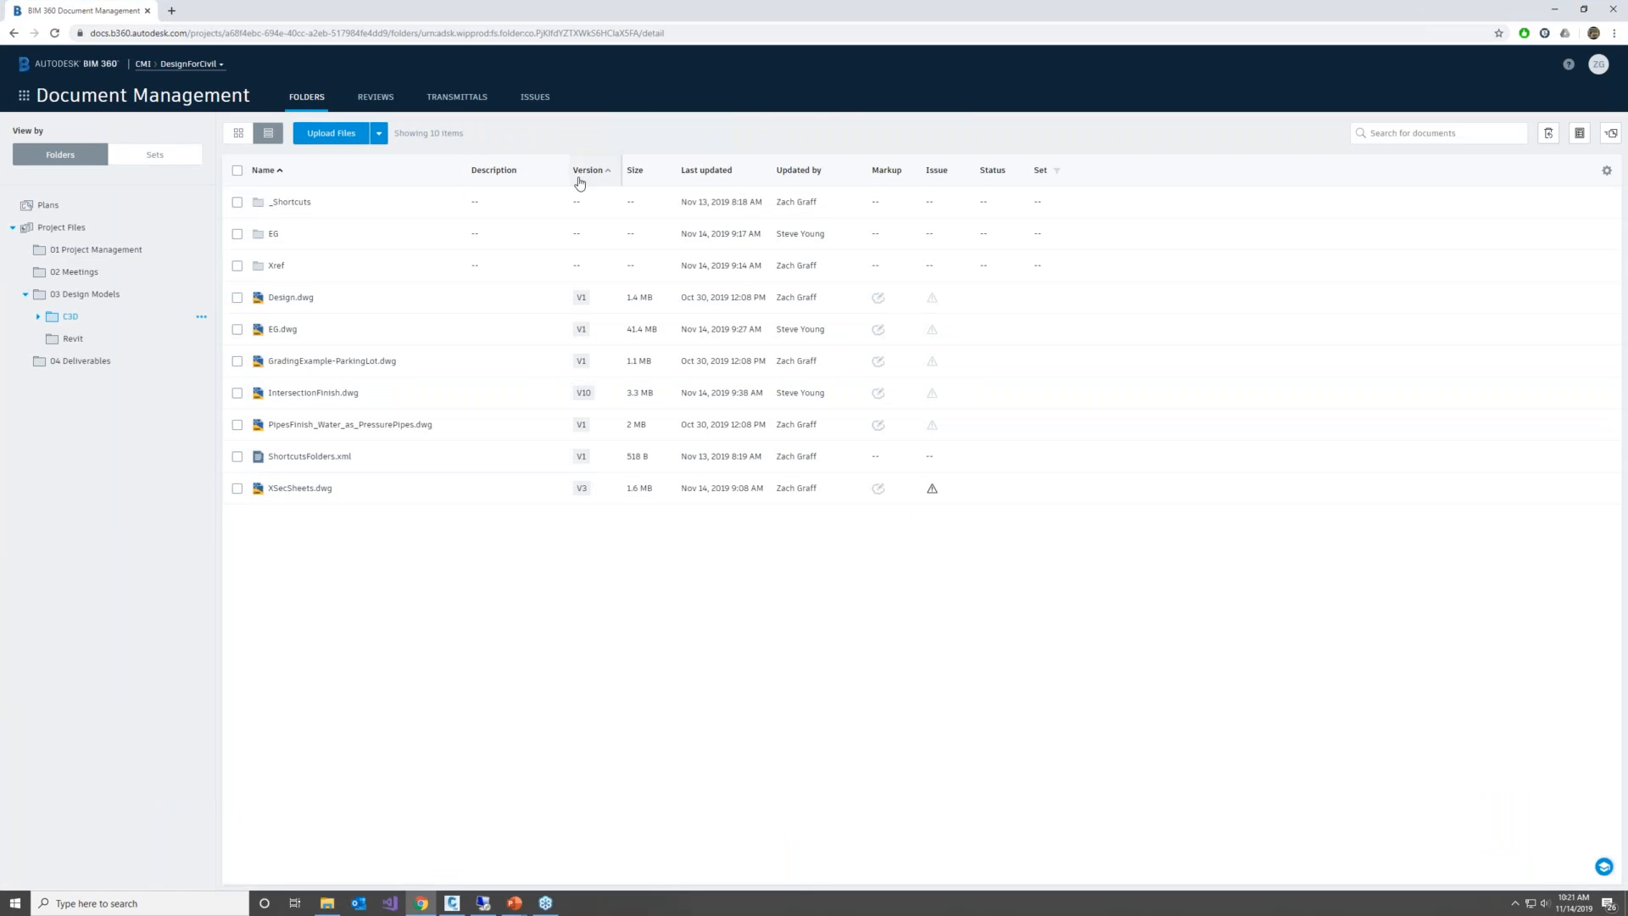
Compare versions V10 and V5 of IntersectionFinish.dwg from its version history, using the 2D View for both
click(583, 394)
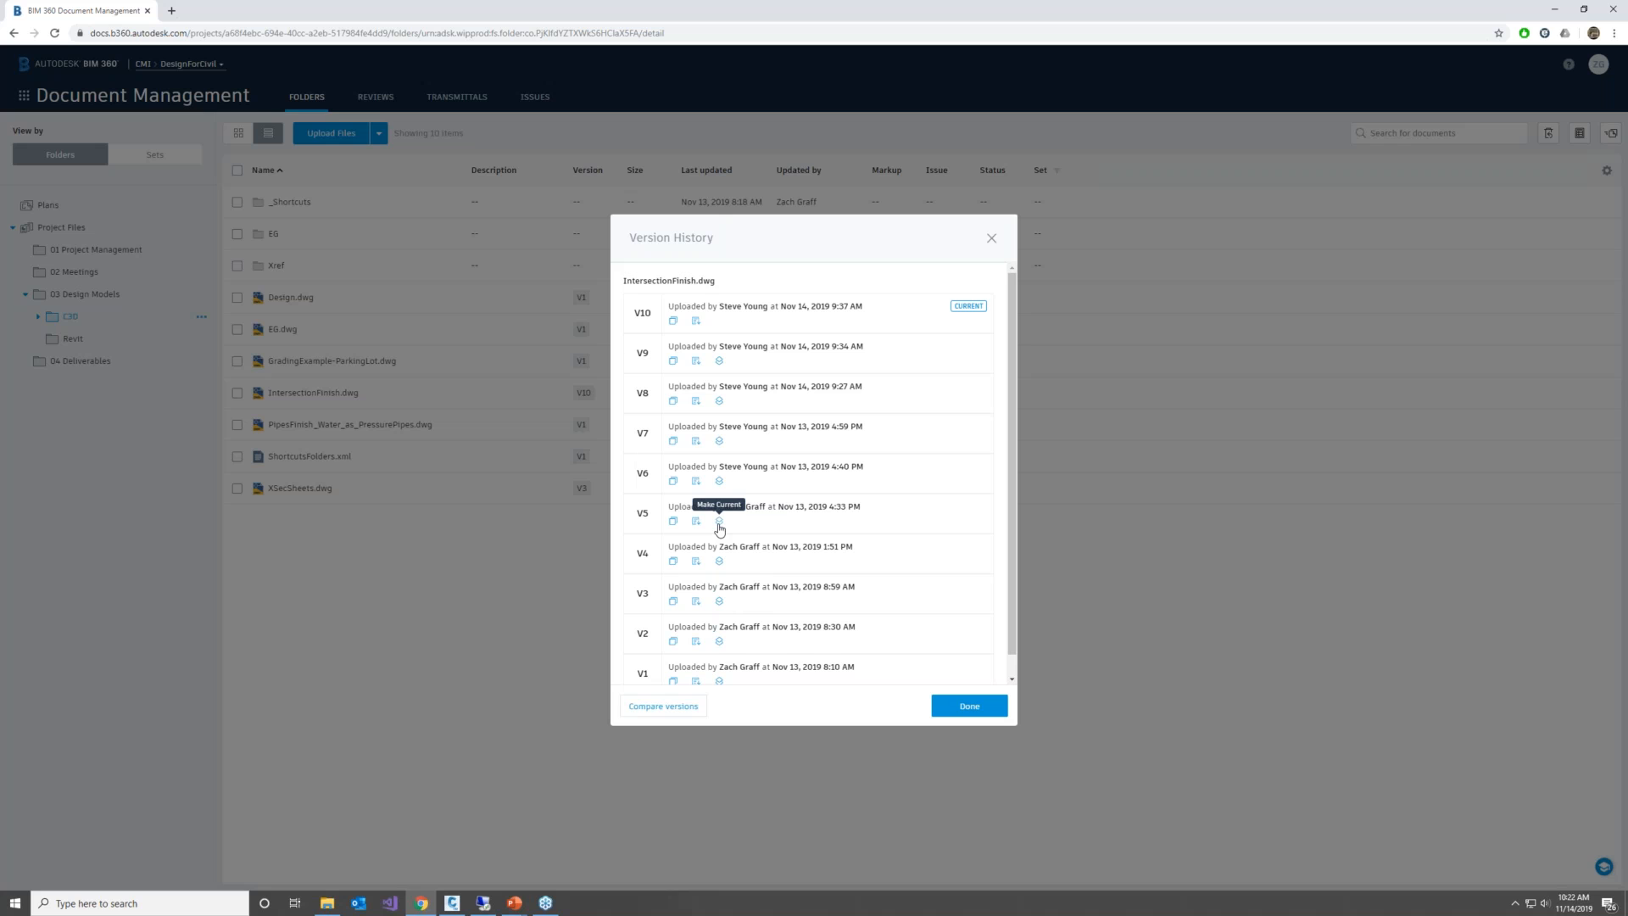
click(697, 707)
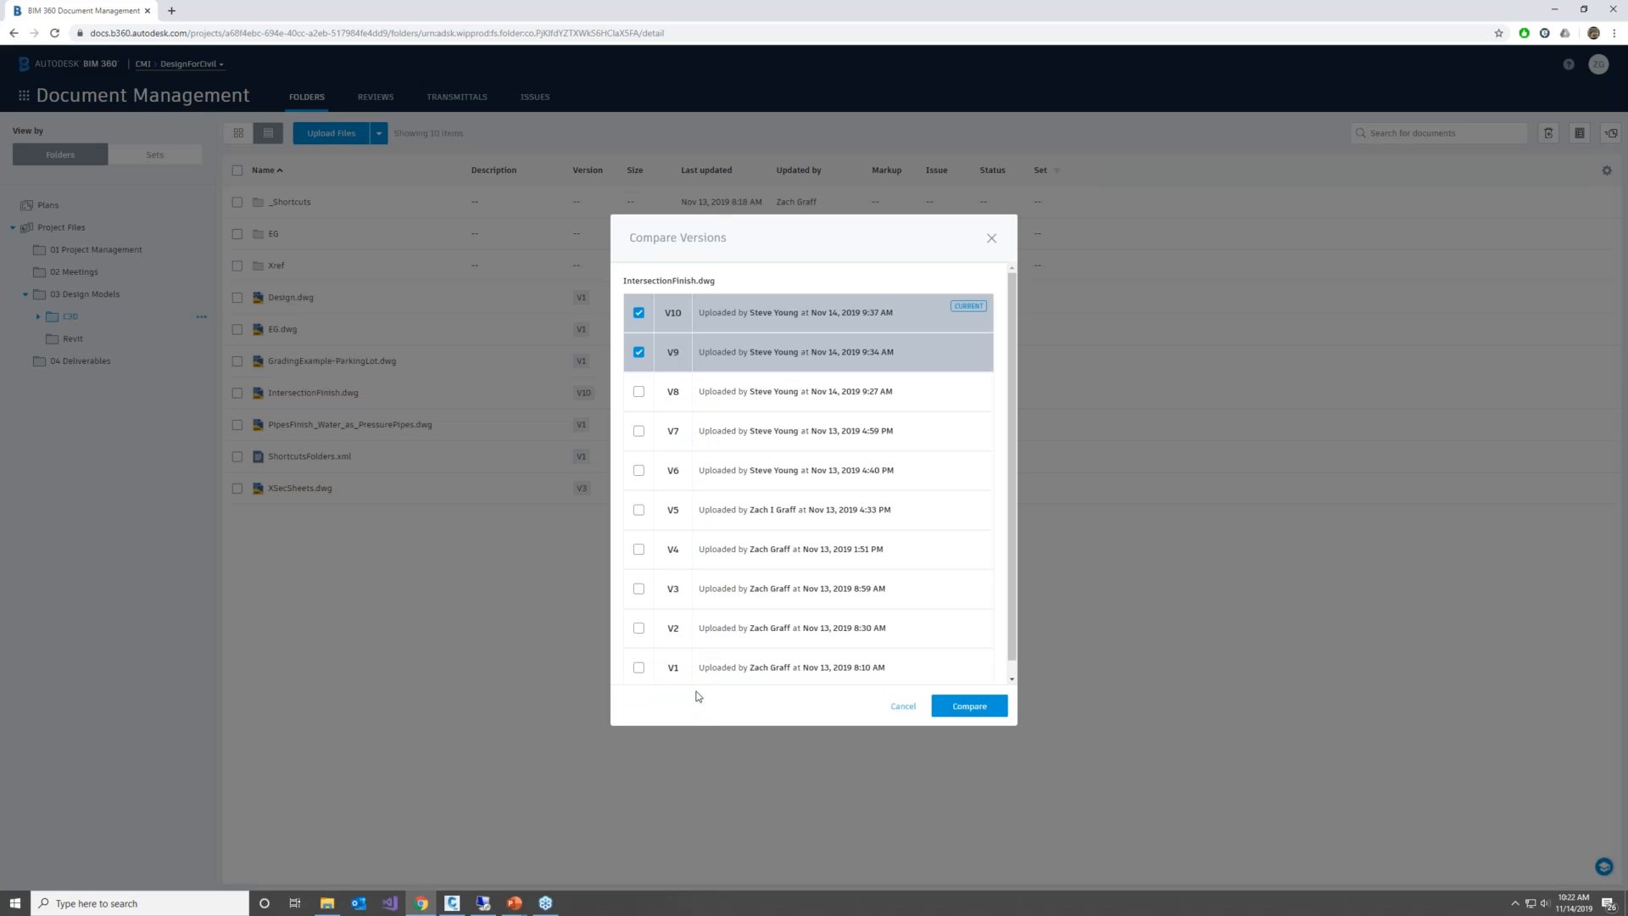
click(640, 353)
click(639, 510)
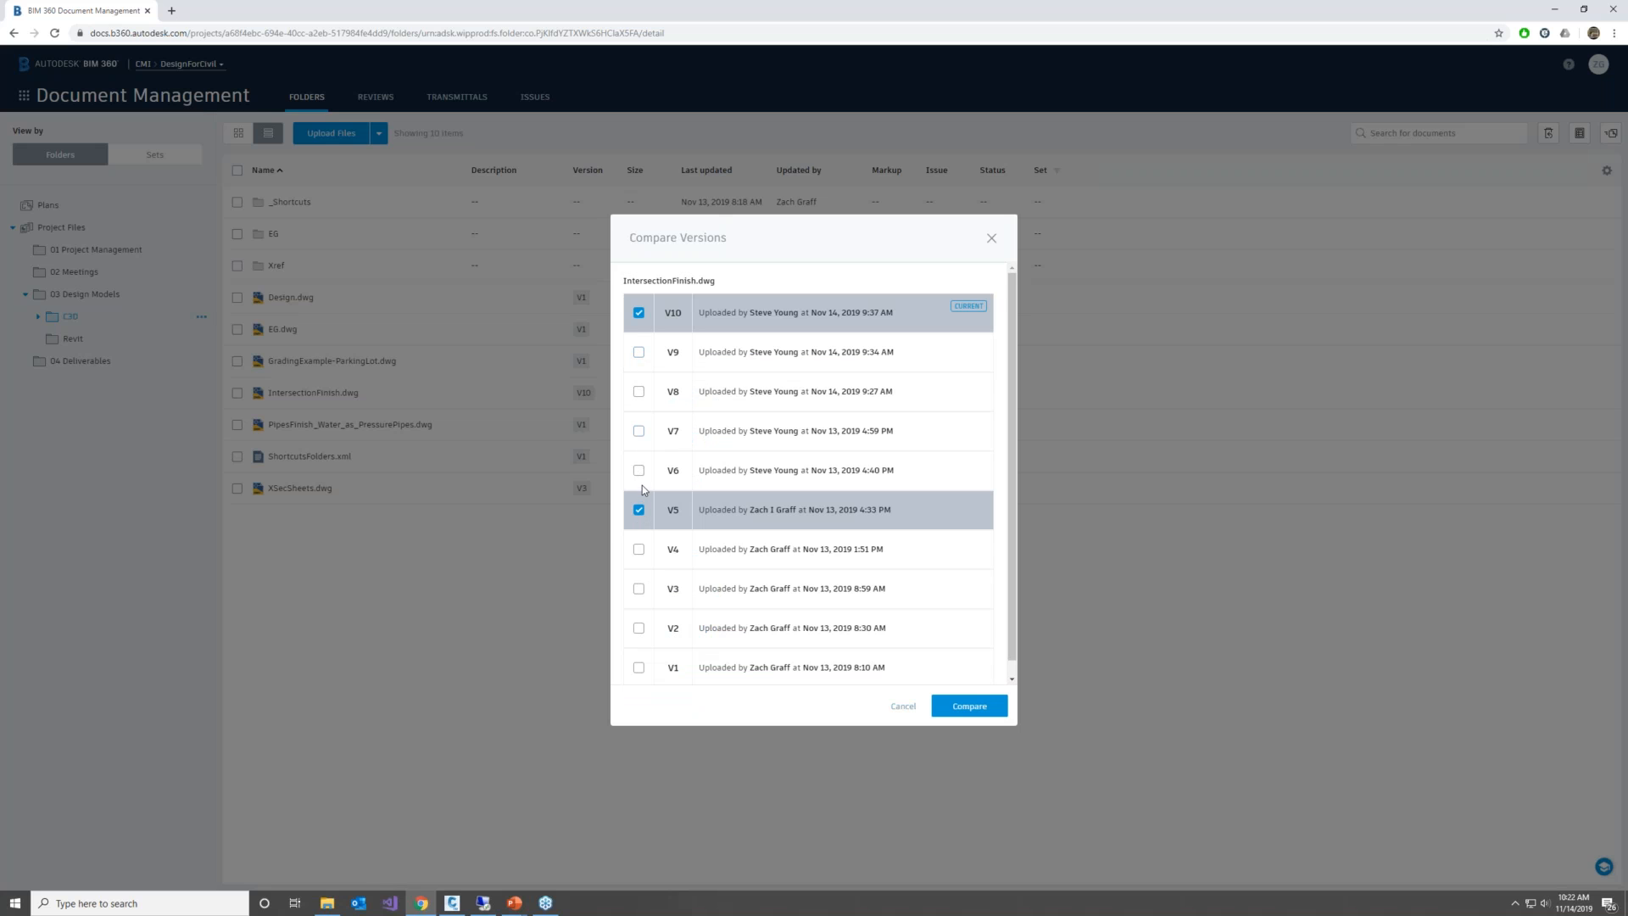
click(971, 705)
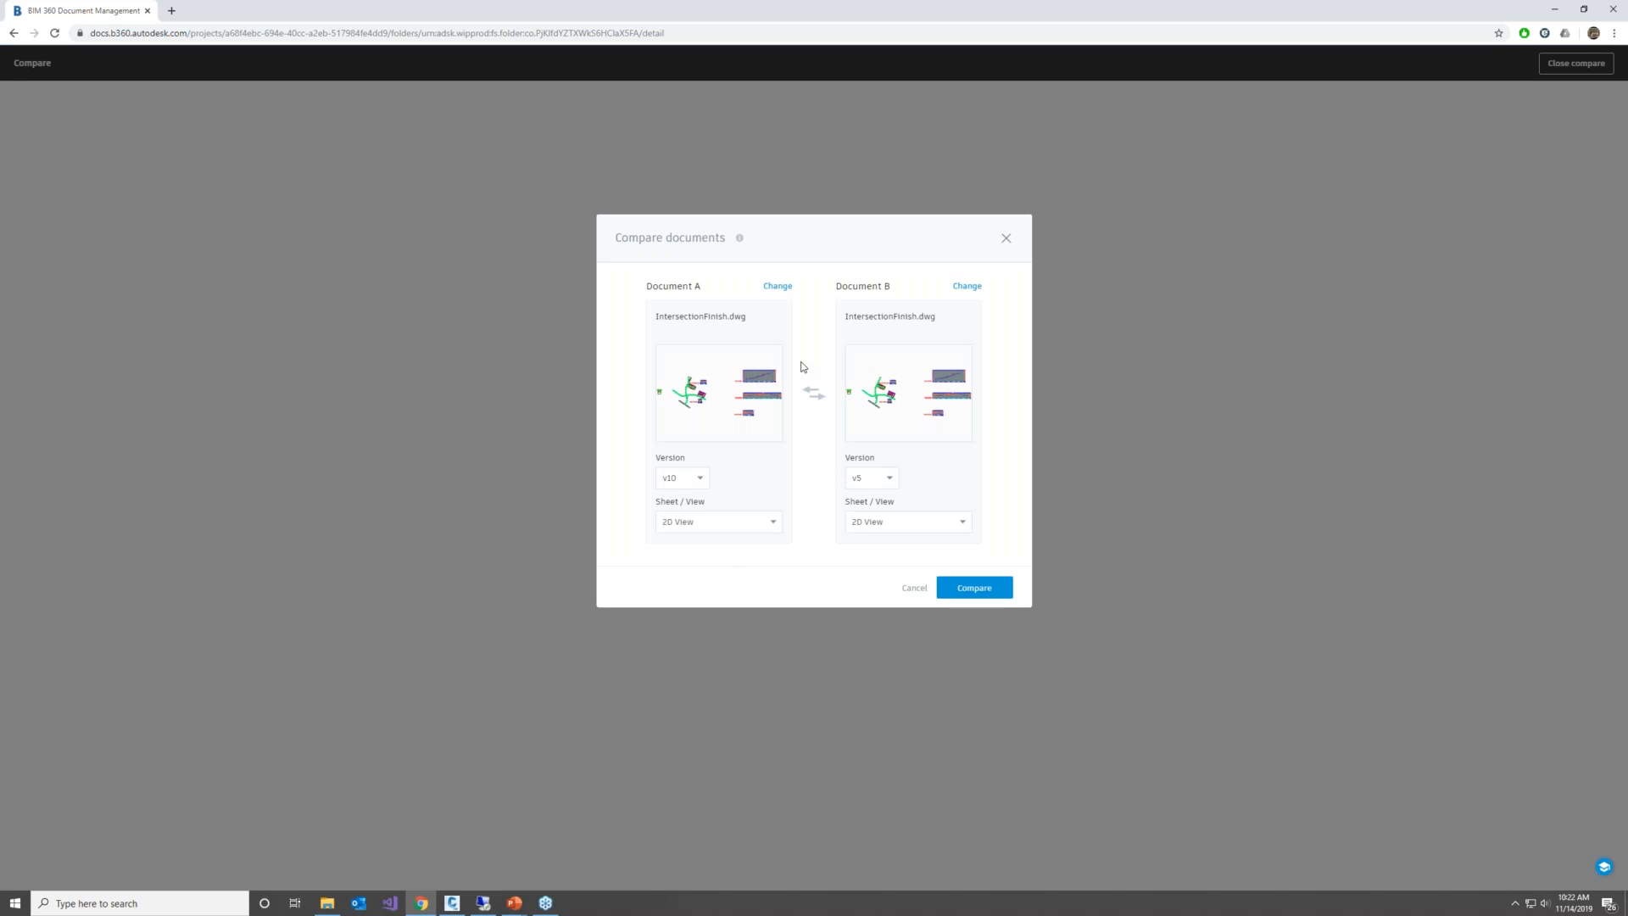
click(960, 586)
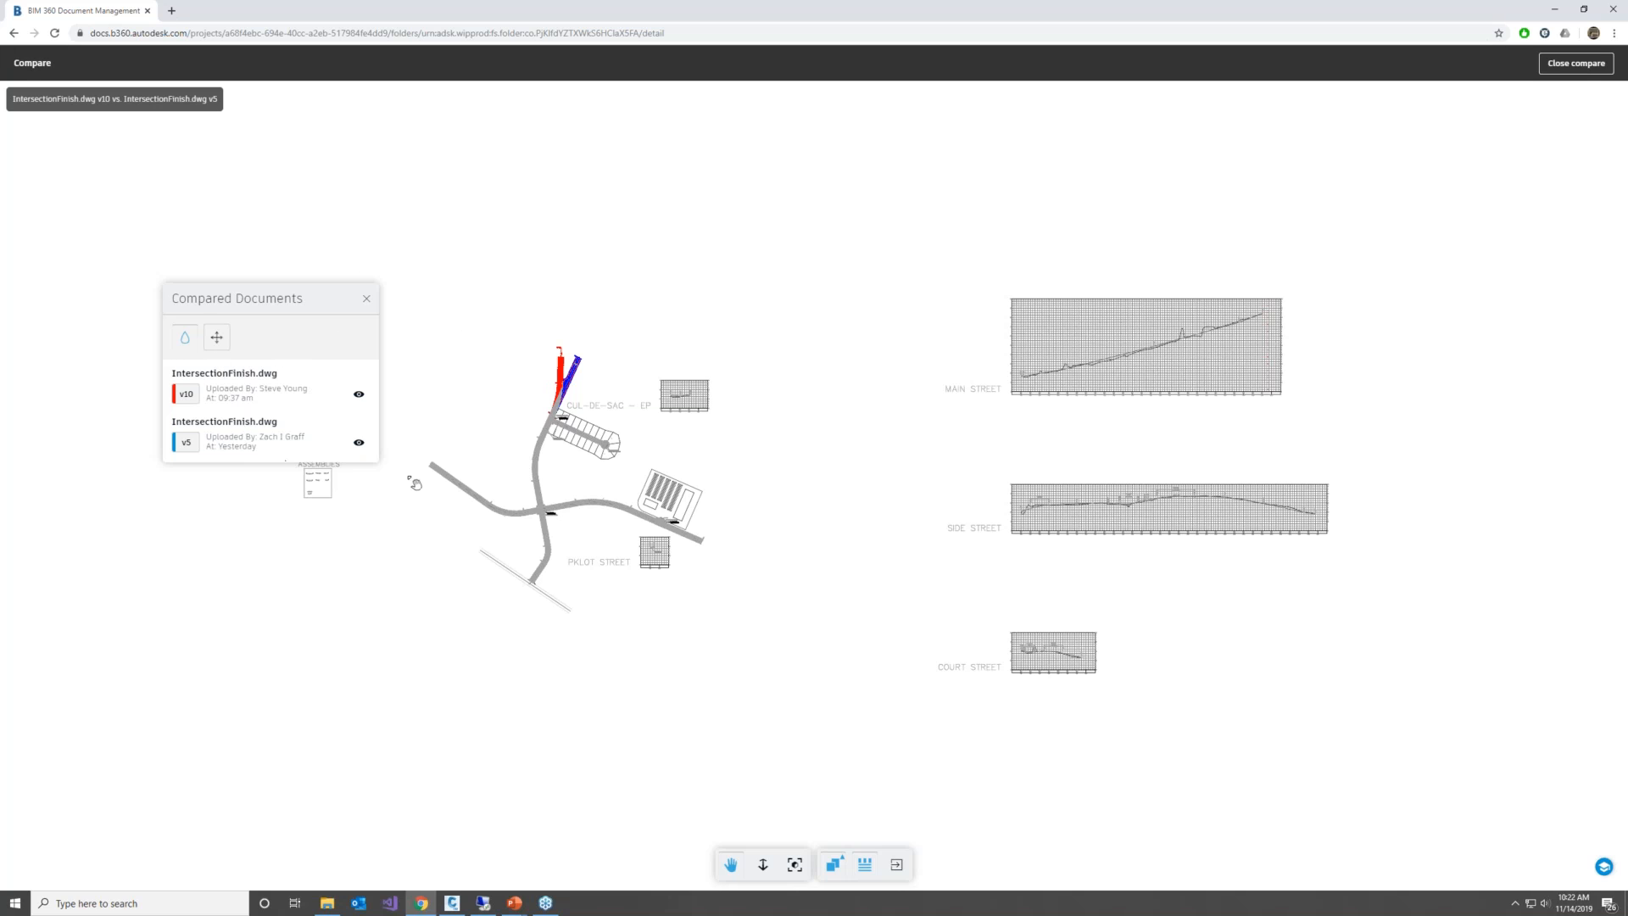
Examine the road changes near the cul-de-sac in overlay and split-screen mode, sweeping the divider across them, and close the comparison
scroll(571, 373, up, 5)
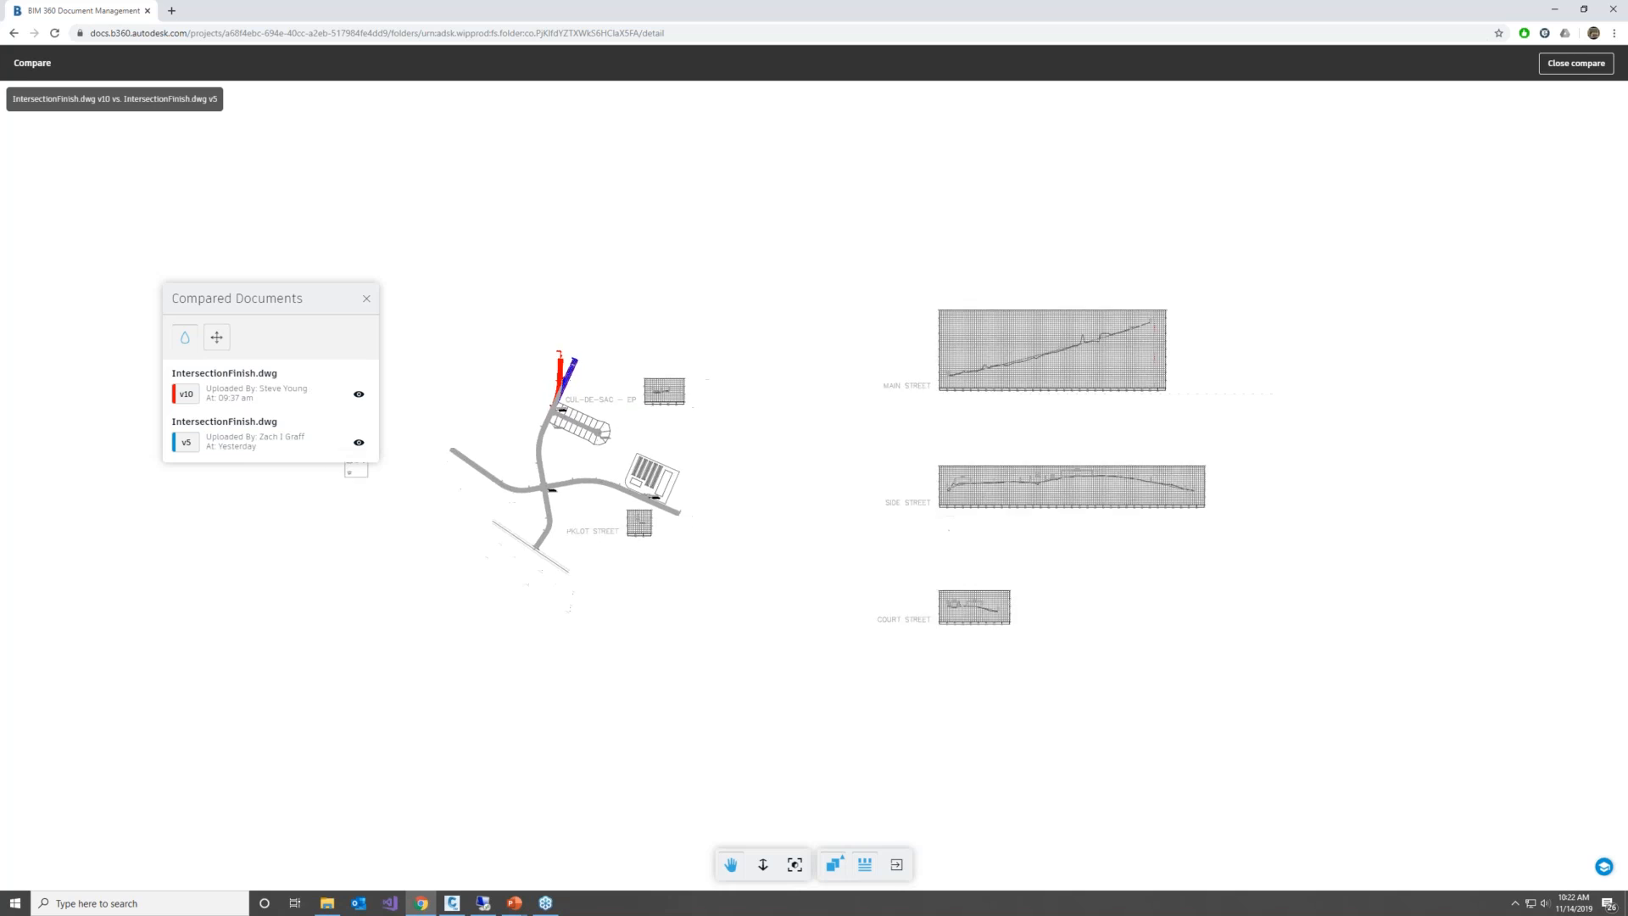
scroll(570, 373, up, 5)
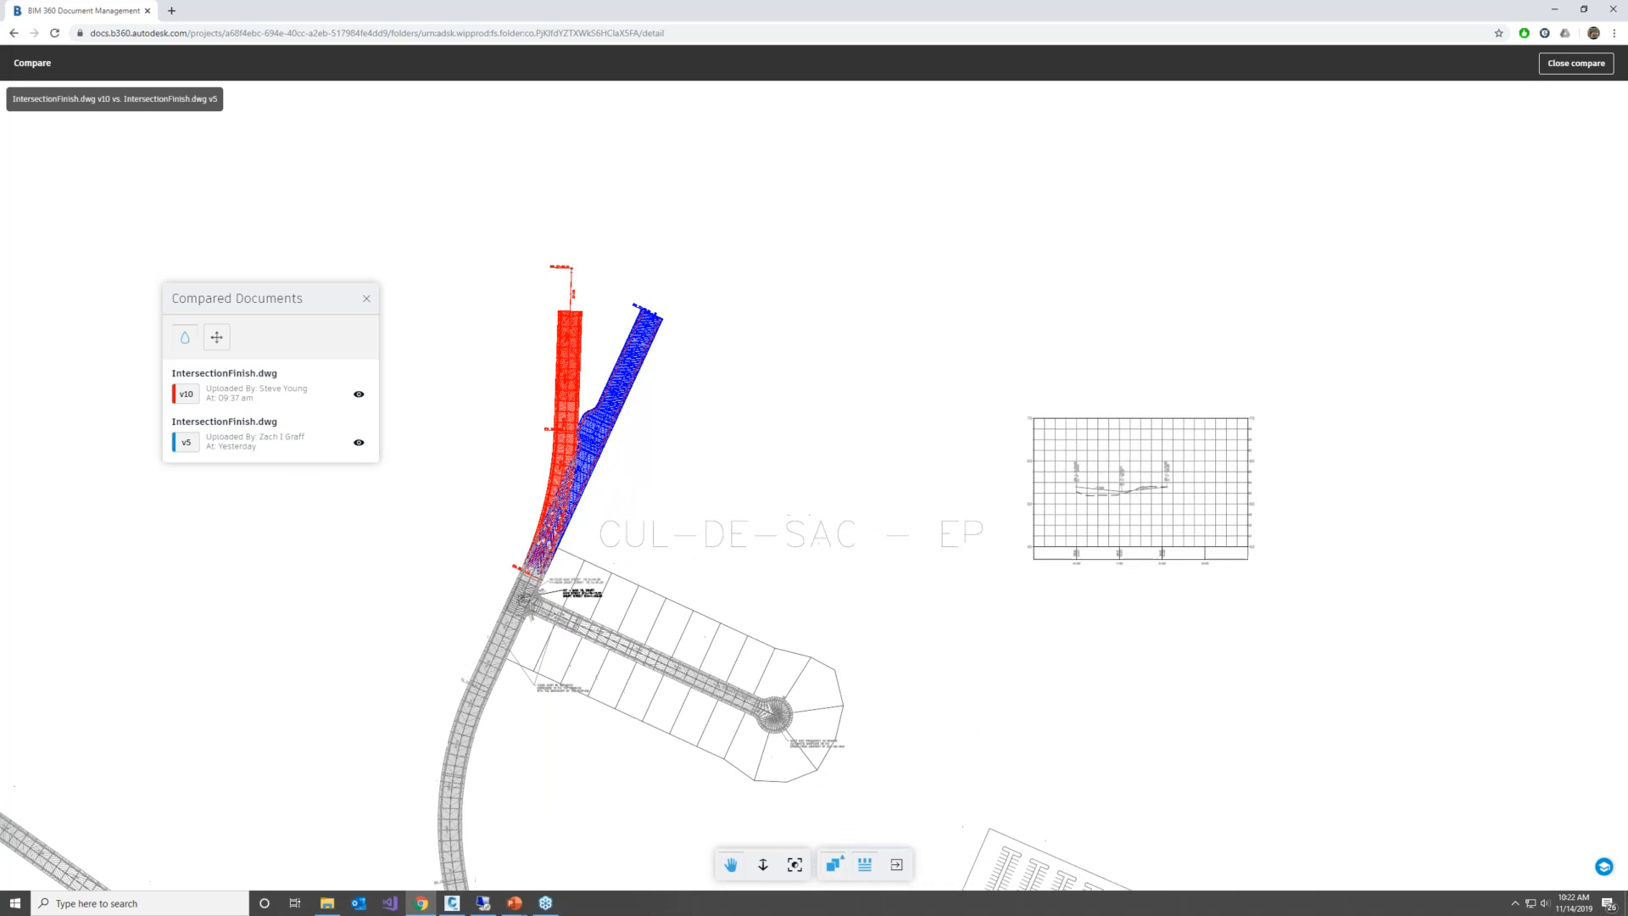
scroll(547, 471, up, 1)
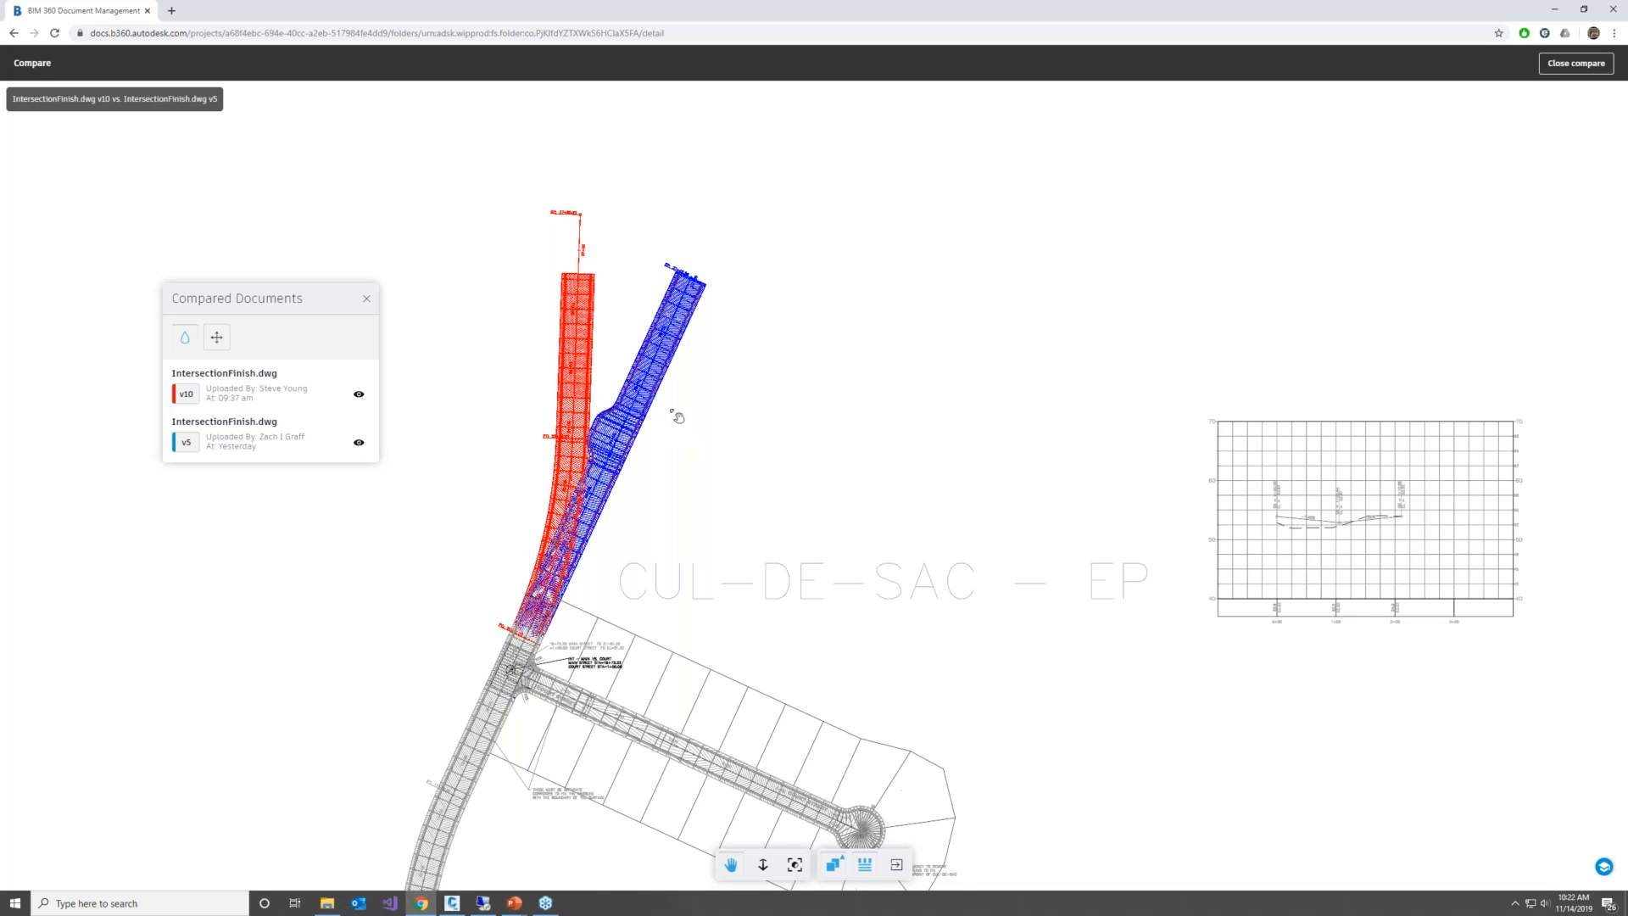
scroll(678, 417, down, 5)
scroll(668, 407, down, 2)
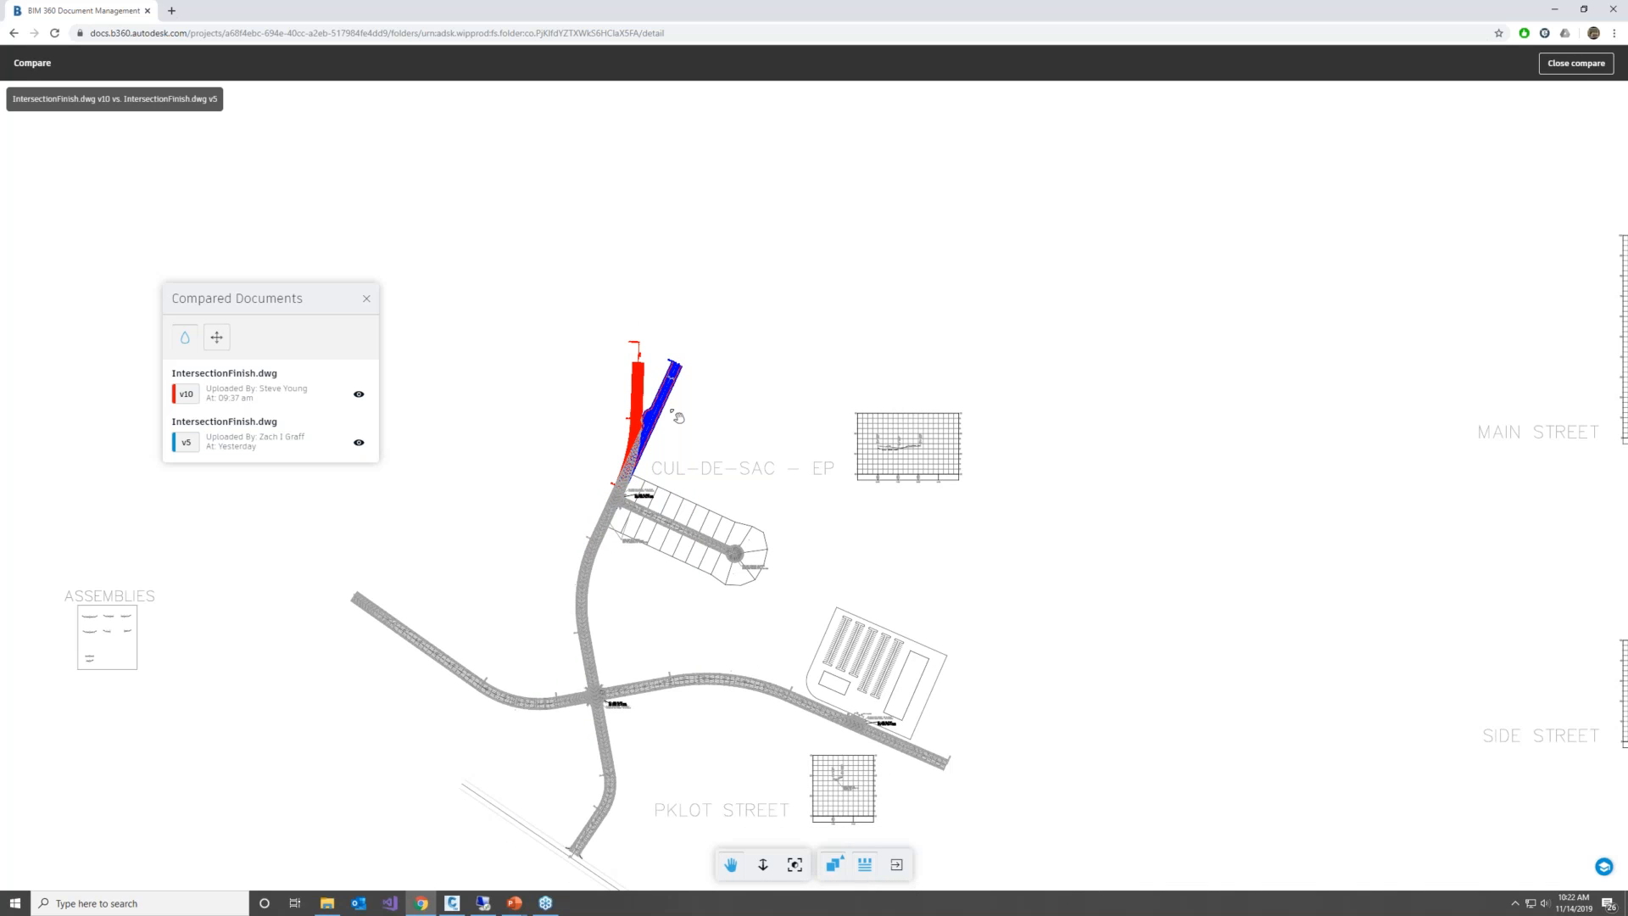
click(837, 864)
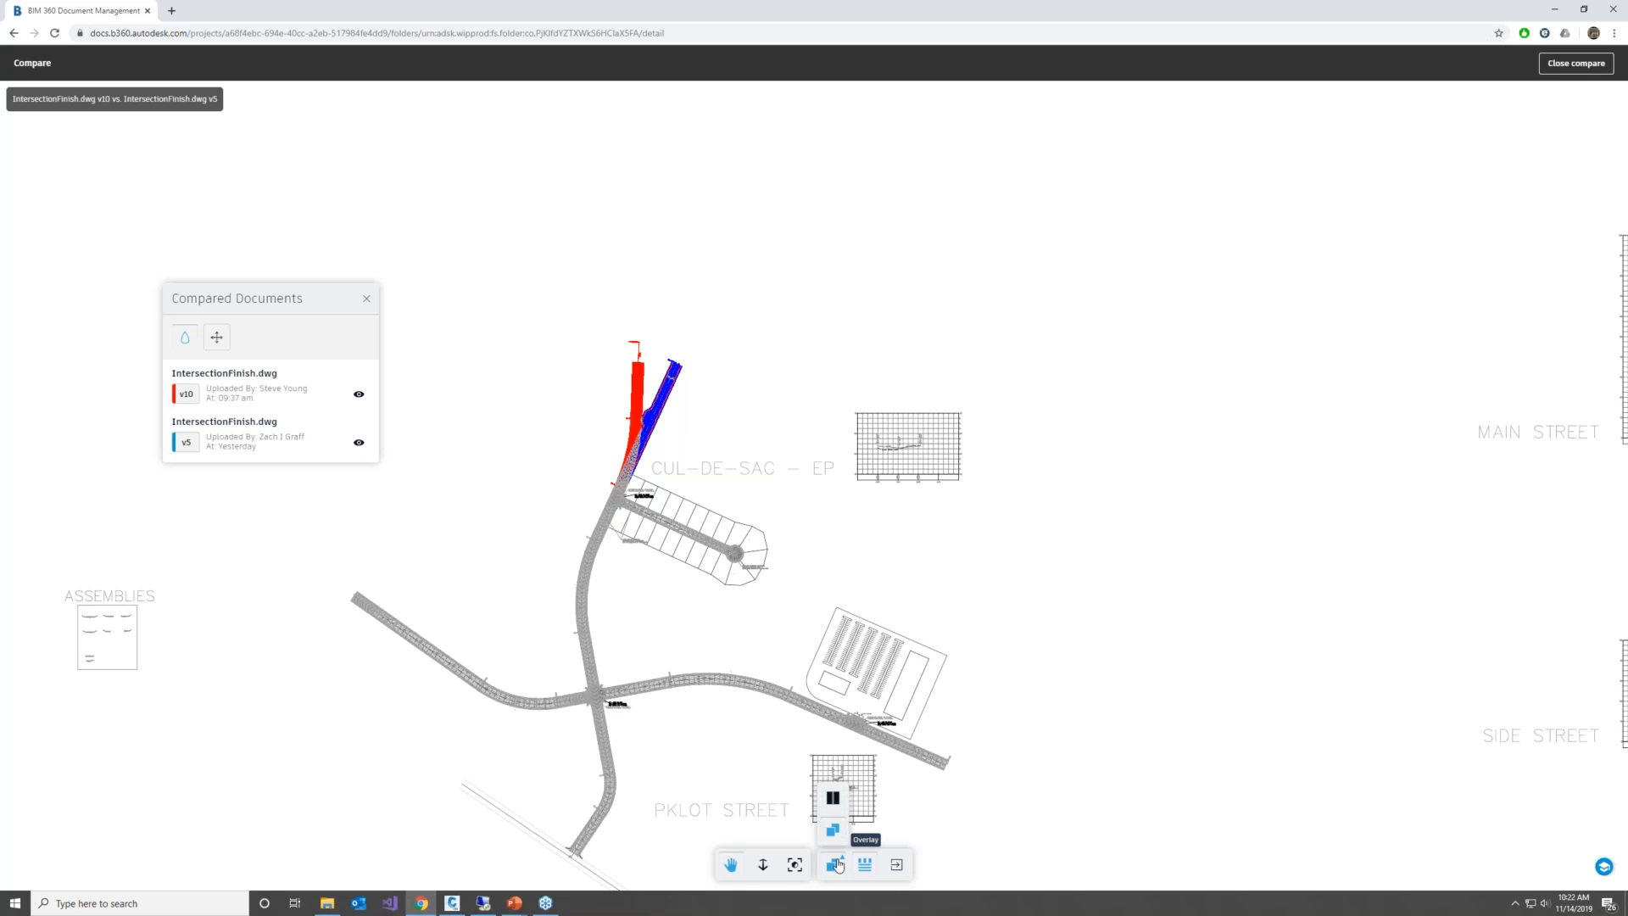
click(835, 804)
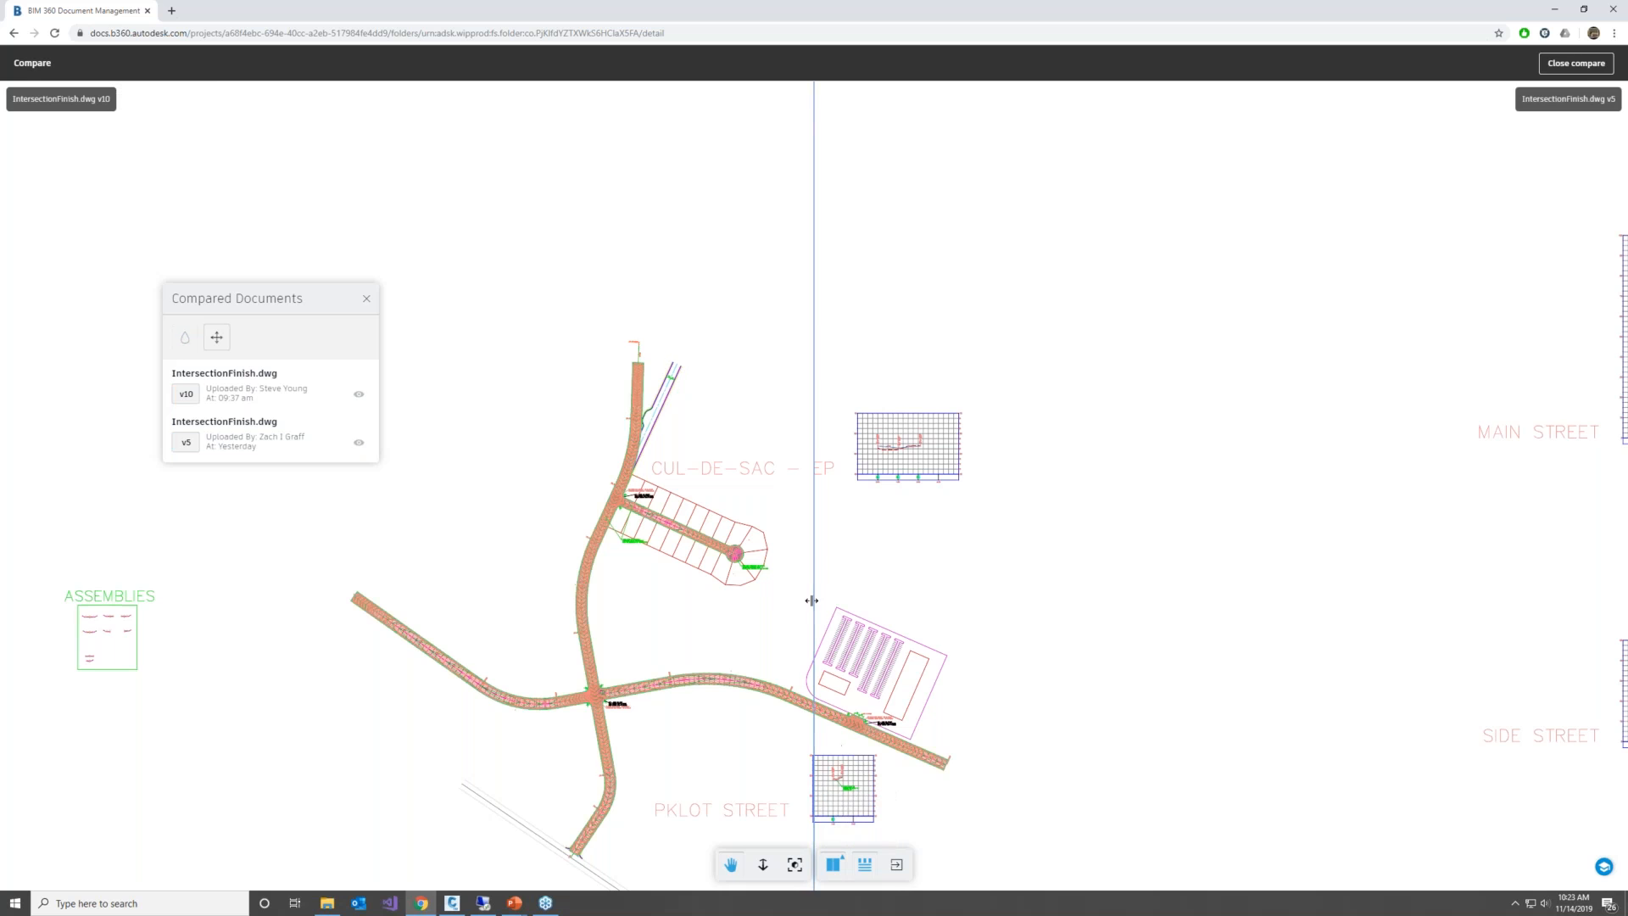
mouse_move(912, 606)
mouse_down()
mouse_move(463, 621)
mouse_move(684, 614)
mouse_move(697, 613)
mouse_move(585, 606)
mouse_move(711, 598)
mouse_move(622, 592)
mouse_up()
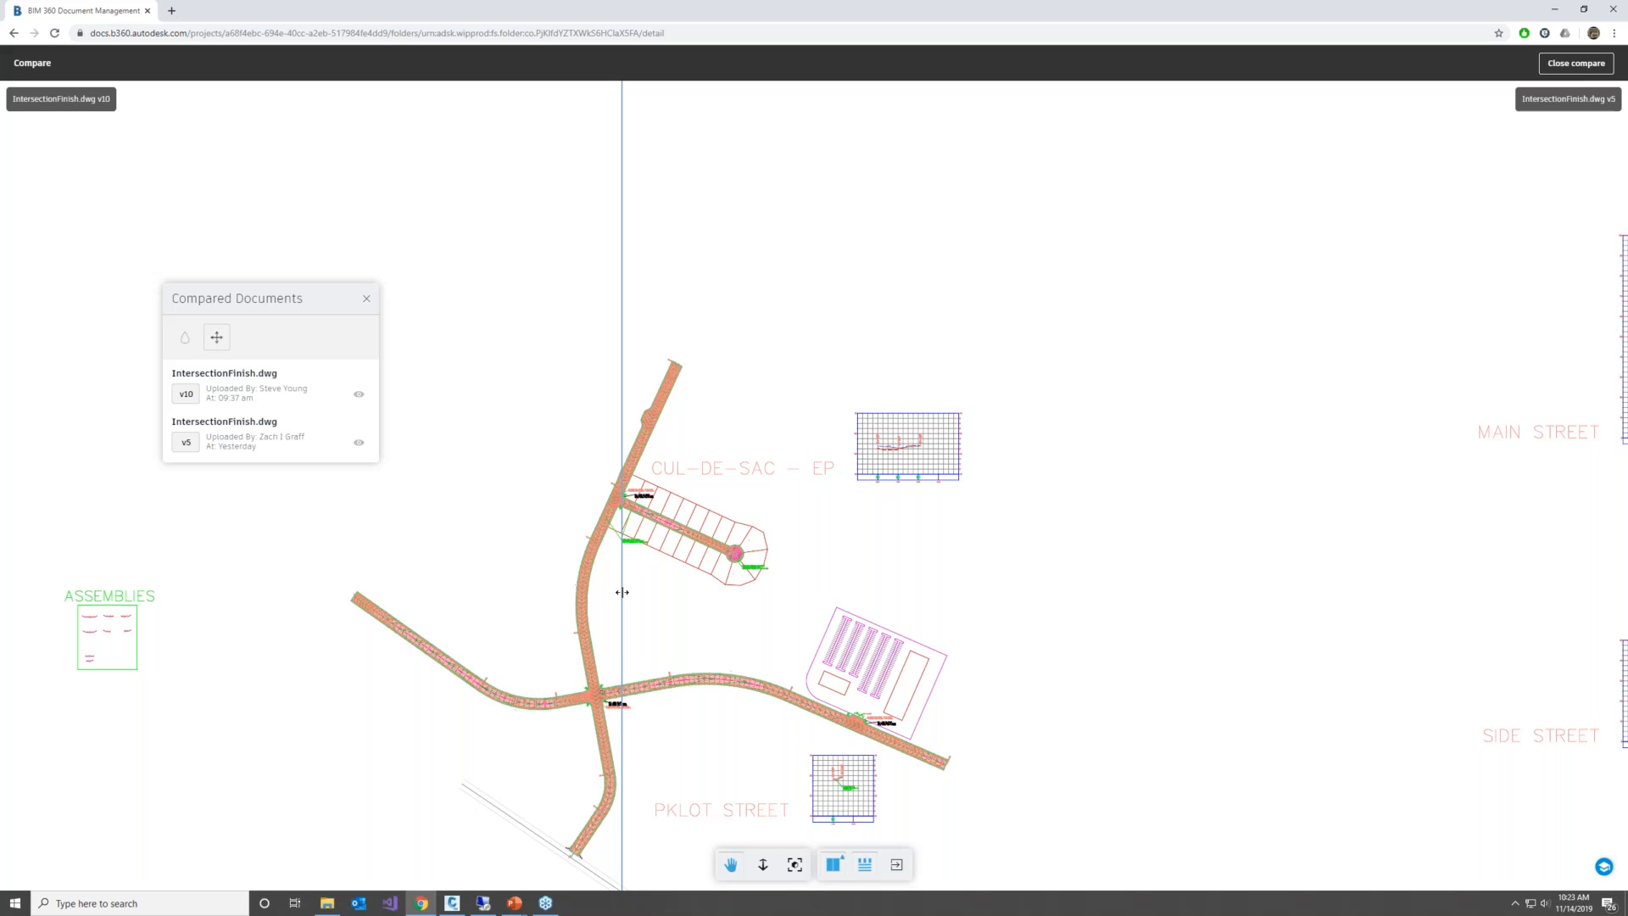
drag(623, 592, 704, 591)
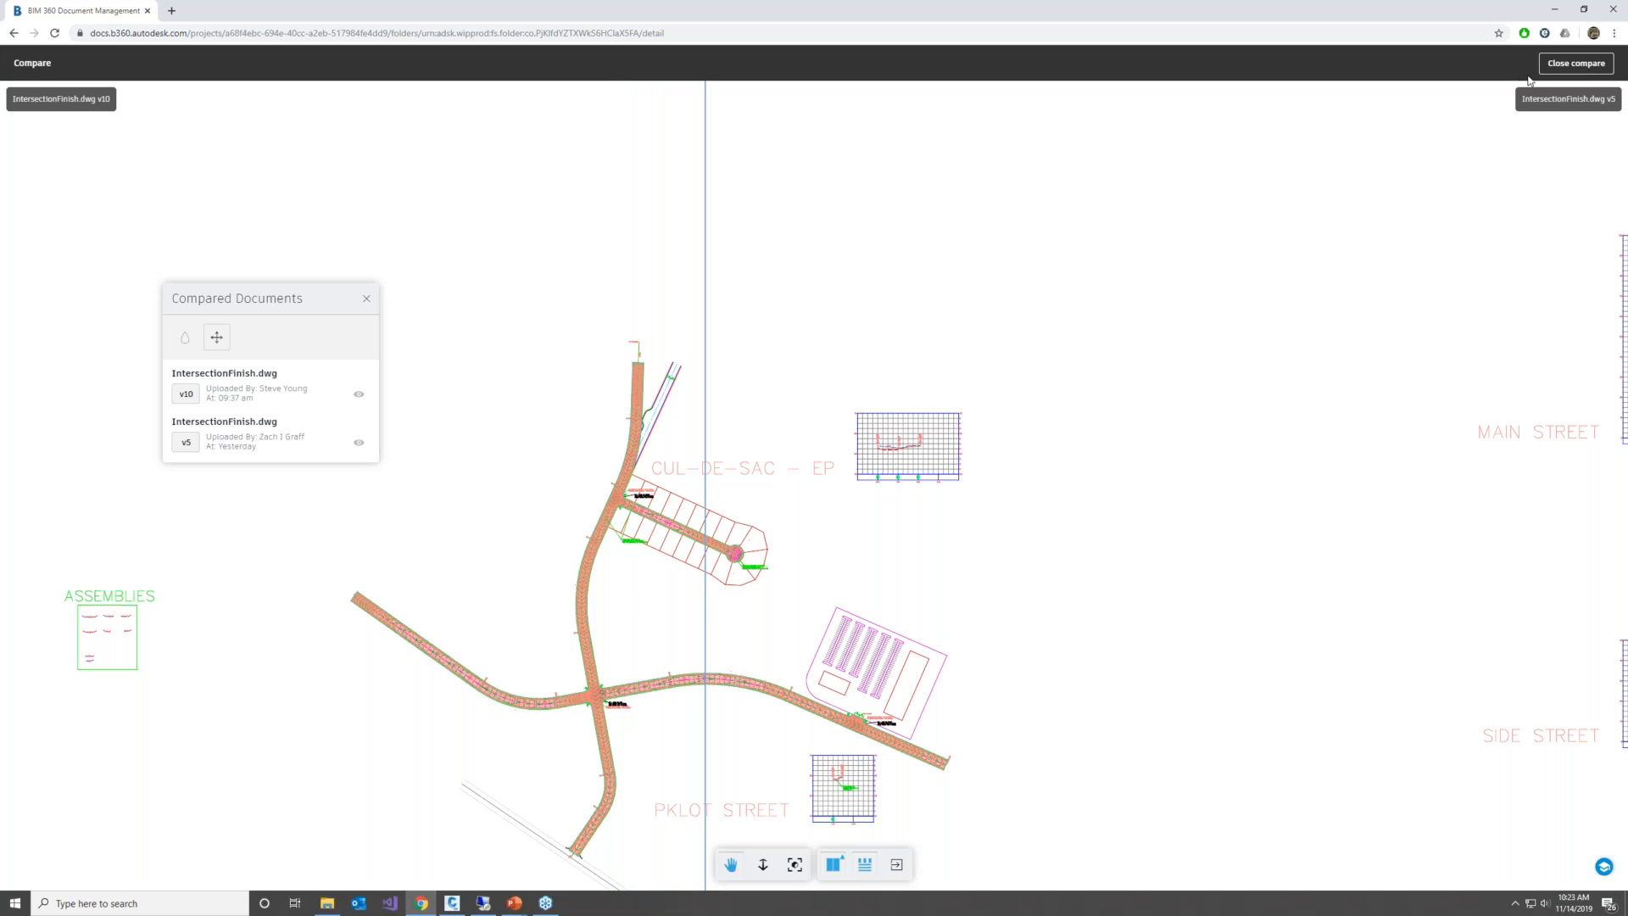
click(1556, 68)
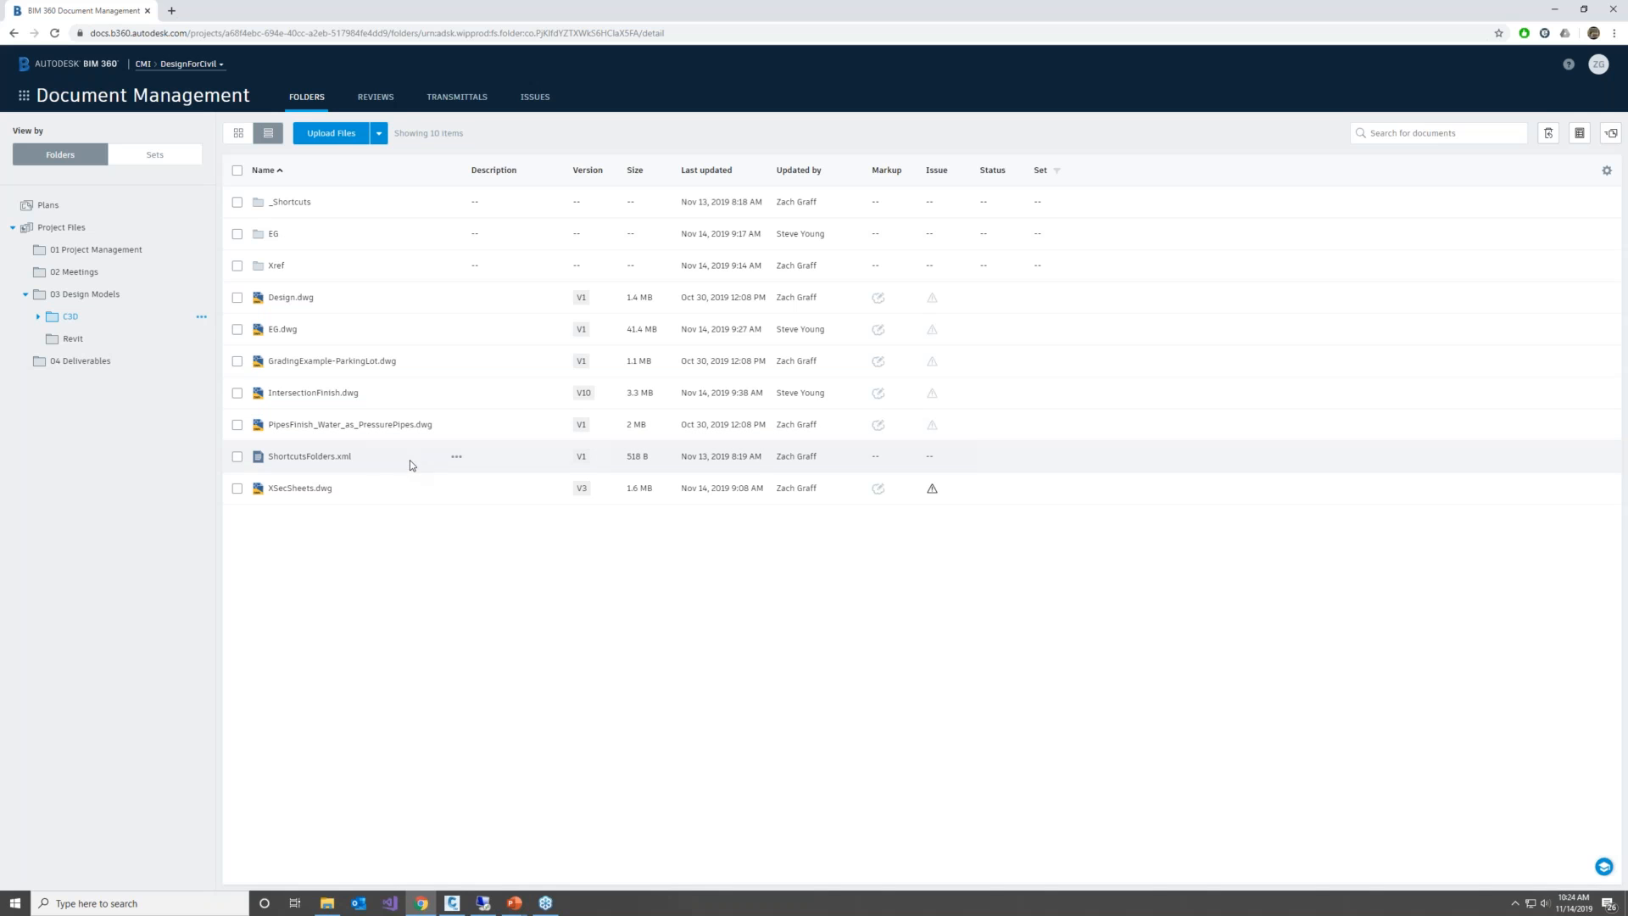
Switch to Civil 3D 2020 and choose the DesignForCivil project as the BIM 360 file source
click(461, 909)
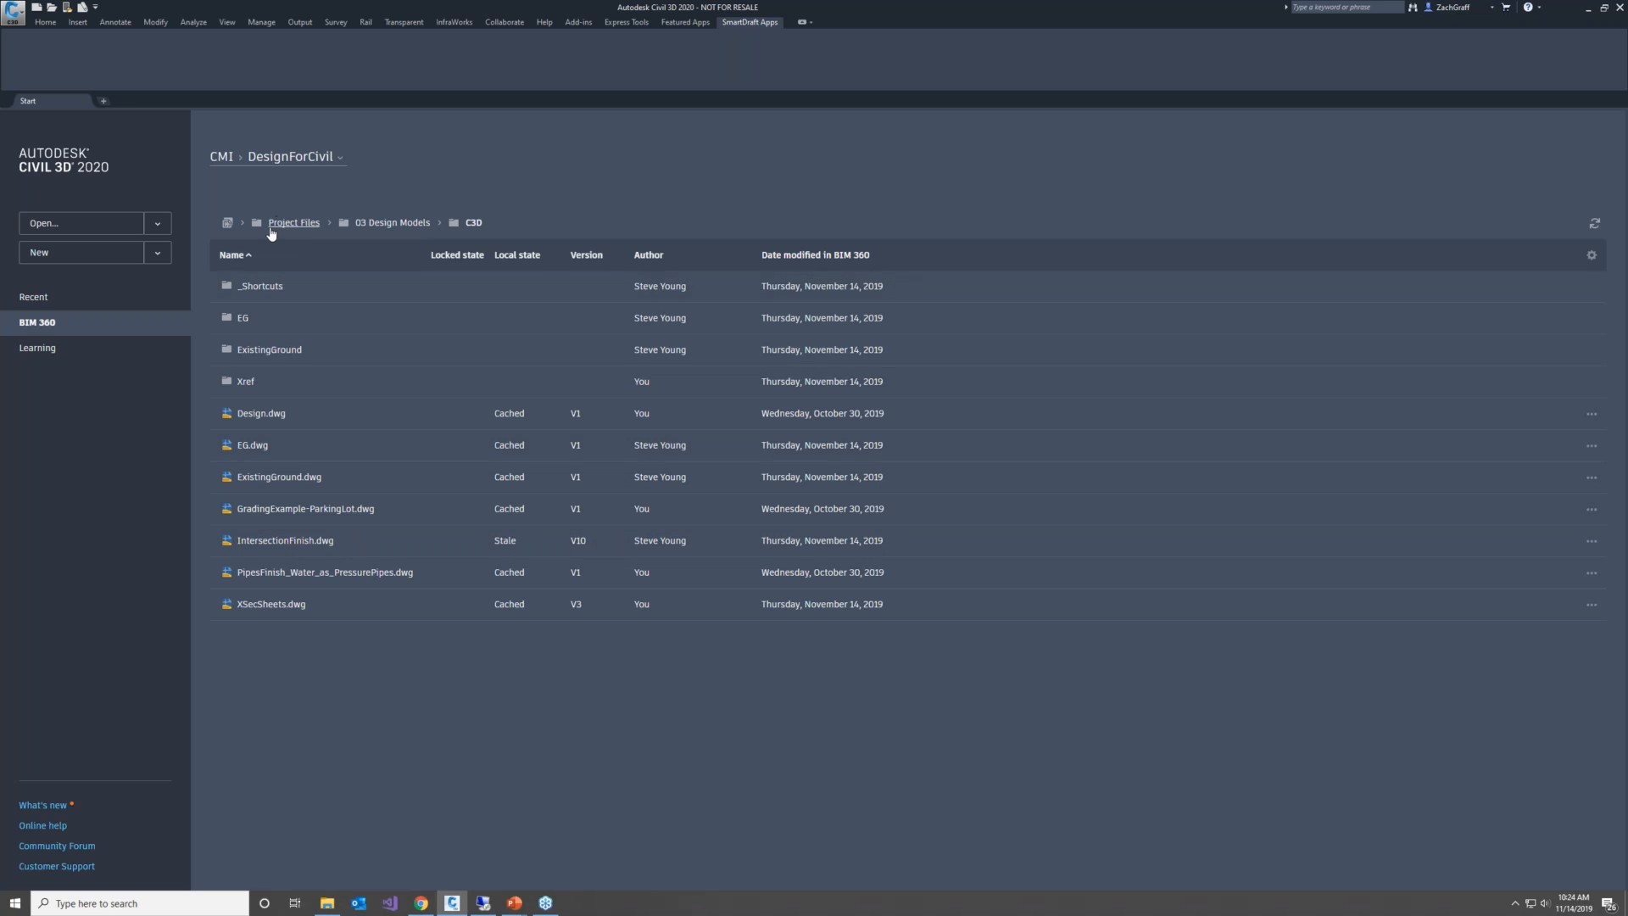
click(50, 349)
click(52, 329)
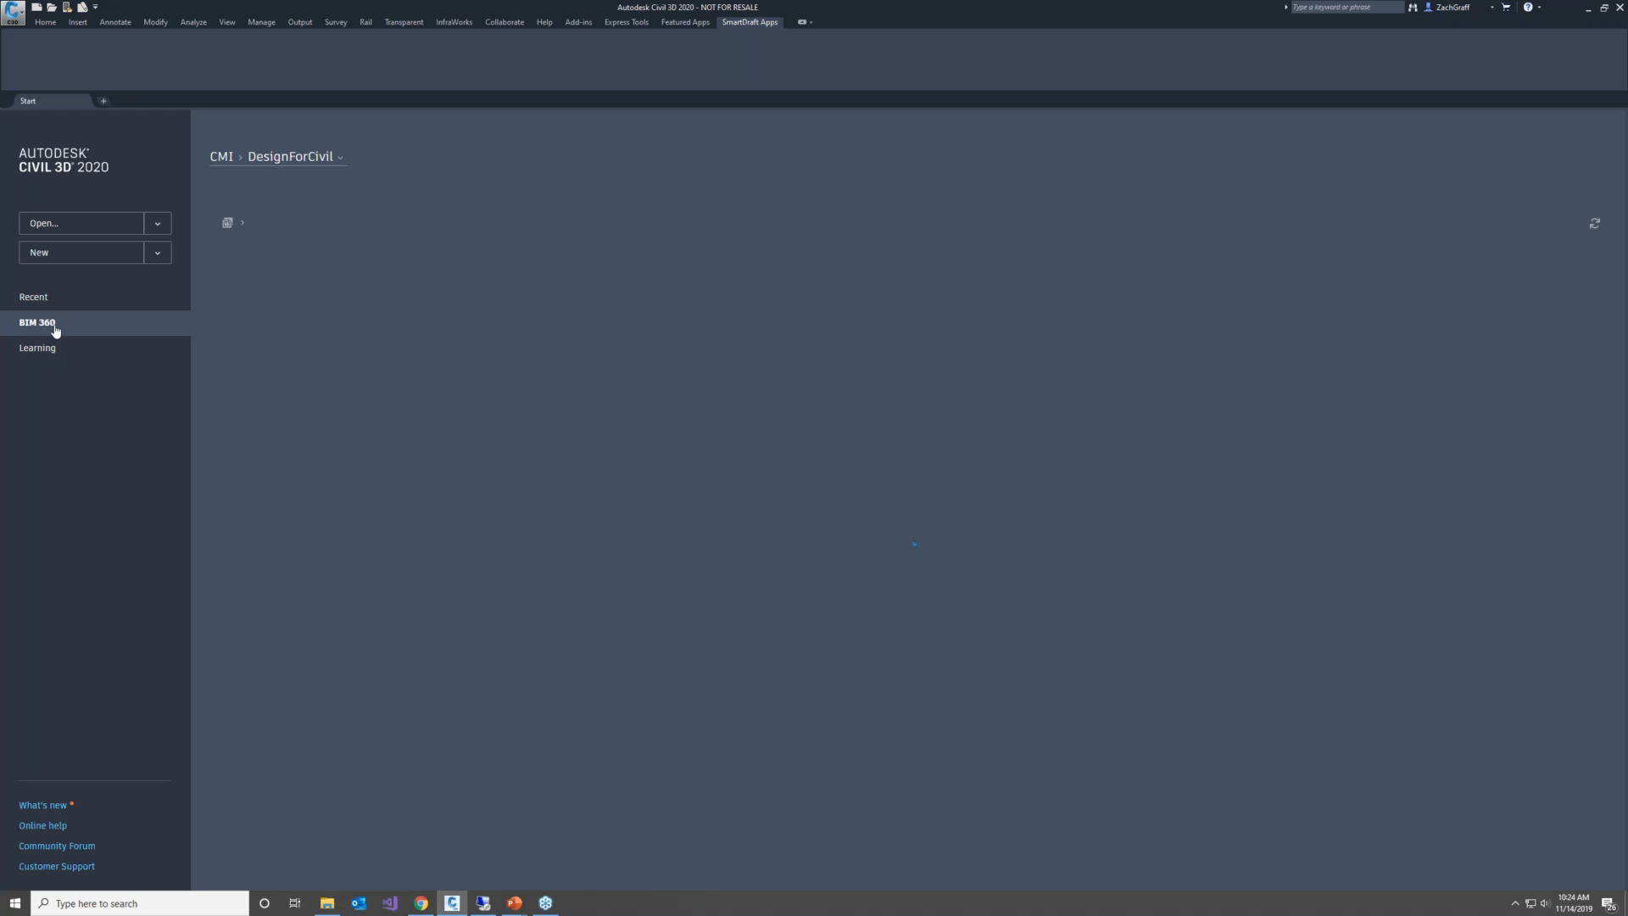
click(280, 158)
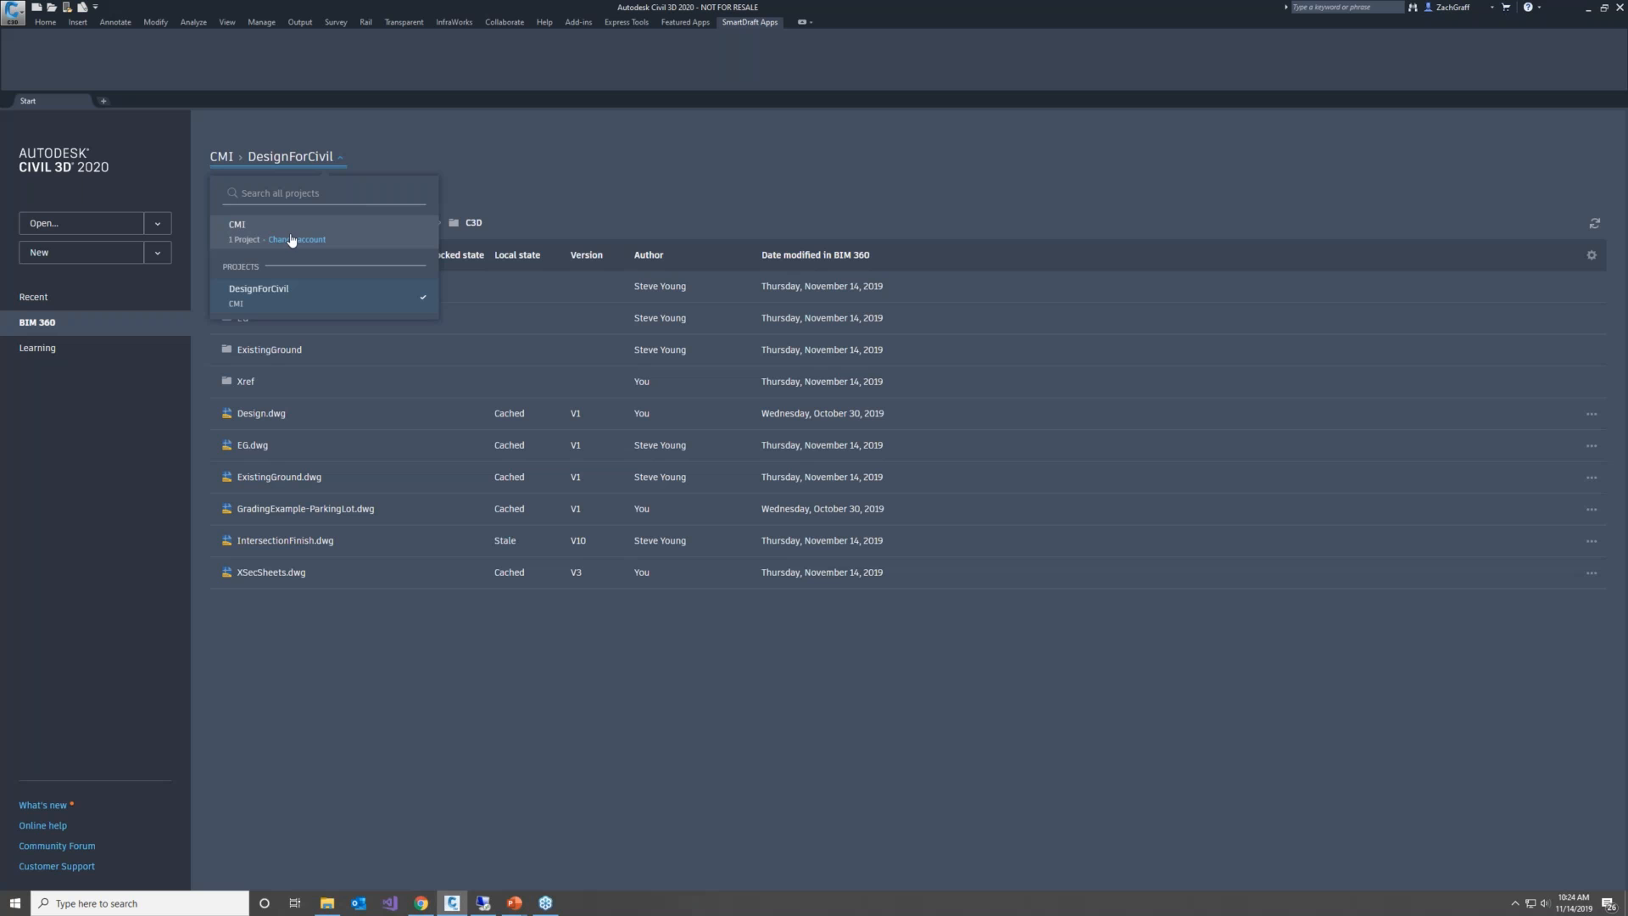
click(284, 297)
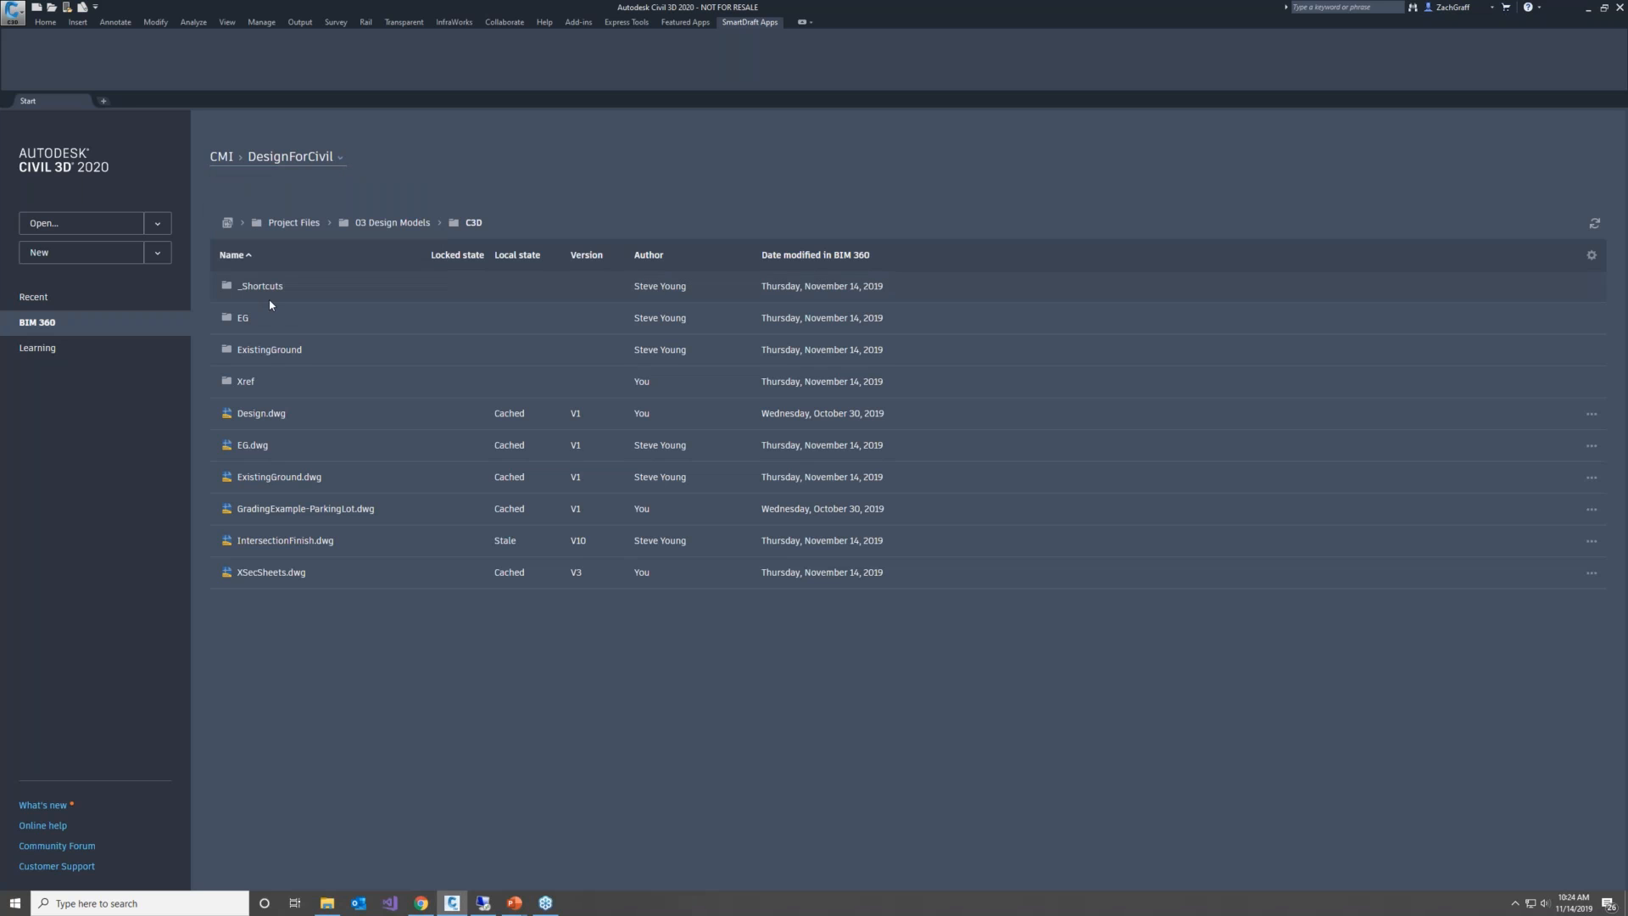
Open IntersectionFinish.dwg from the C3D folder under Project Files, 03 Design Models
click(292, 222)
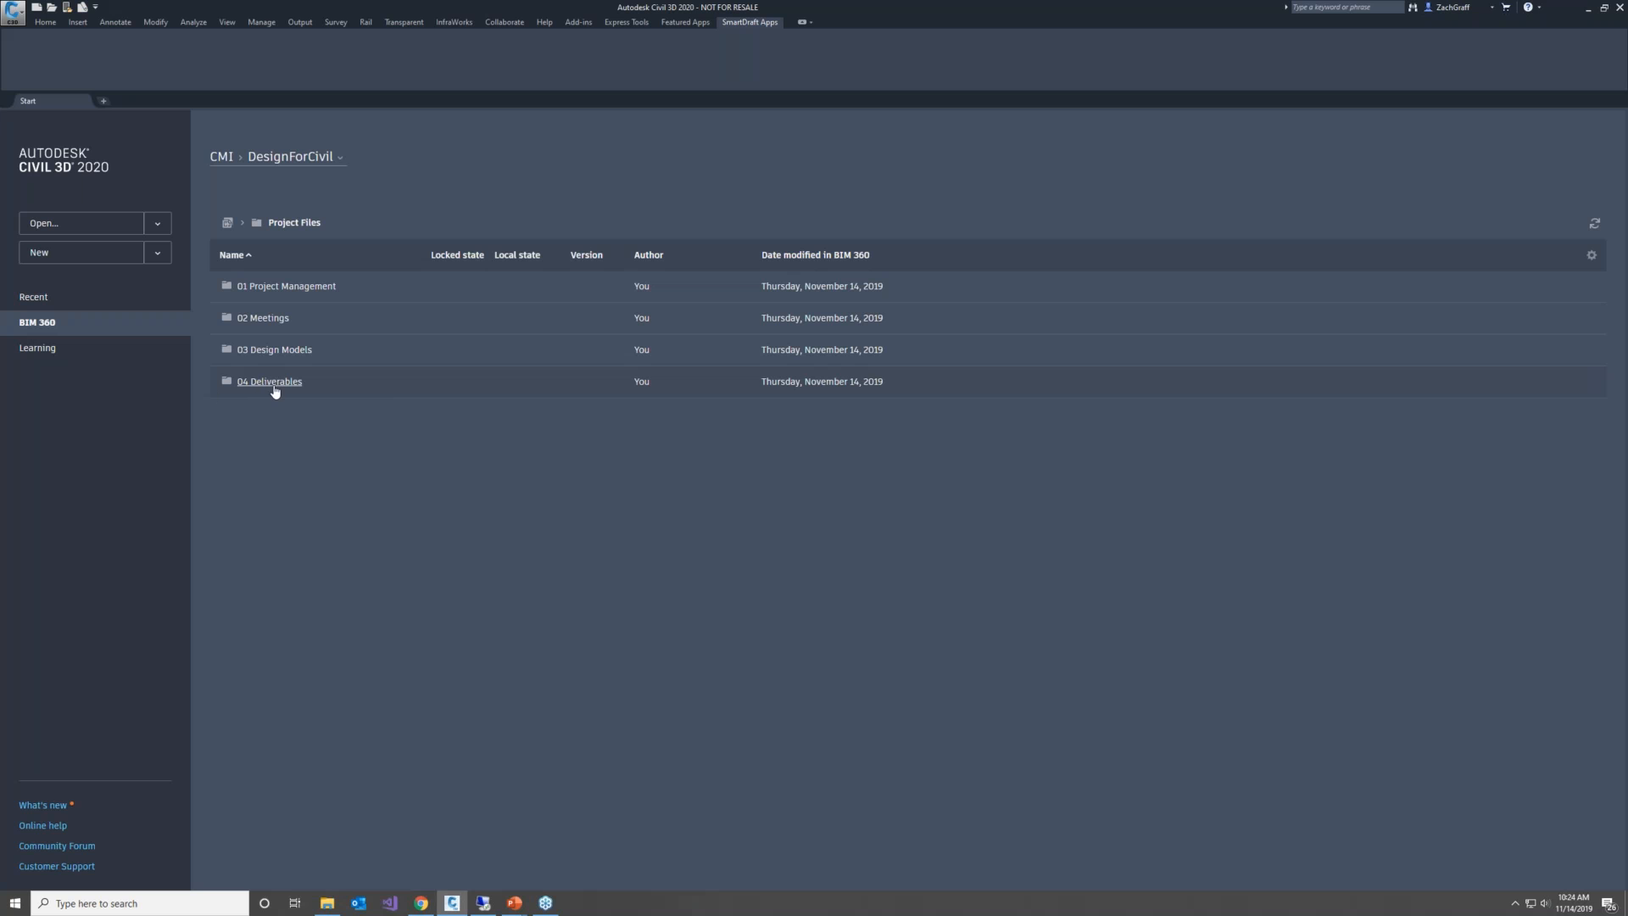
click(272, 350)
click(243, 287)
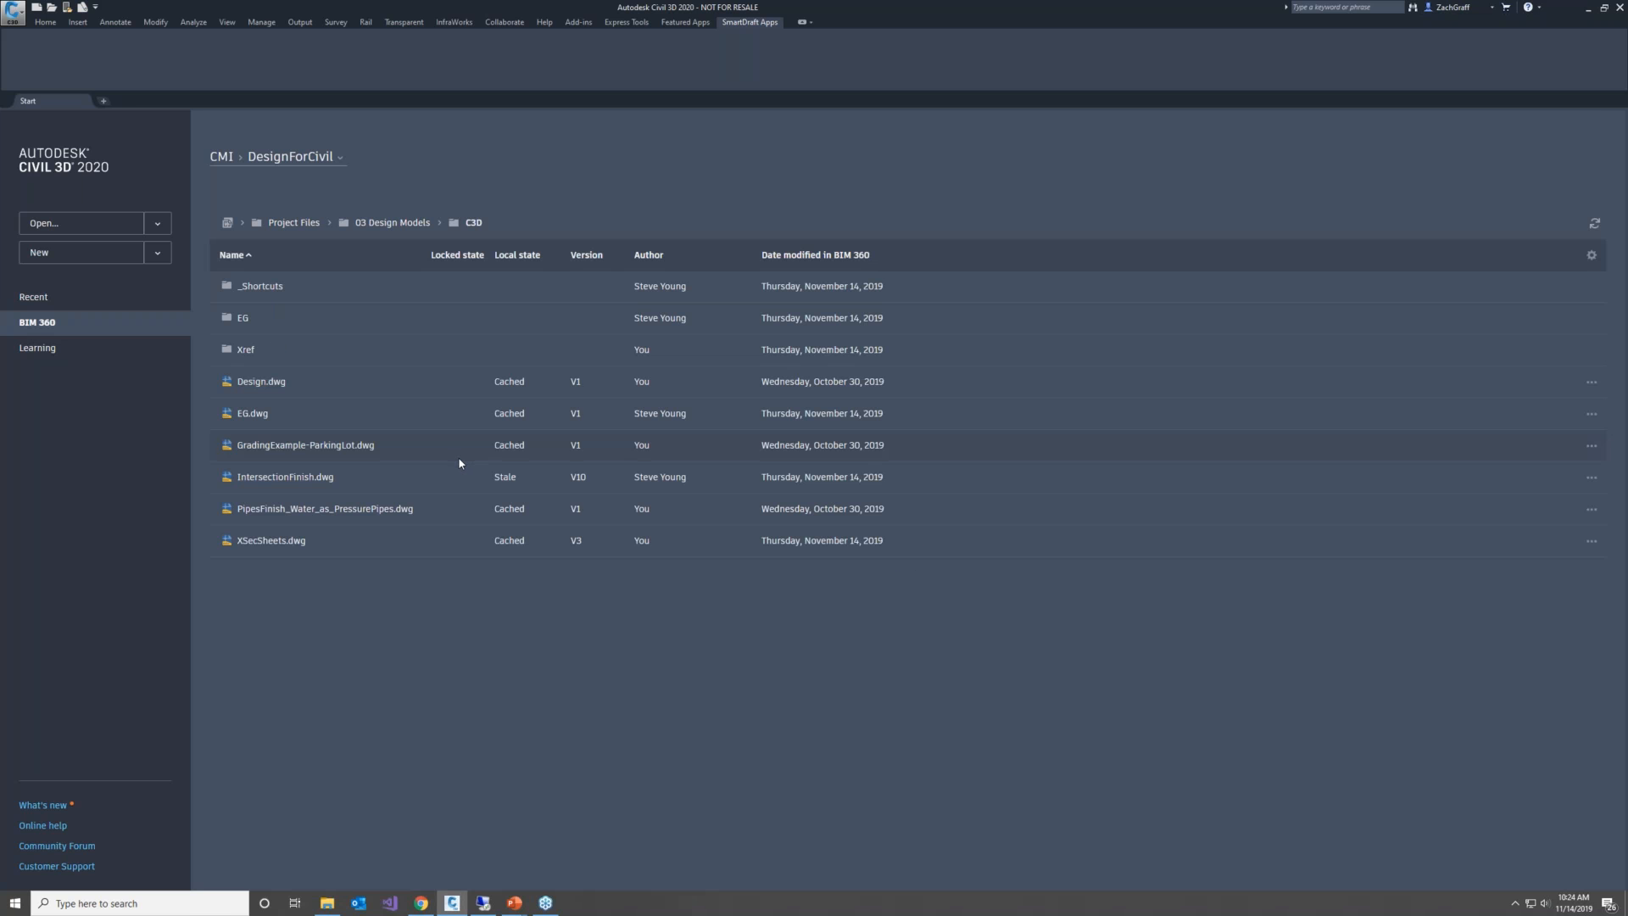
click(285, 480)
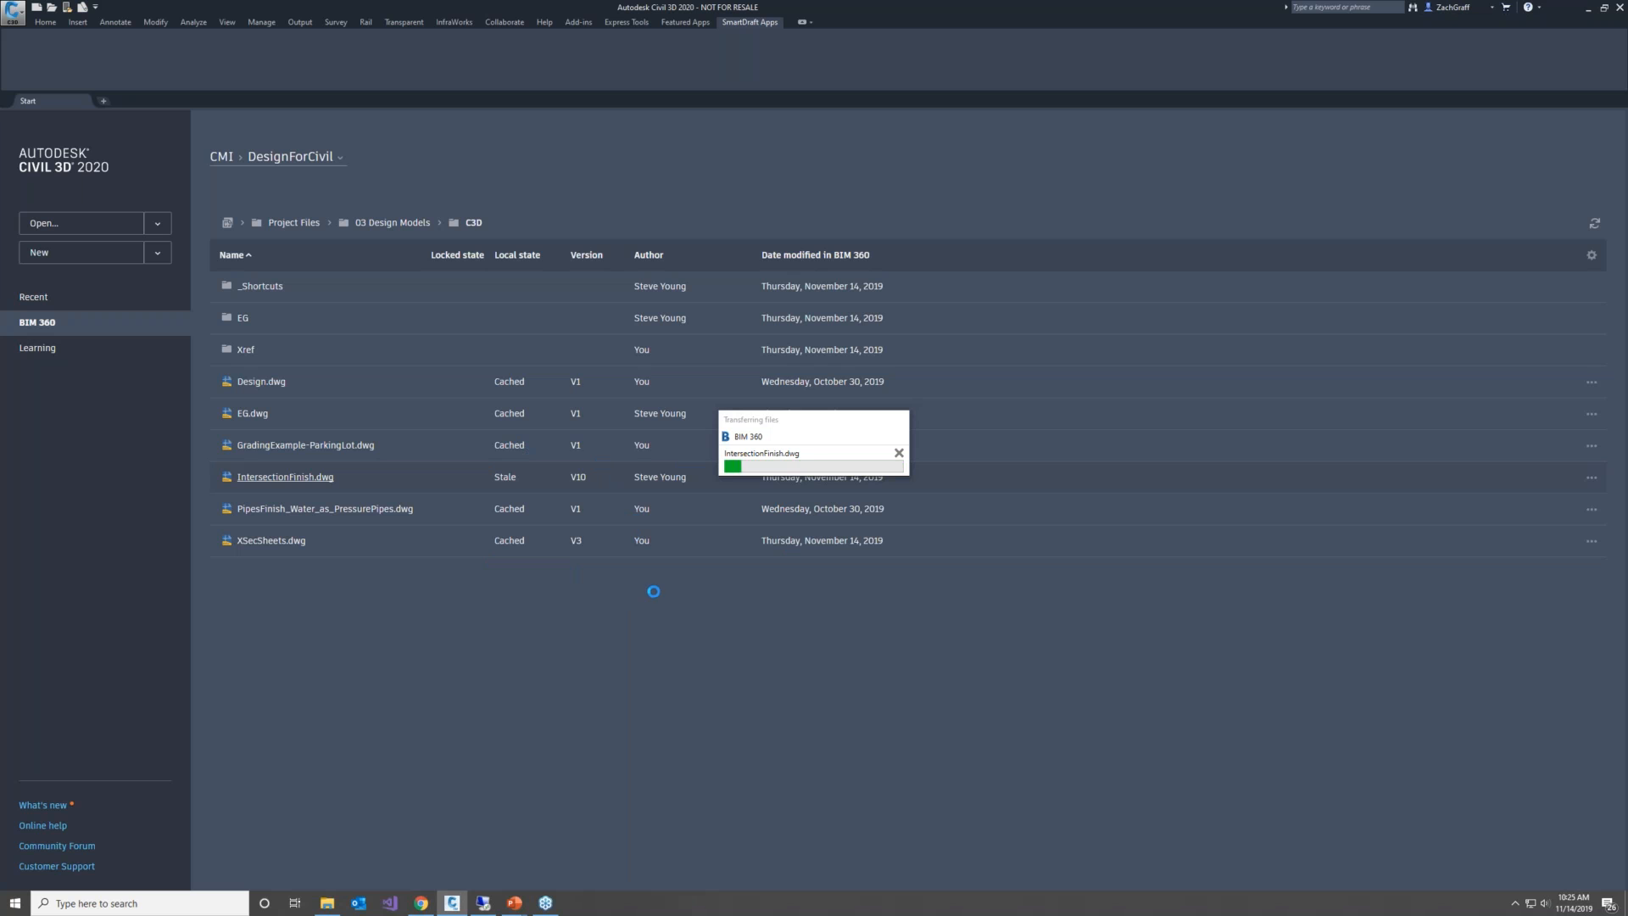
Switch to the second user's remote Civil 3D session and display its BIM 360 project files
click(416, 909)
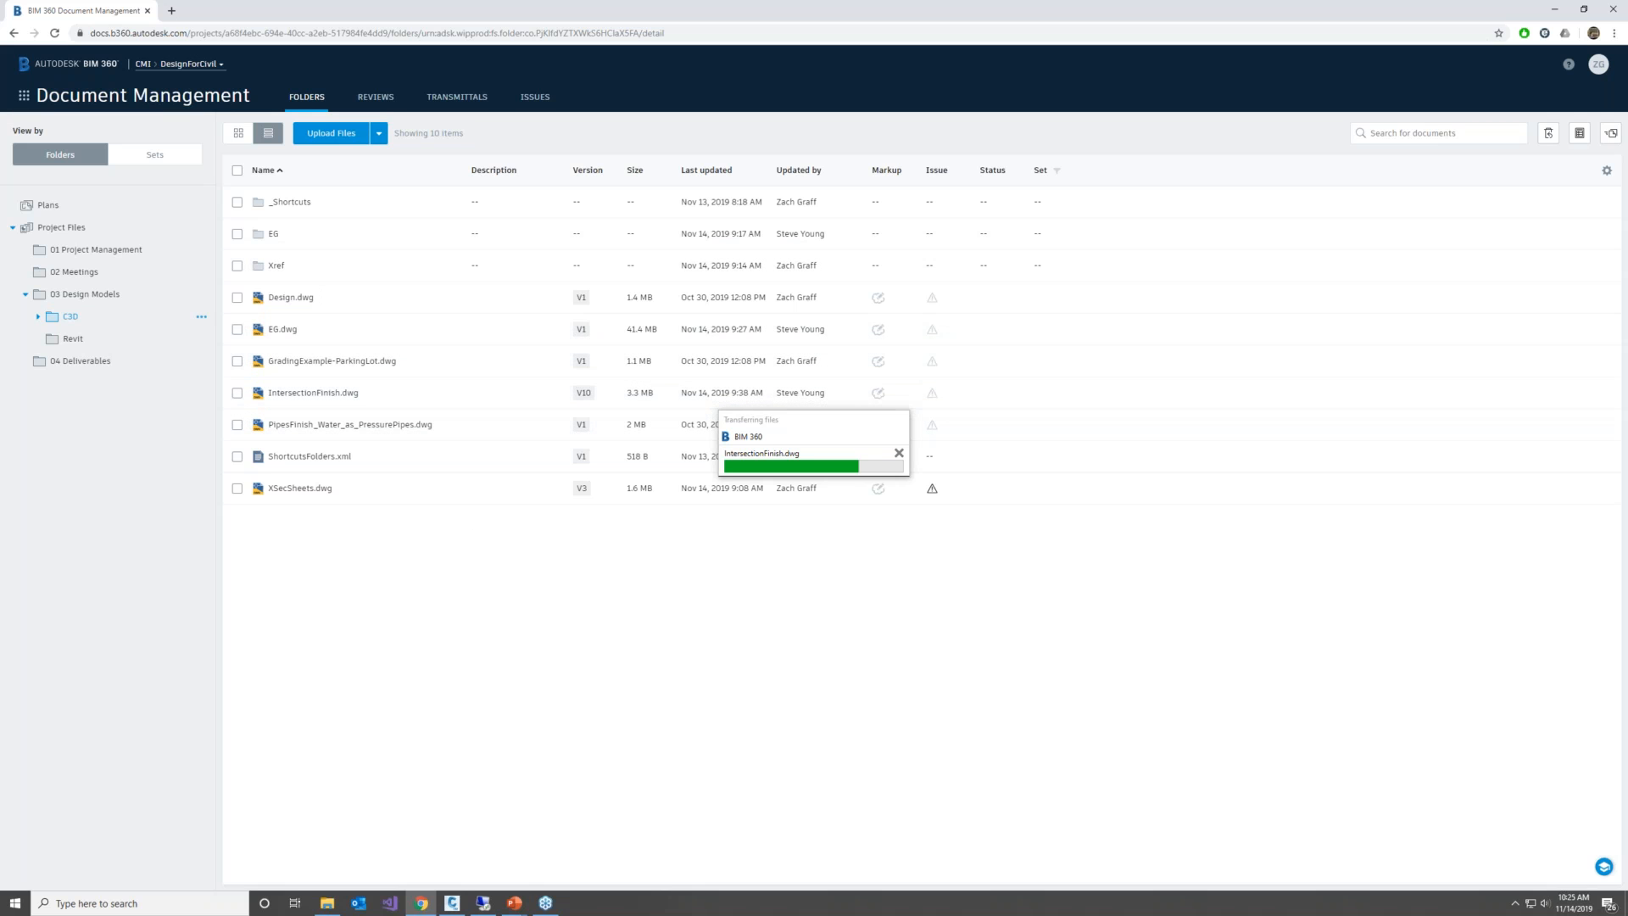
click(485, 905)
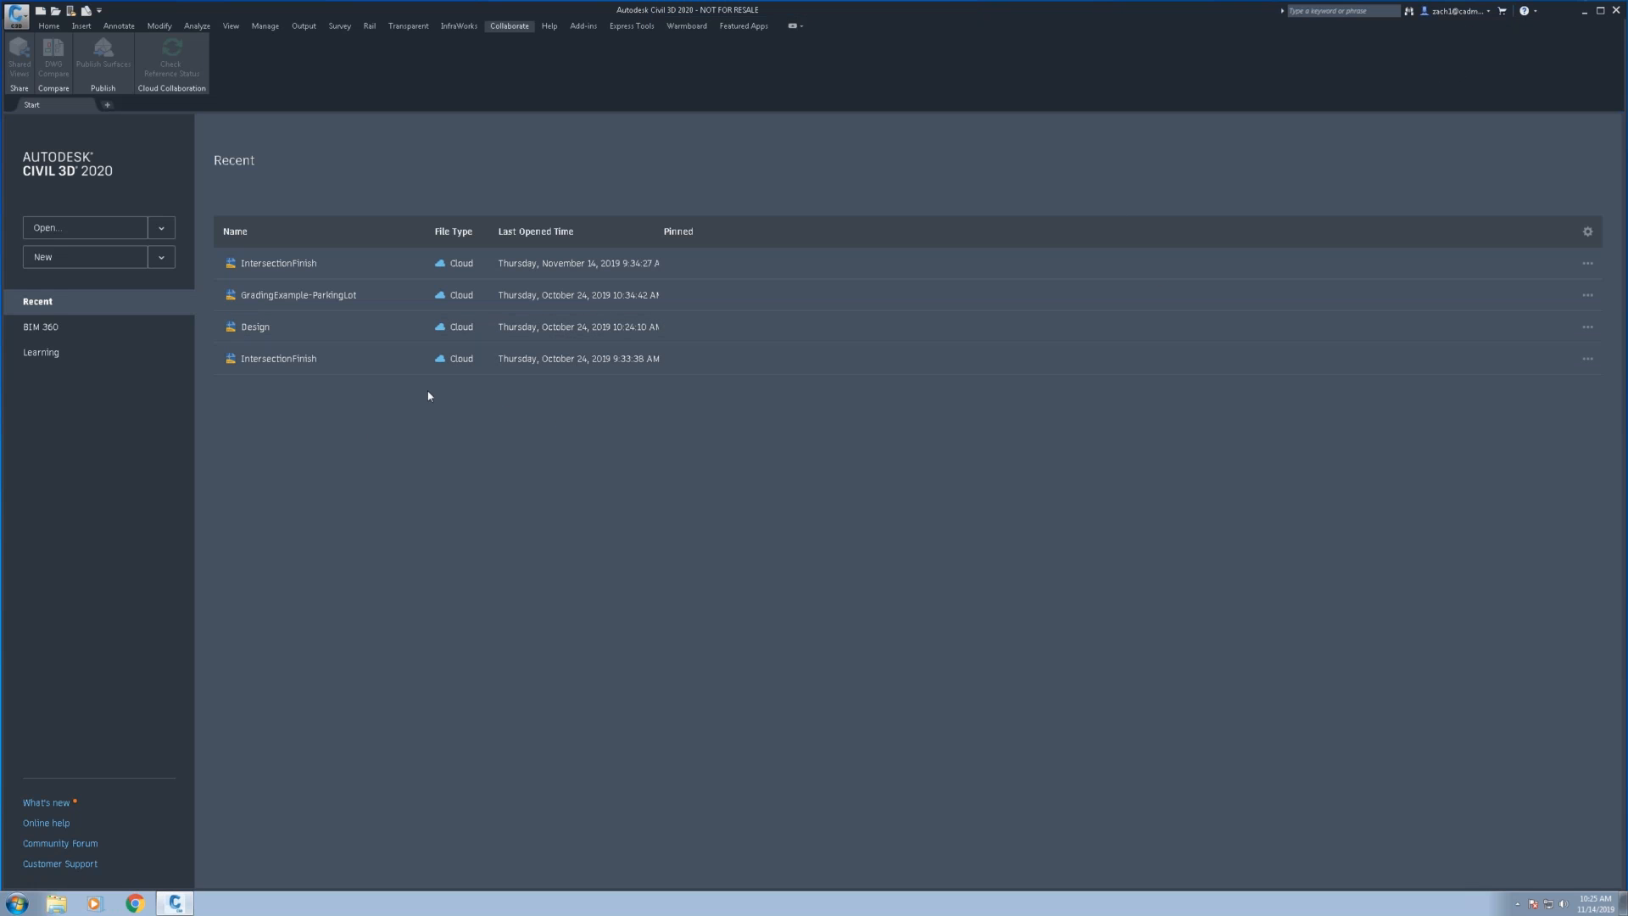
click(49, 335)
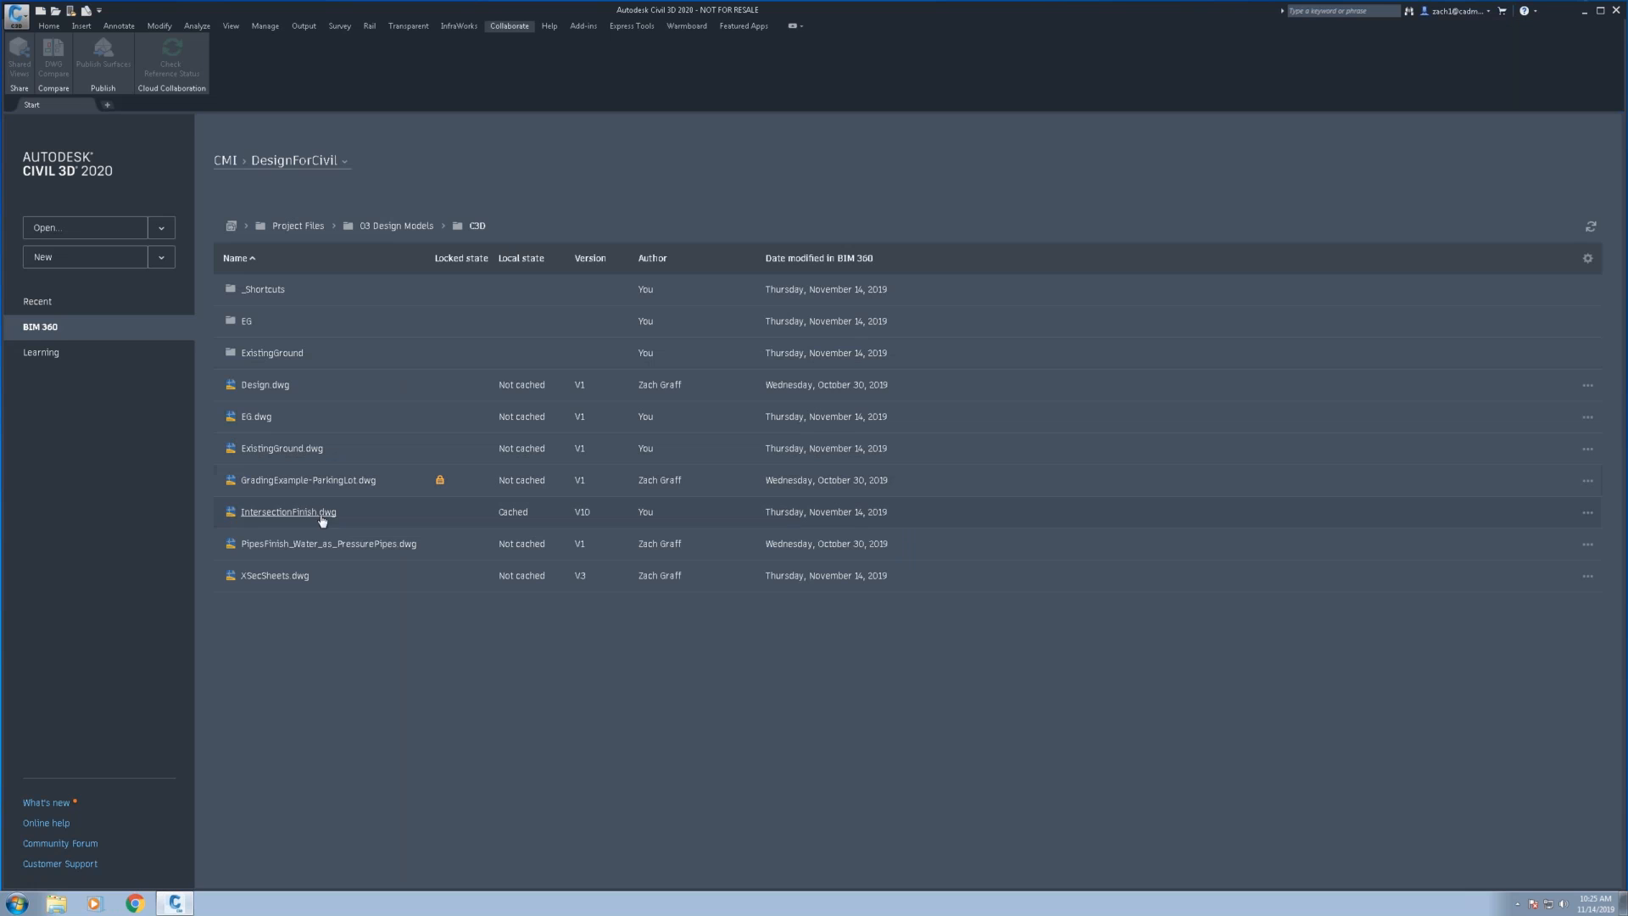
Switch to BIM 360 Document Management in the browser and check who has locked IntersectionFinish.dwg
mouse_move(439, 482)
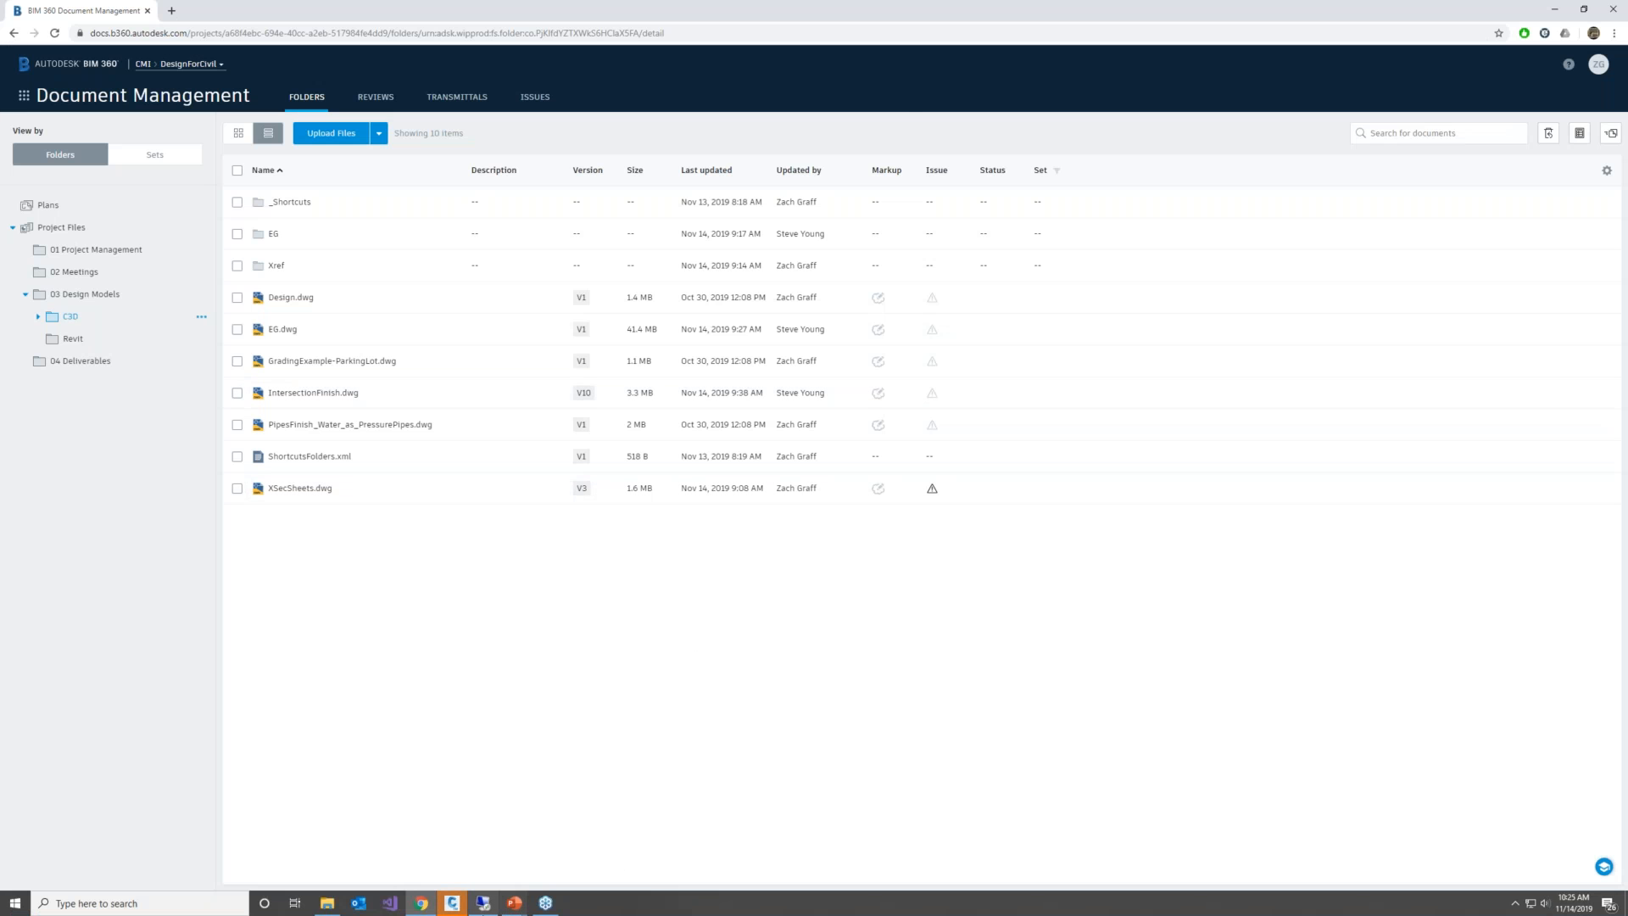
click(451, 903)
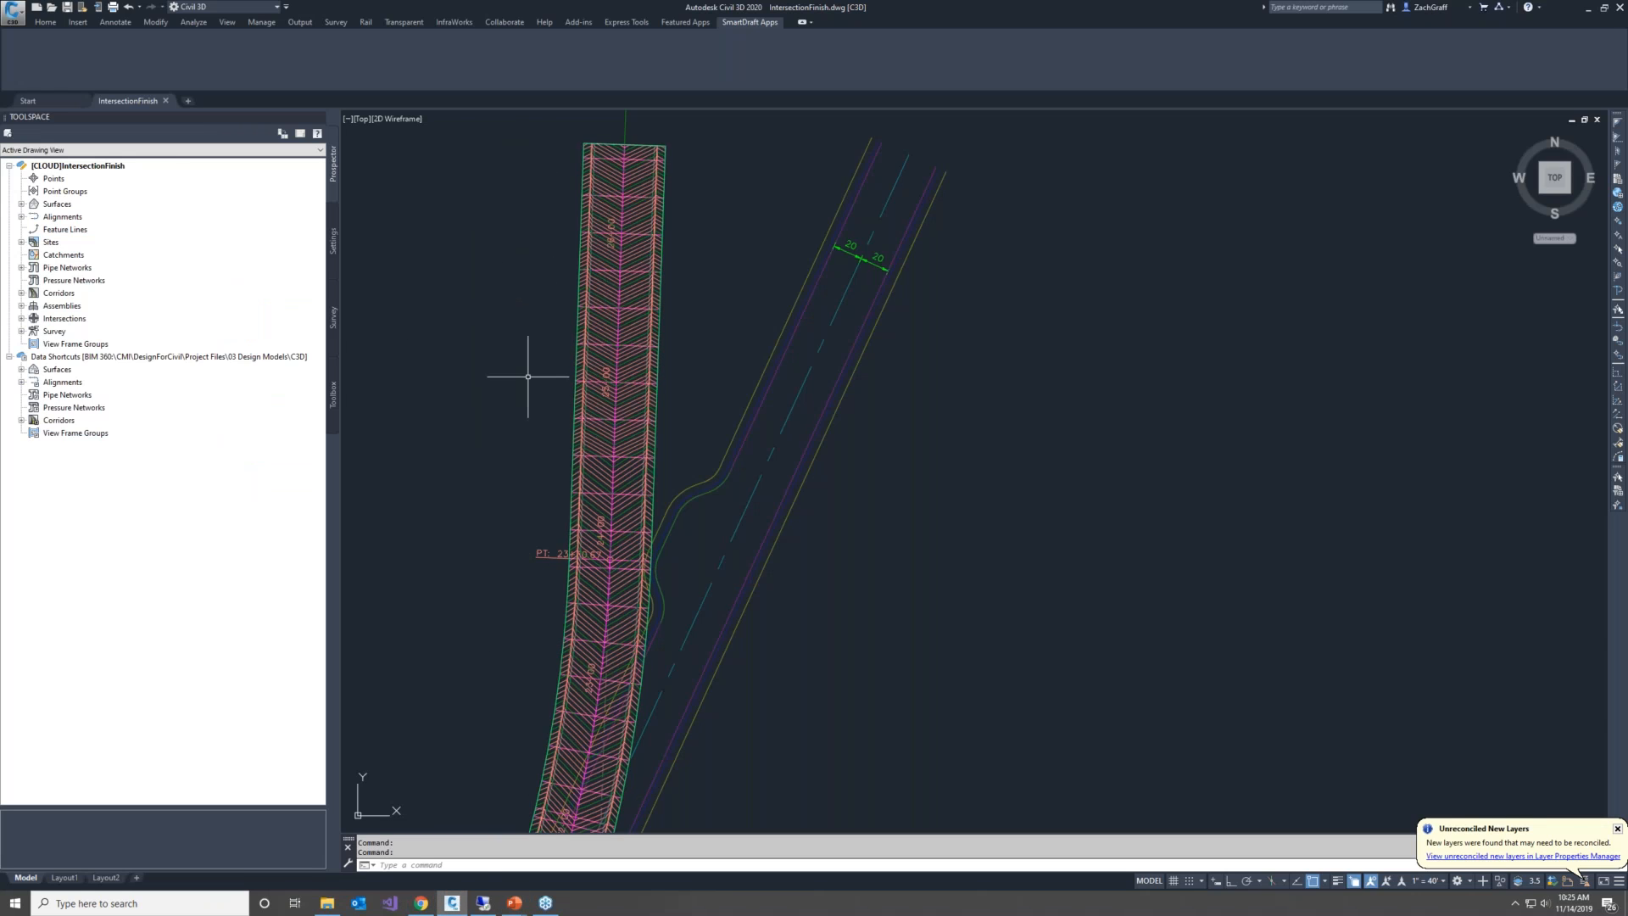
click(422, 904)
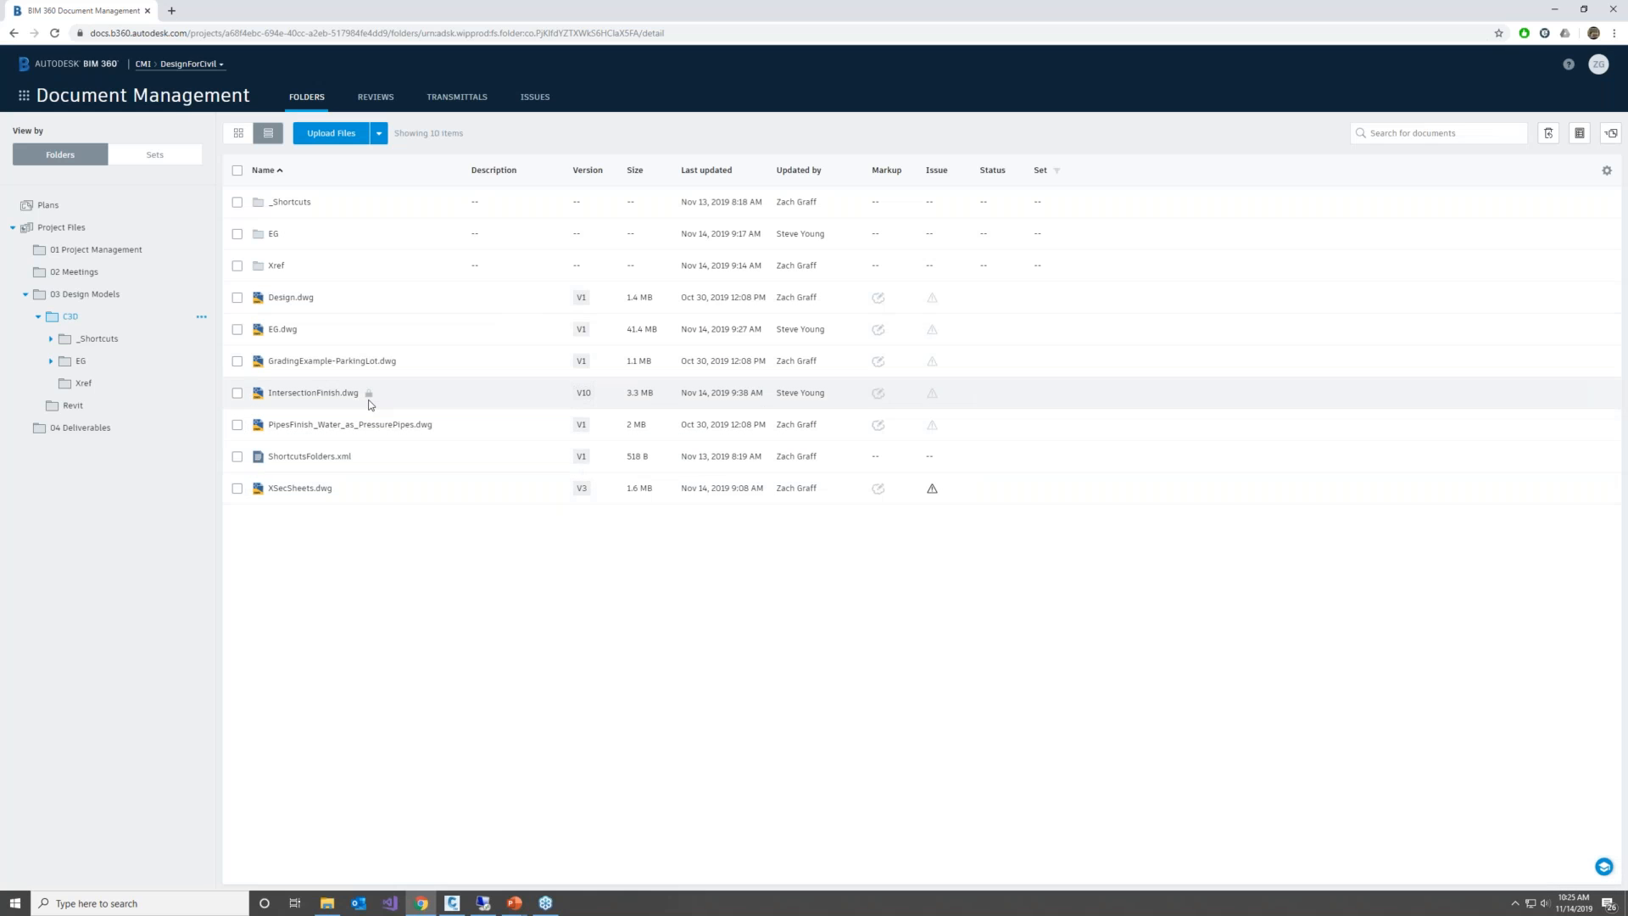
mouse_move(369, 397)
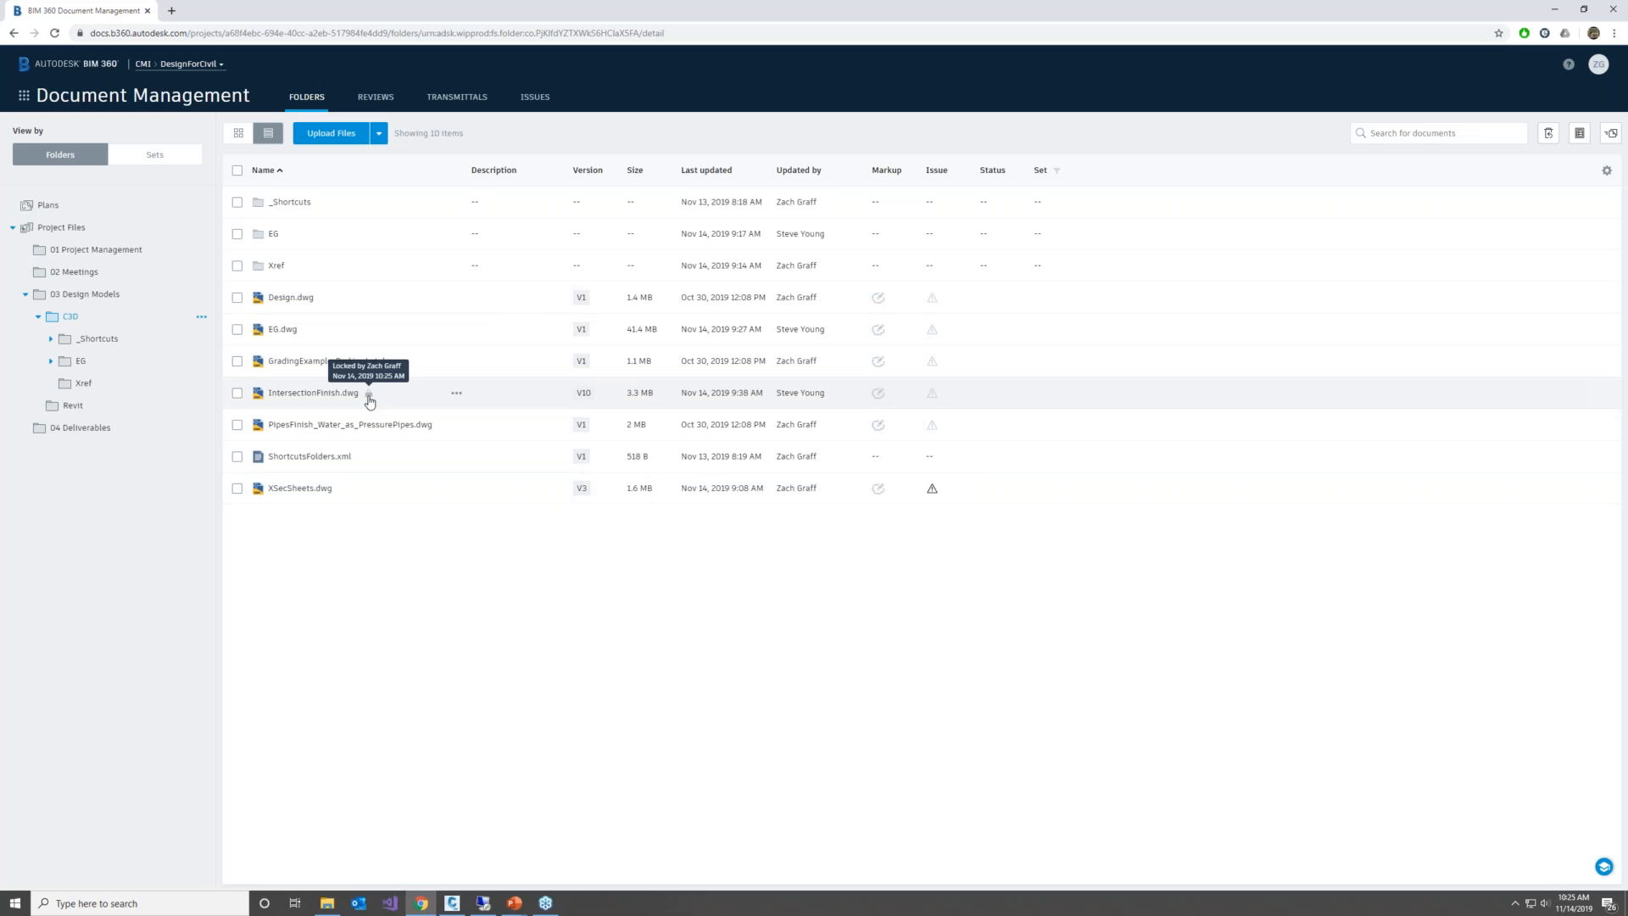
In the second user's remote Civil 3D session, refresh the C3D folder list and check the lock on IntersectionFinish.dwg
click(483, 902)
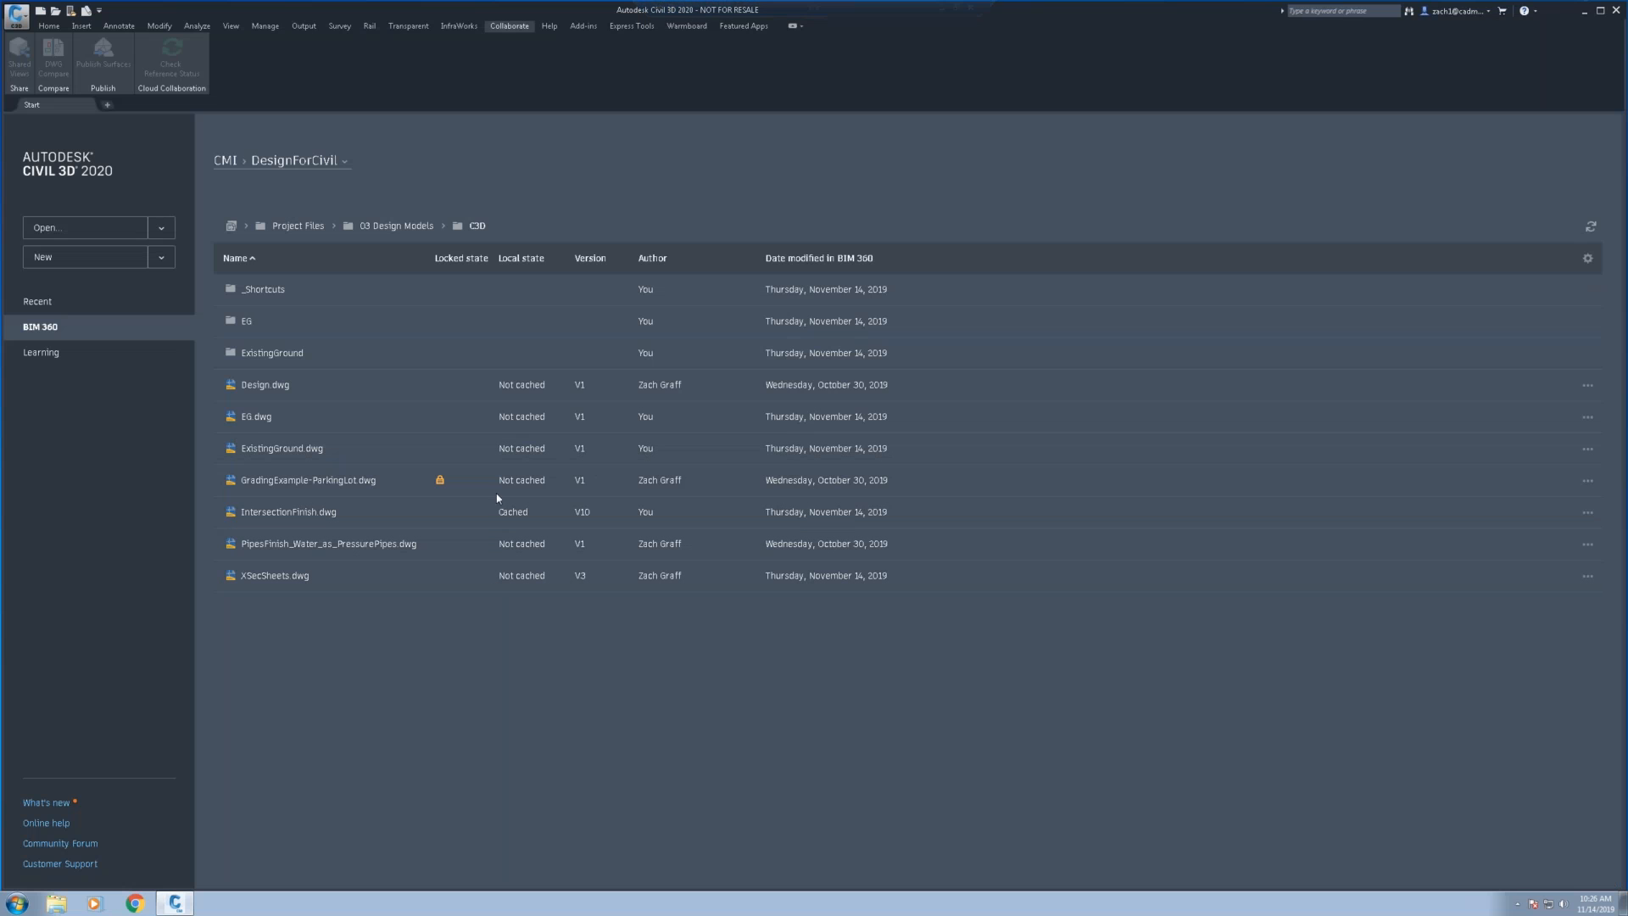
click(1592, 228)
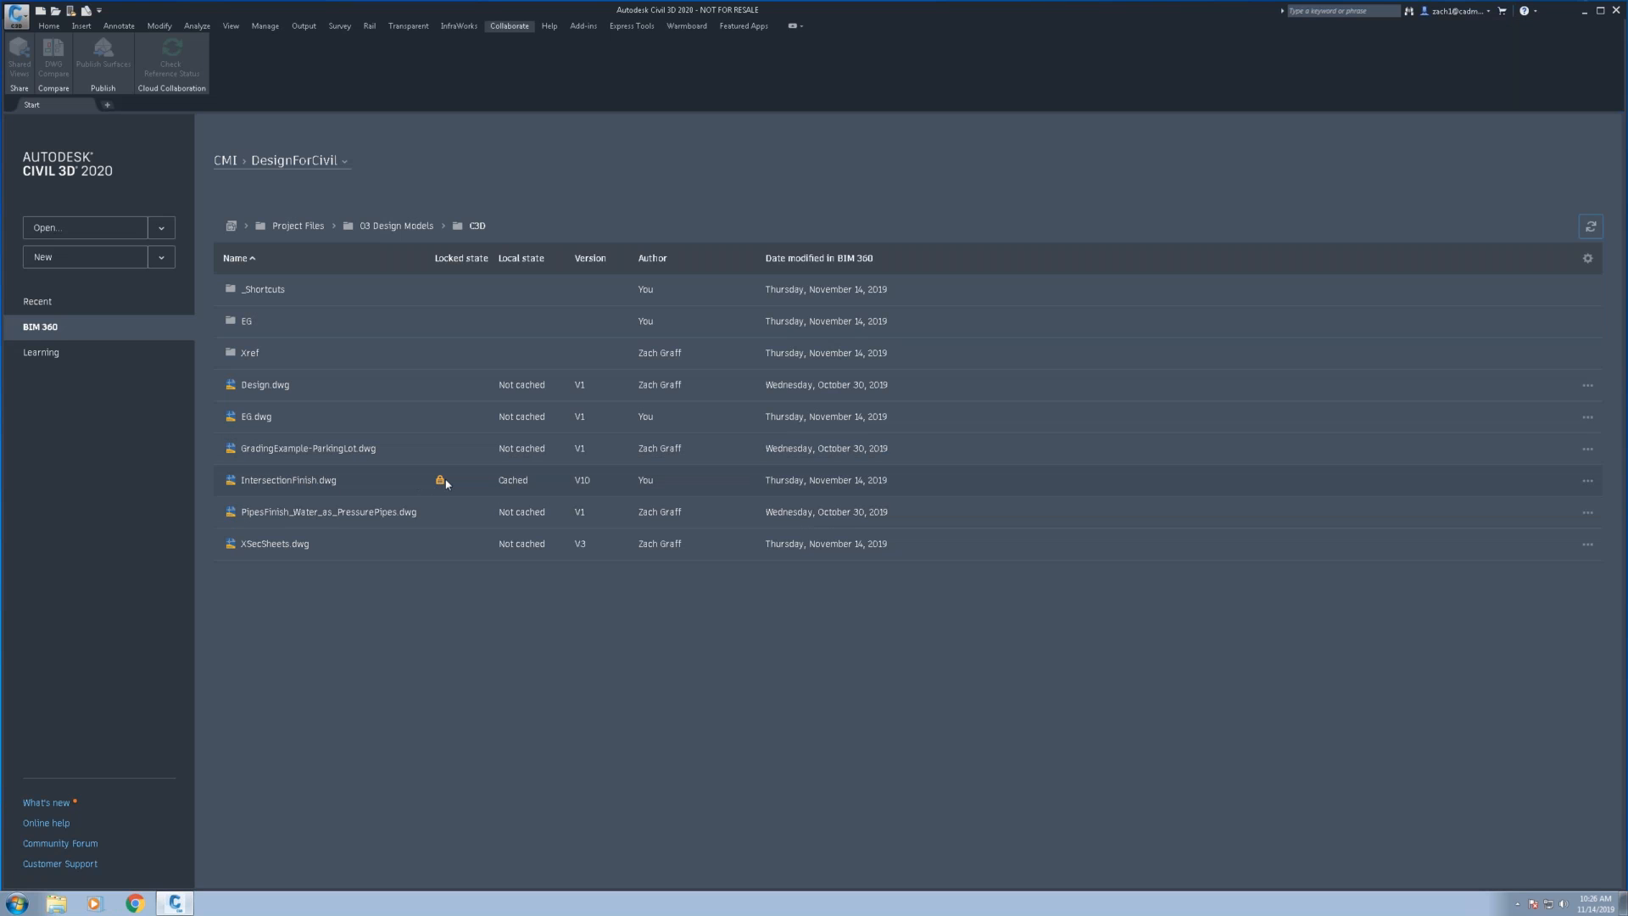
mouse_move(441, 482)
click(943, 7)
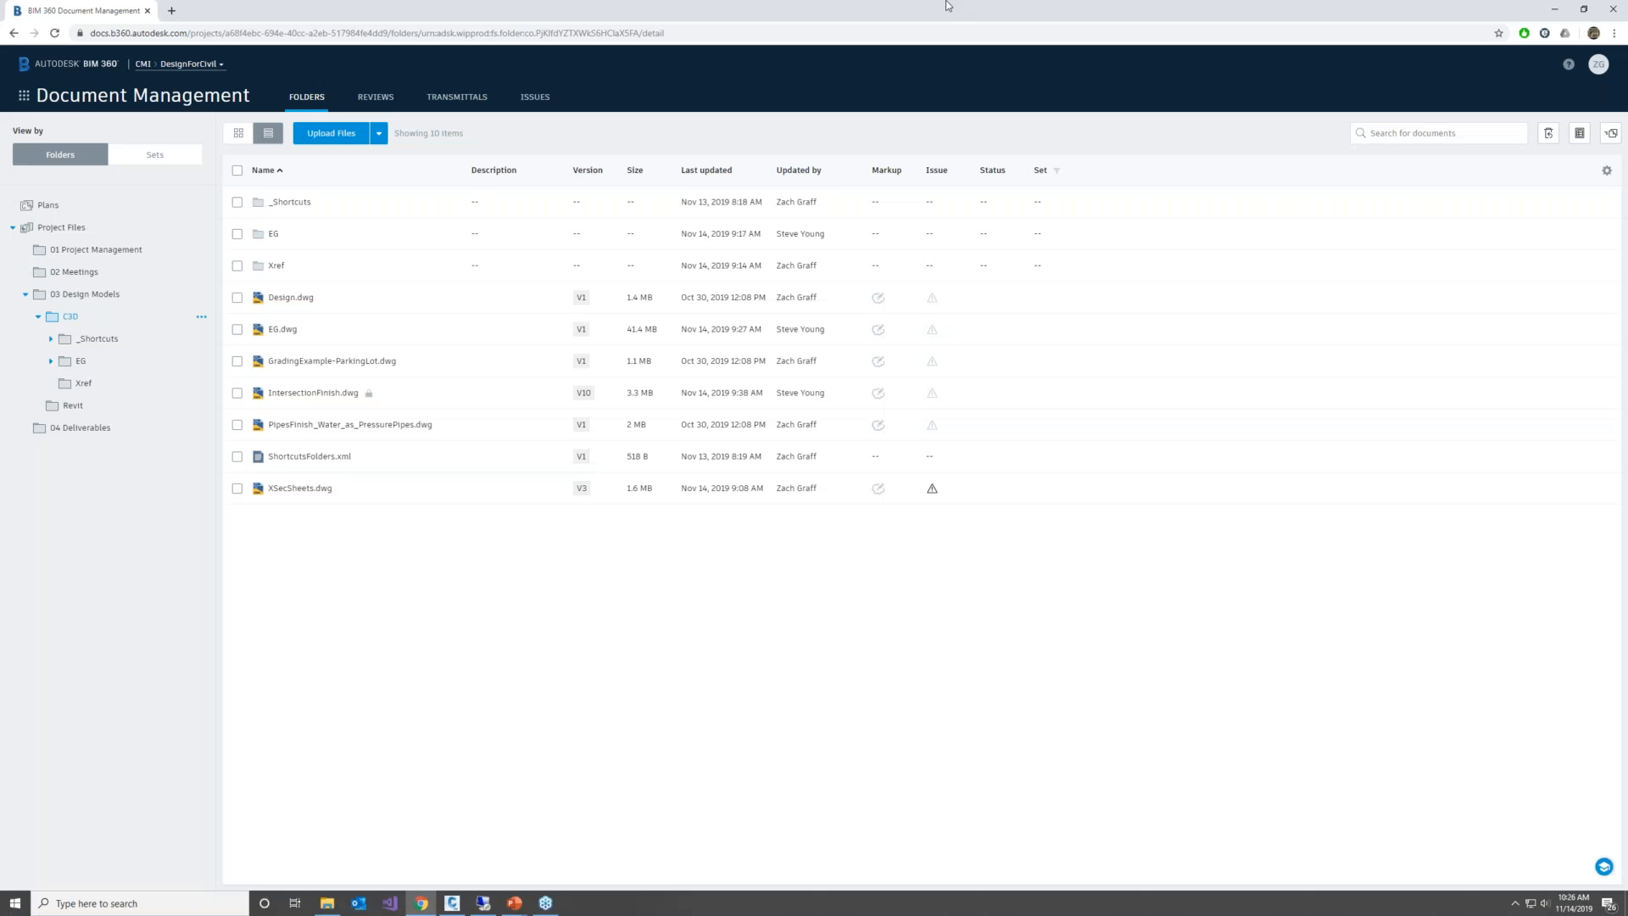
Return to the local Civil 3D session, start the OPEN command and display the BIM 360 location in its file dialog
click(459, 905)
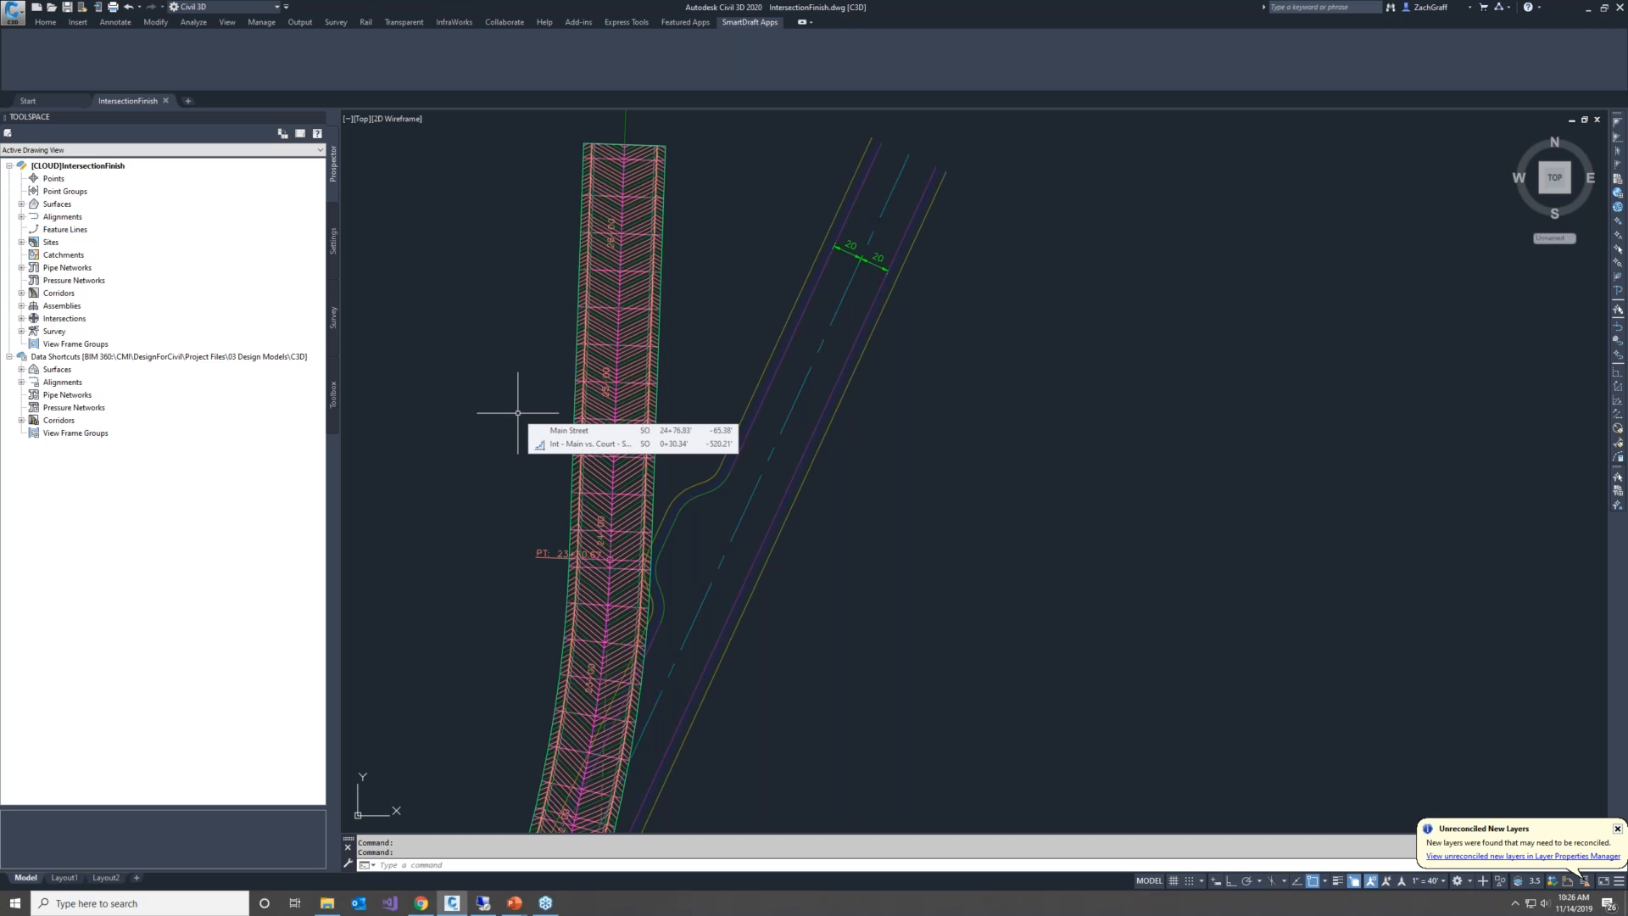
text(OPEn)
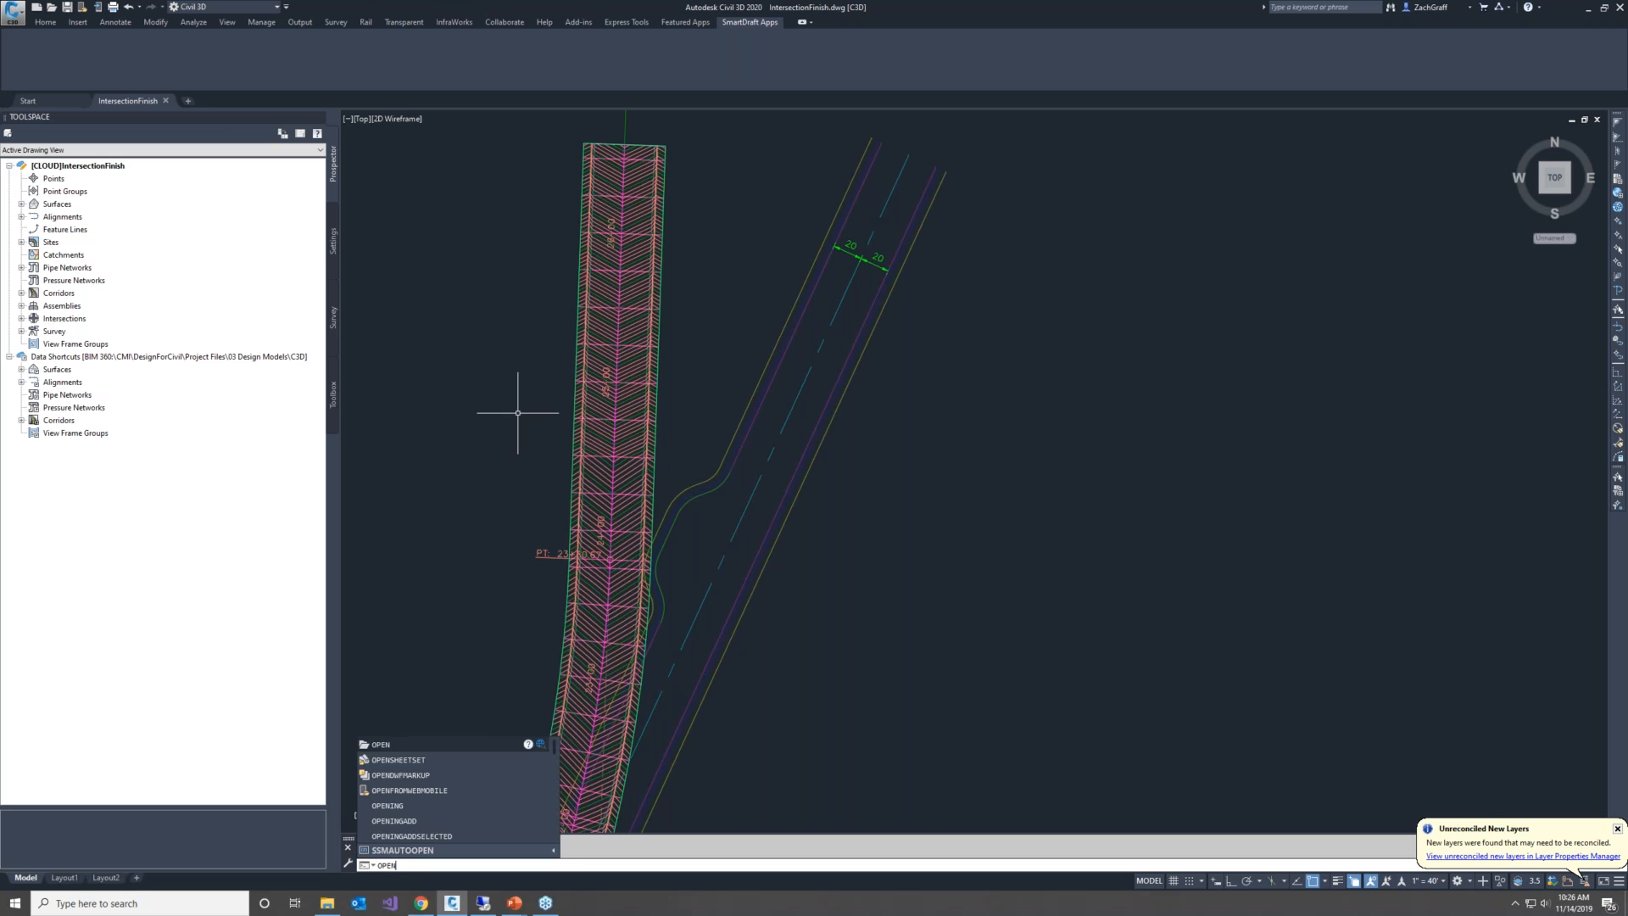
key(Return)
click(770, 316)
click(643, 539)
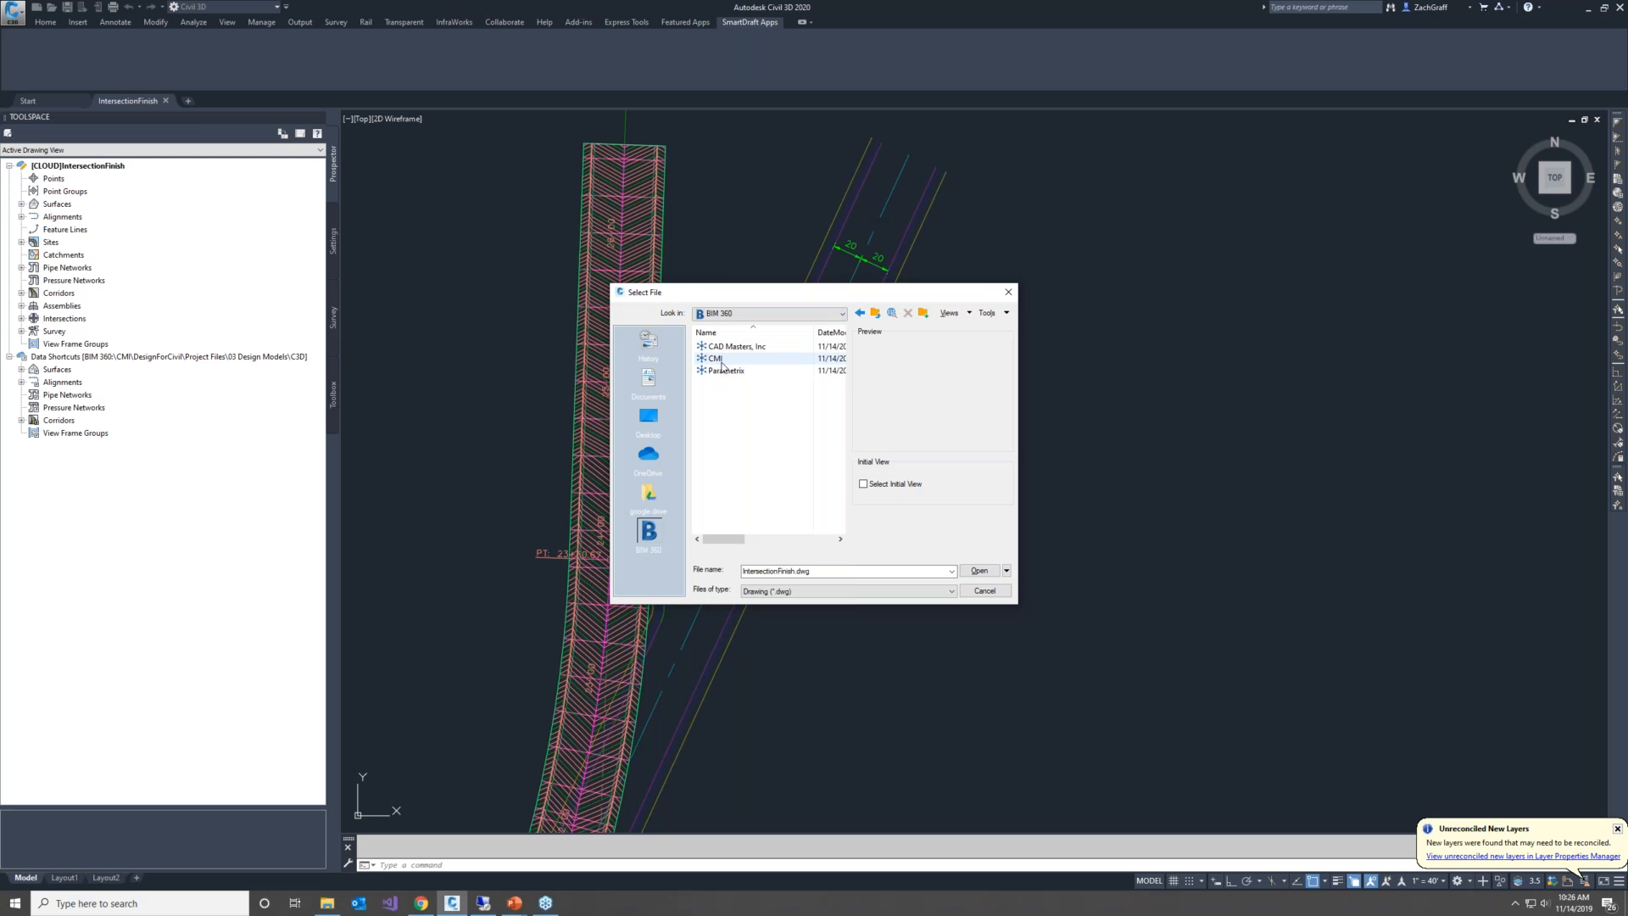
Switch to File Explorer and view the C3D folder on the BIM 360 drive under CMI, DesignForCivil, Project Files, 03 Design Models
click(326, 903)
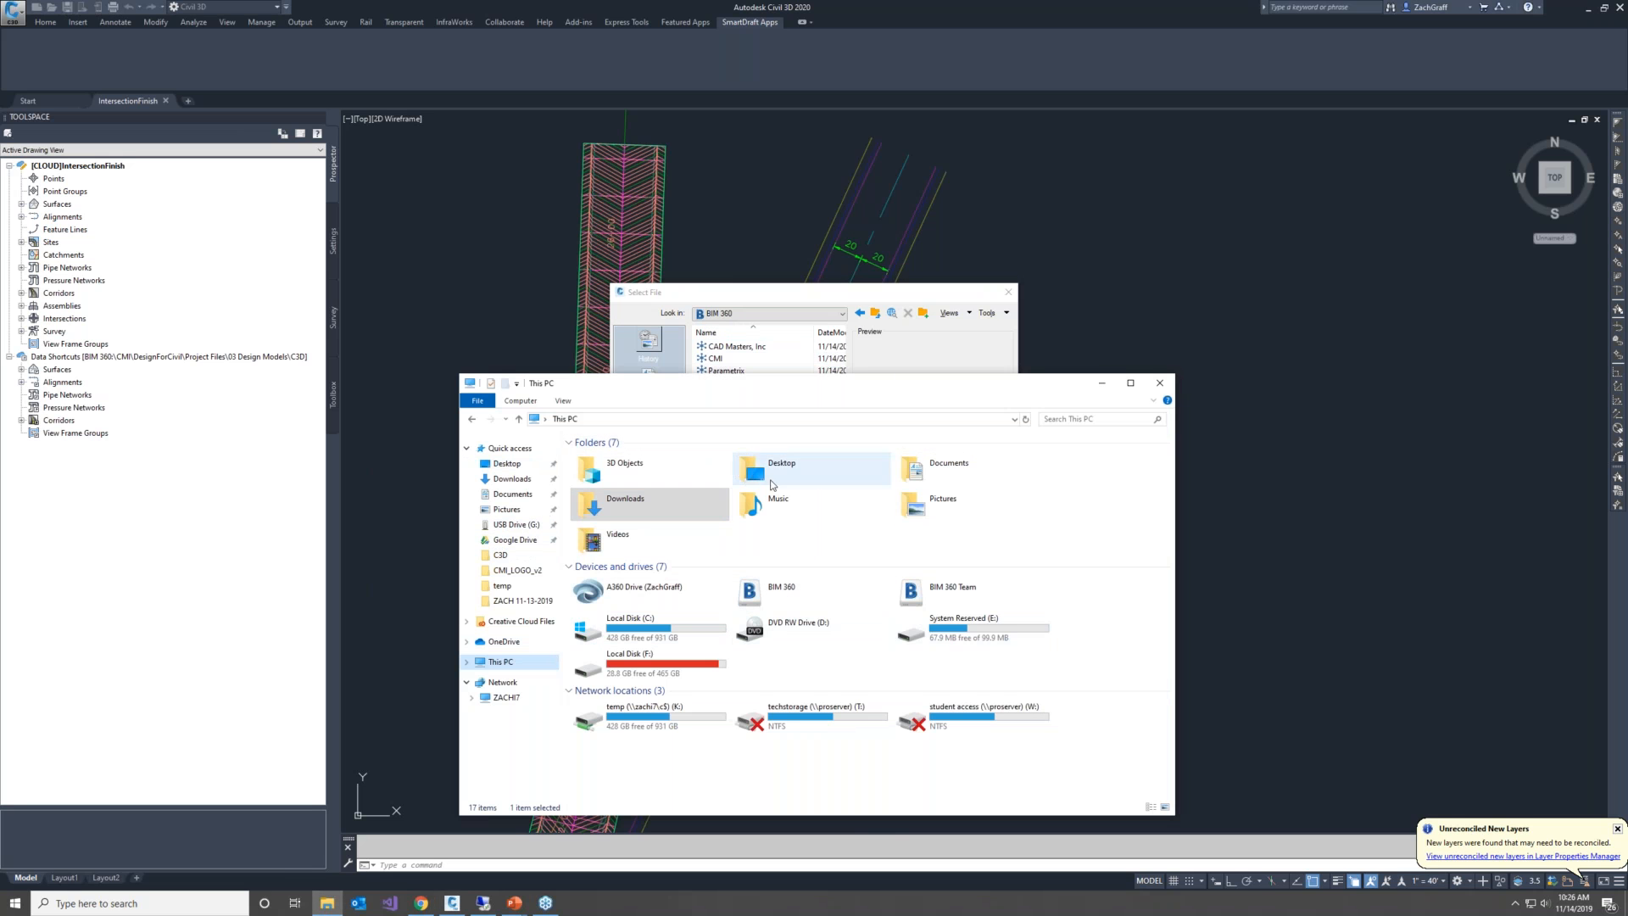
click(784, 591)
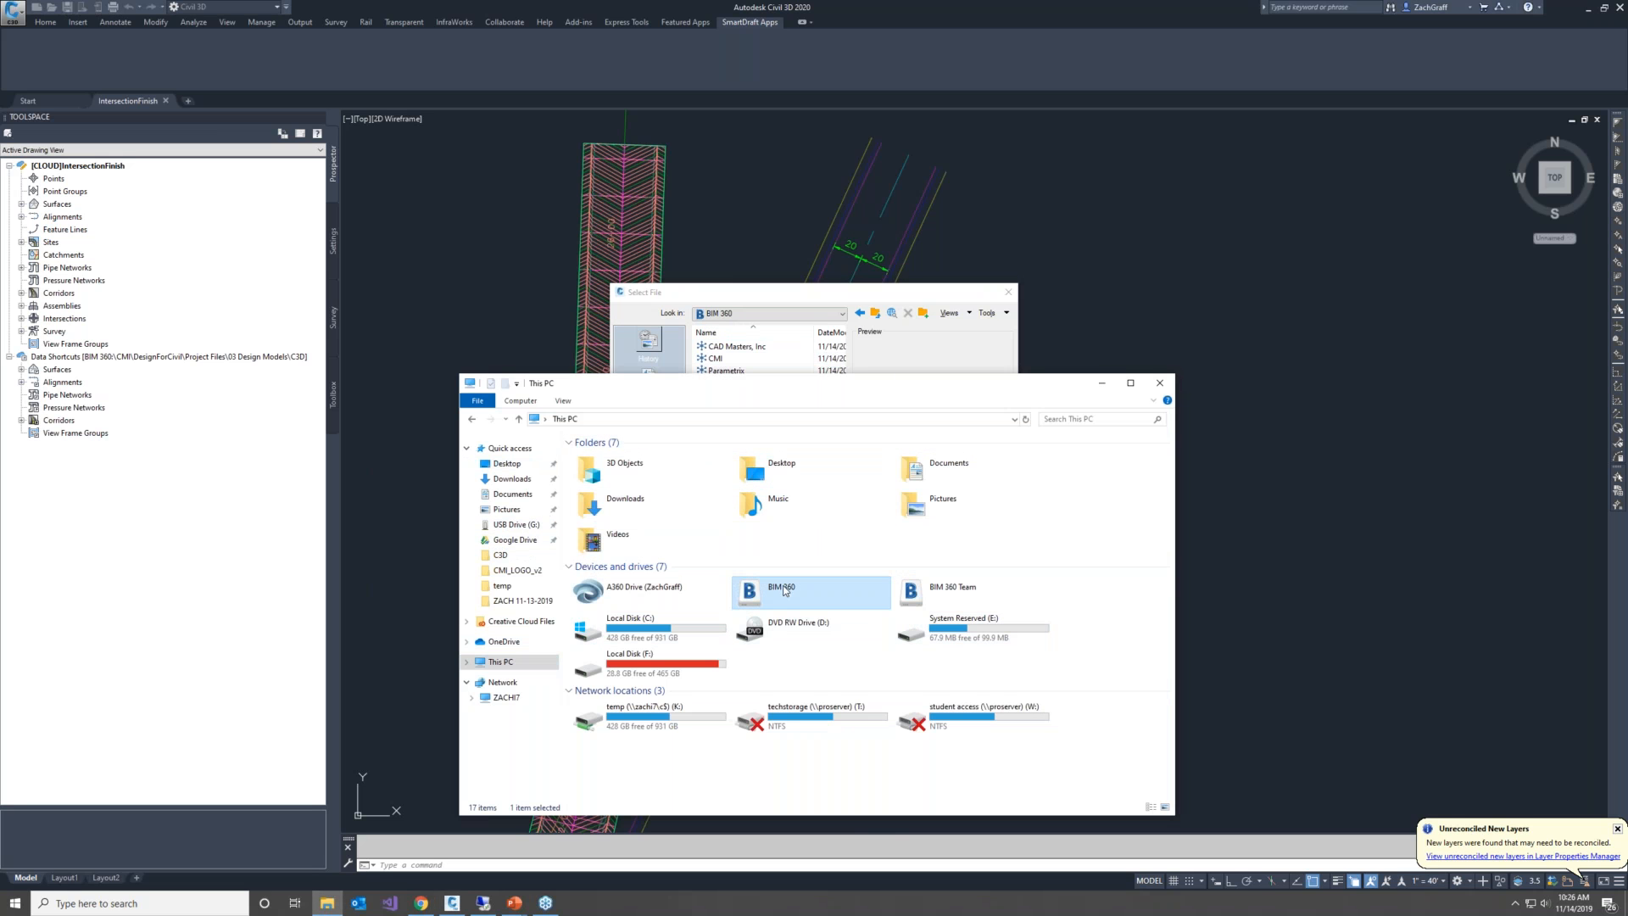
double_click(784, 591)
click(633, 476)
double_click(633, 476)
double_click(627, 465)
double_click(623, 465)
double_click(616, 489)
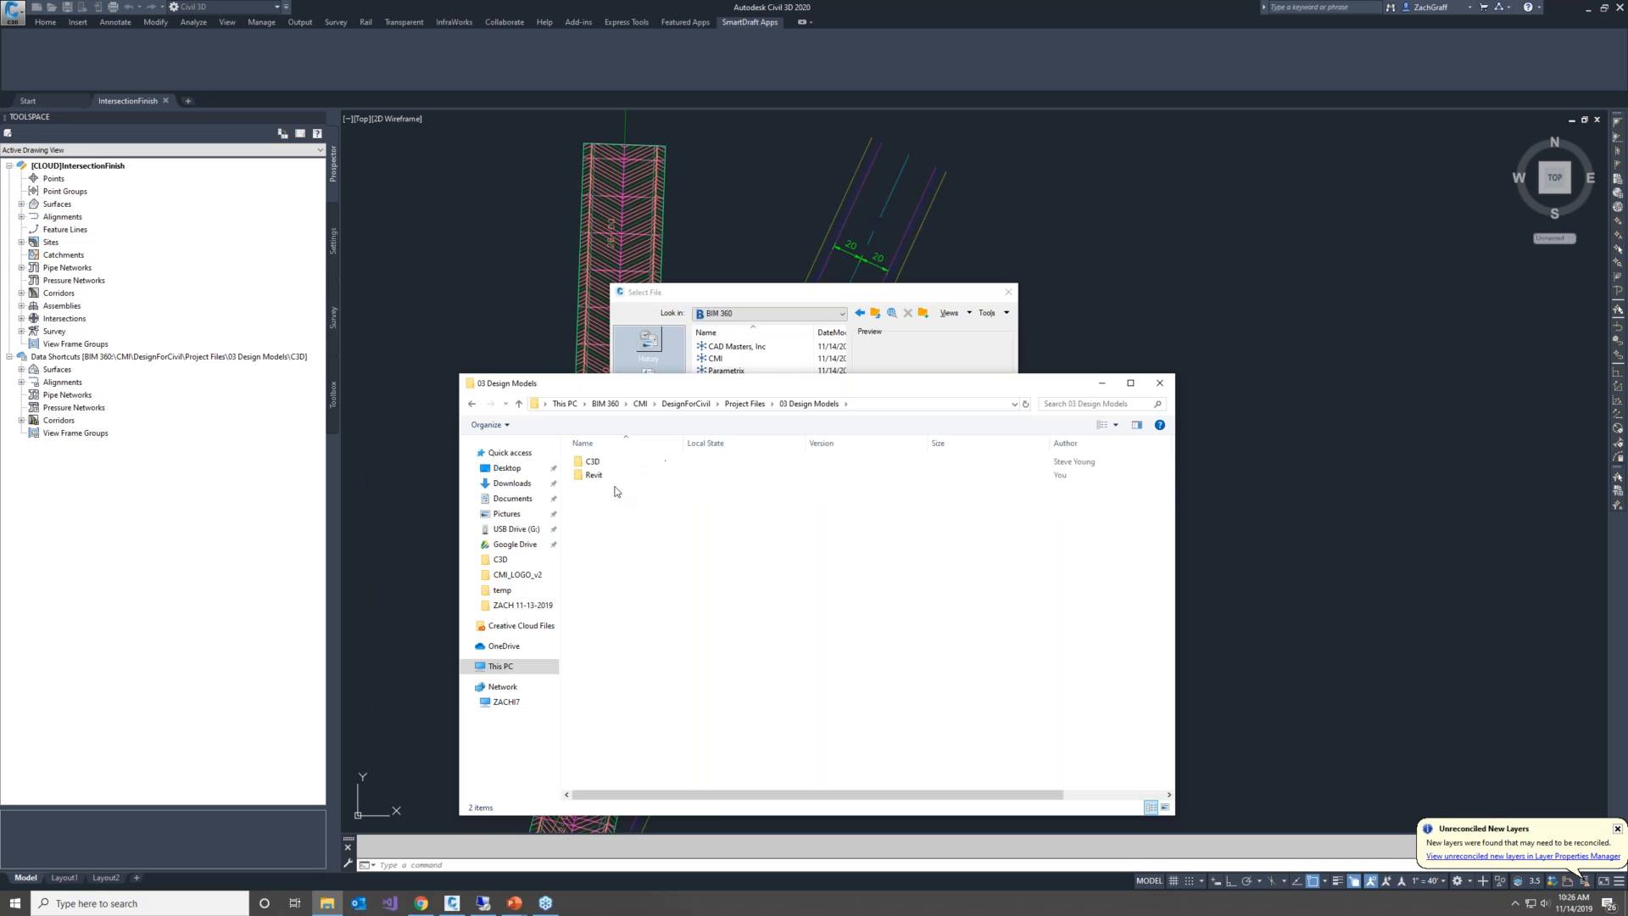
double_click(598, 462)
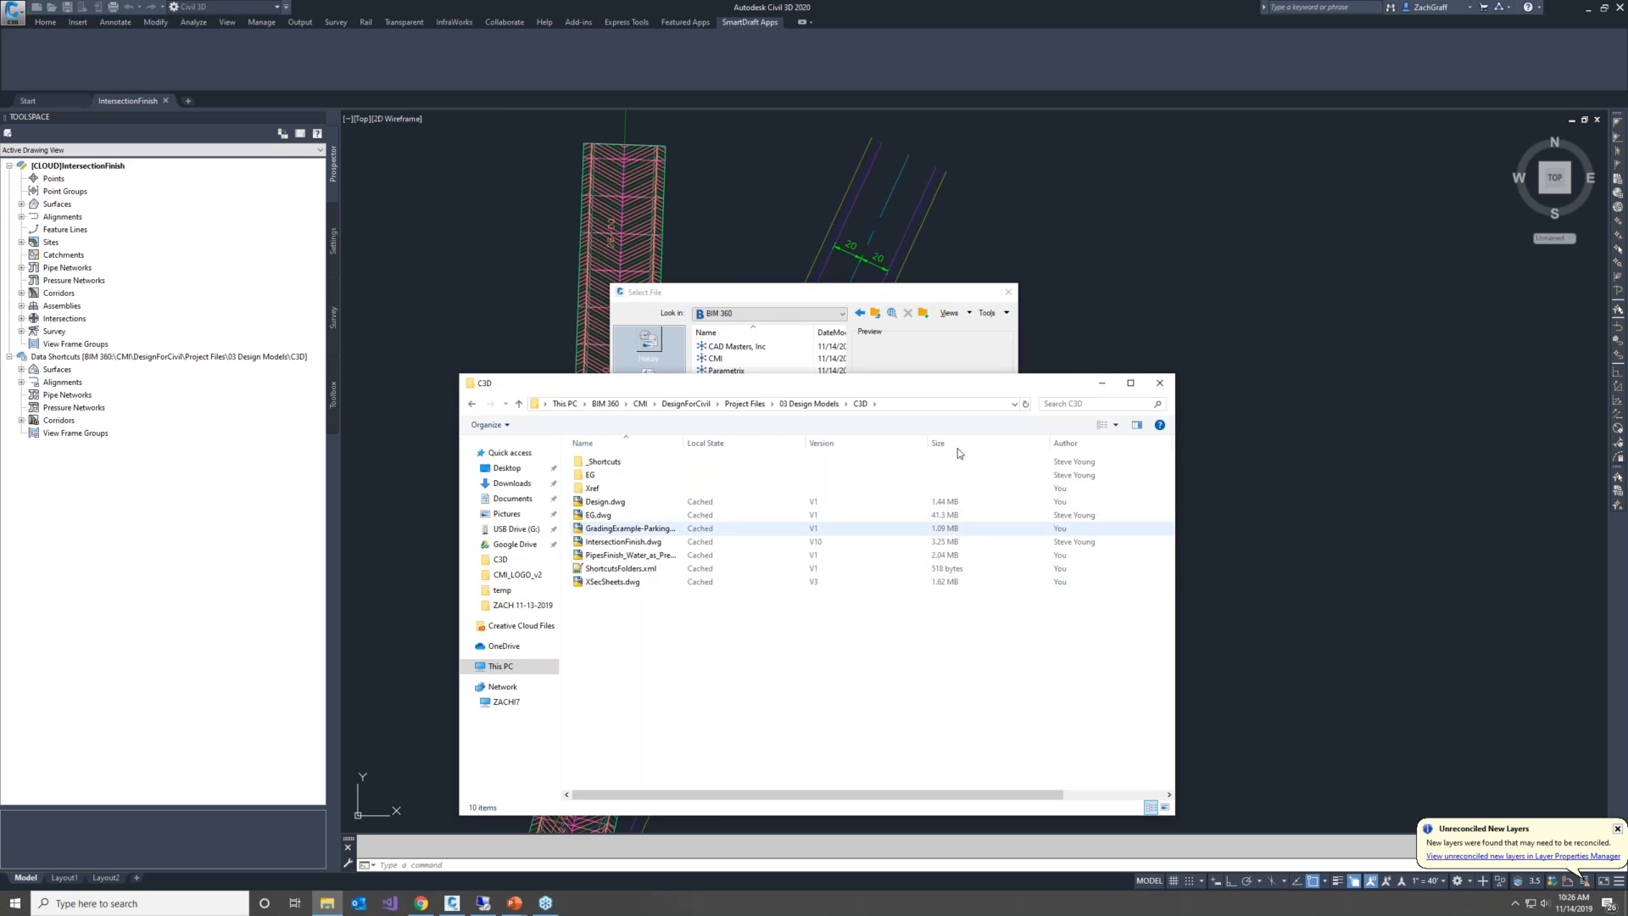
click(897, 405)
click(853, 686)
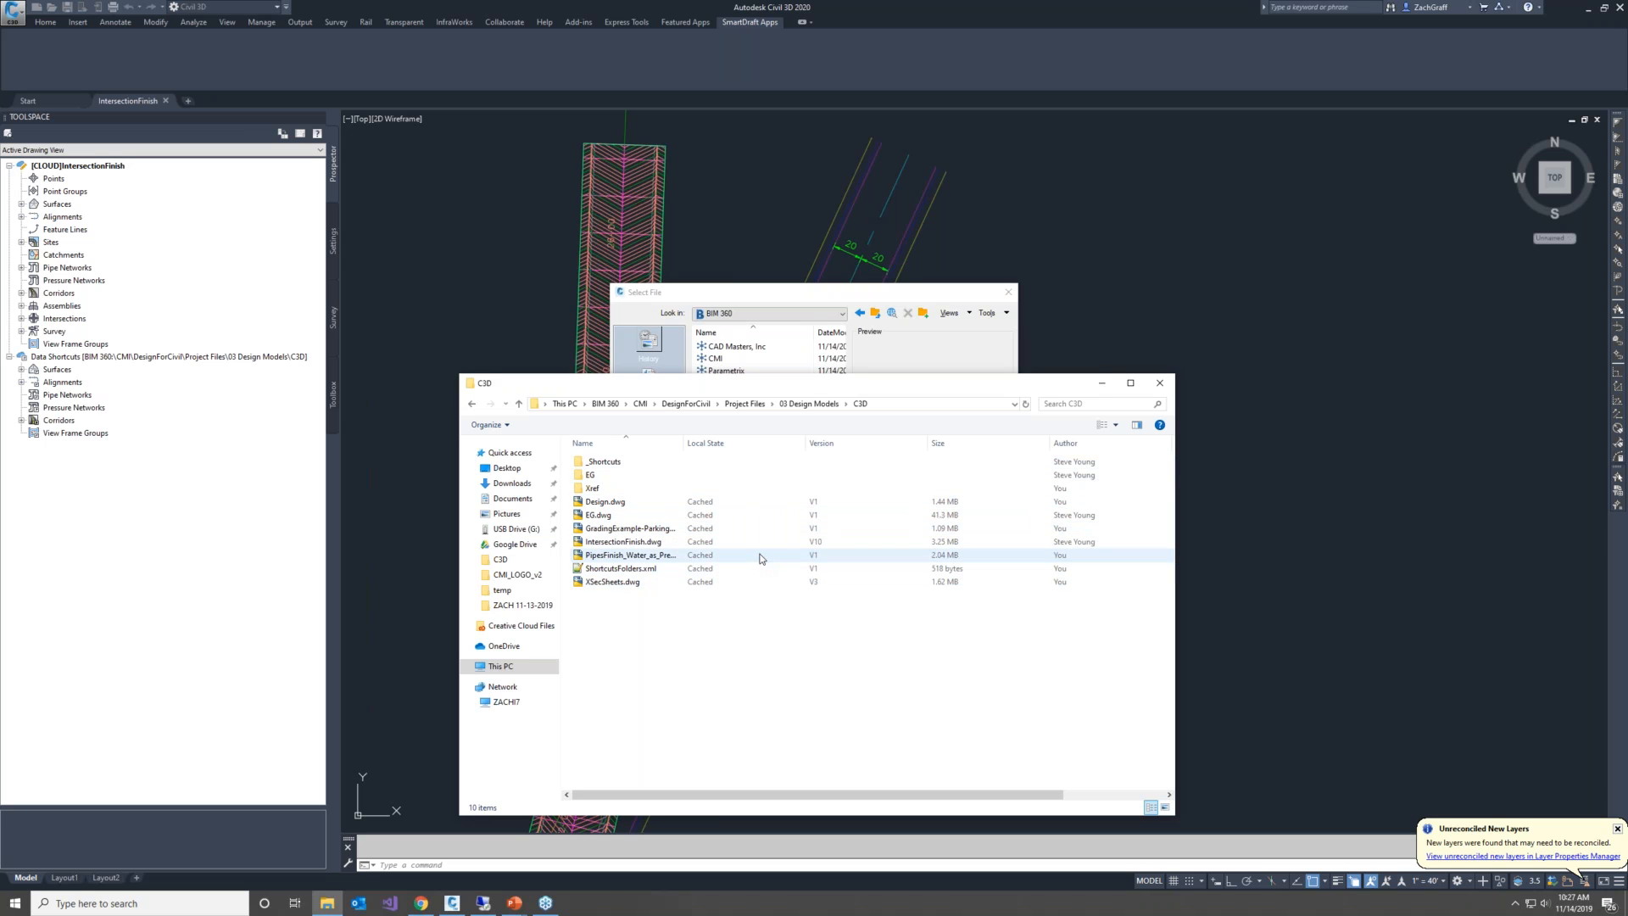
click(1102, 387)
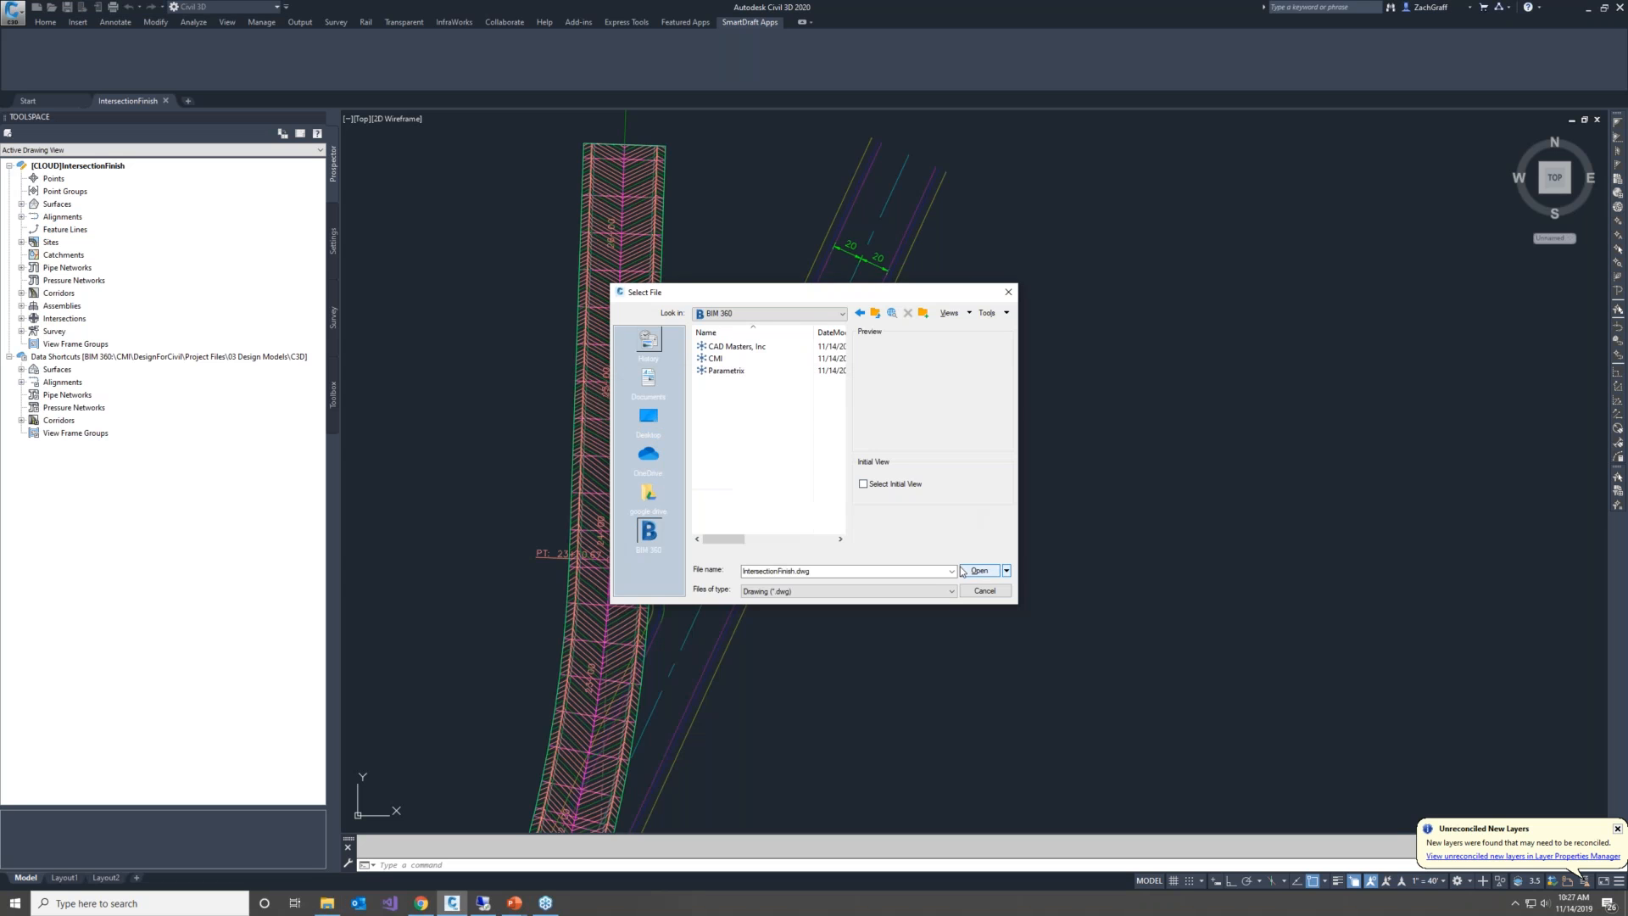
Cancel the file opening, view the C3D folder in the browser and File Explorer, and return to Civil 3D
click(972, 592)
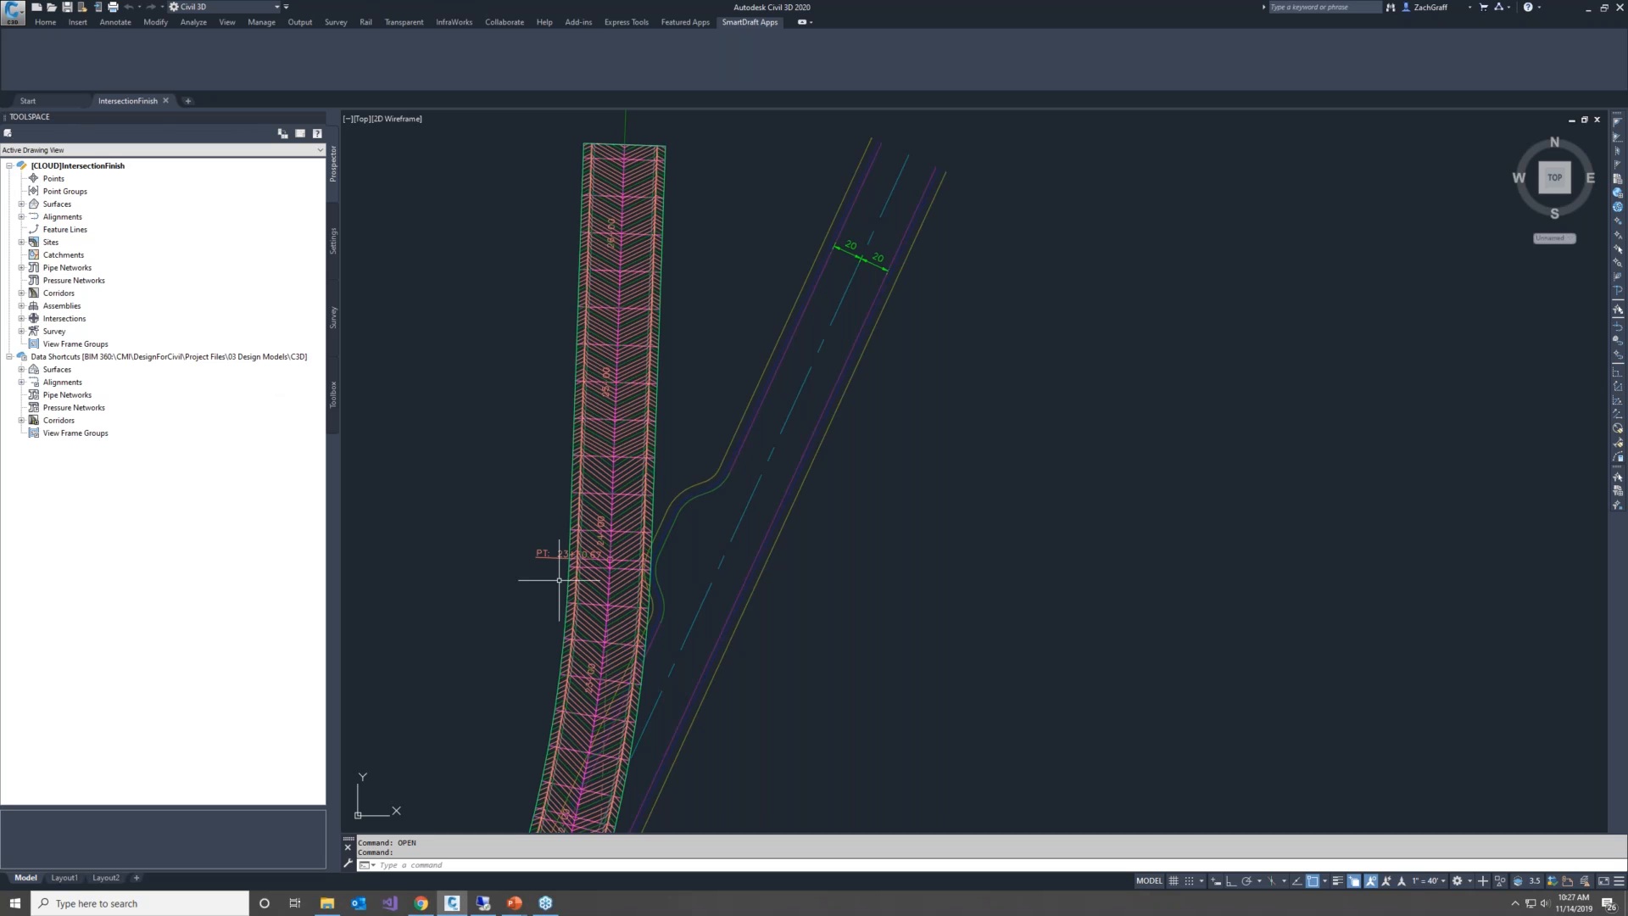
click(422, 903)
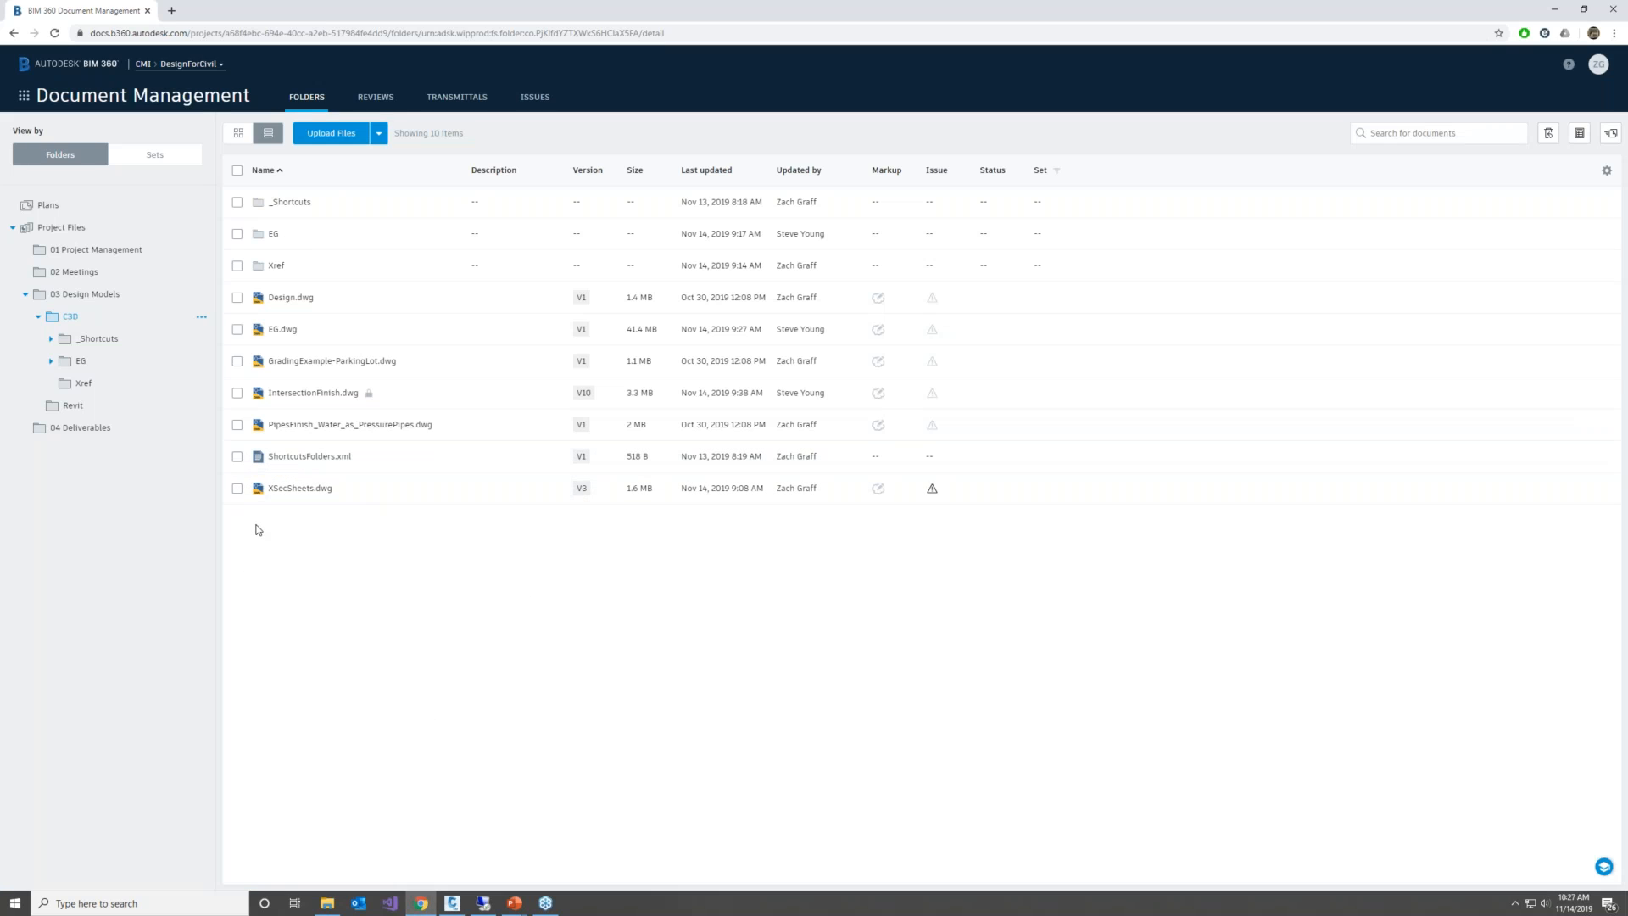
click(332, 904)
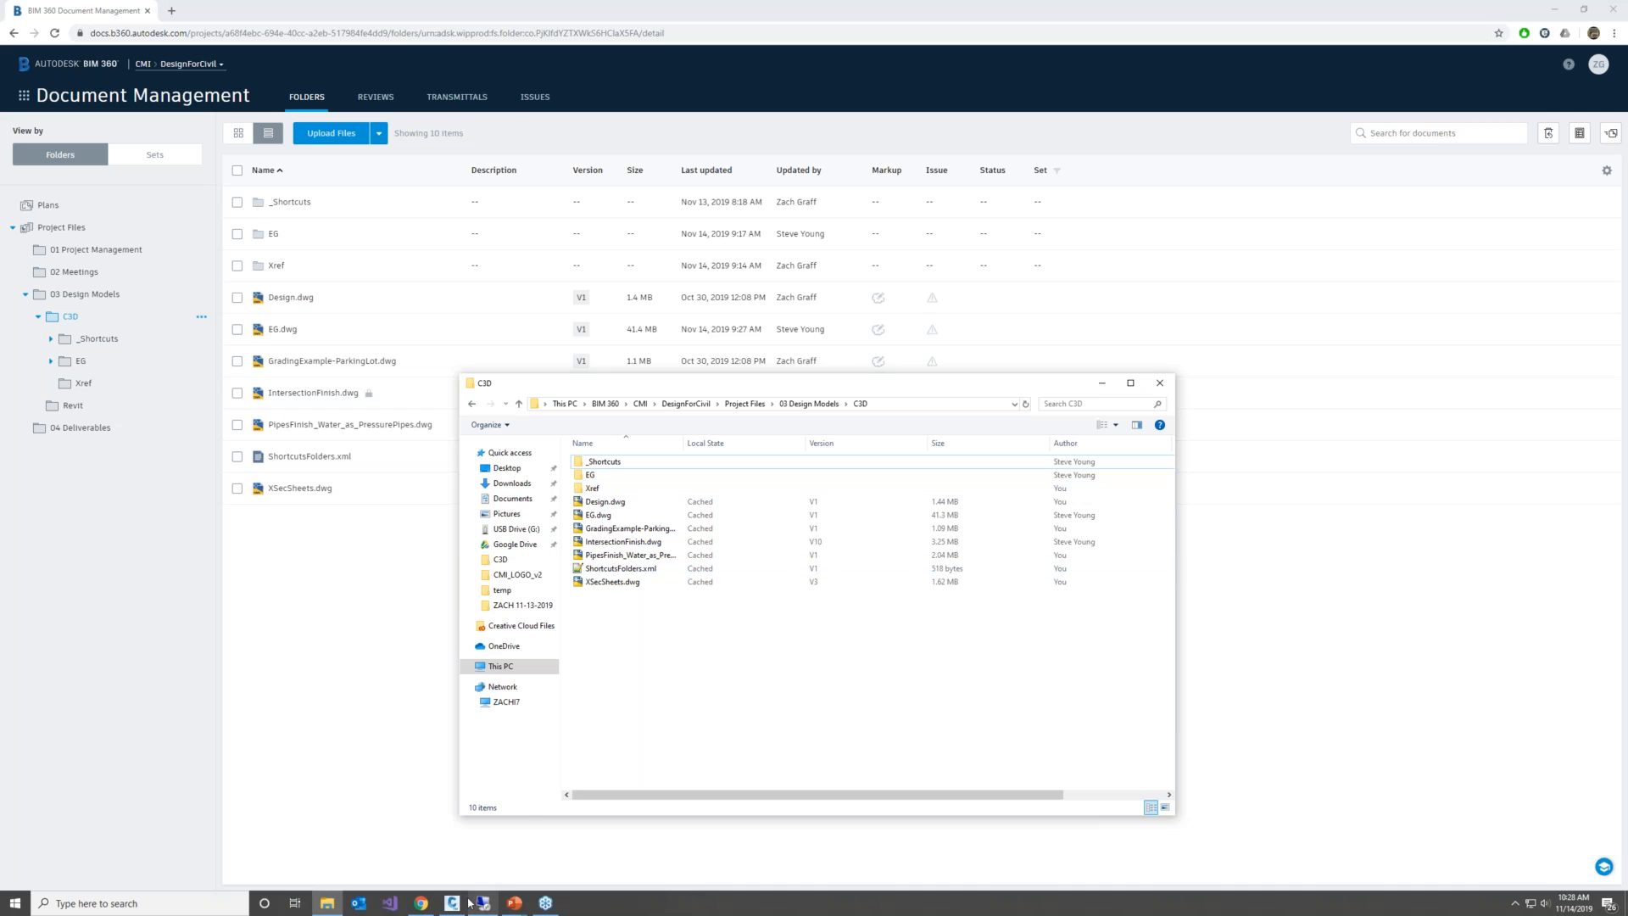
mouse_move(464, 906)
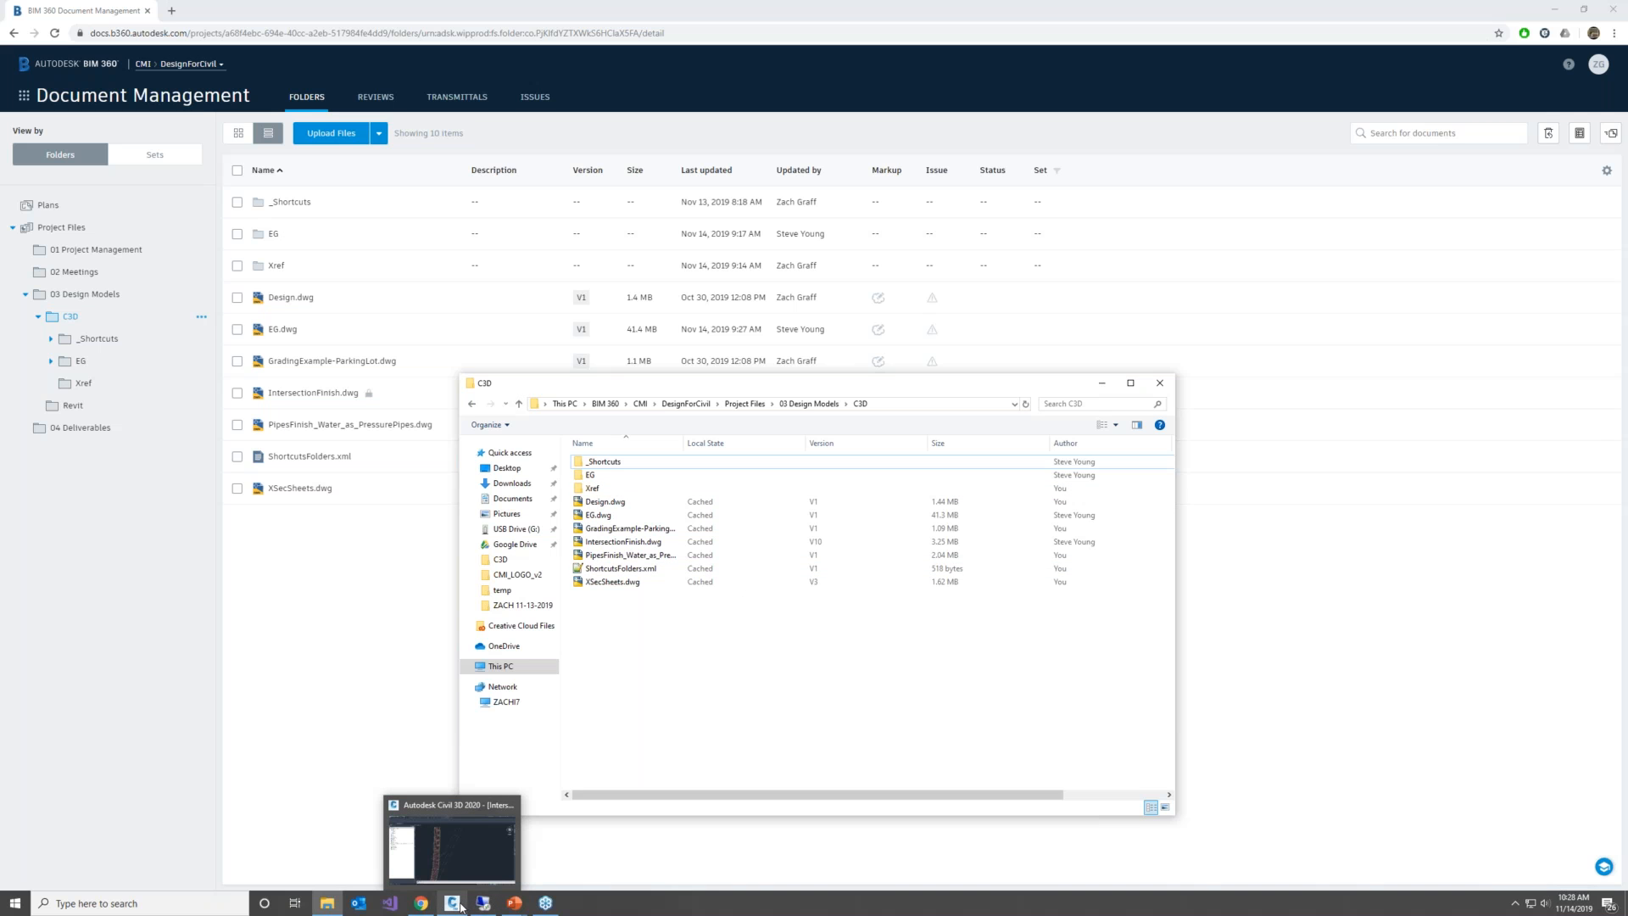
click(461, 905)
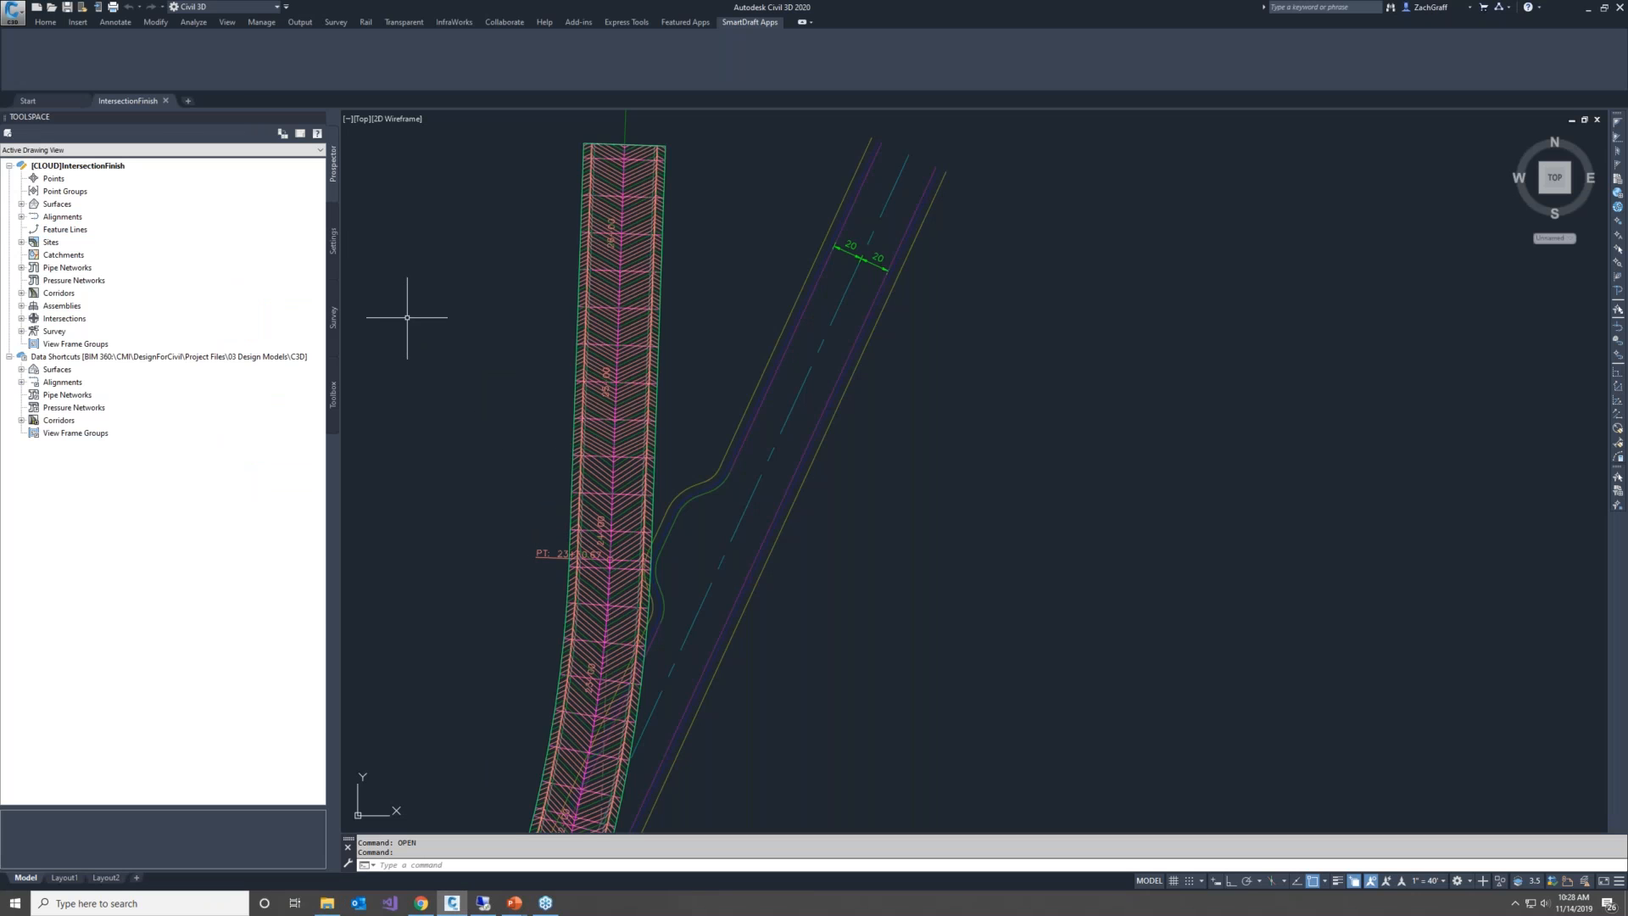
Replace the open IntersectionFinish.dwg with a new drawing and choose the DesignForCivil project's C3D folder in BIM 360 as its save location
click(167, 101)
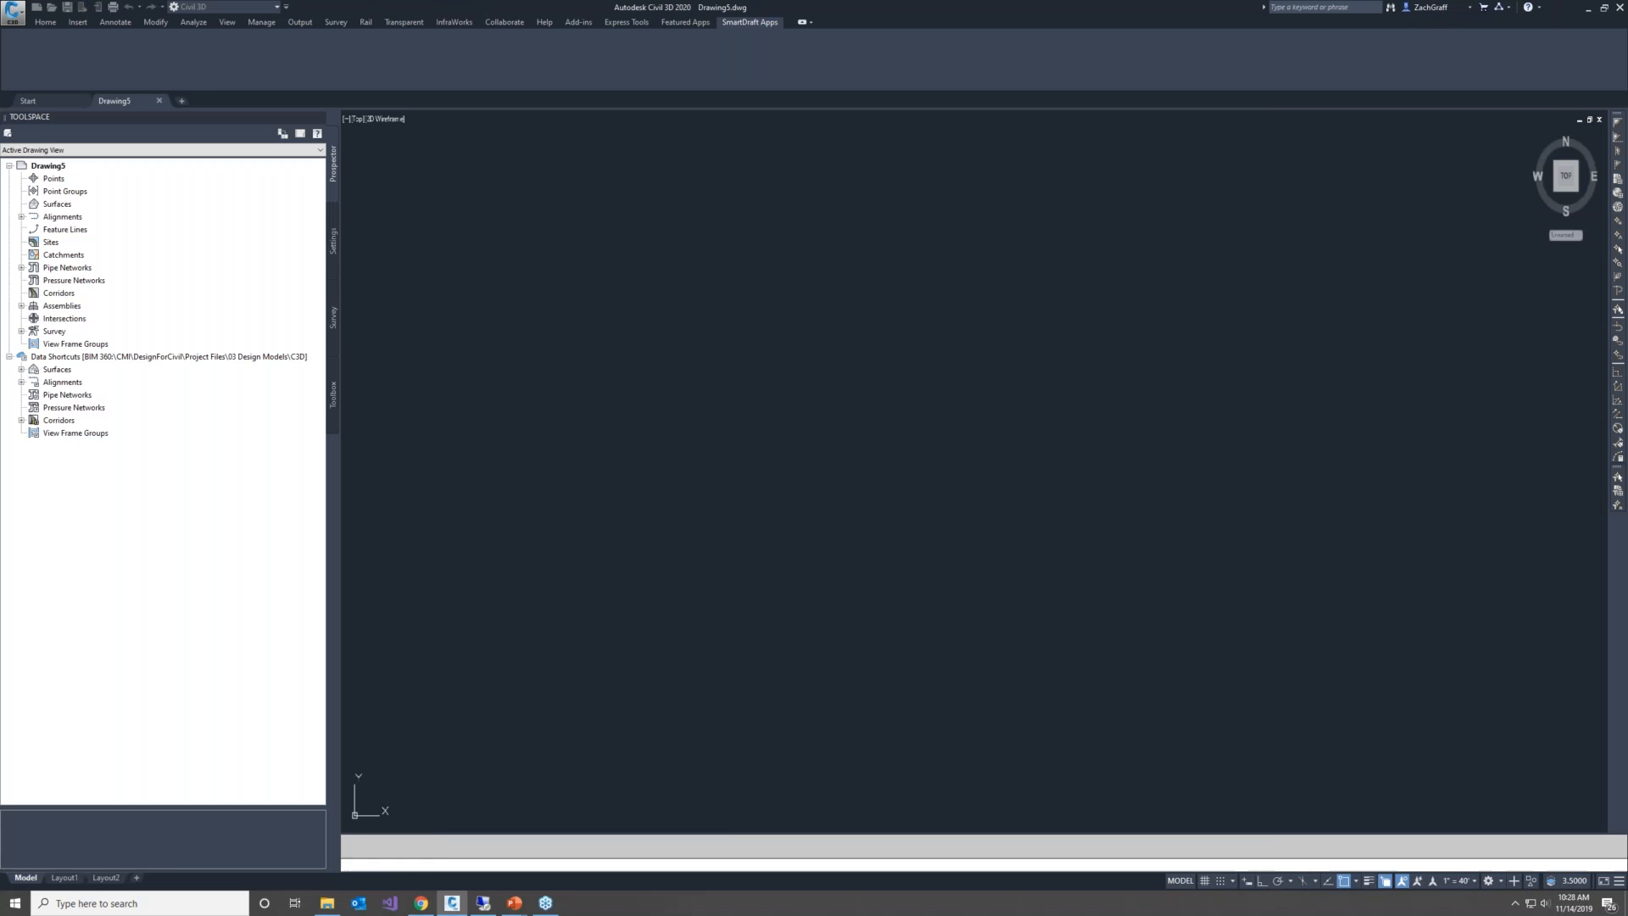
text(saveas)
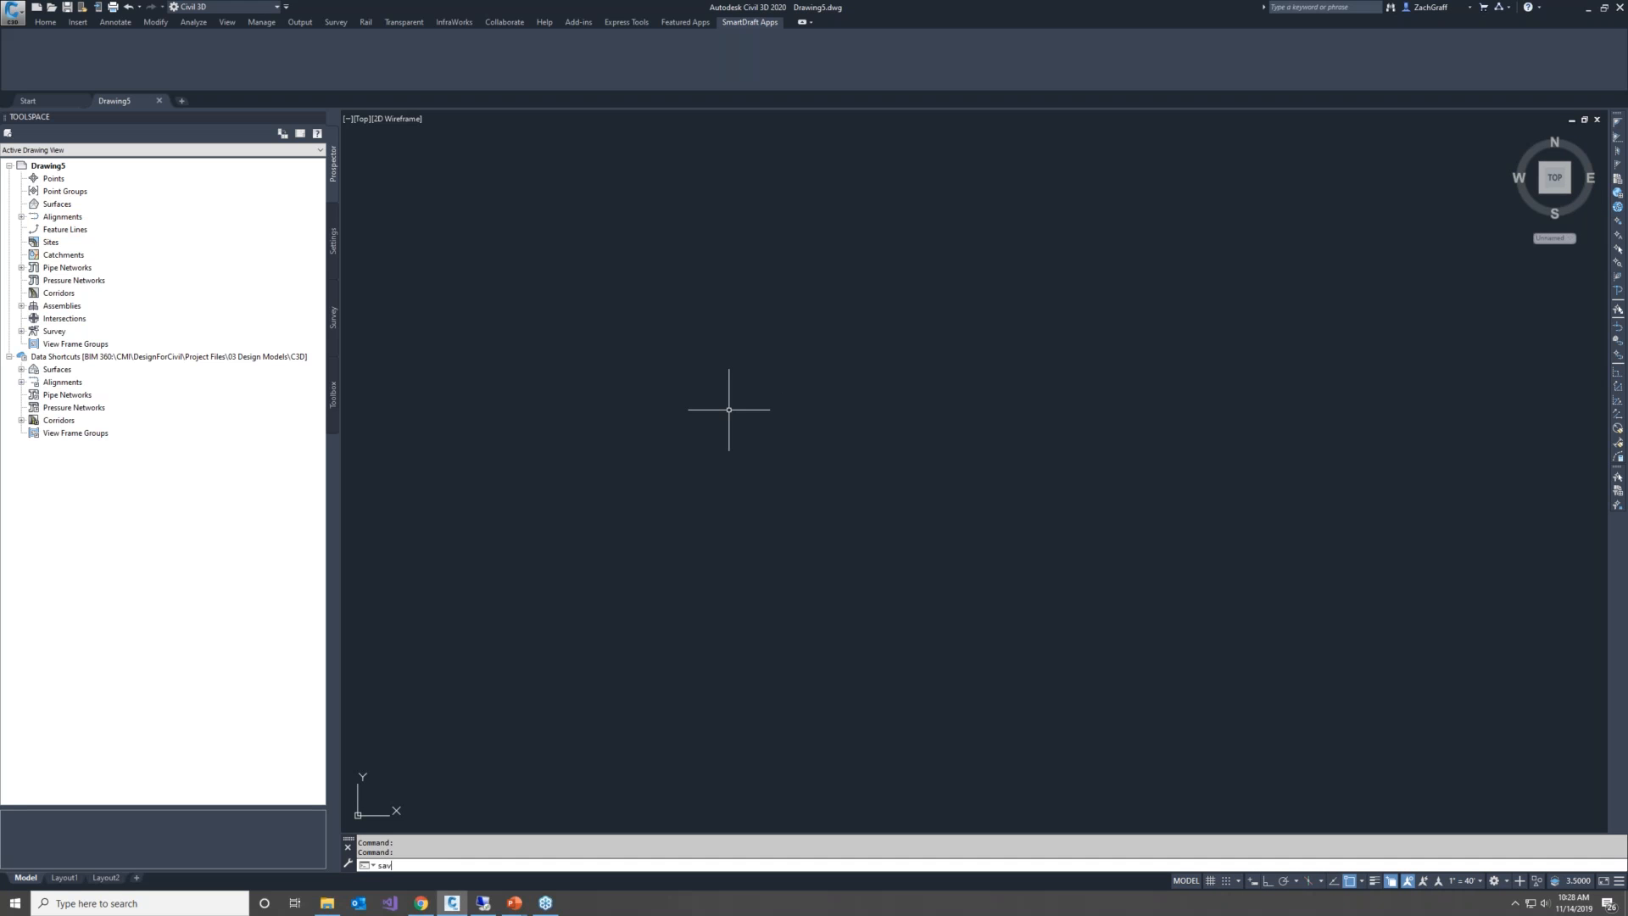
key(Return)
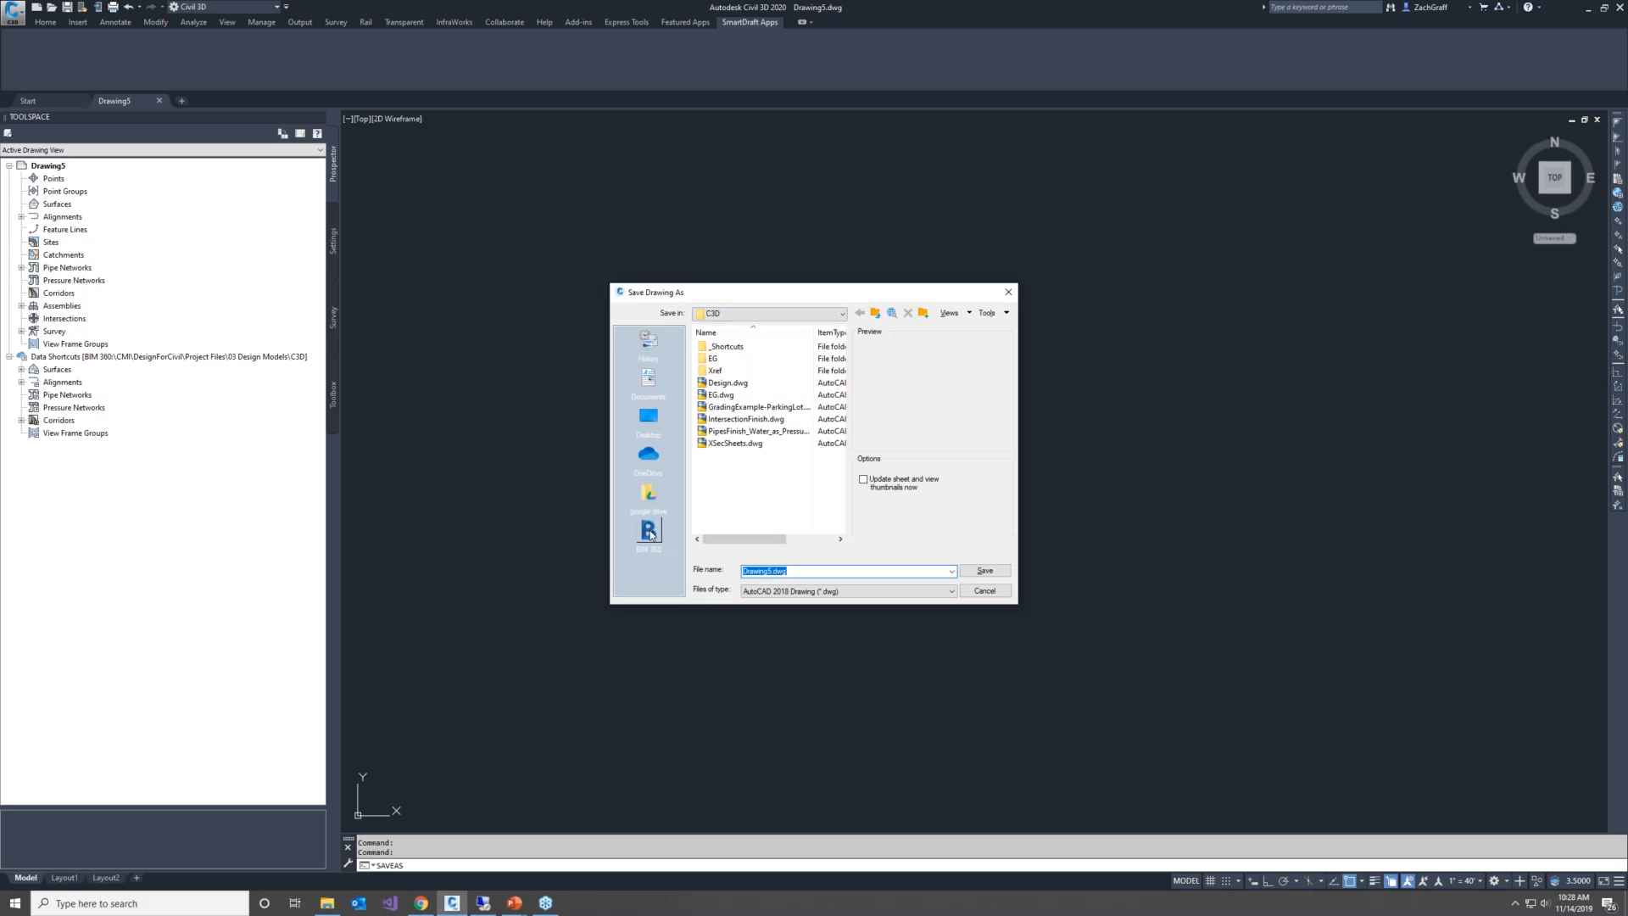
click(648, 533)
double_click(716, 358)
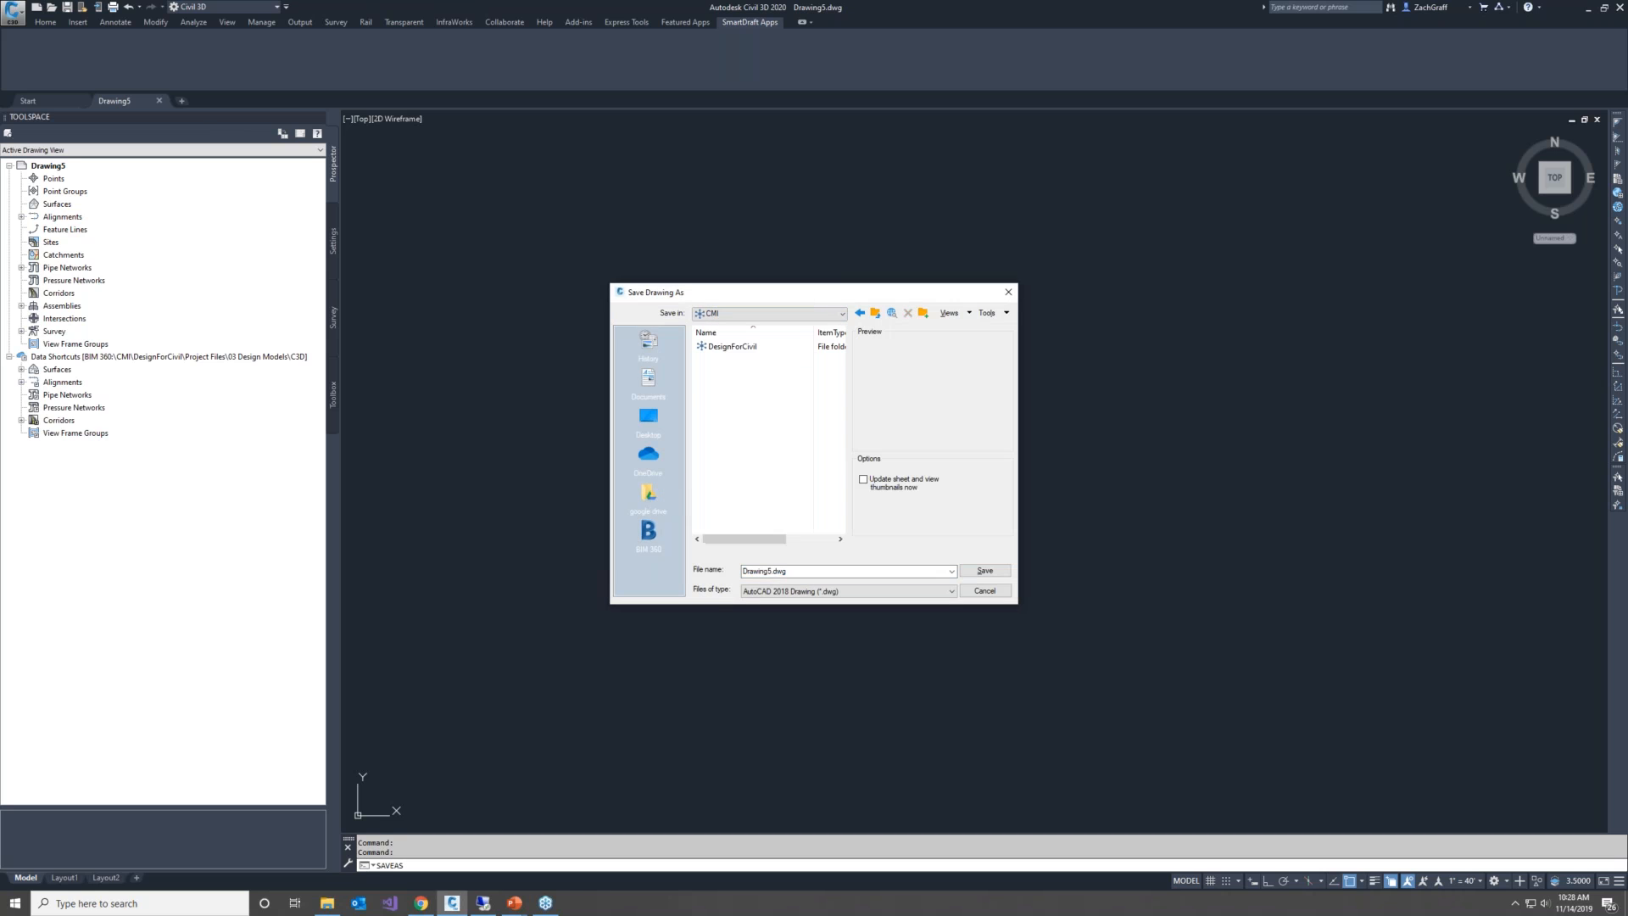
double_click(716, 348)
double_click(717, 347)
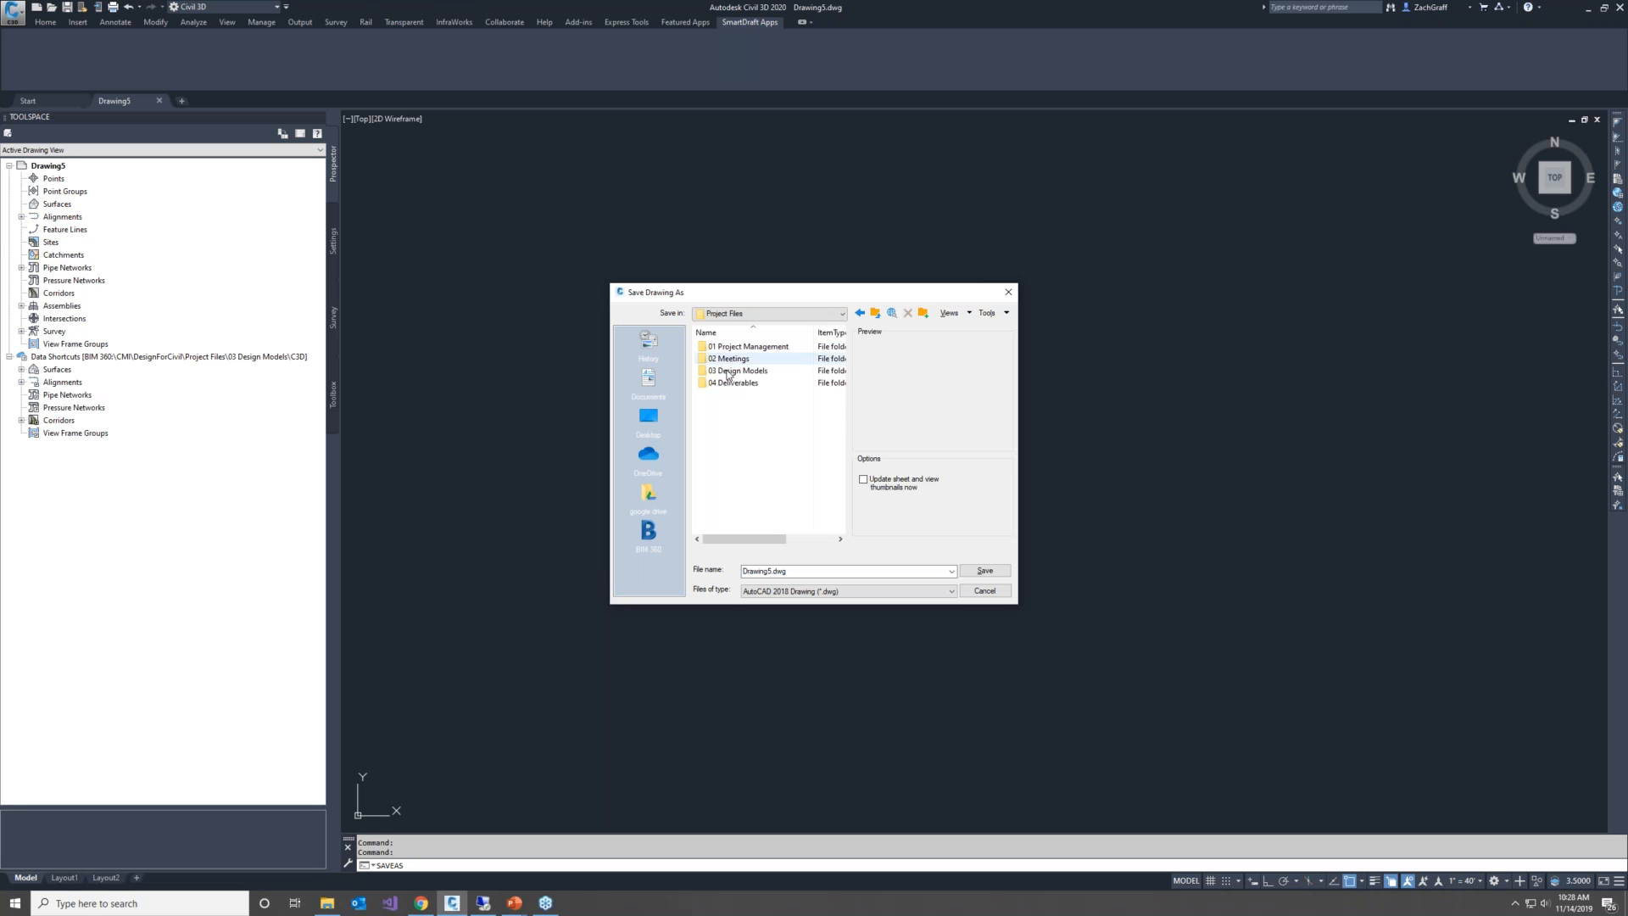
double_click(716, 369)
double_click(717, 348)
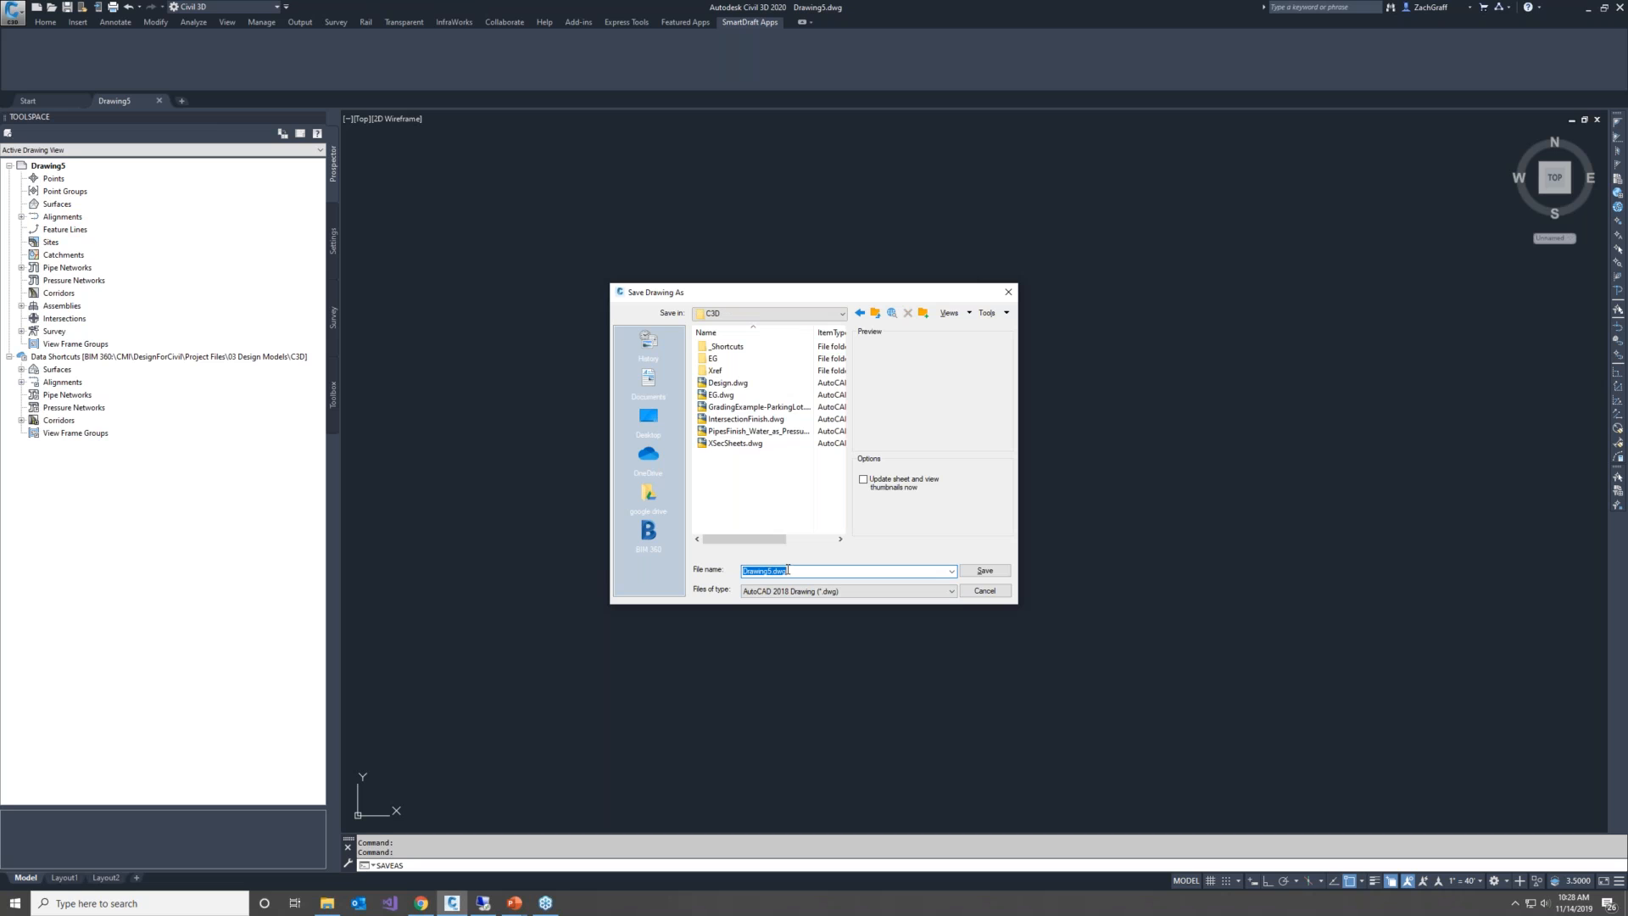
Name the new drawing Grading and save it
text(Section)
text(Grad)
text(ing)
key(Return)
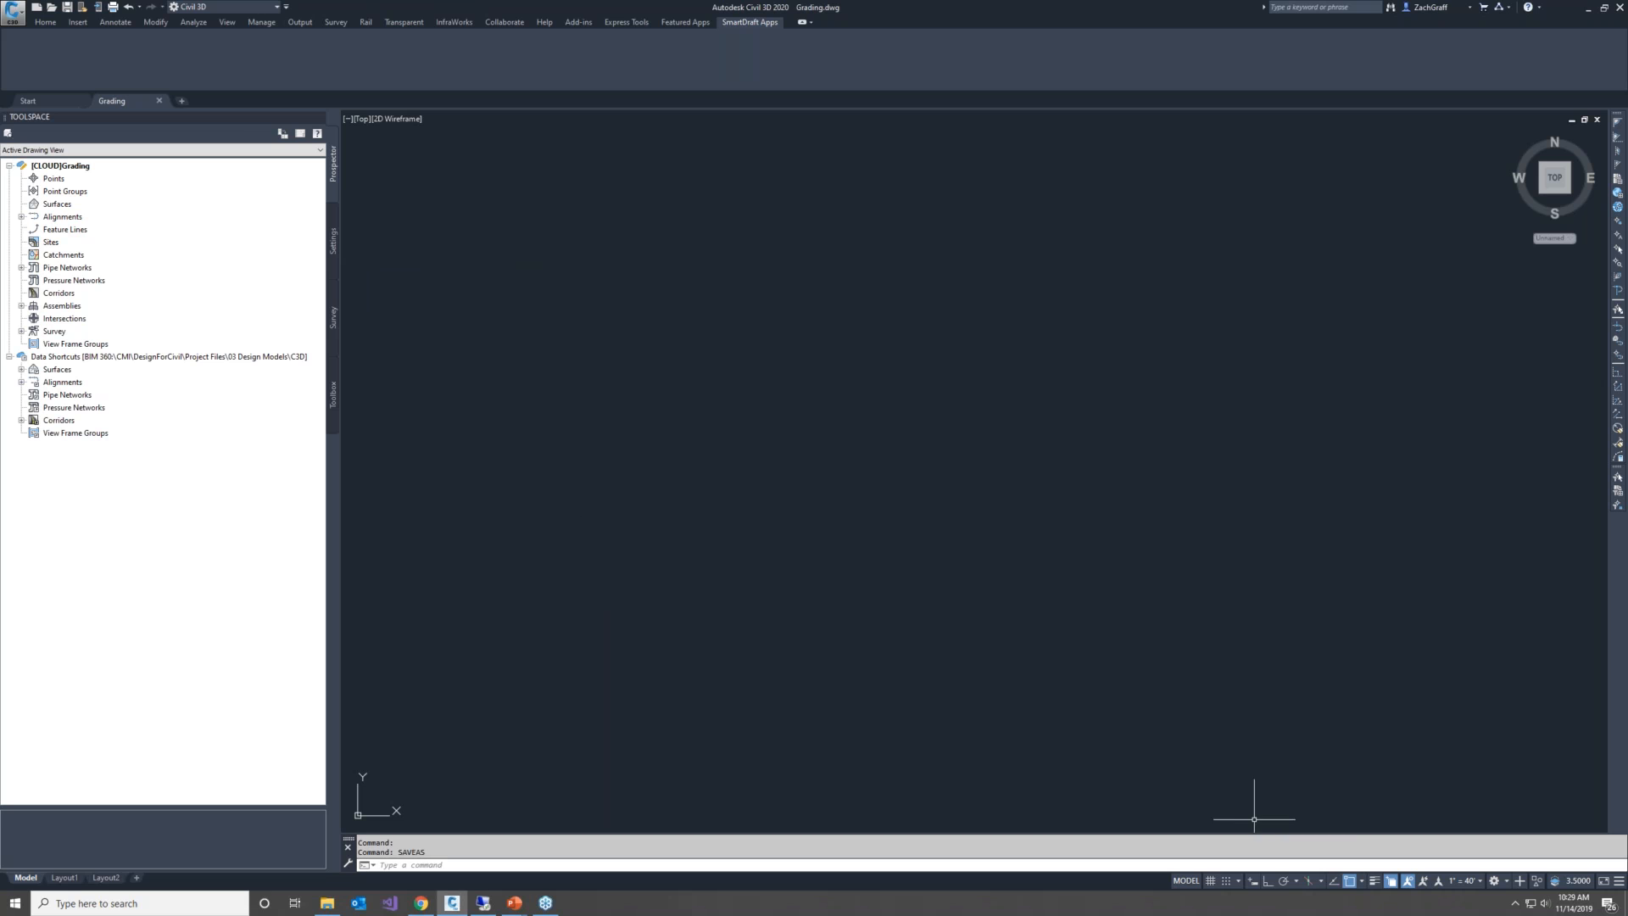
View Autodesk Desktop Connector's pending actions for Grading.dwg, widening the Name column, and close the window
click(1515, 903)
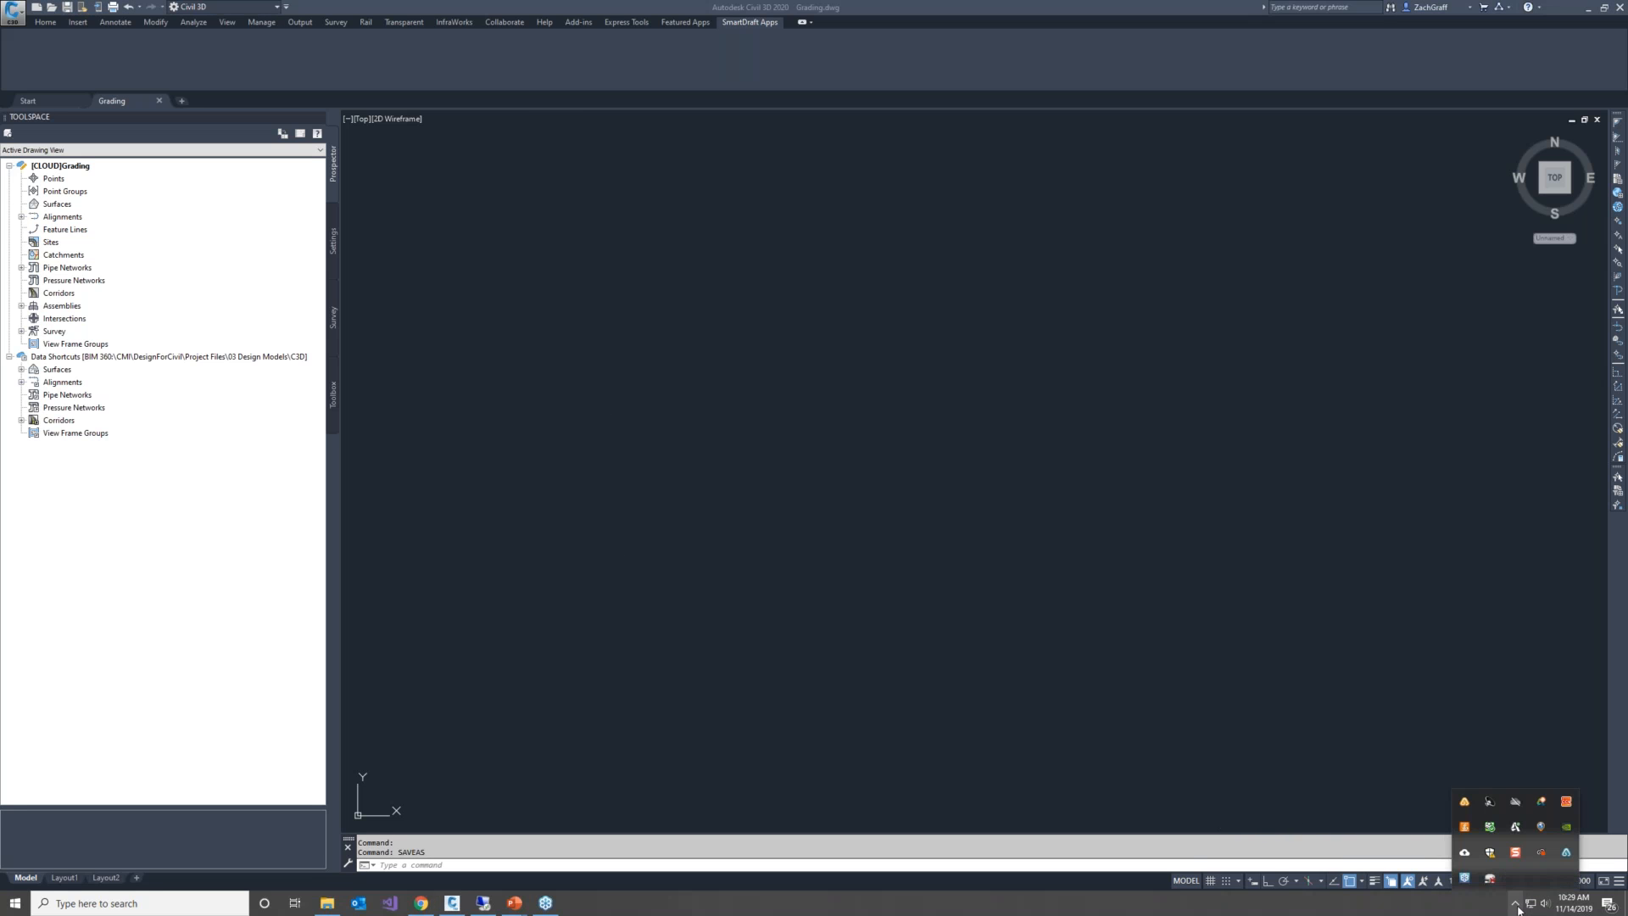
click(1409, 827)
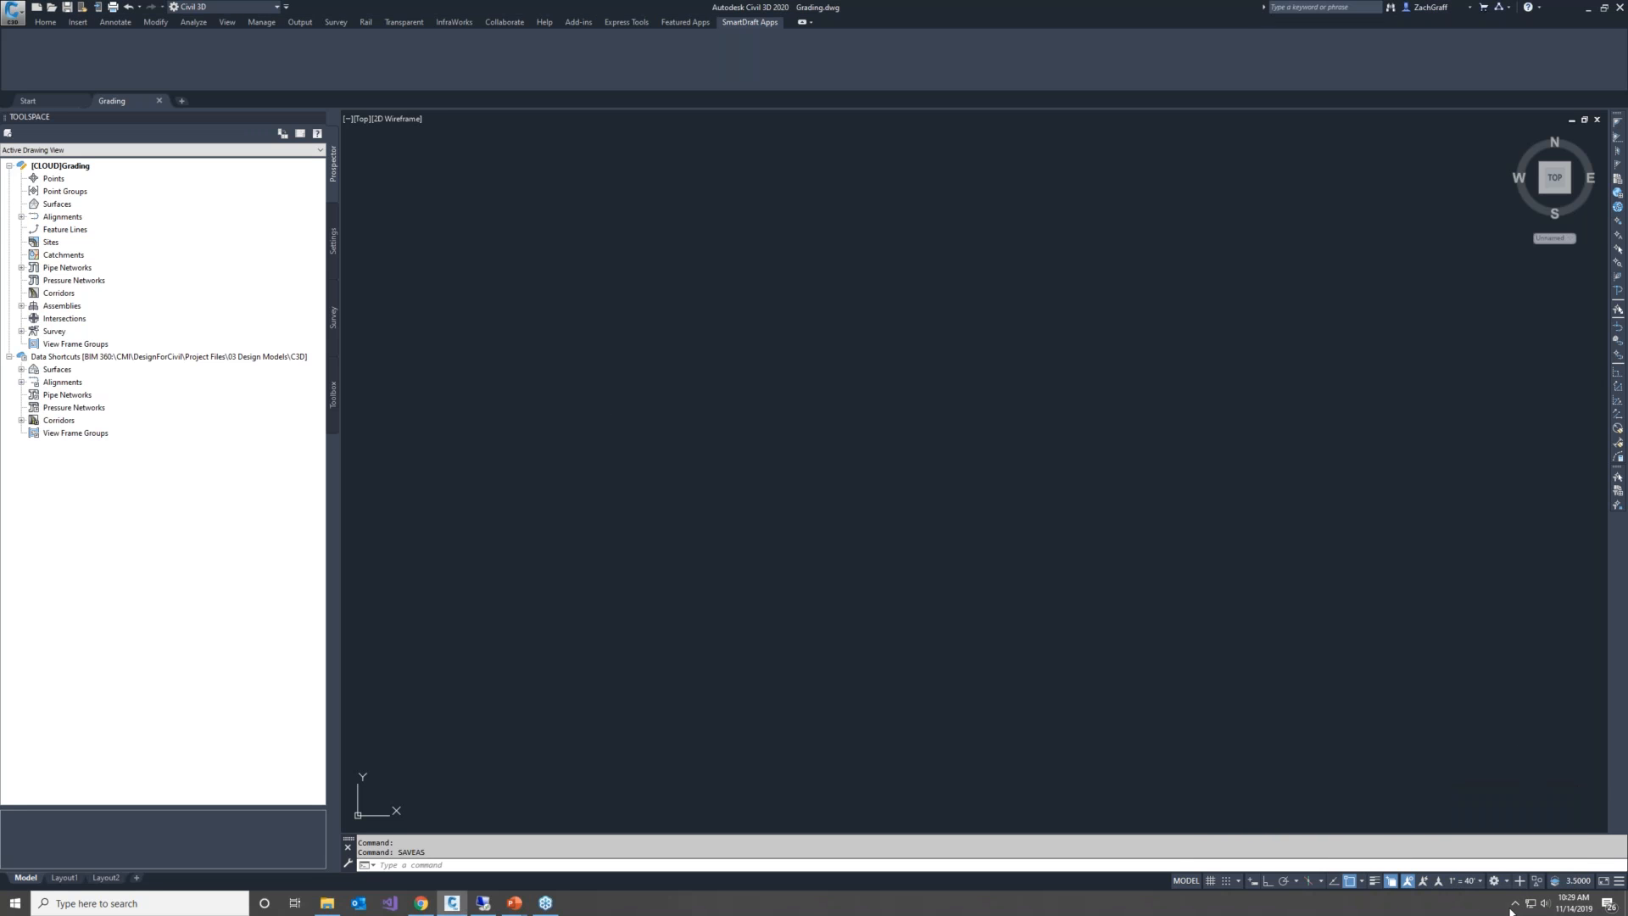
click(1515, 904)
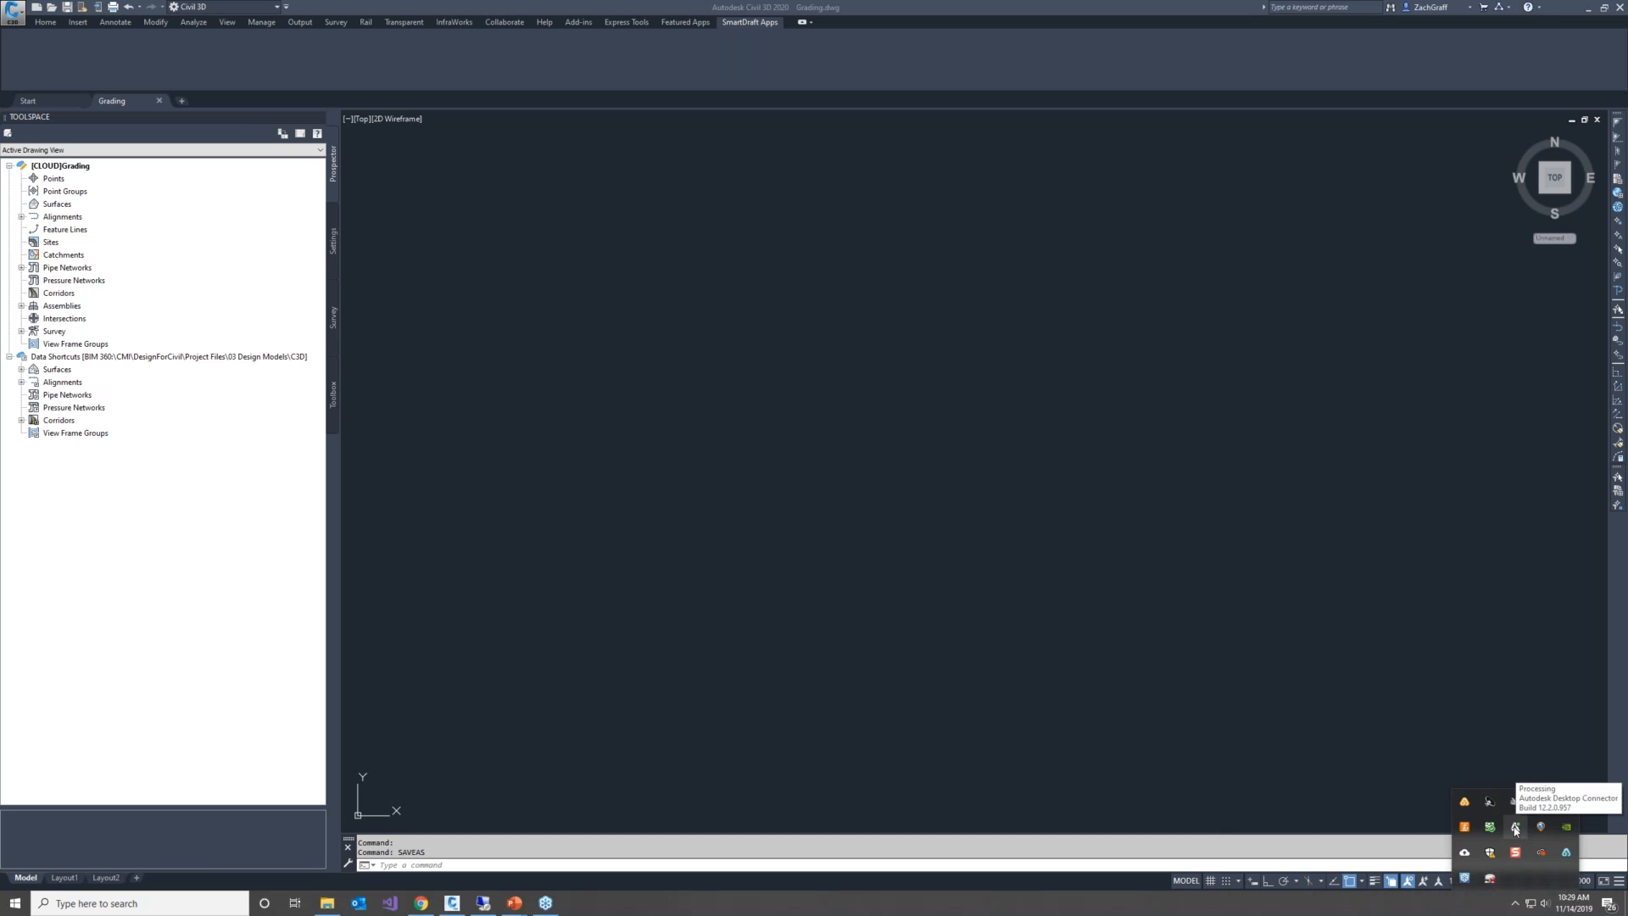
right_click(1515, 828)
click(1447, 768)
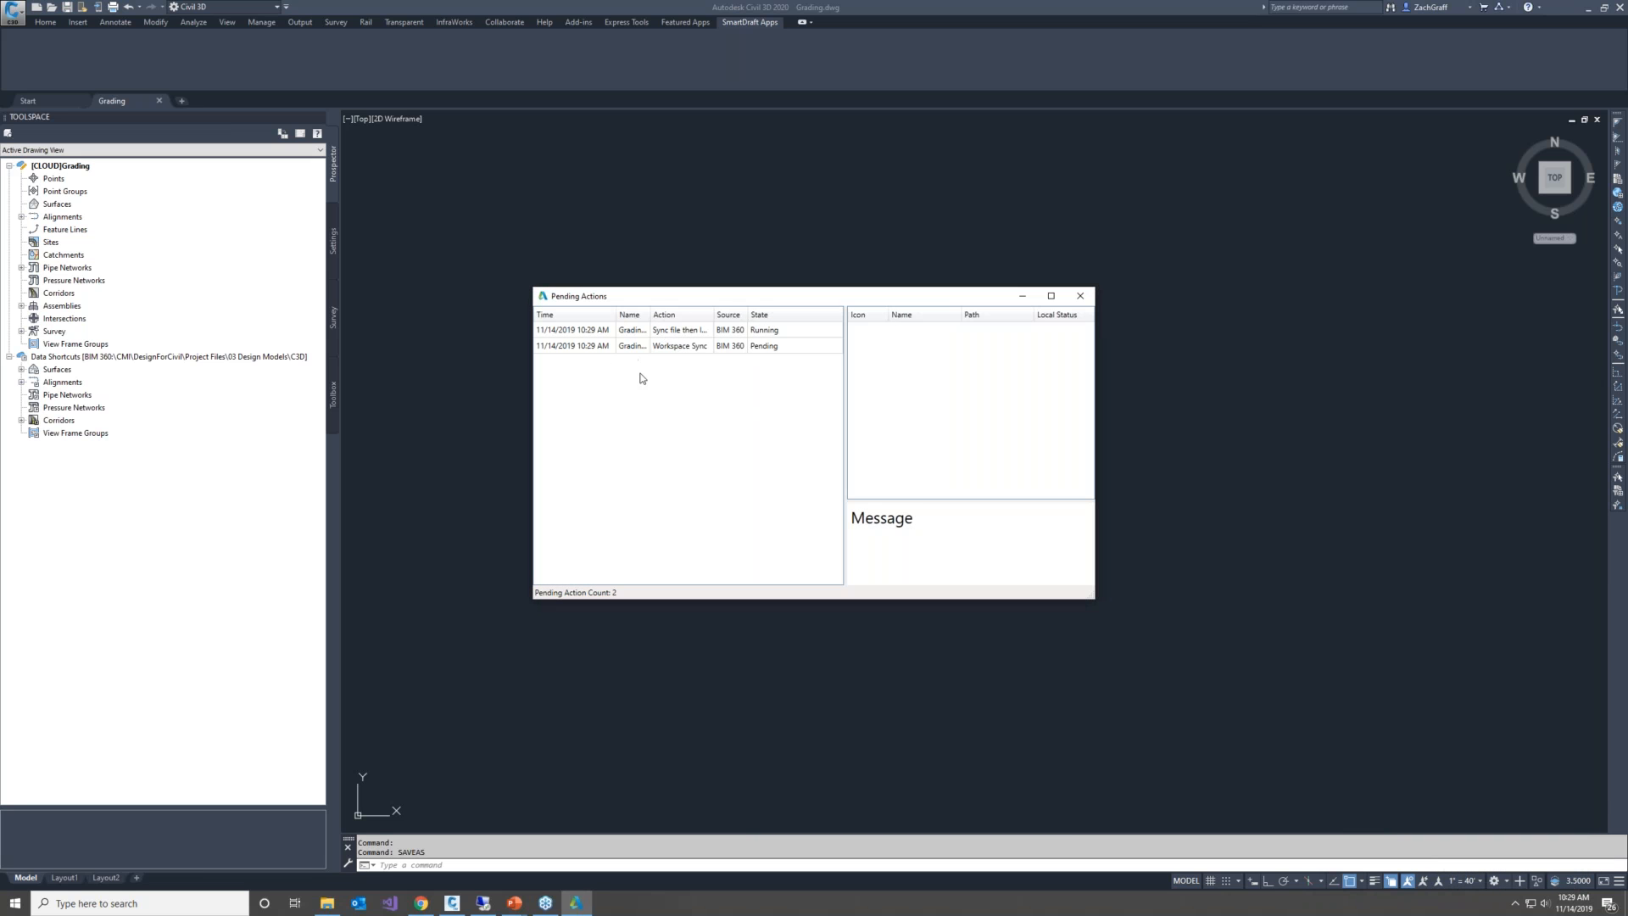
drag(650, 315, 689, 314)
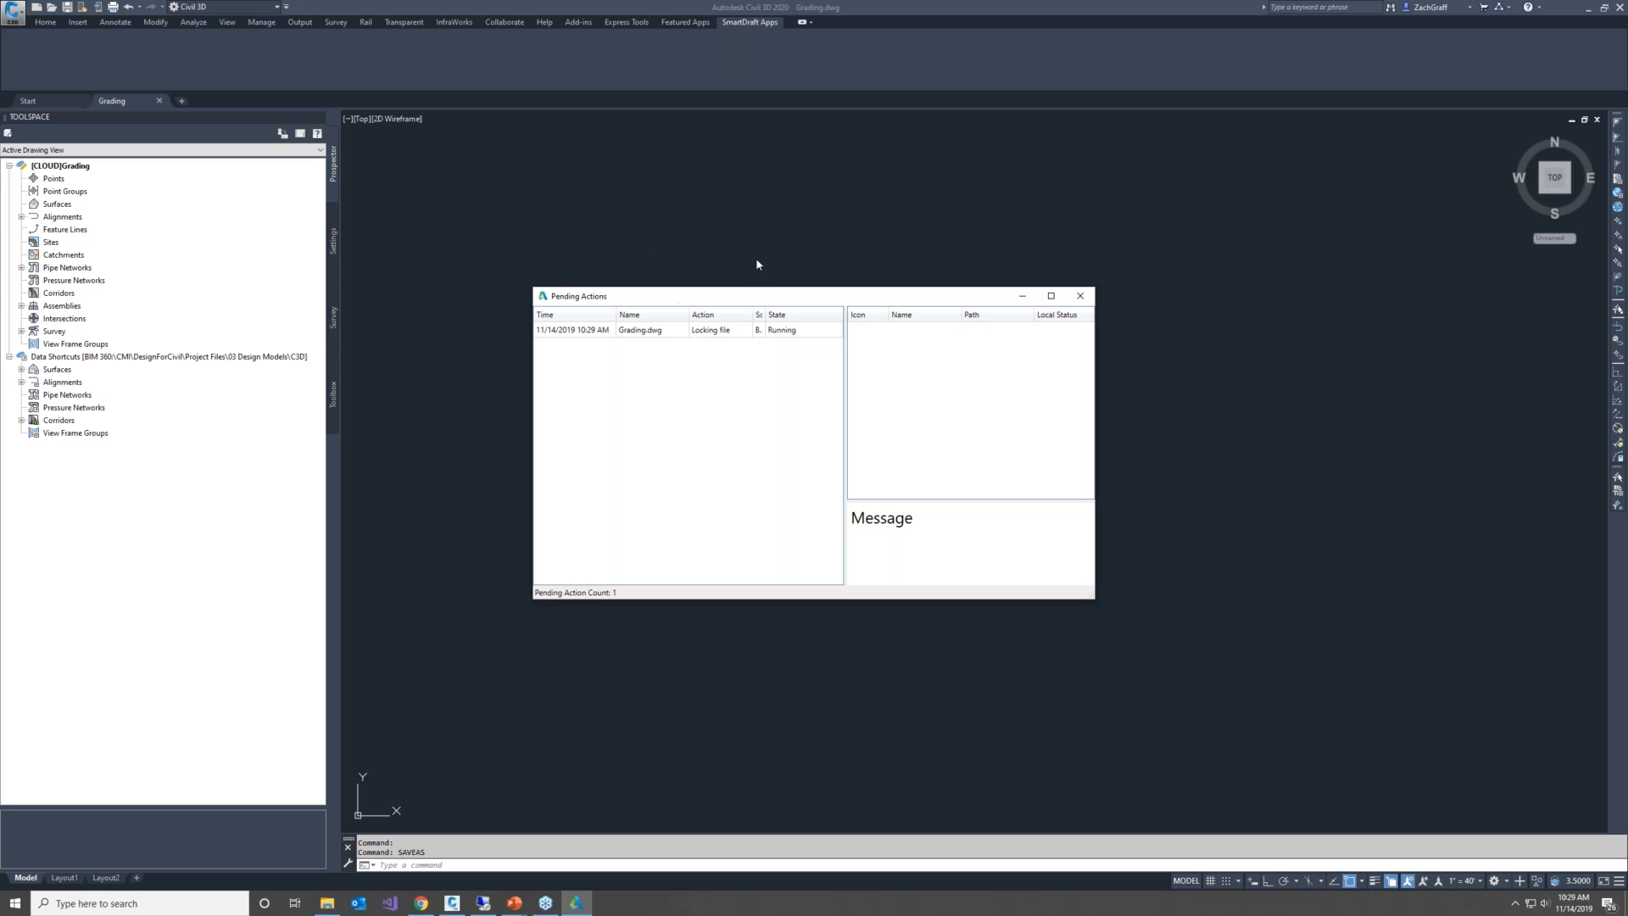
click(1079, 296)
Switch to BIM 360 Document Management and check that Grading.dwg is listed and locked in the C3D folder
click(421, 903)
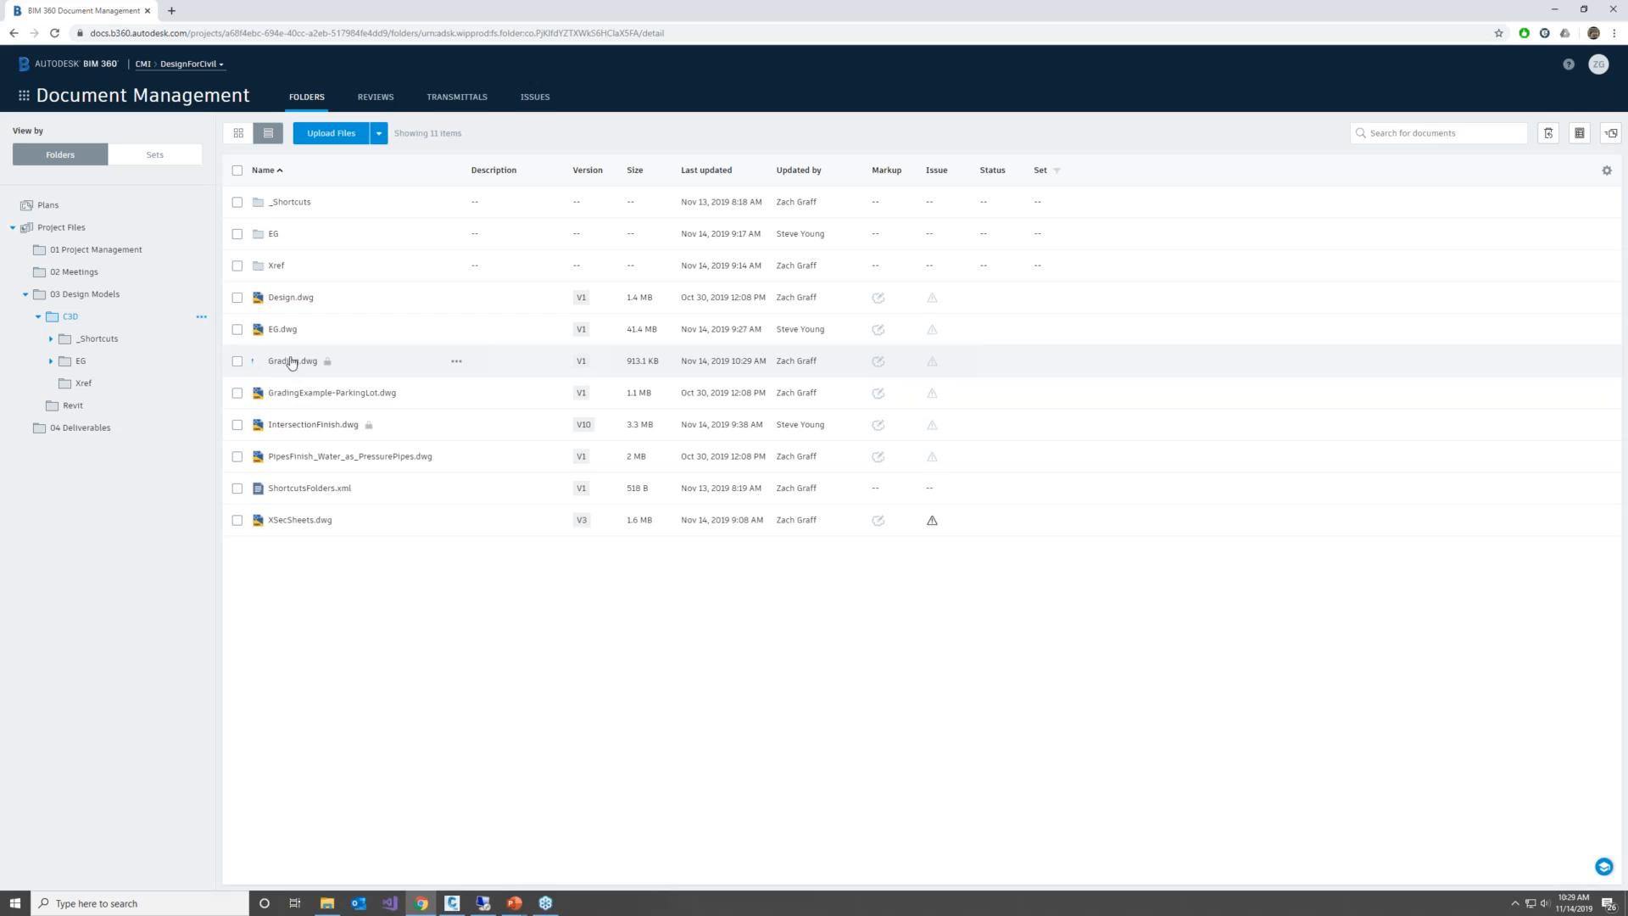
mouse_move(322, 364)
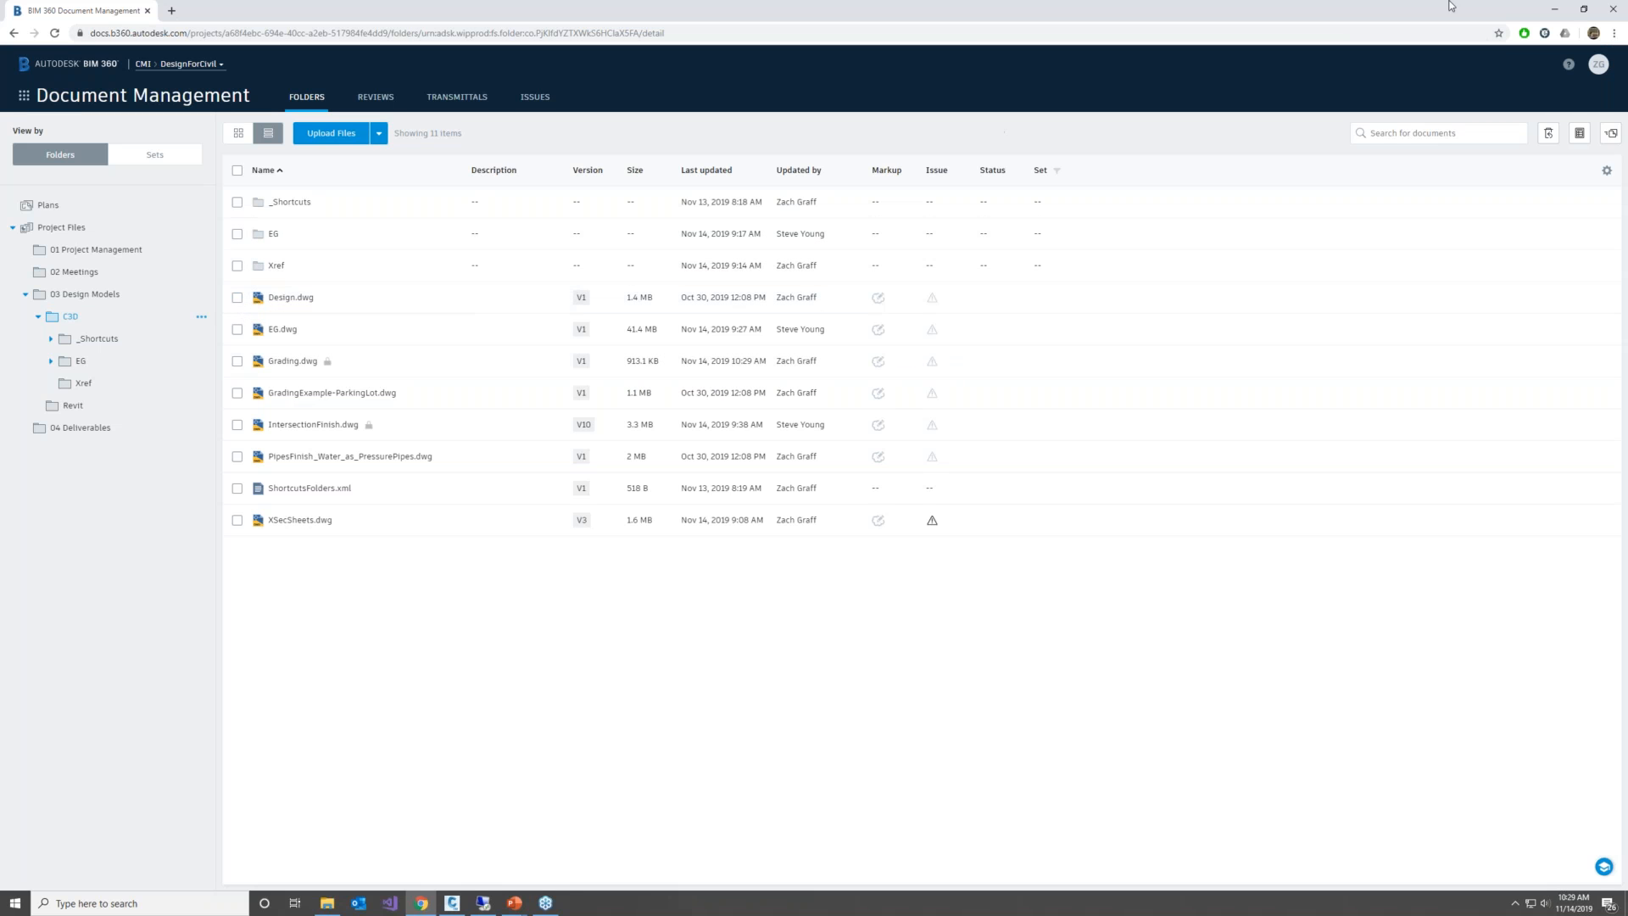
Return to Civil 3D and attach GradingBase.dwg from the DesignForCivil project's C3D Xref folder to Grading.dwg as an overlay reference
click(1554, 9)
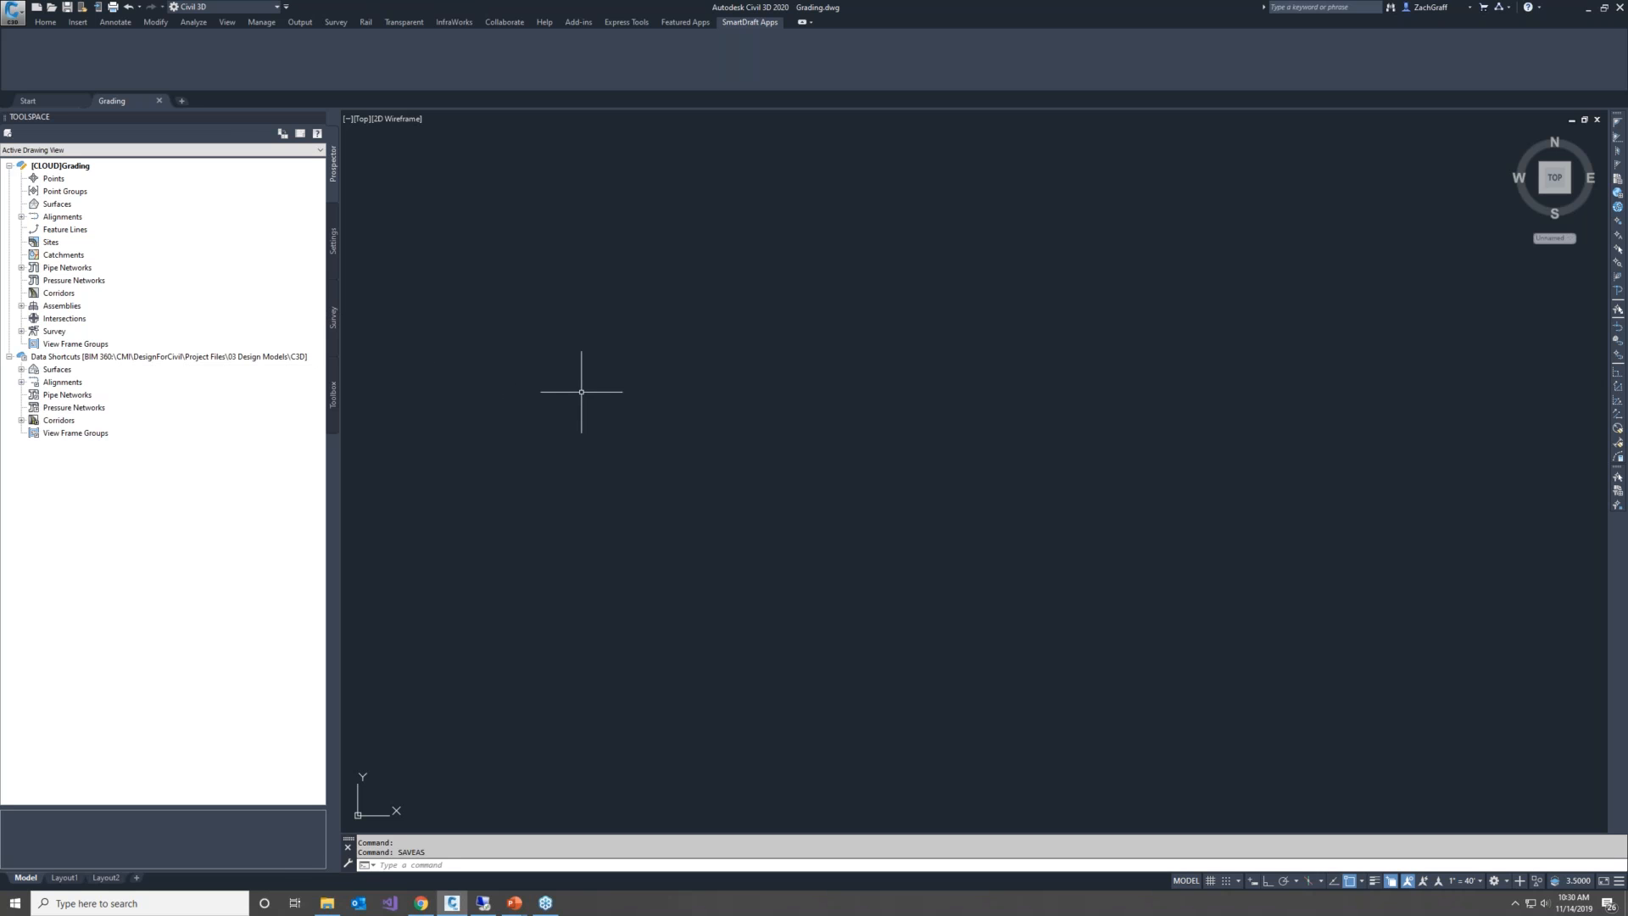
text(xa)
key(Return)
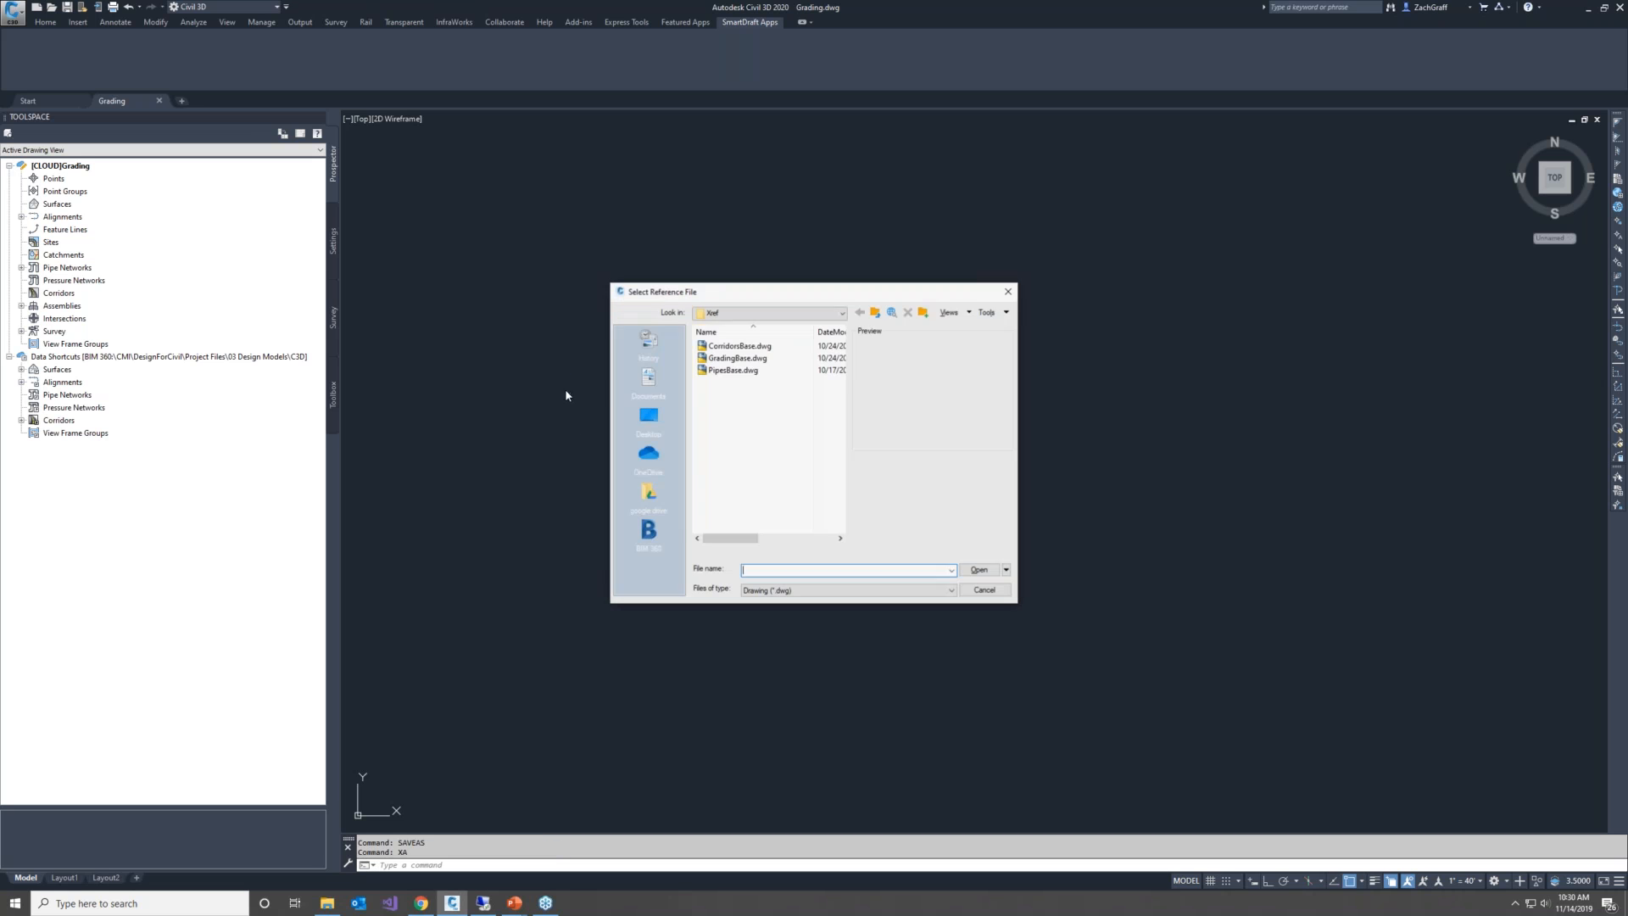
click(758, 313)
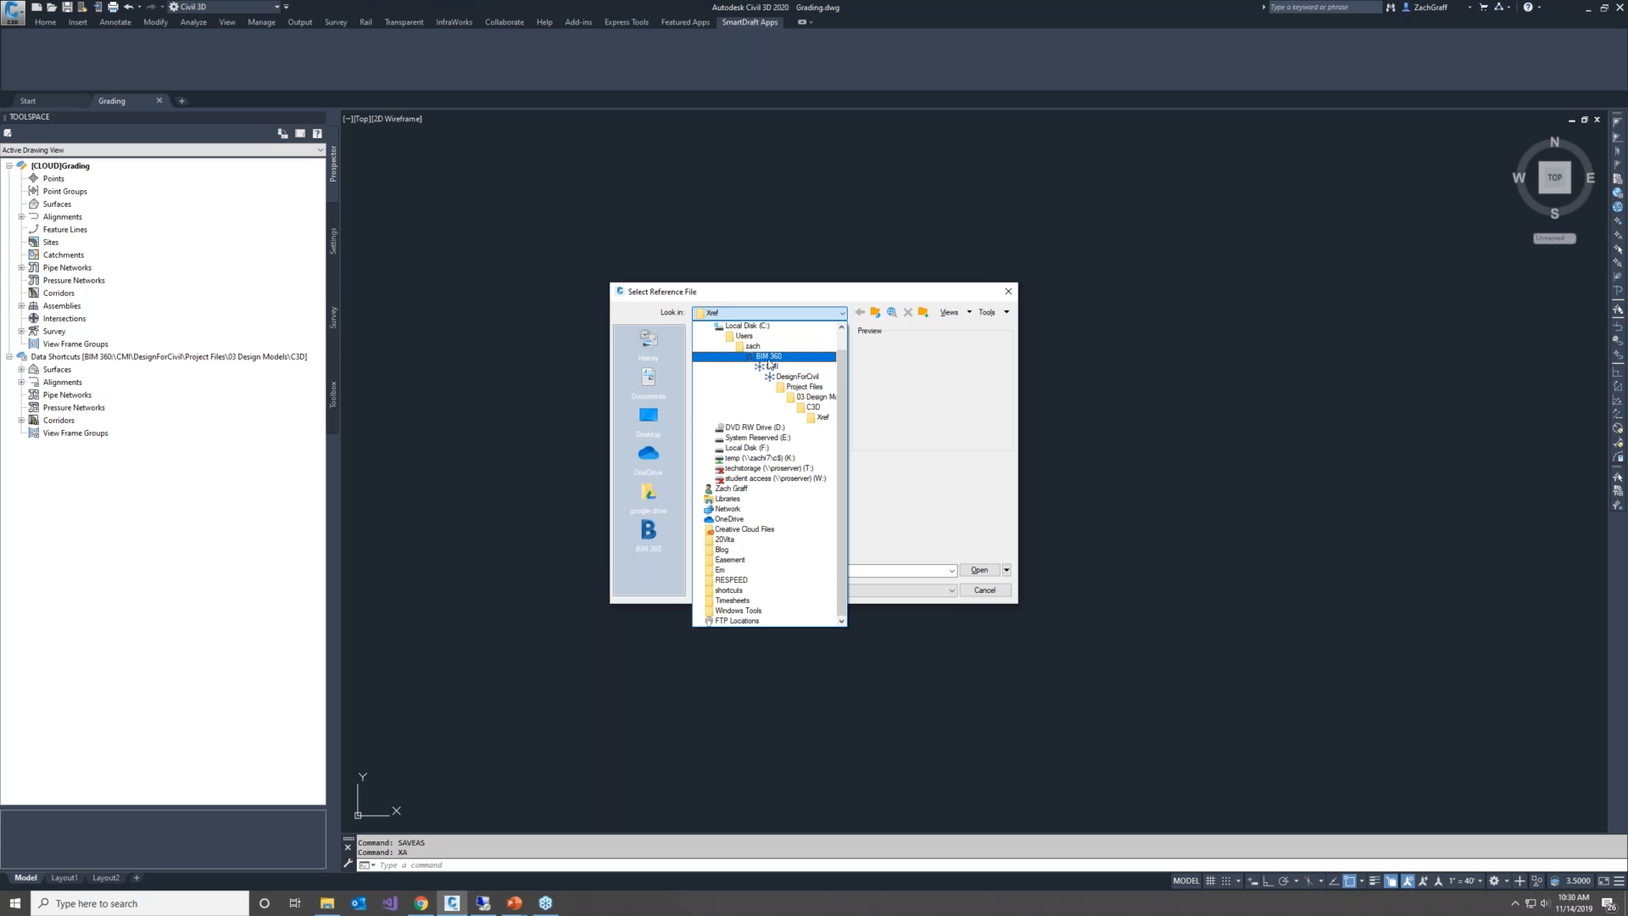
click(814, 418)
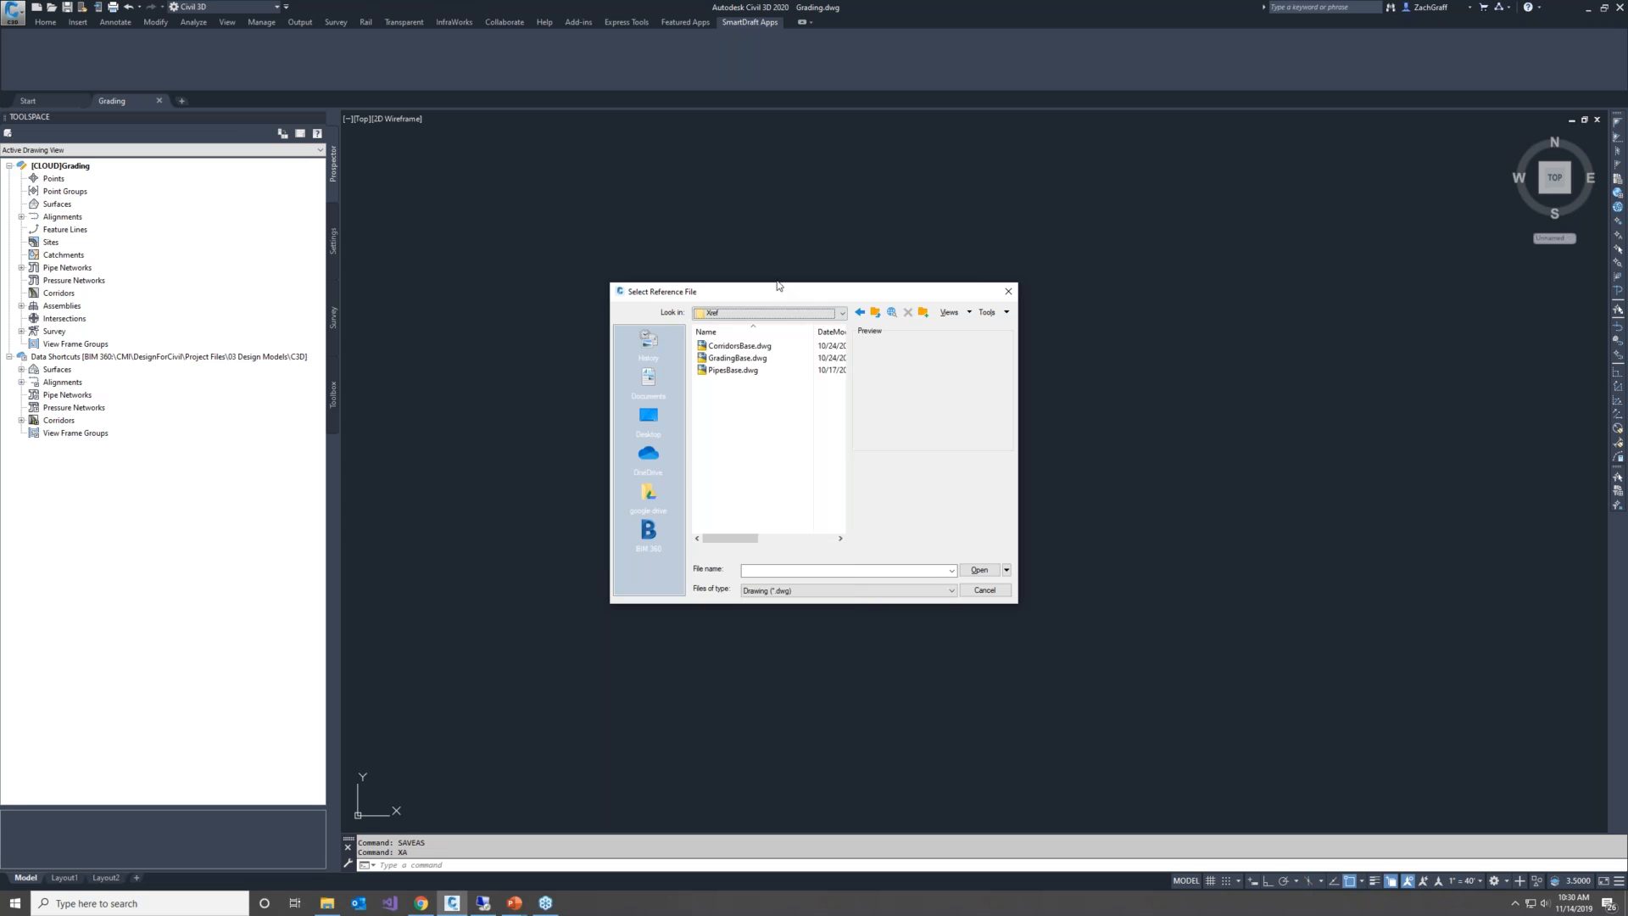
click(736, 358)
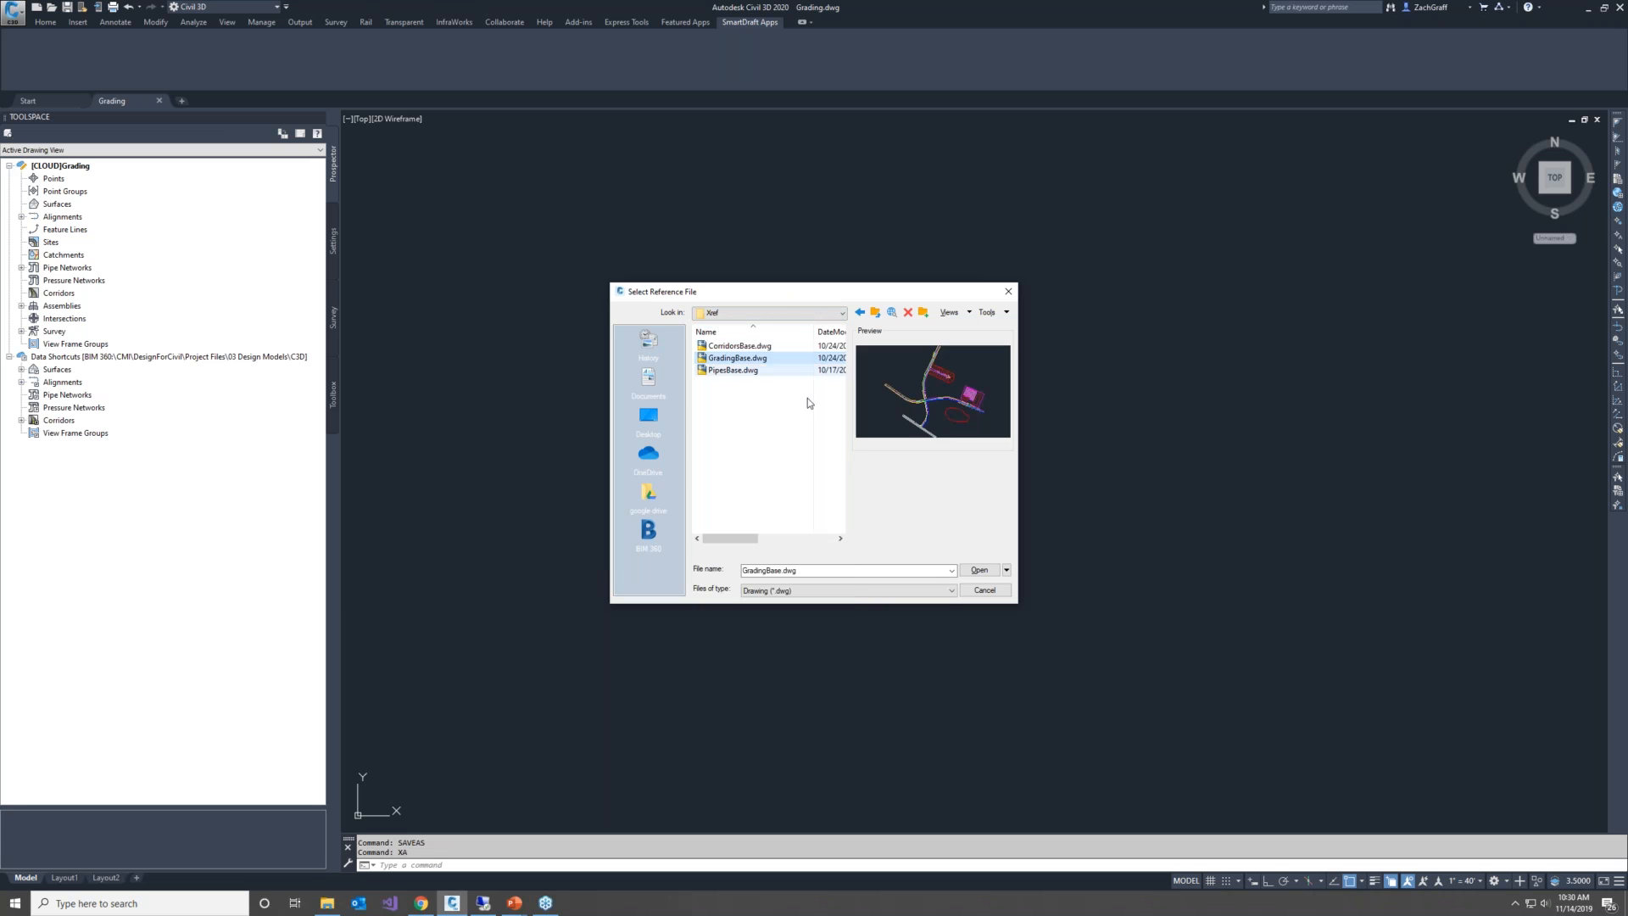
click(979, 570)
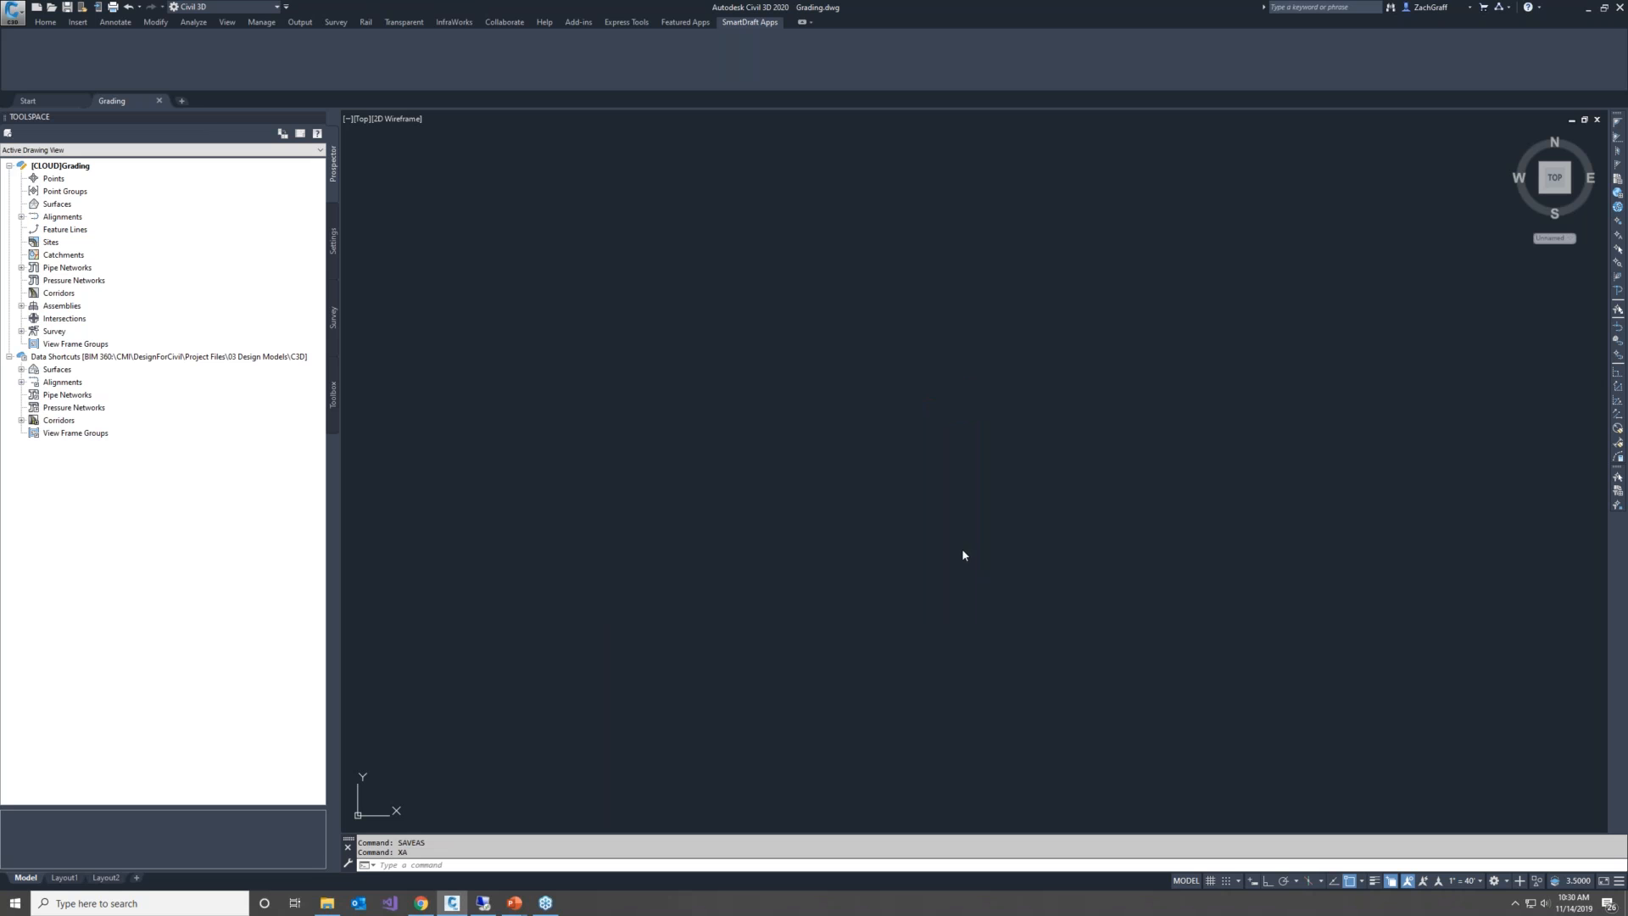
click(721, 514)
click(855, 574)
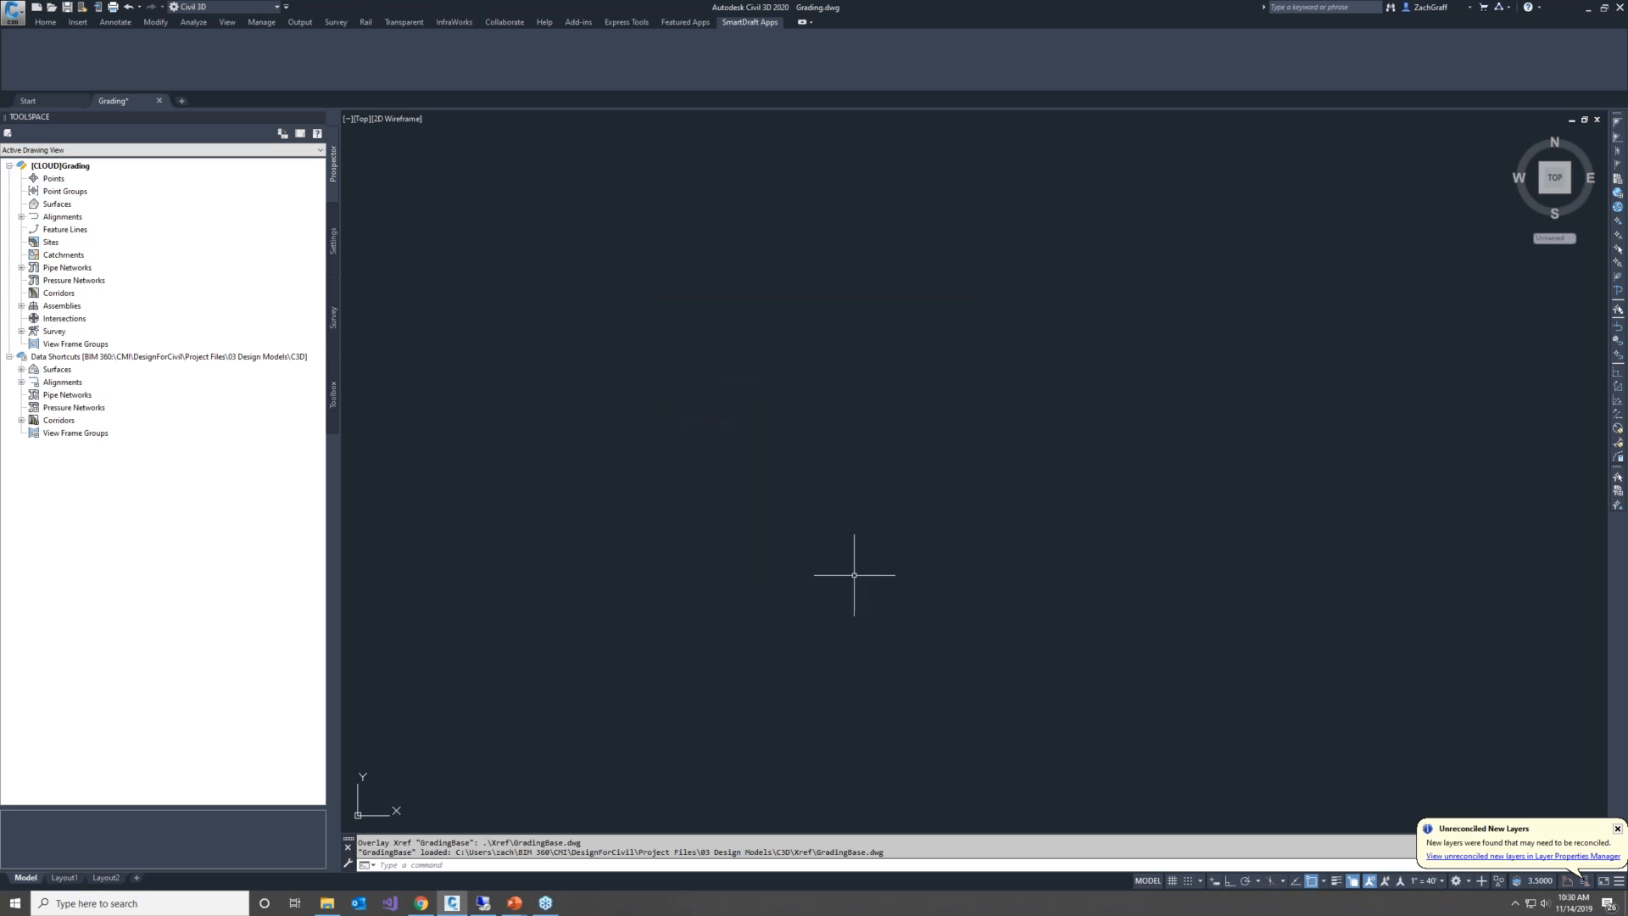
text(ZE)
key(Return)
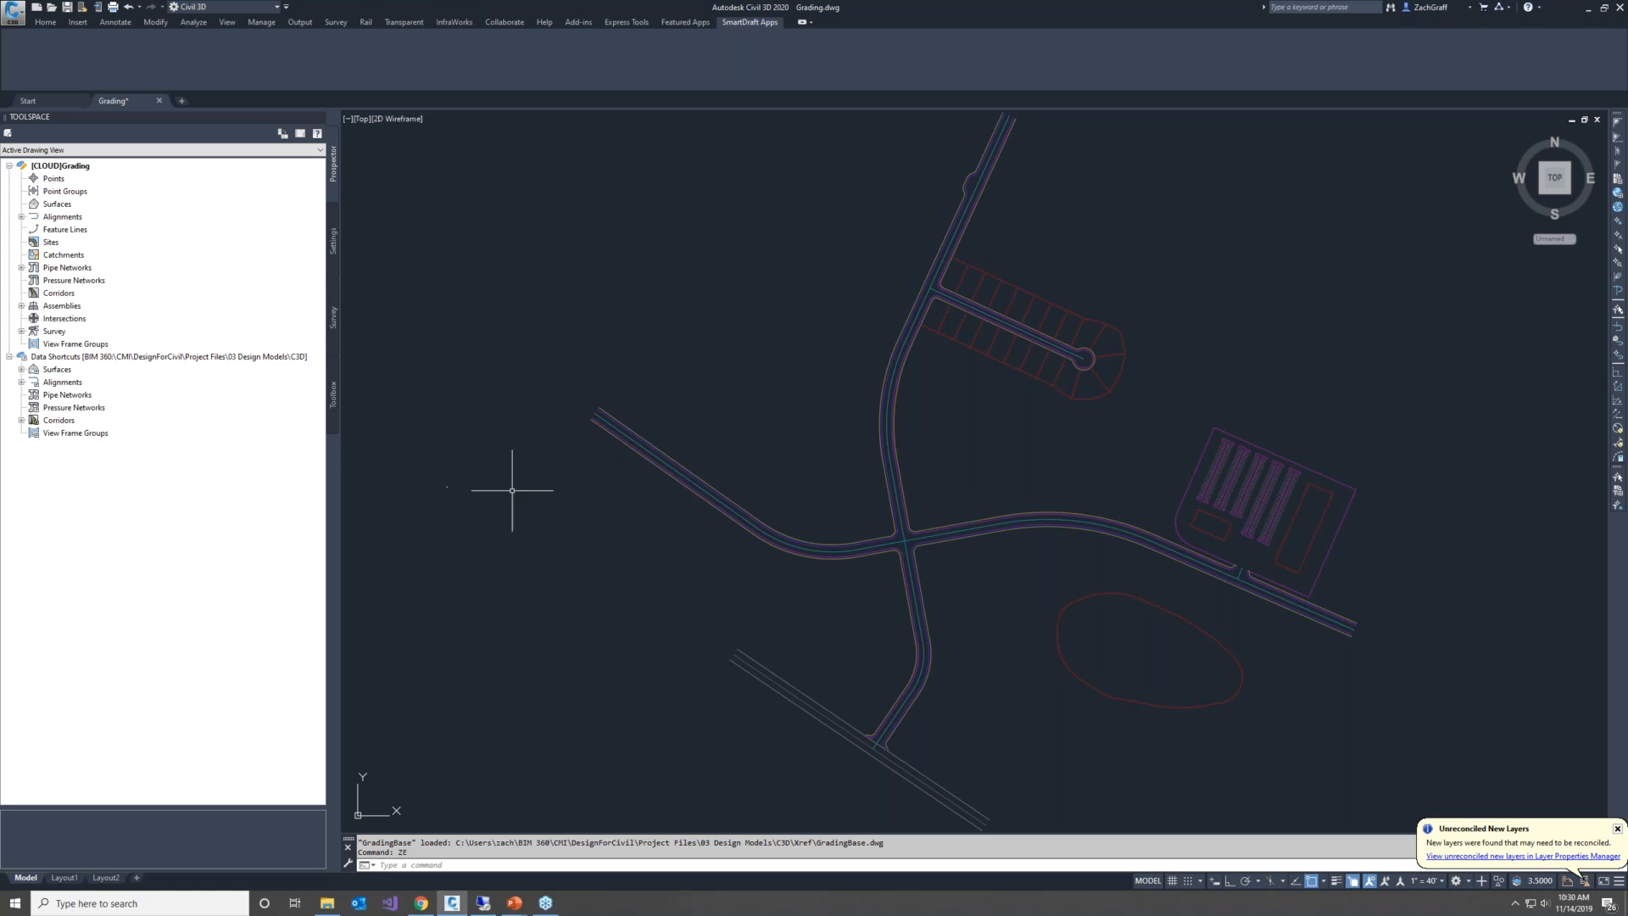
Try to set the data shortcuts working folder to a location outside the BIM 360 project
right_click(56, 357)
click(124, 408)
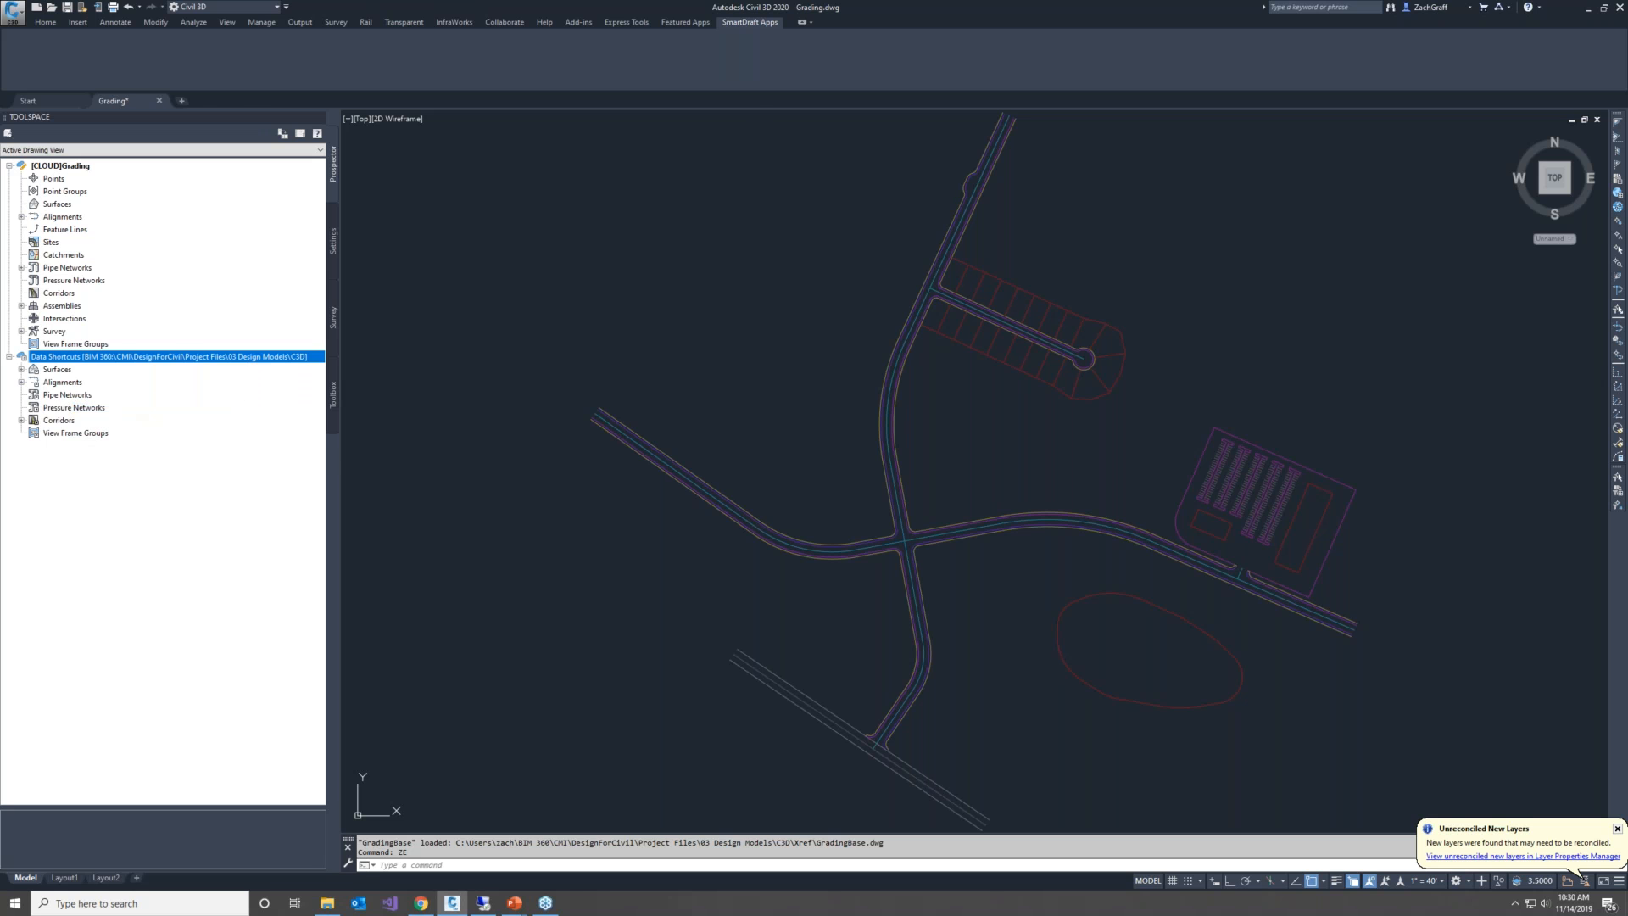
click(170, 32)
click(648, 436)
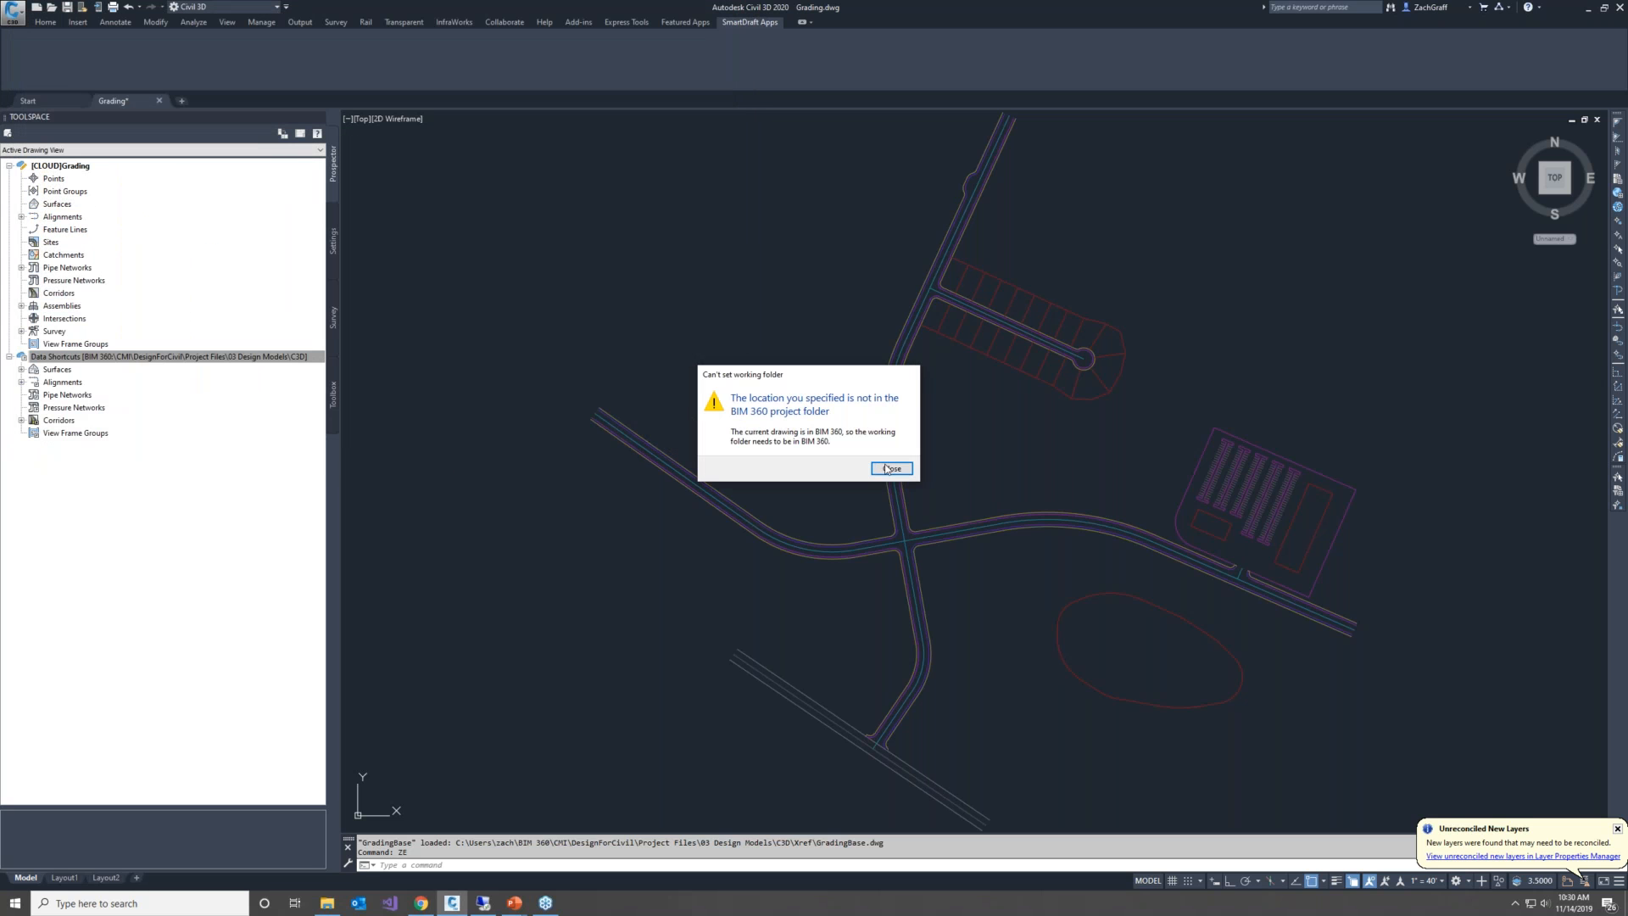
click(886, 469)
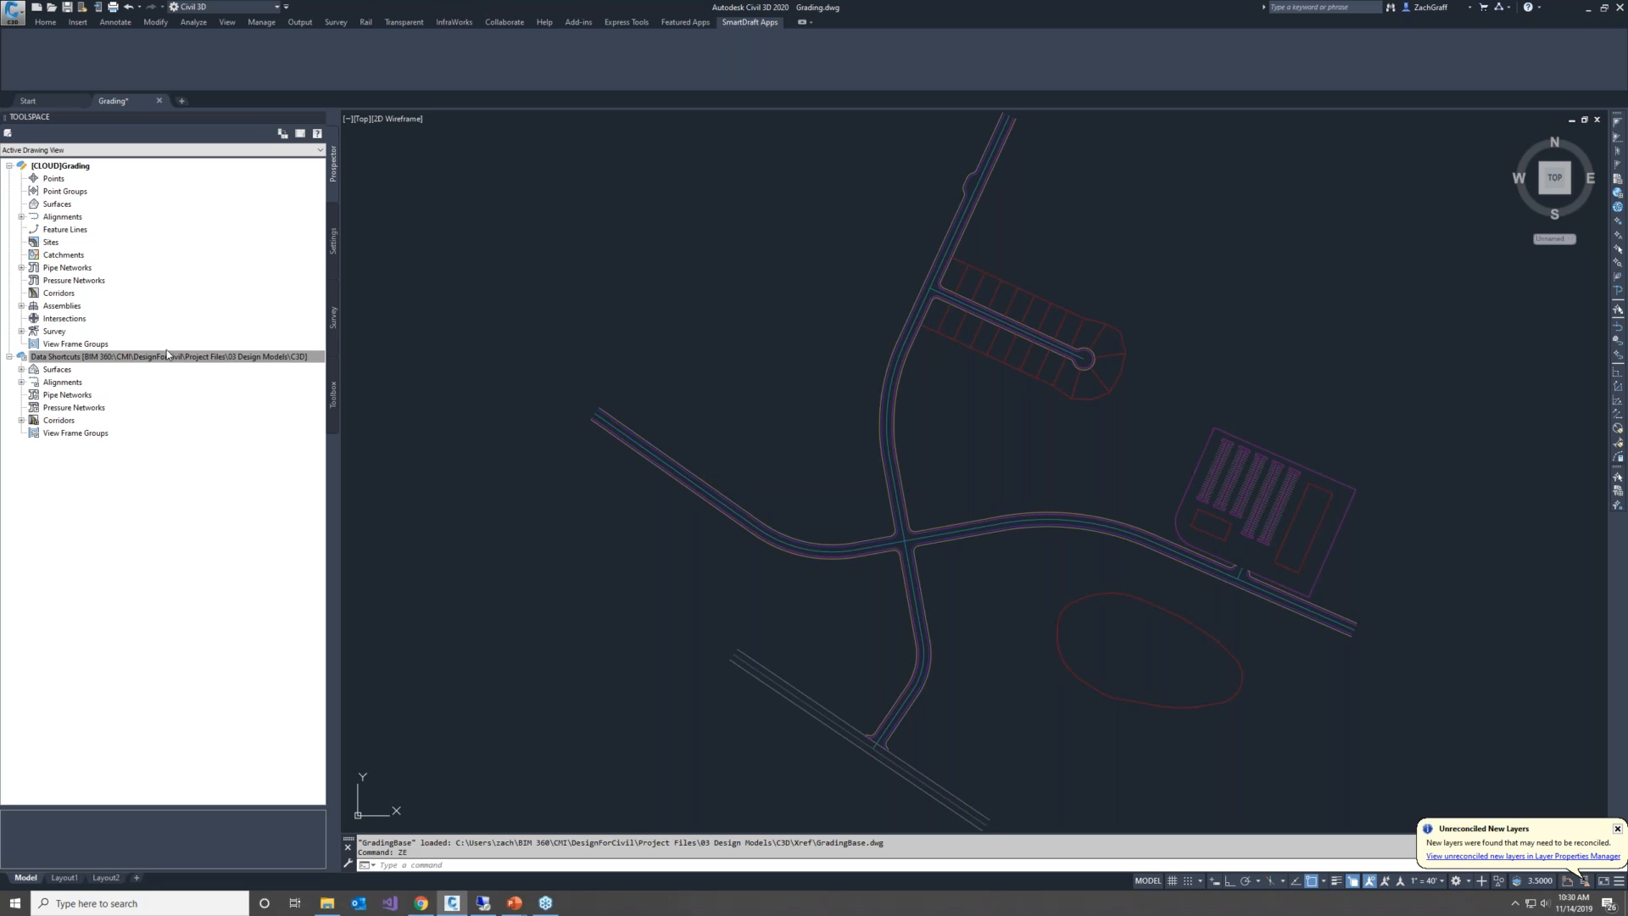
Set the data shortcuts working folder to BIM 360 > CMI > DesignForCivil > Project Files > 03 Design Models
right_click(141, 360)
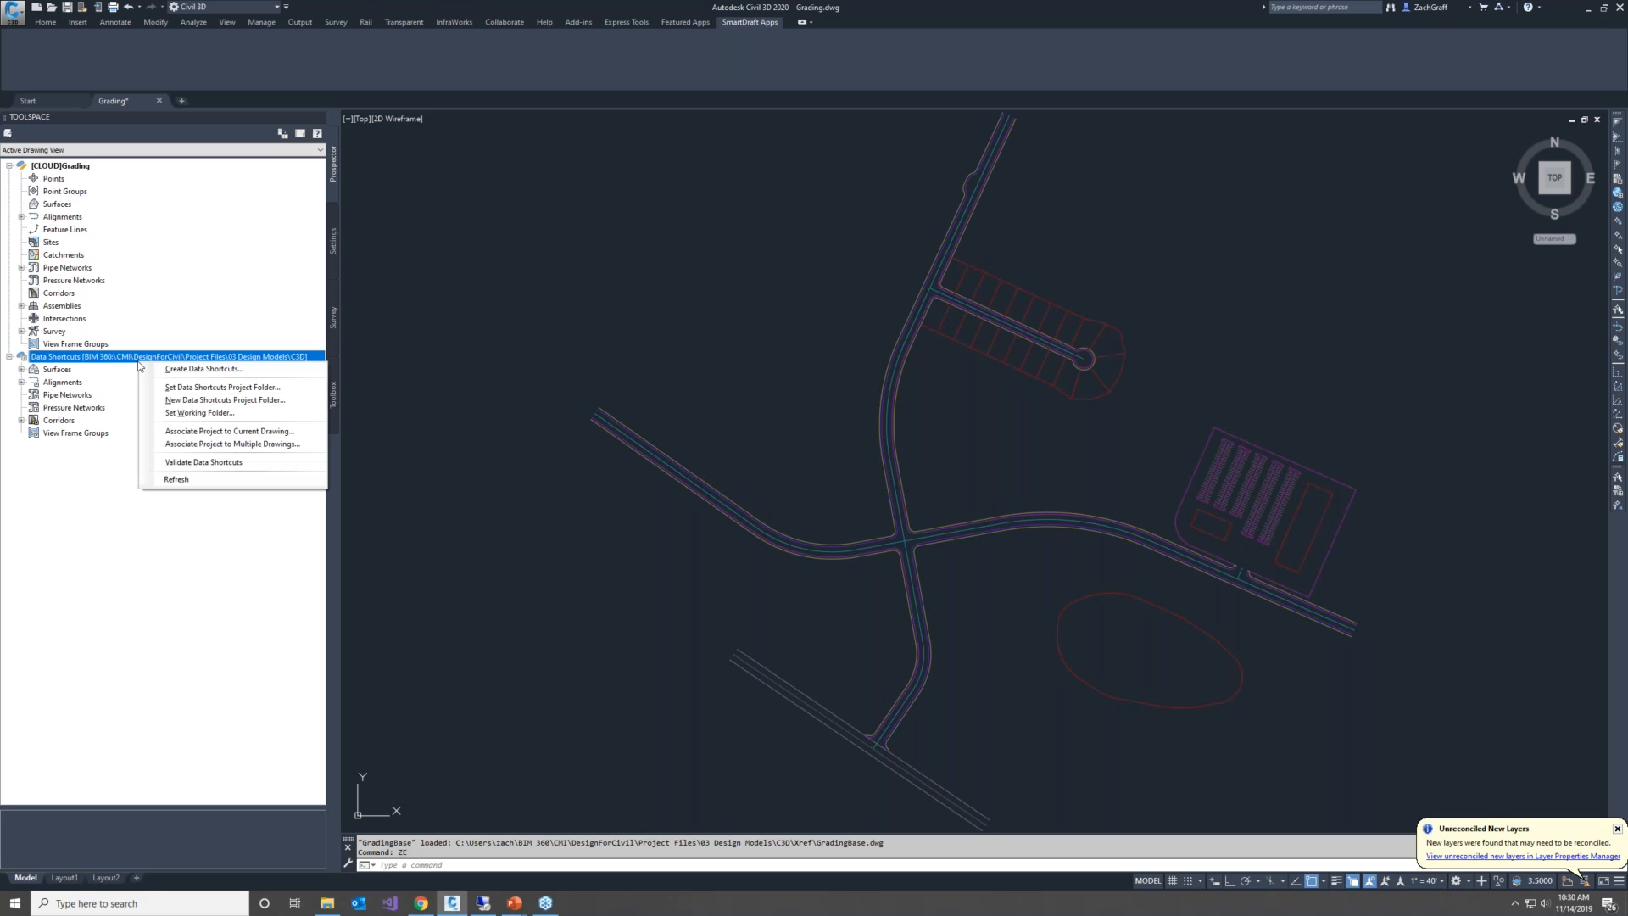
click(188, 414)
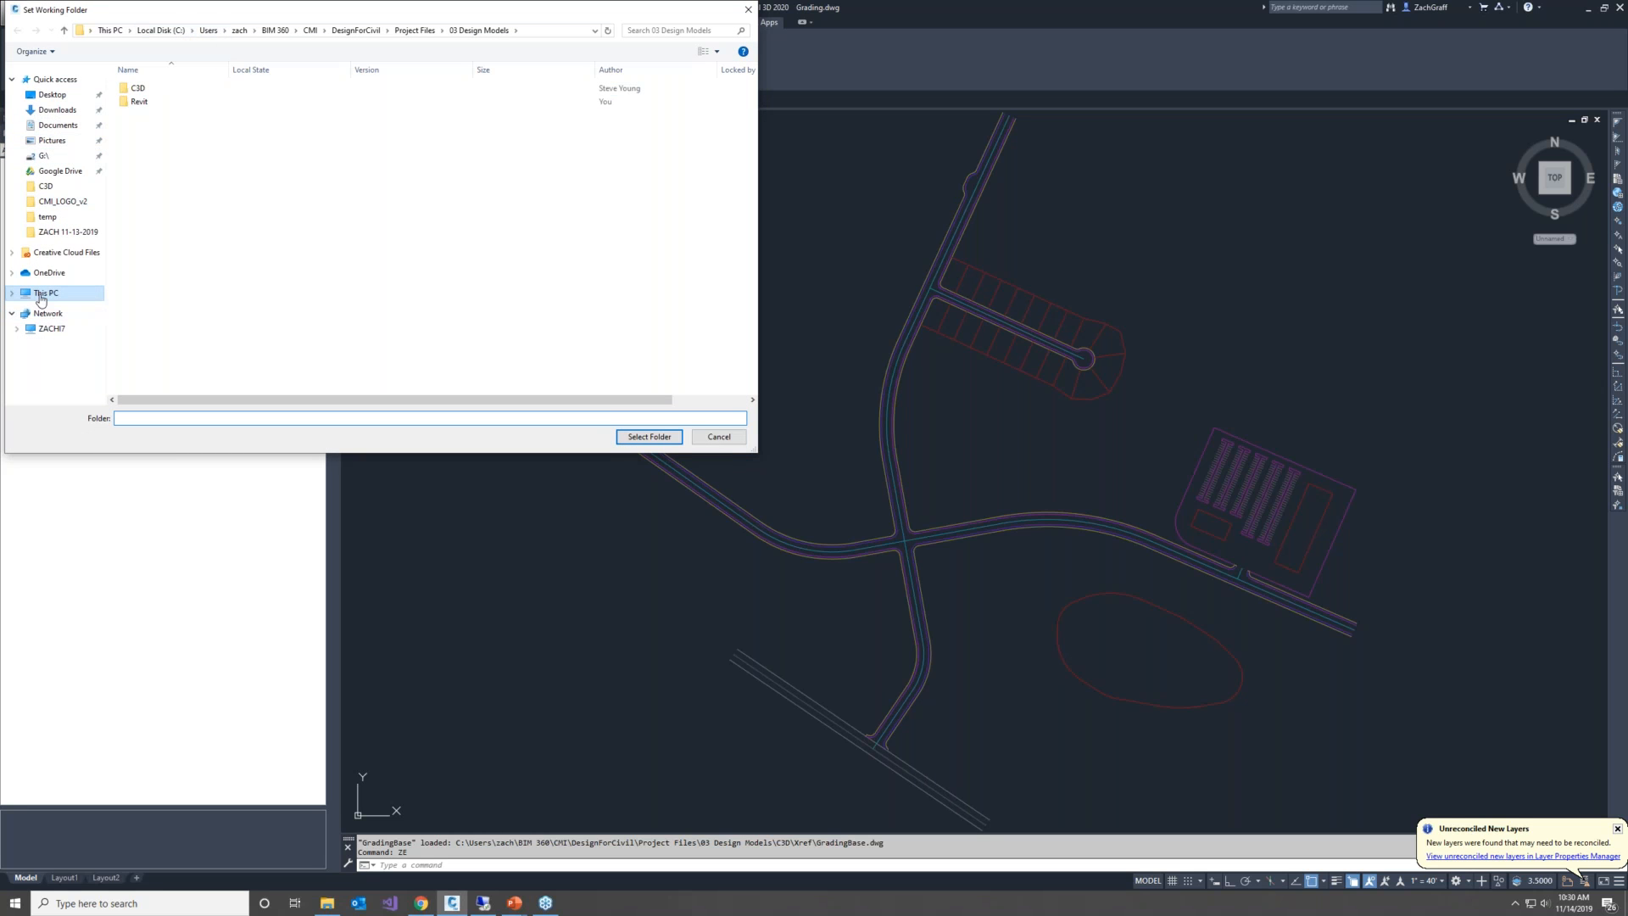
click(40, 298)
double_click(328, 219)
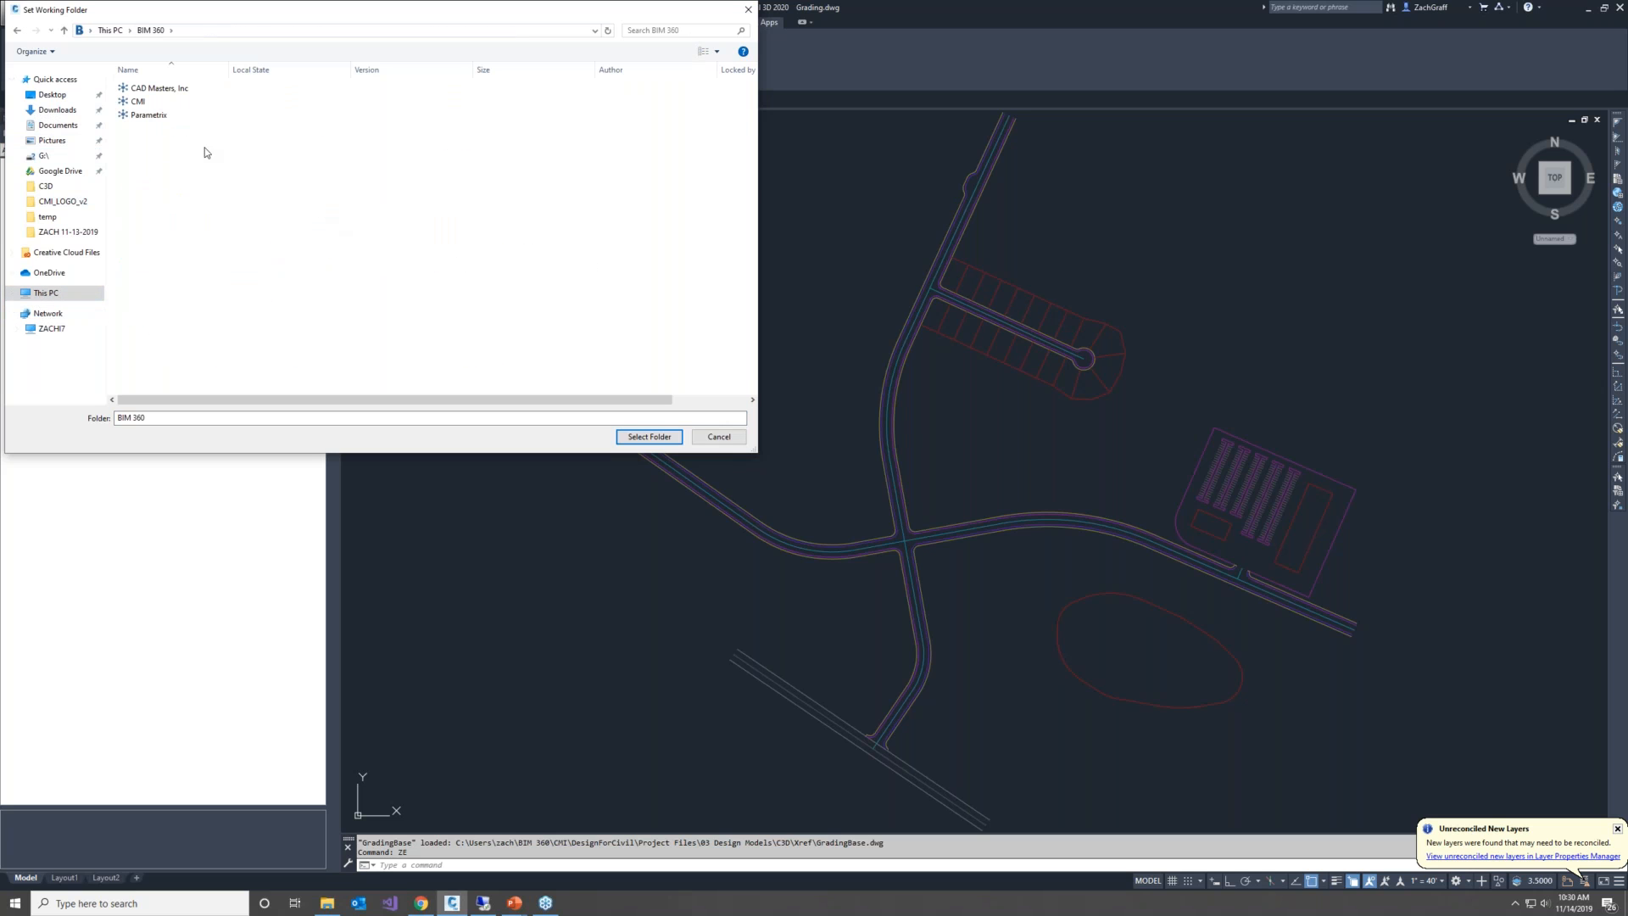
double_click(139, 102)
double_click(144, 89)
double_click(144, 92)
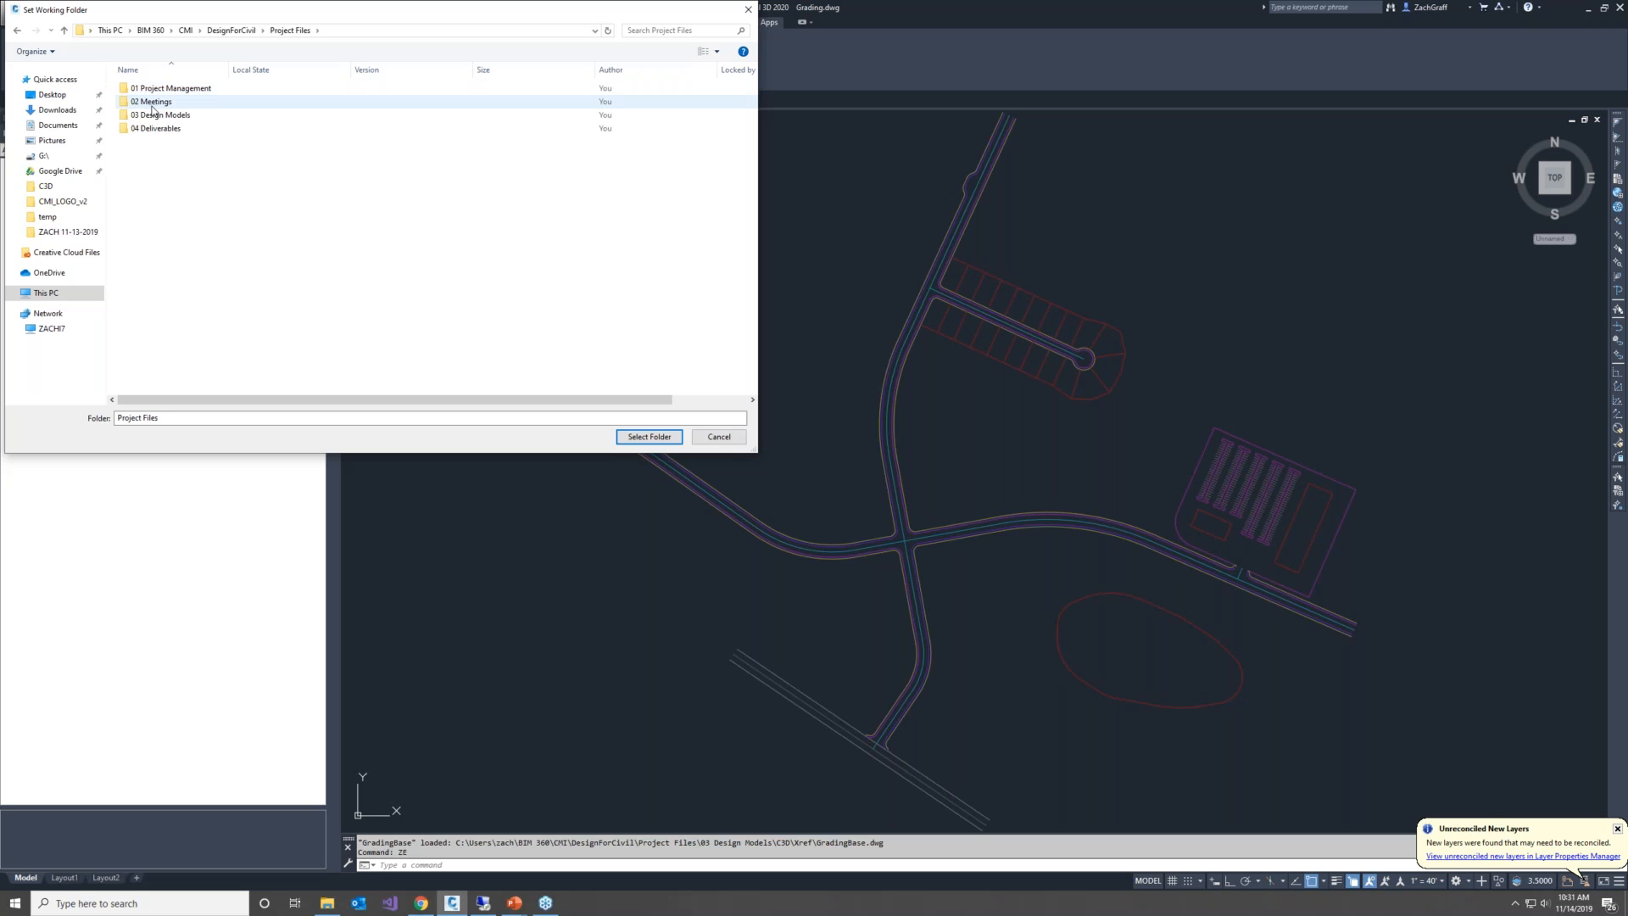
double_click(157, 115)
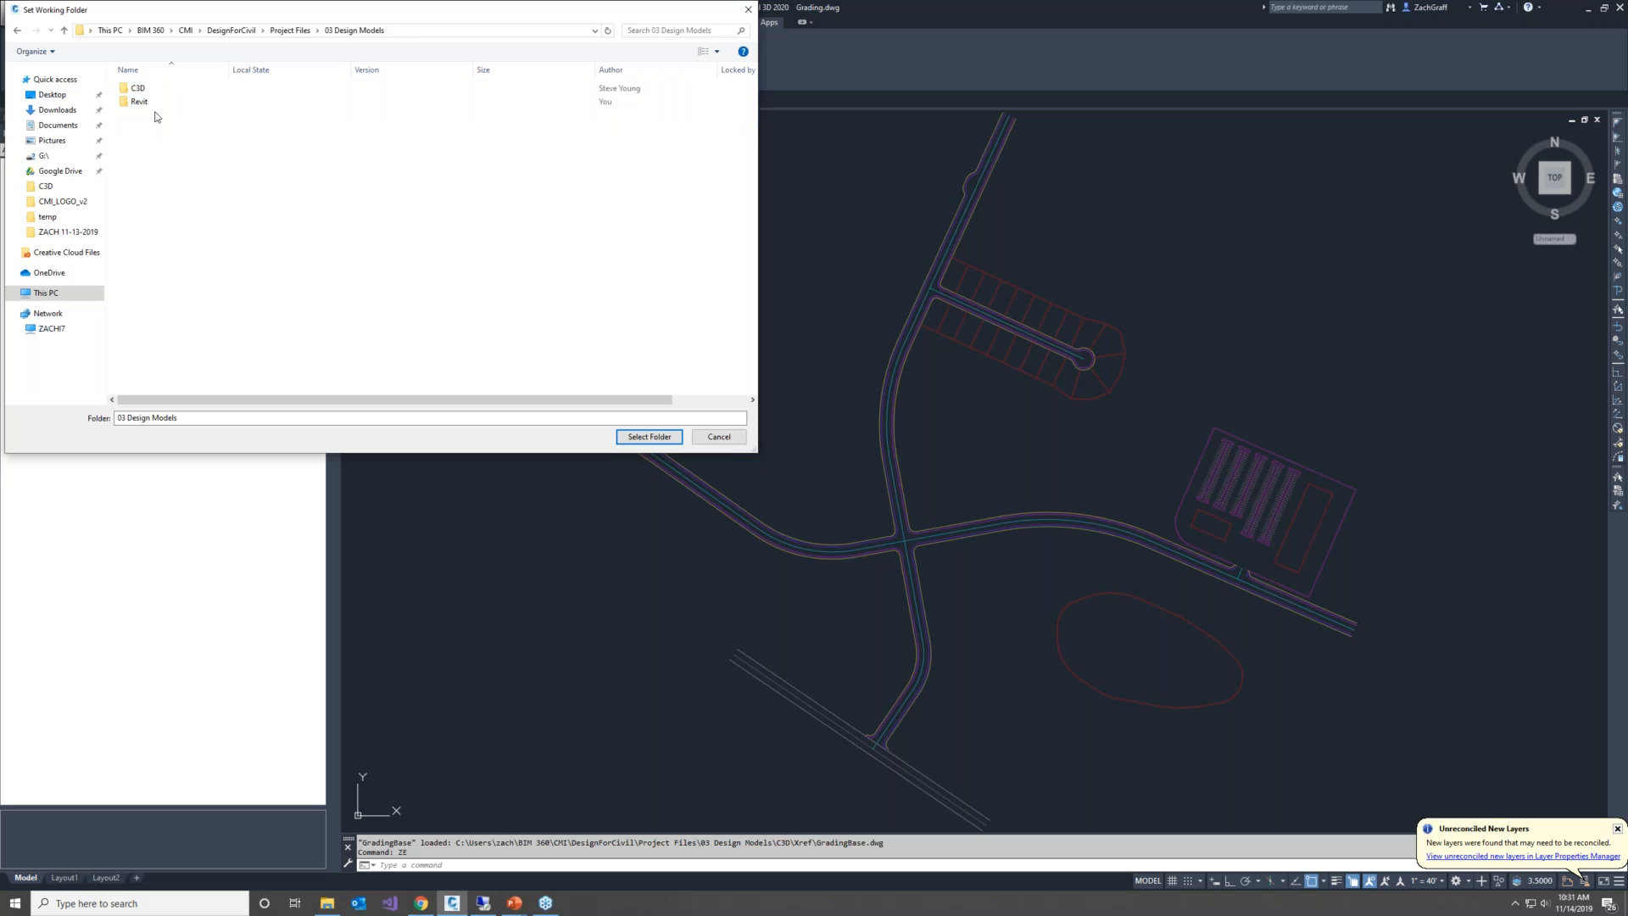
click(650, 436)
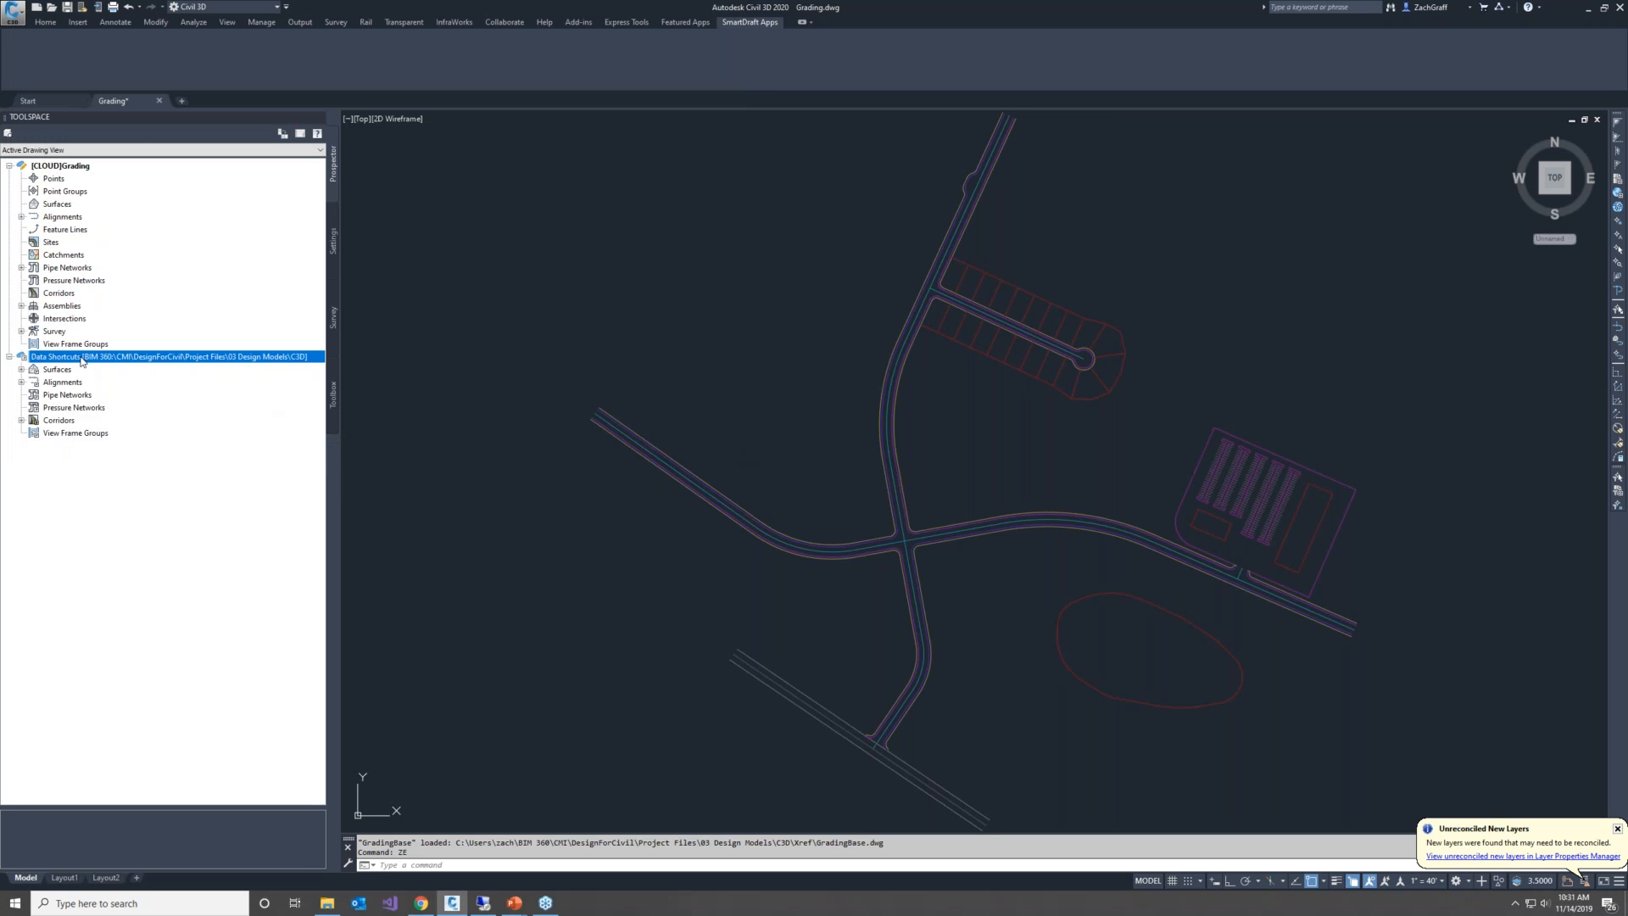
Set C3D as the data shortcuts project folder
right_click(82, 360)
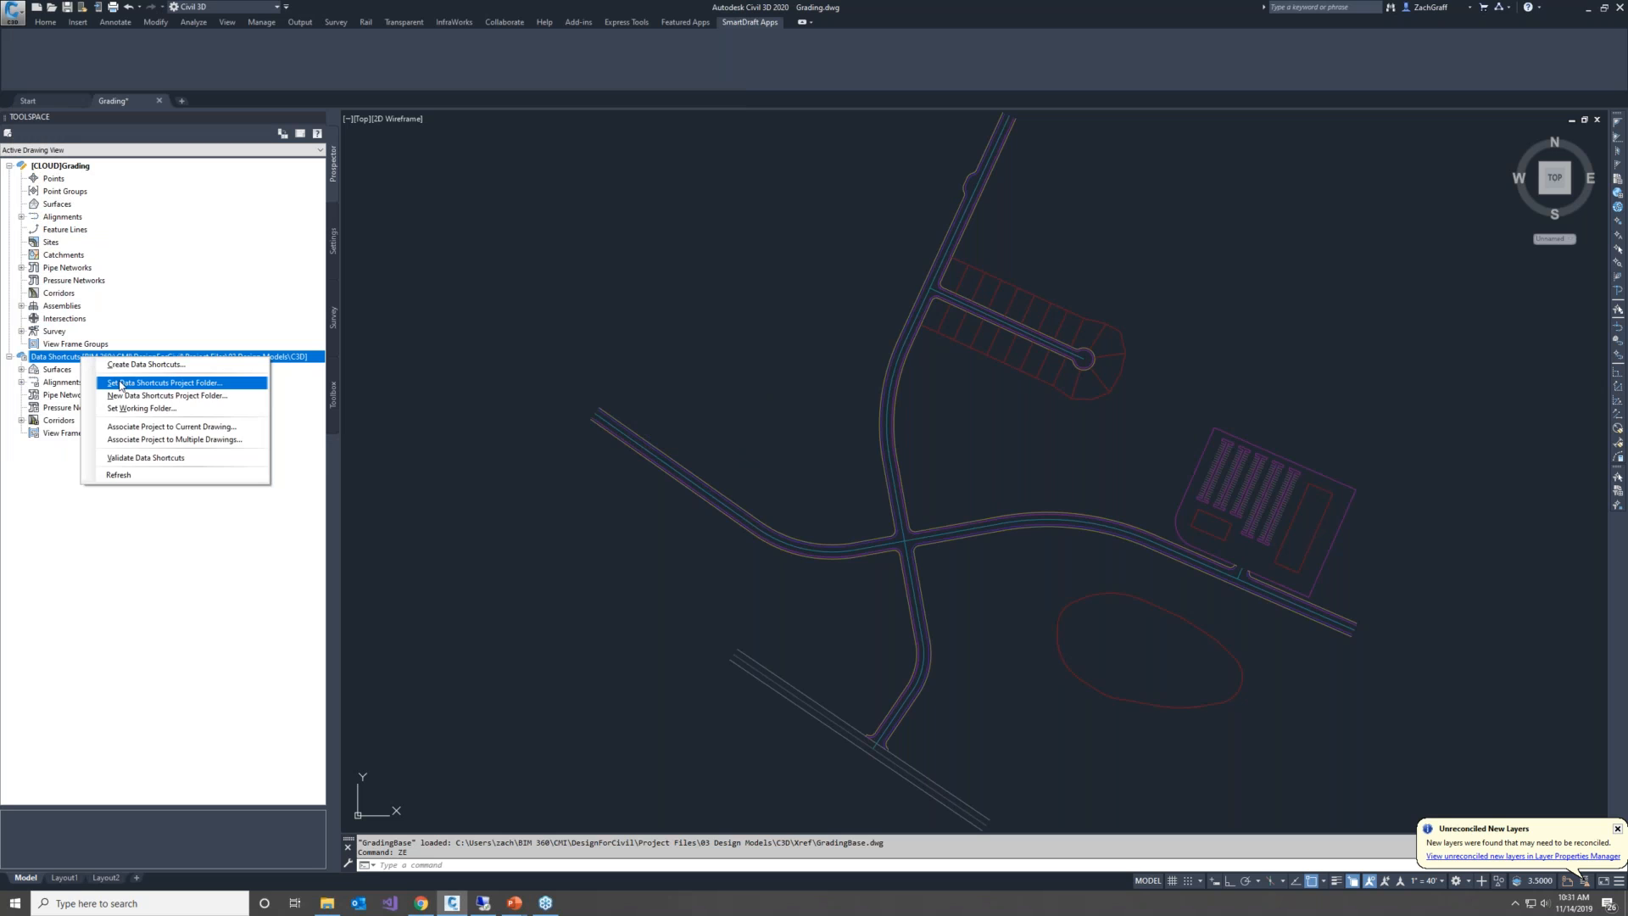
click(120, 385)
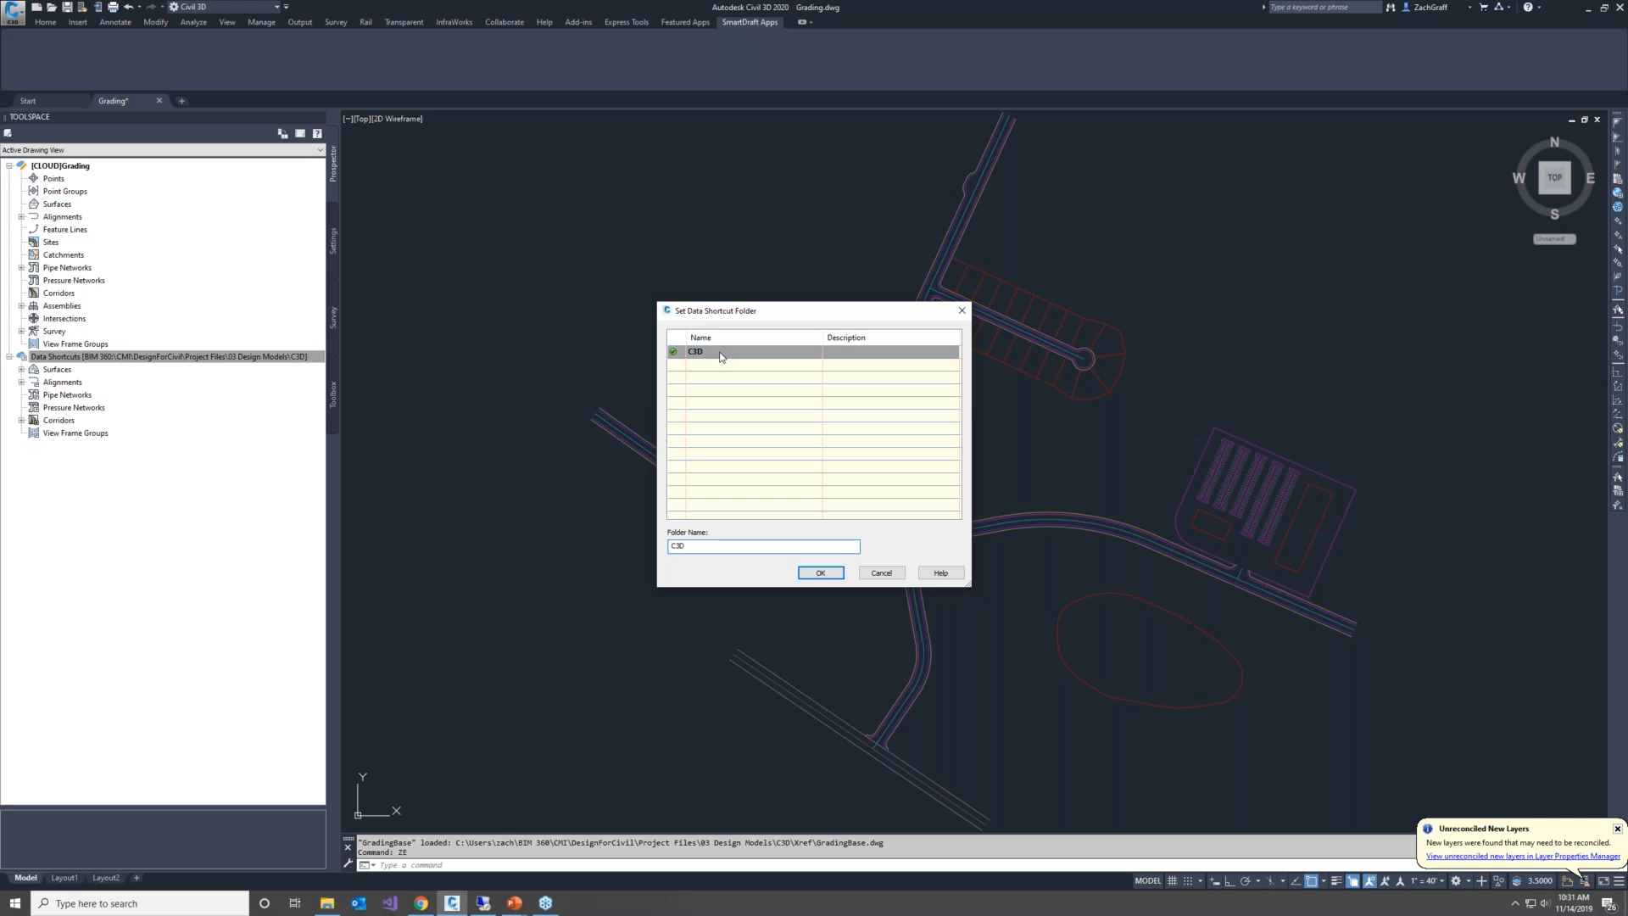
click(820, 573)
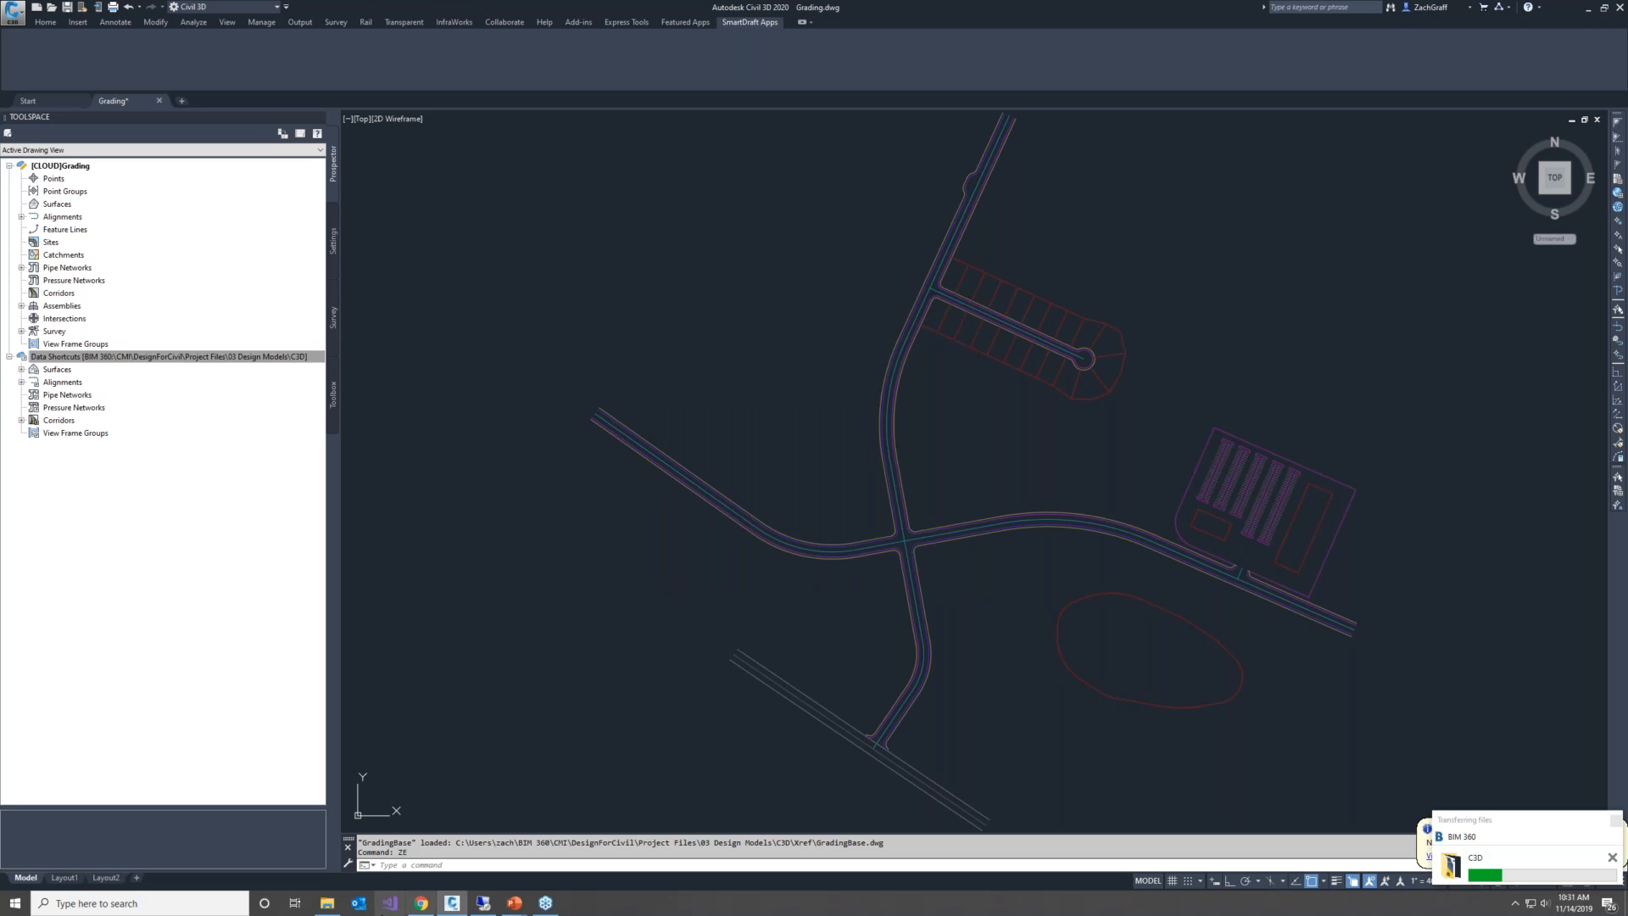
Switch to File Explorer, examine the contents of the C3D project's _Shortcuts folder, and return to Civil 3D
click(331, 904)
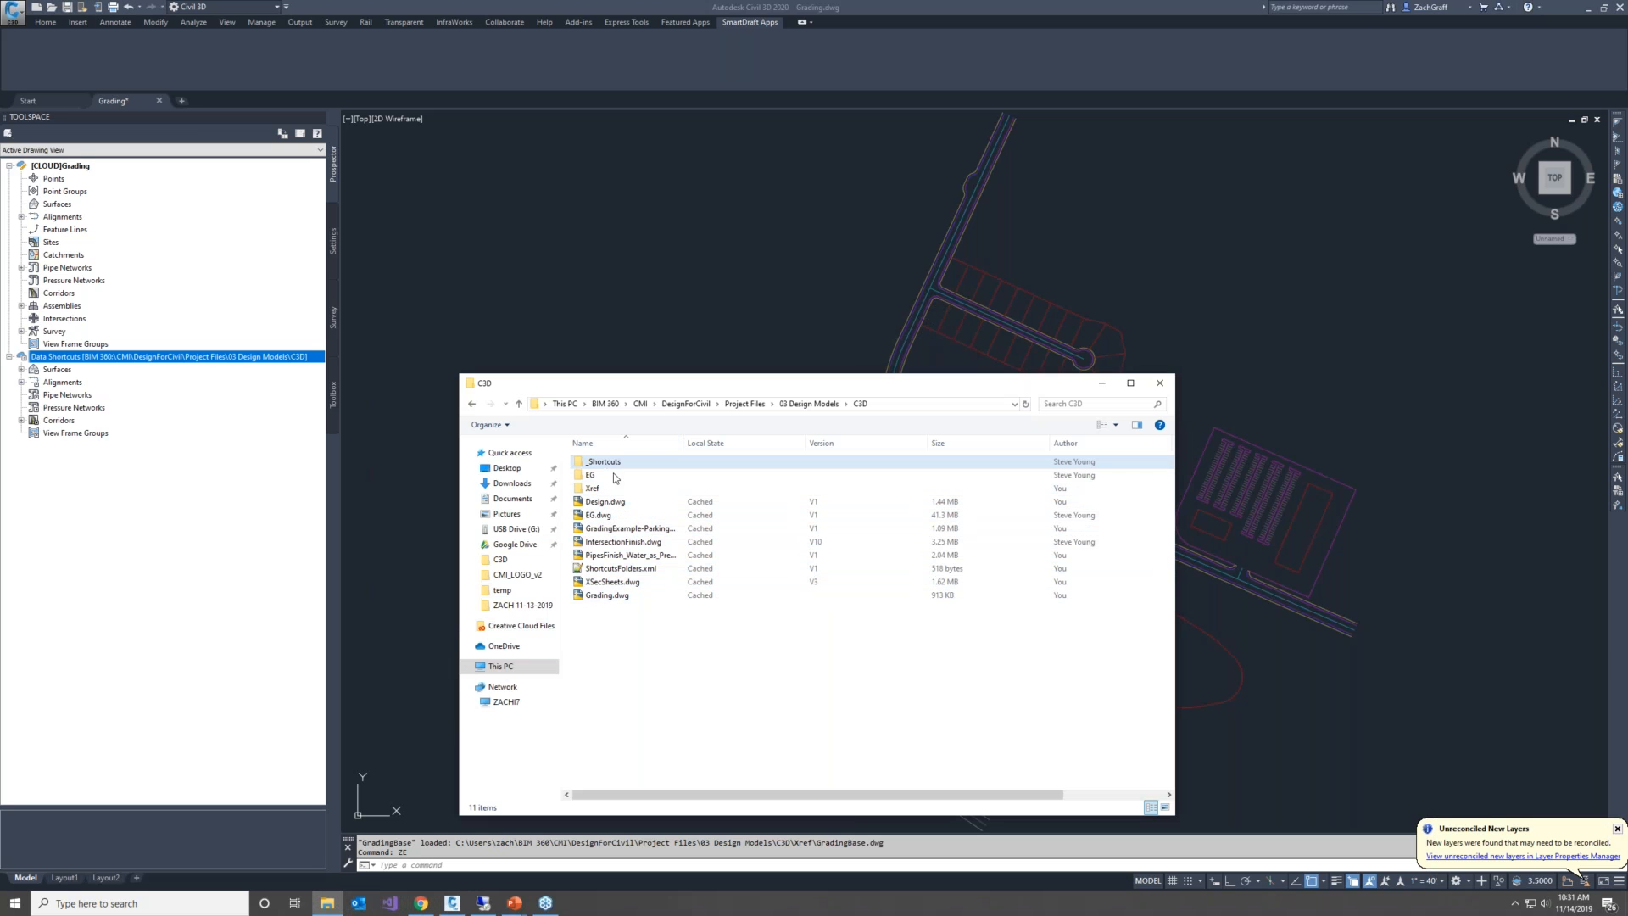
double_click(620, 462)
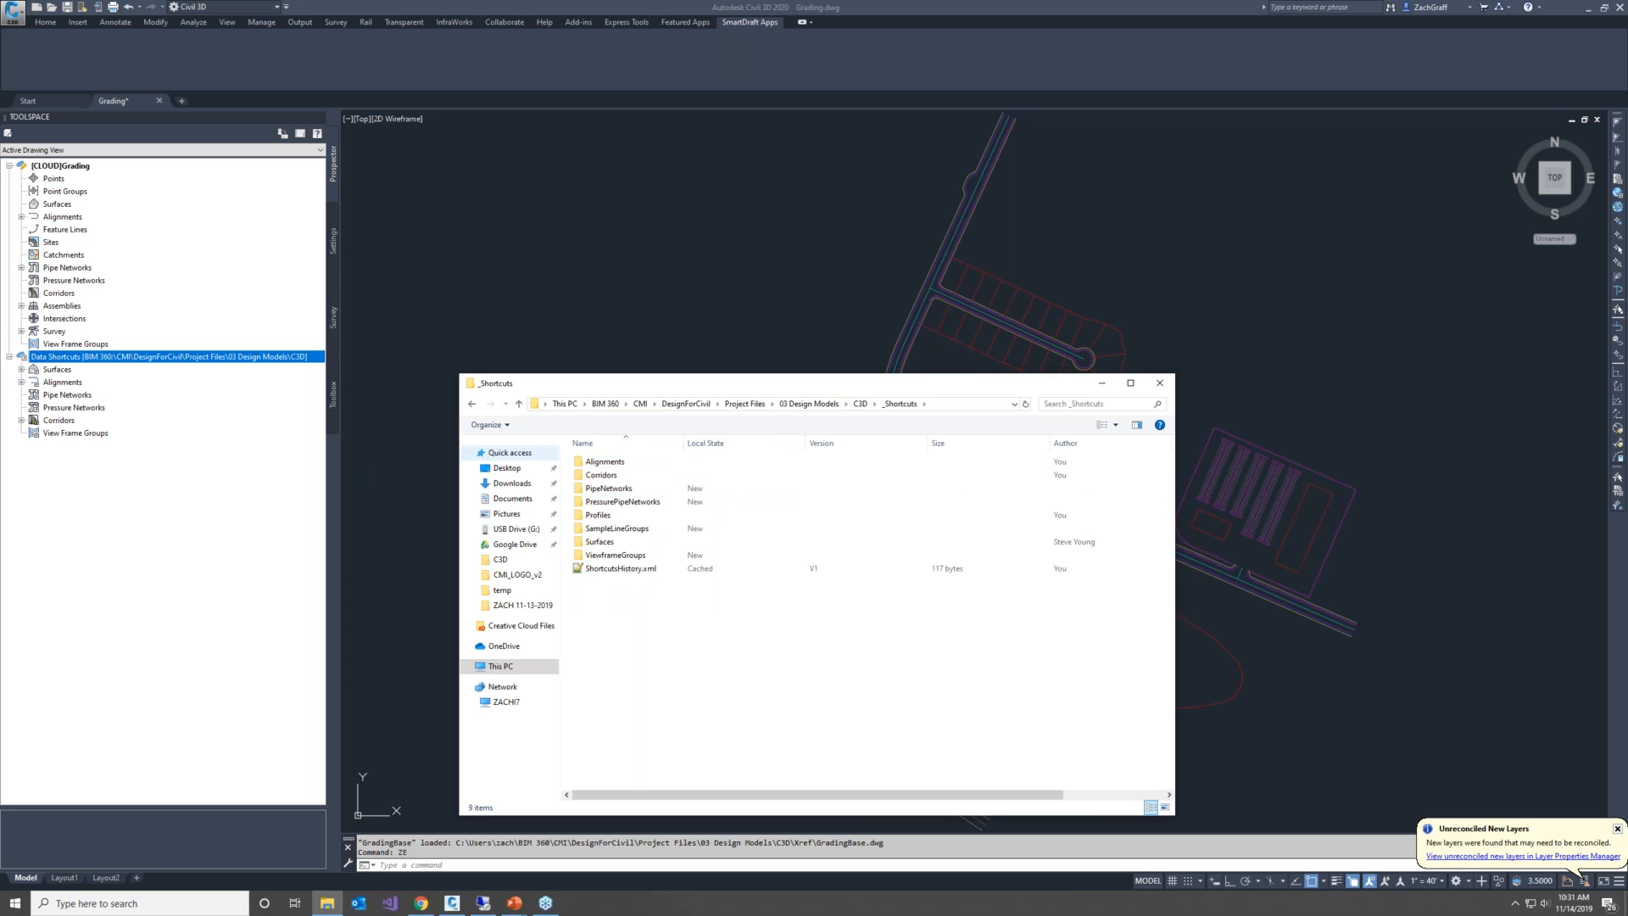
click(470, 404)
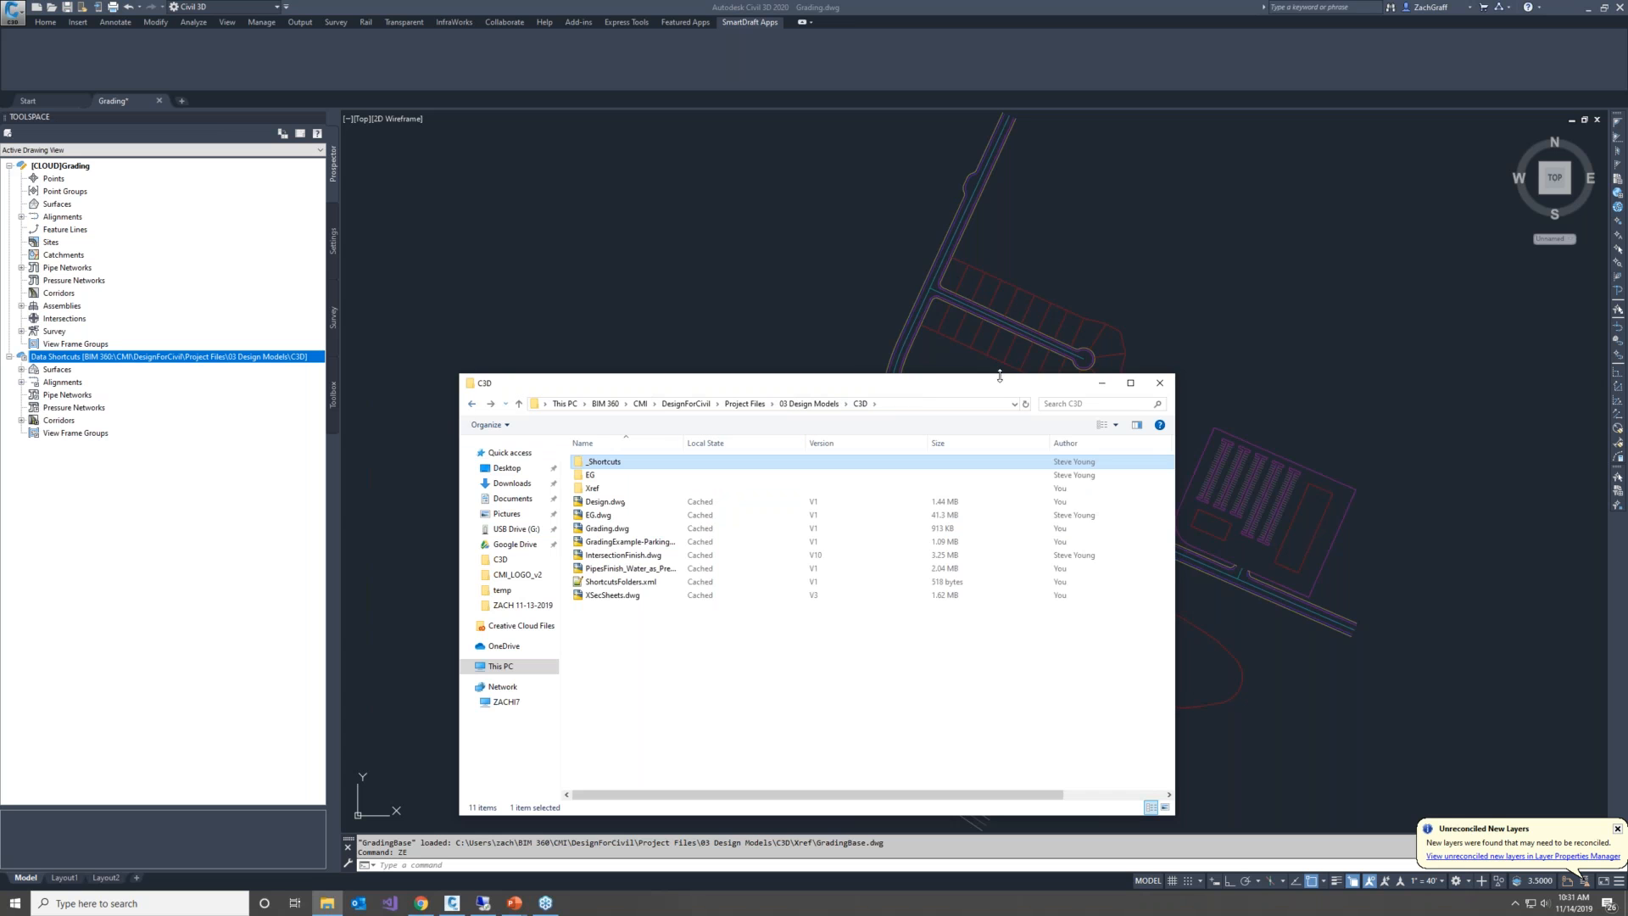
click(1102, 384)
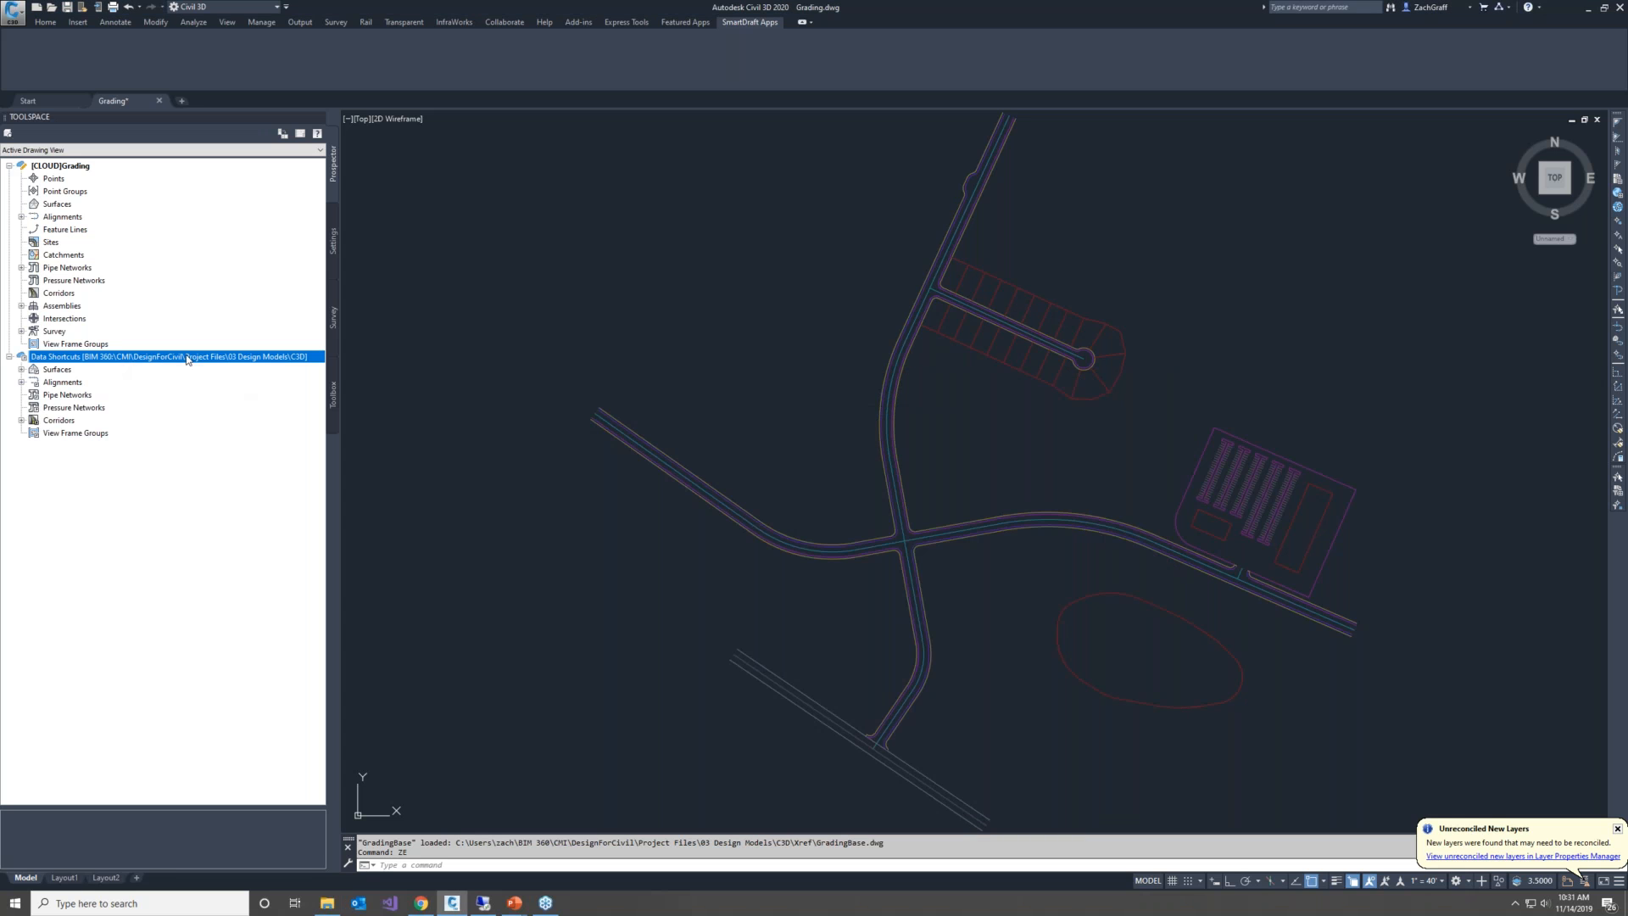
Expand the surface, alignment and corridor data shortcuts and create a reference to the All Roads Top surface in Grading.dwg
click(21, 370)
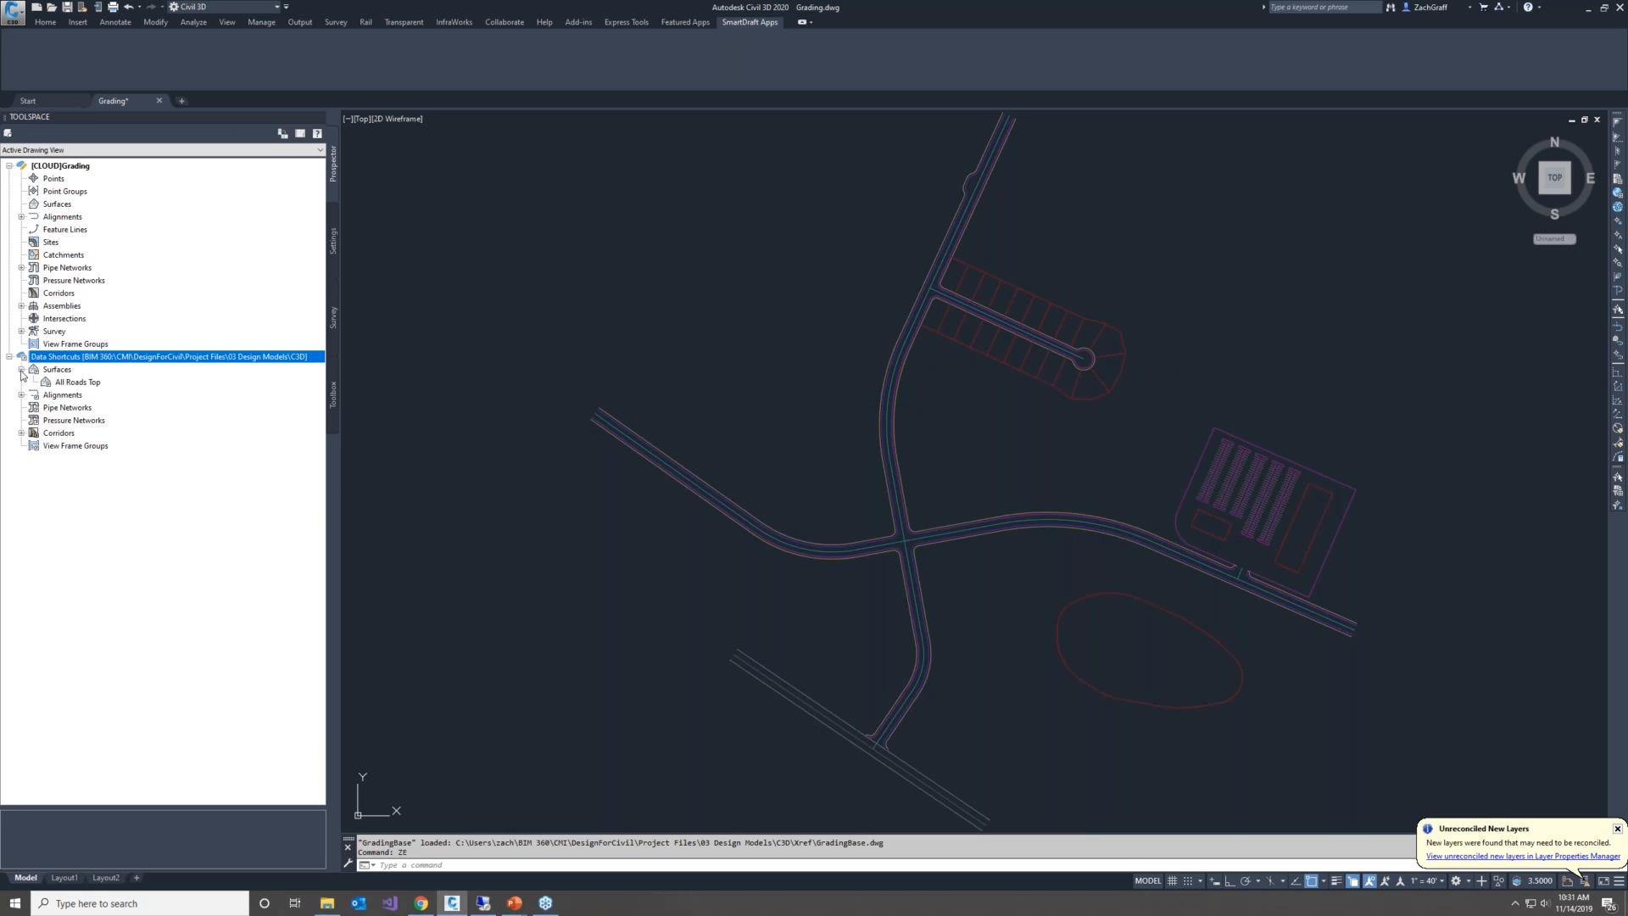
click(21, 395)
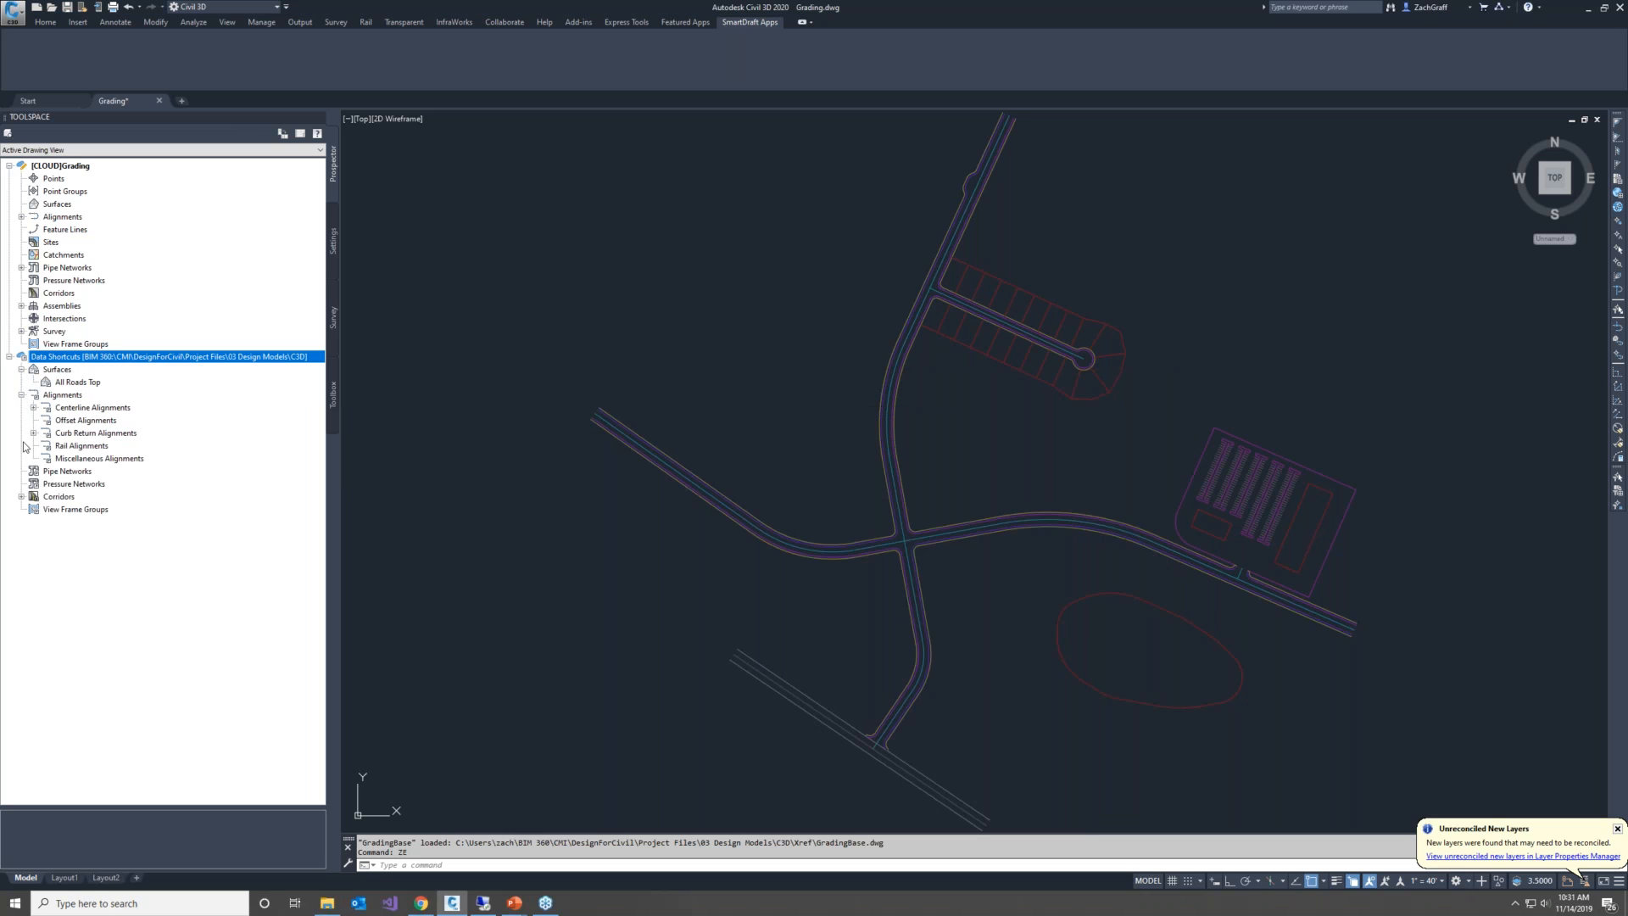
click(21, 497)
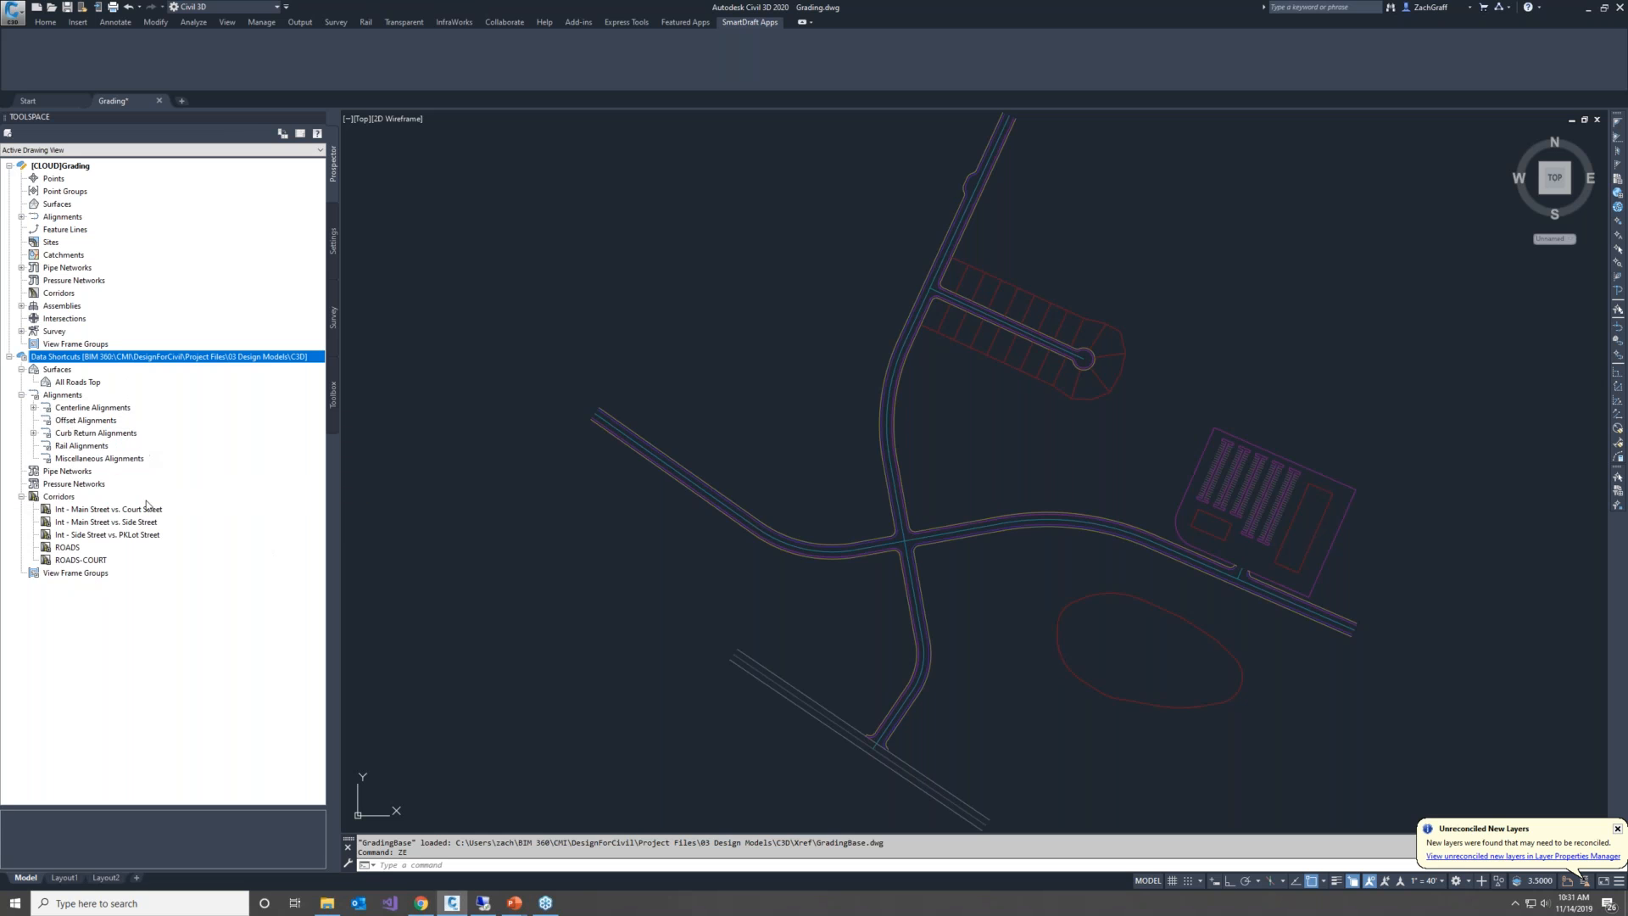
right_click(82, 386)
click(116, 392)
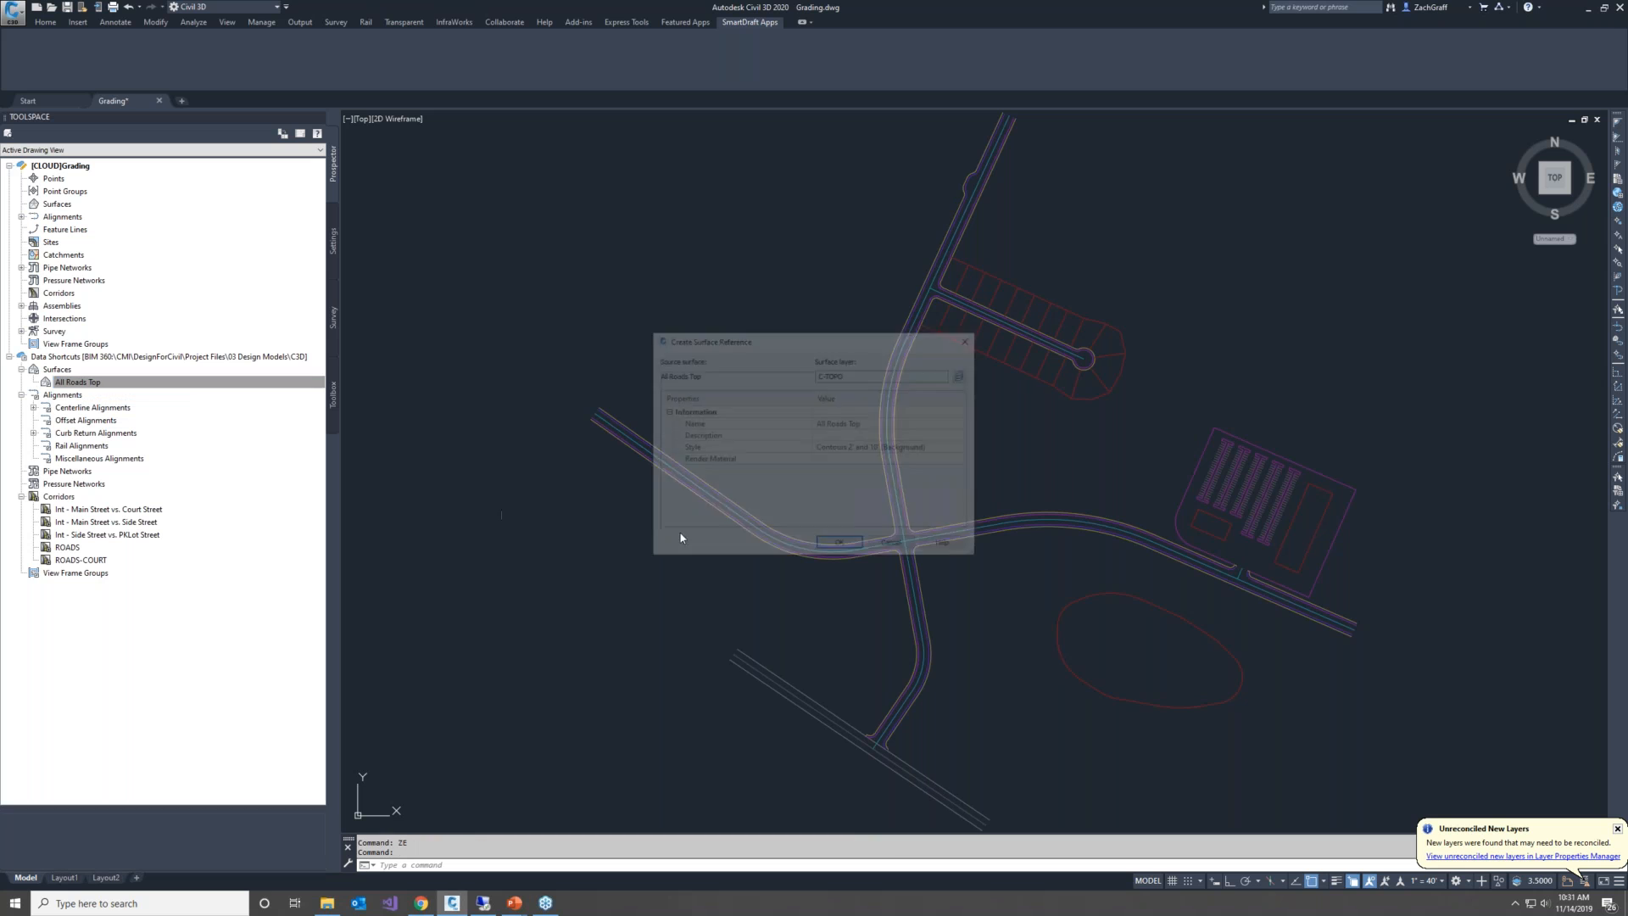
click(847, 552)
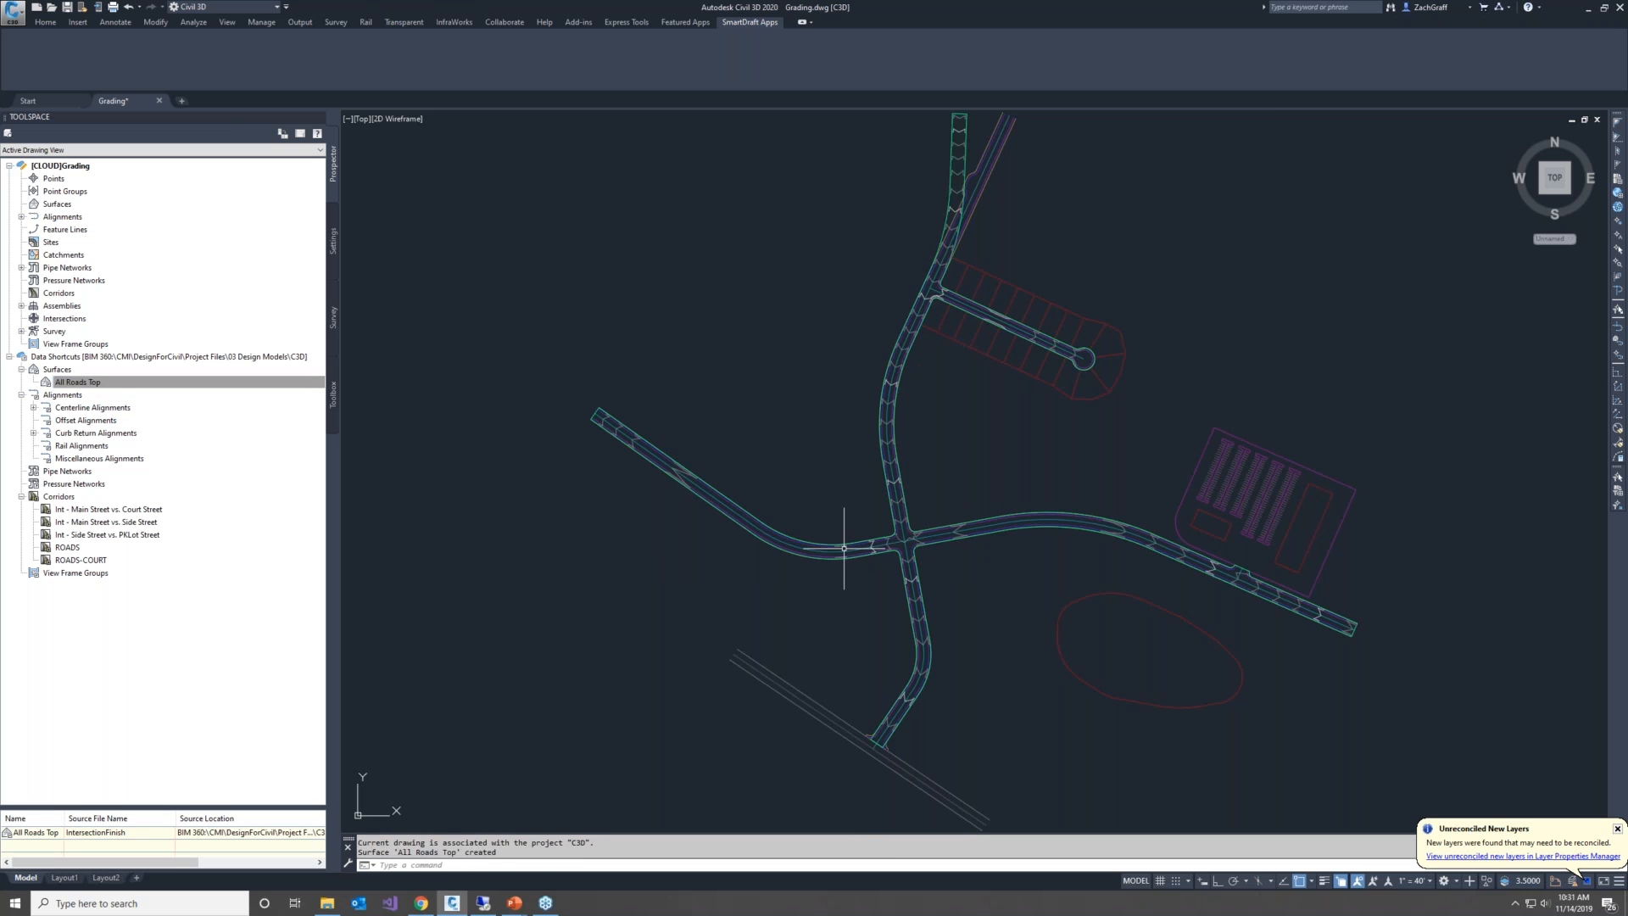
middle_drag(1035, 265, 1010, 314)
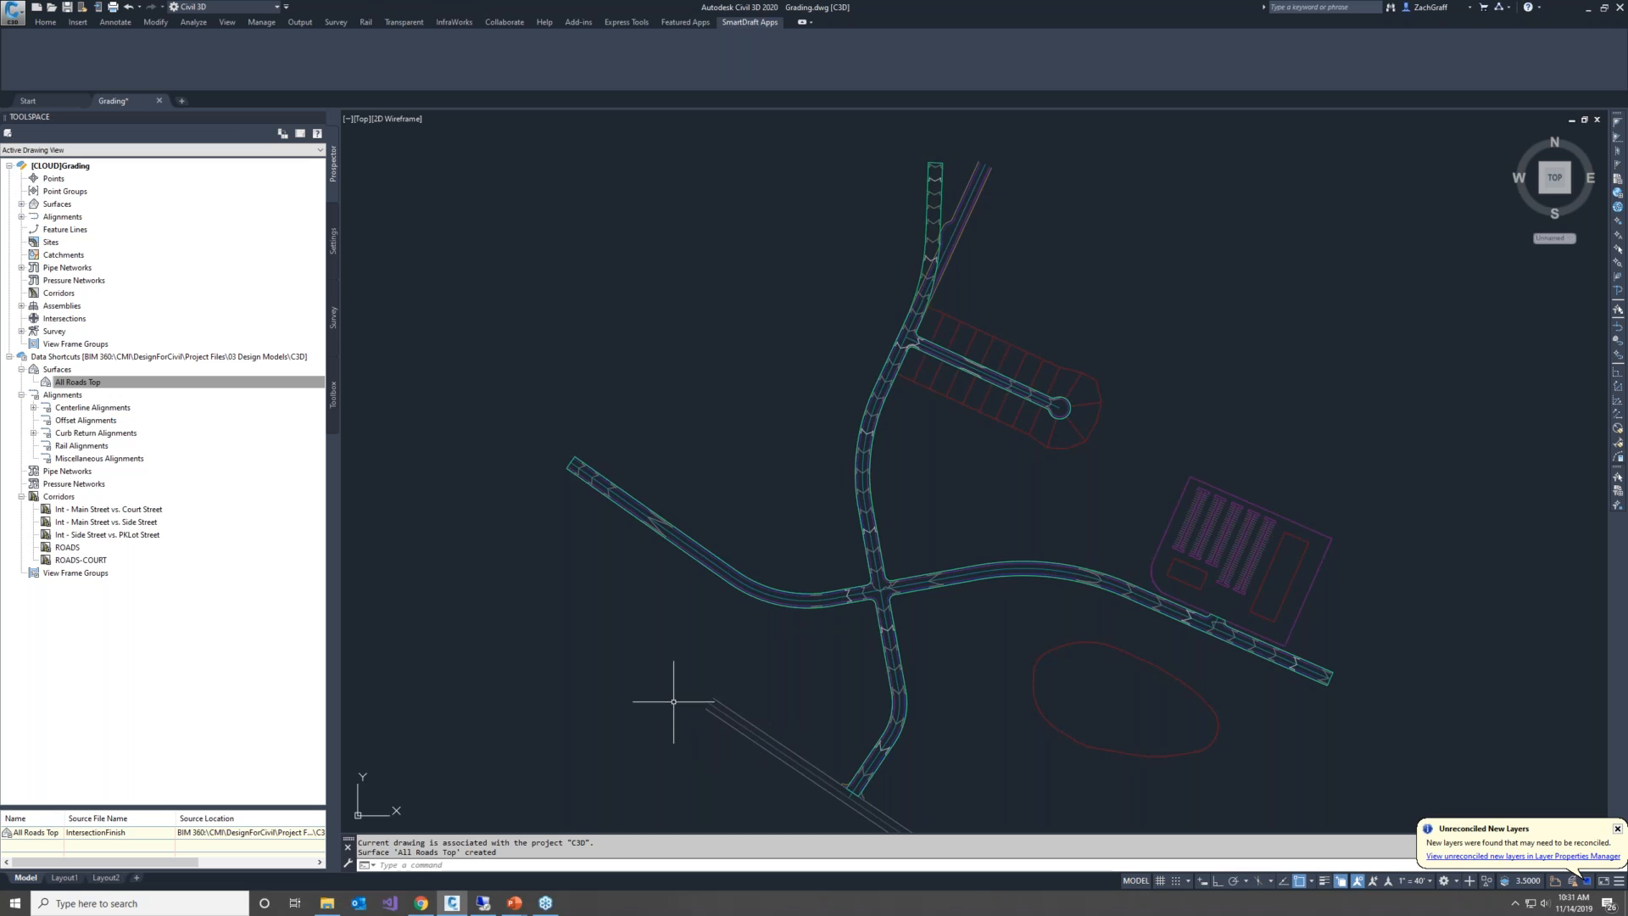
Switch to the second workstation's Civil 3D session and open GradingBase.dwg from the C3D Xref folder in BIM 360
click(495, 909)
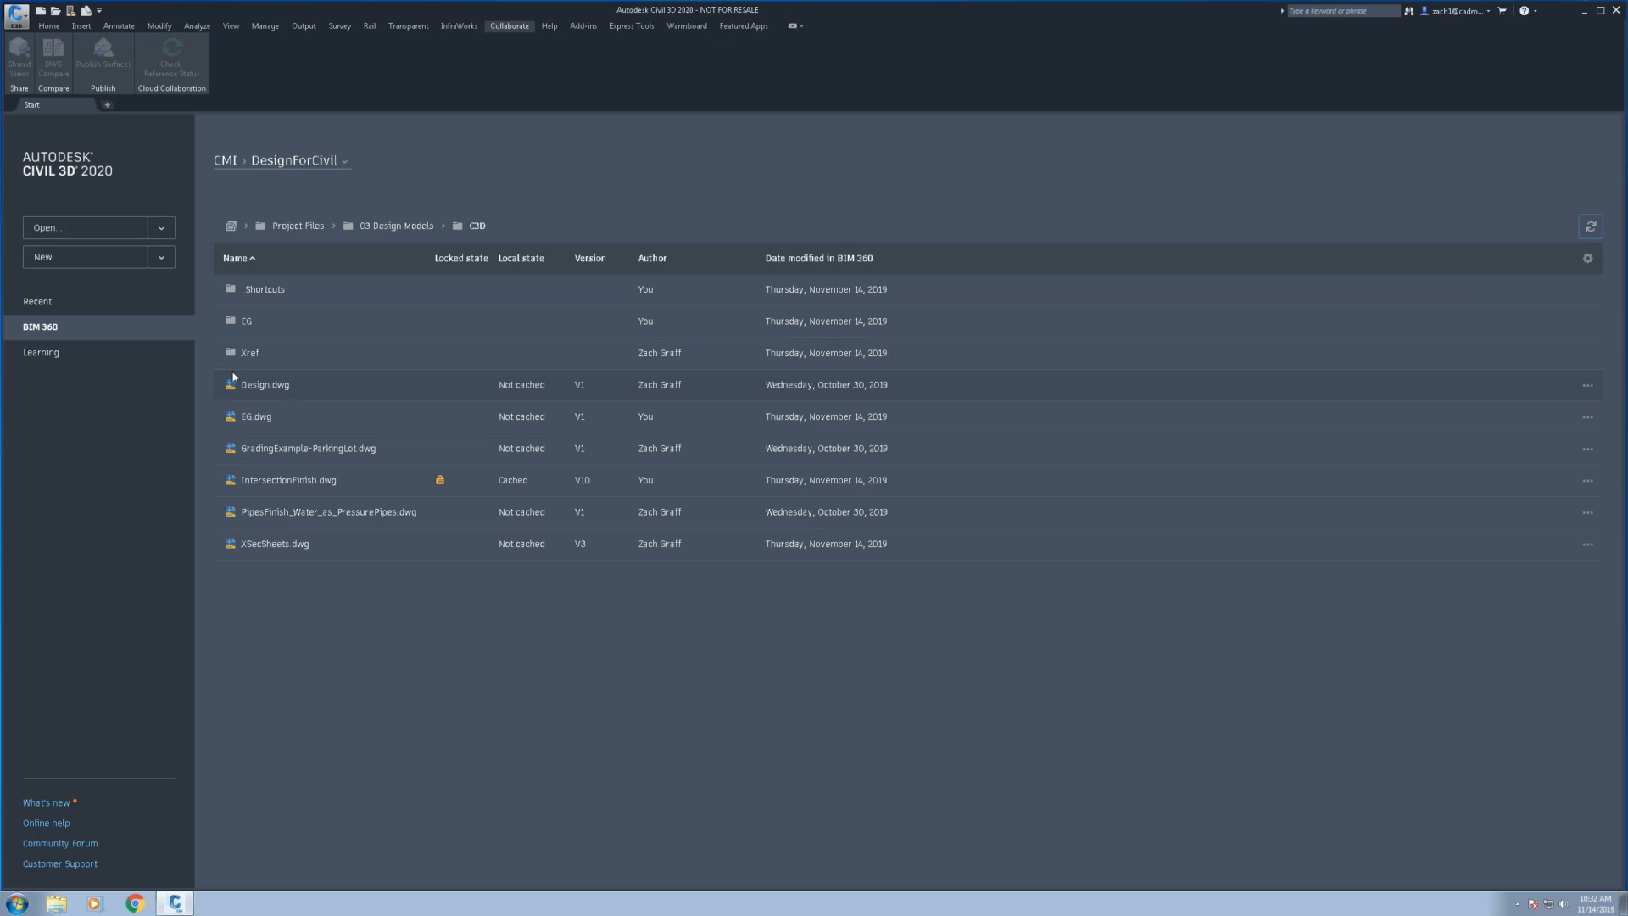
click(249, 353)
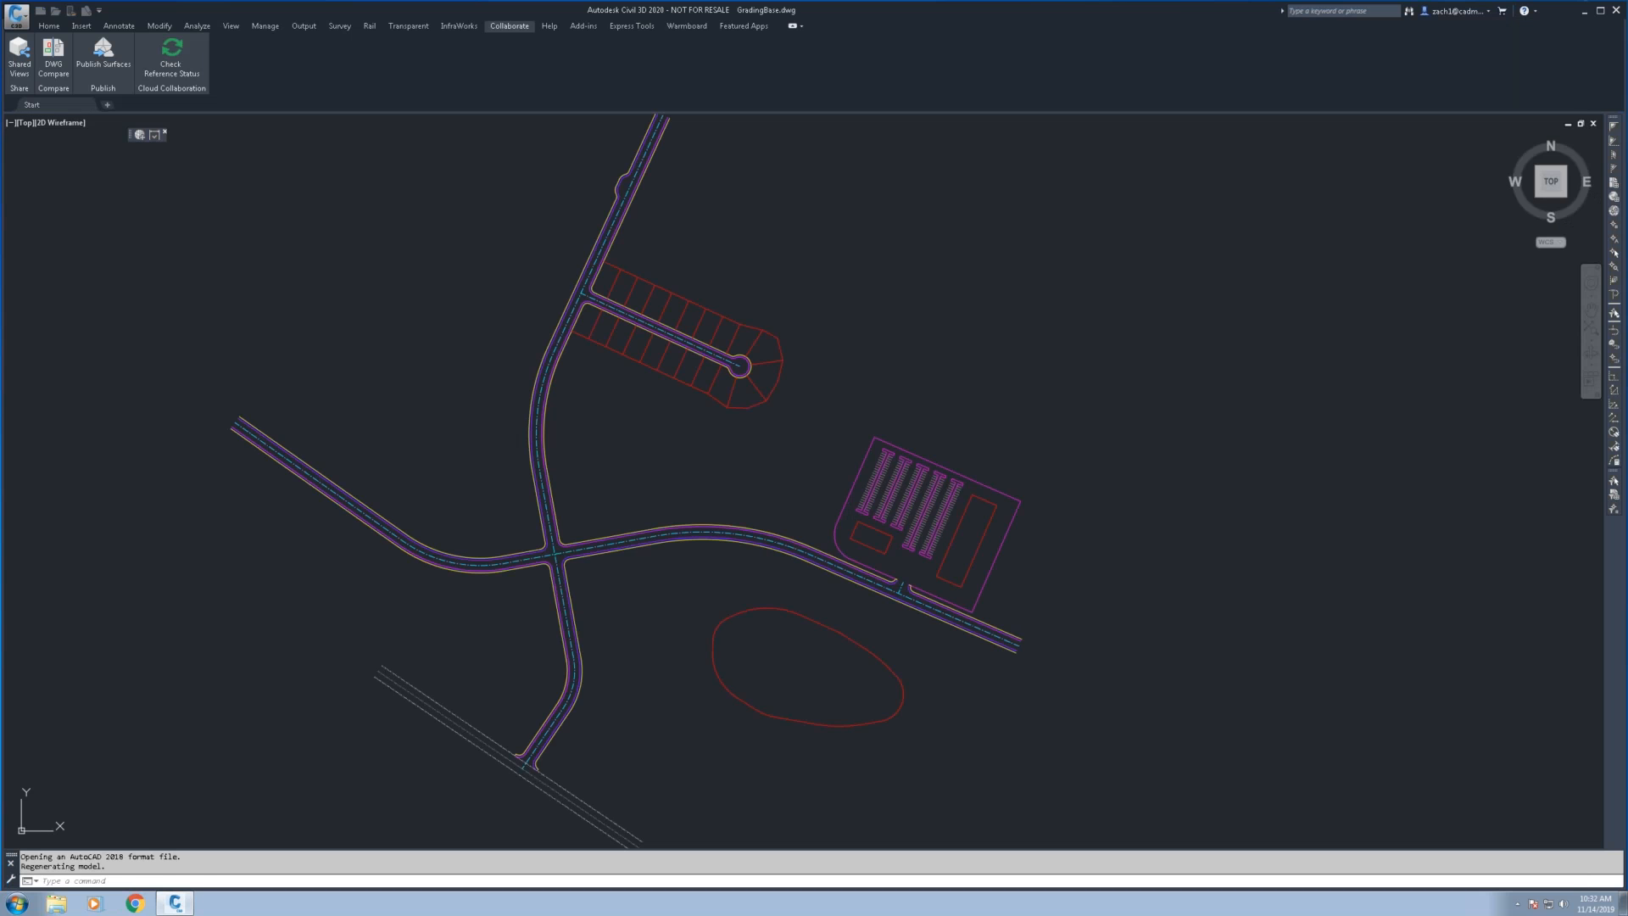
click(933, 502)
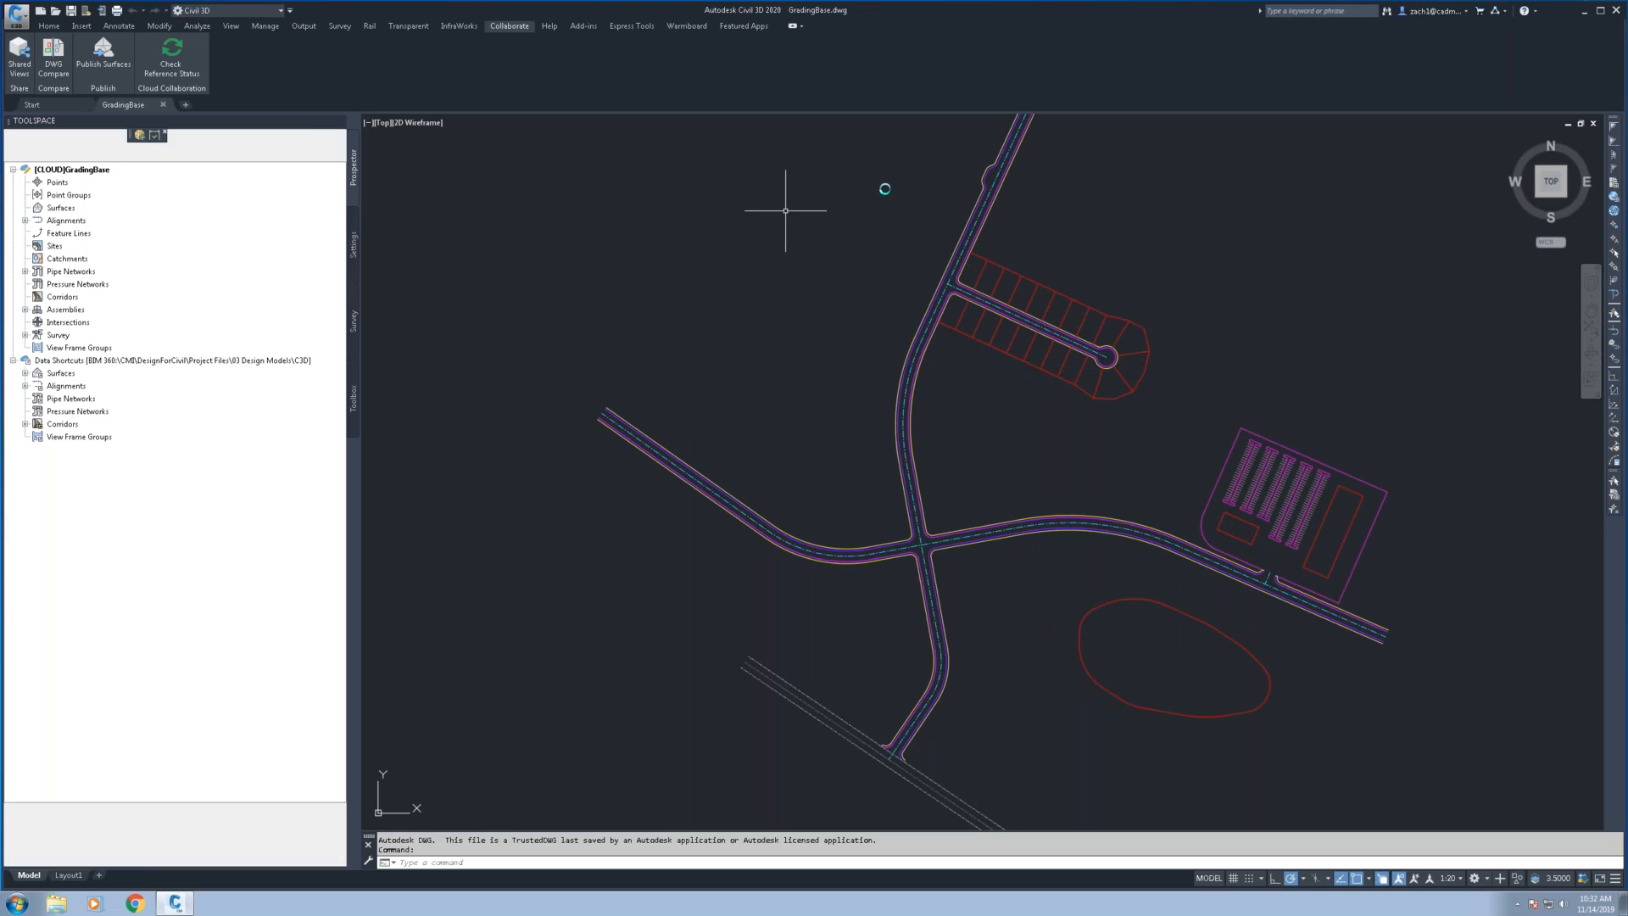
Stretch the northern end of the road linework, including its bulb, up and to the northwest with a crossing window
key(Escape)
scroll(810, 314, up, 5)
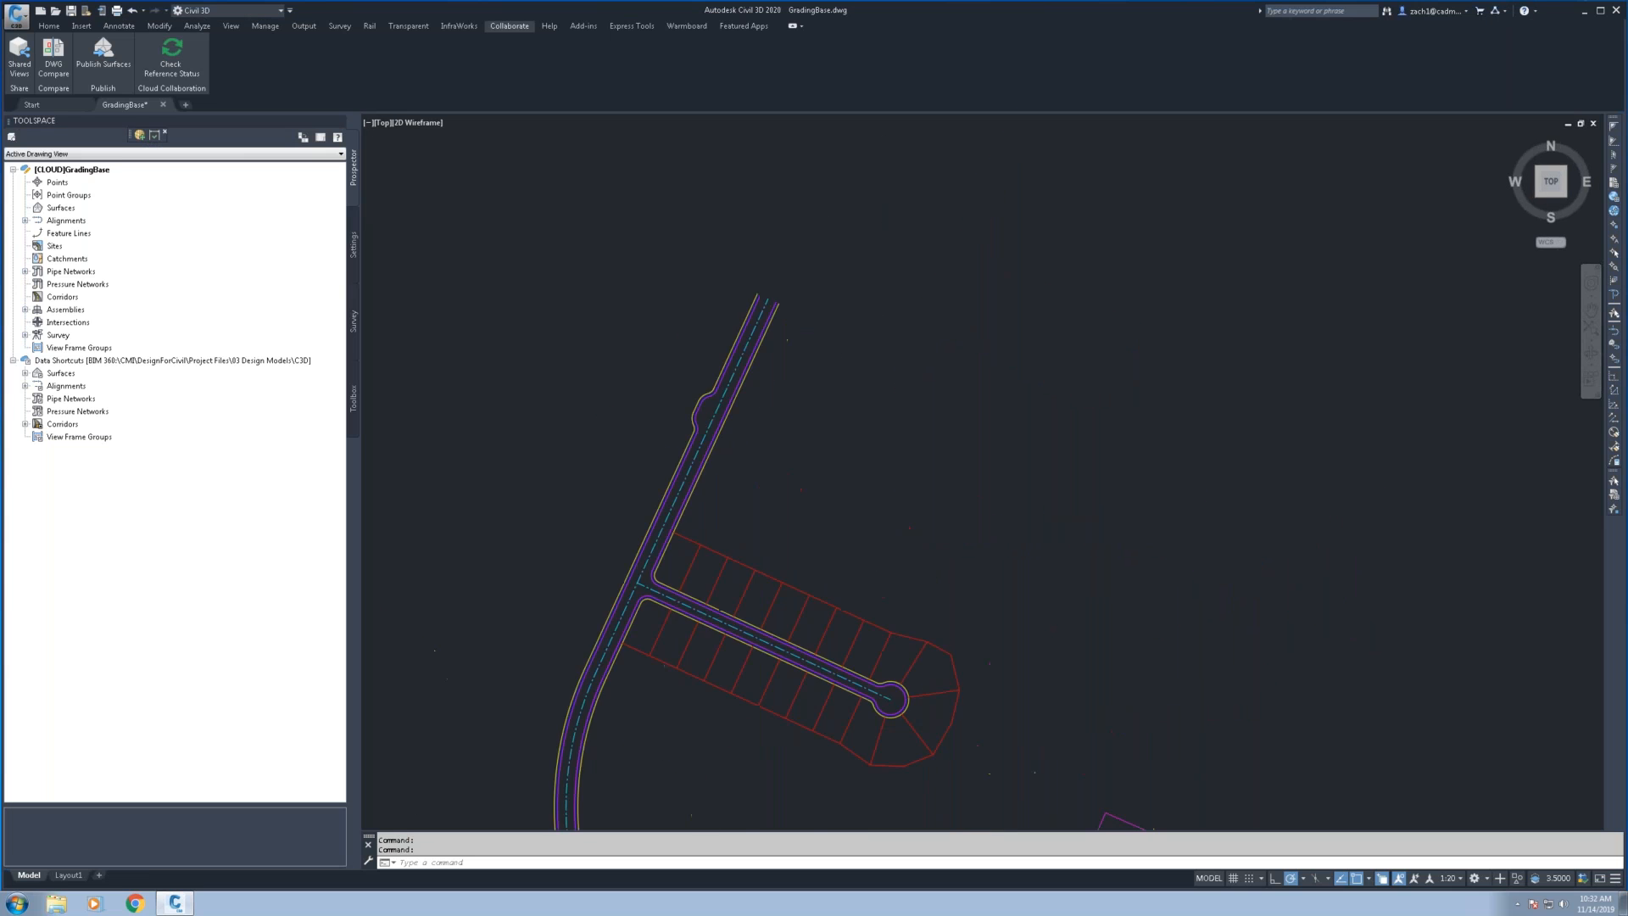
text(s)
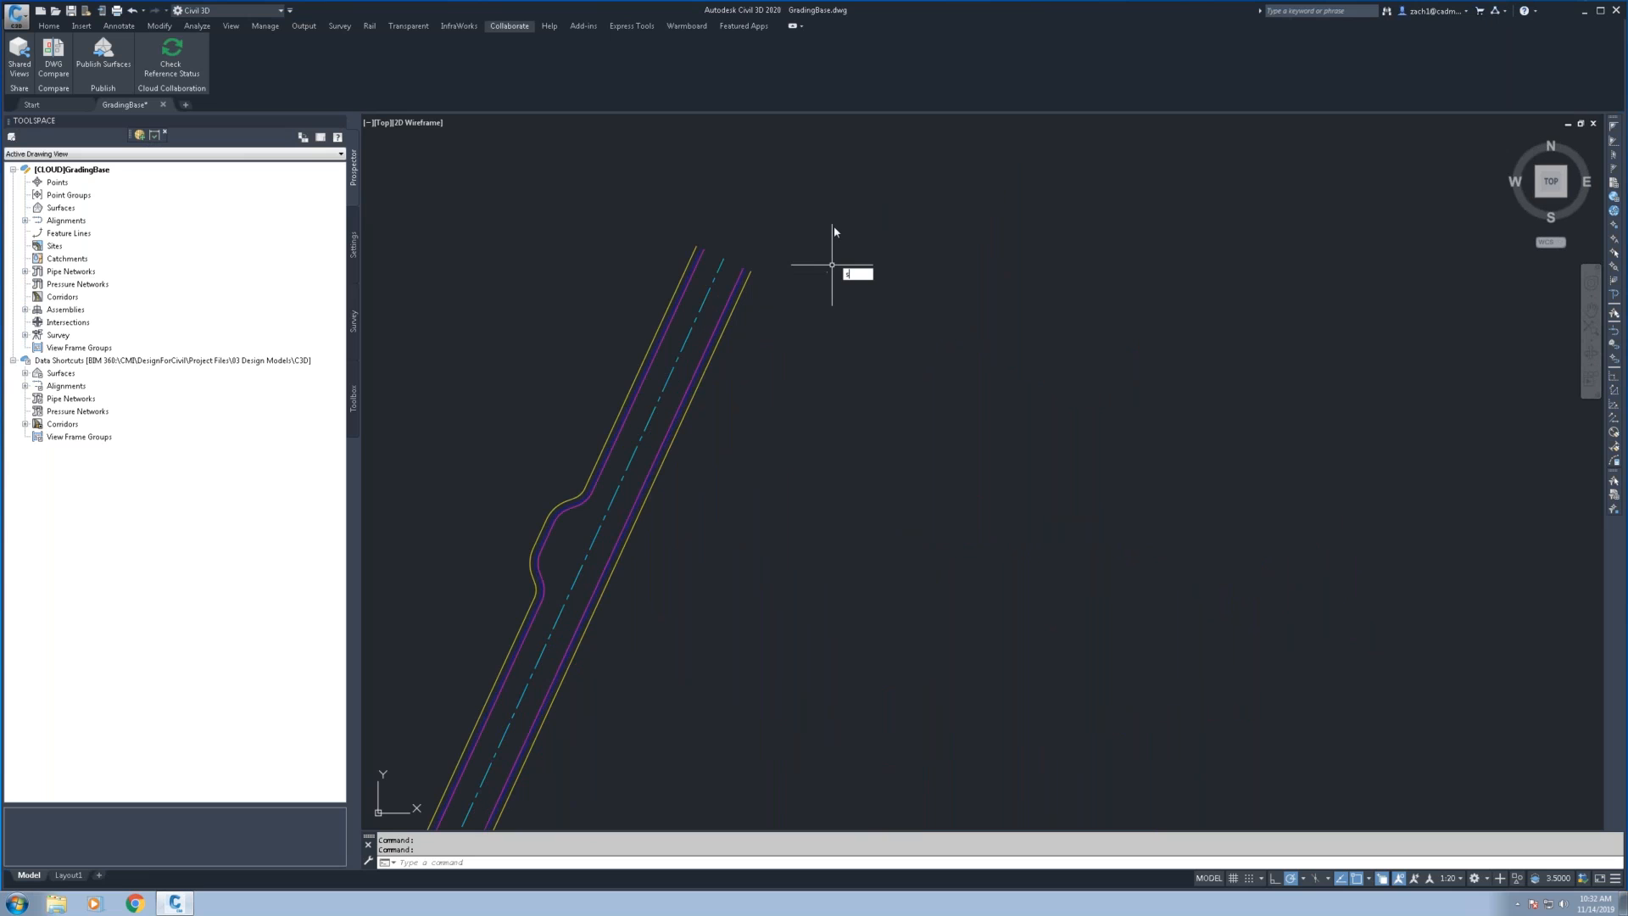
key(Return)
click(845, 211)
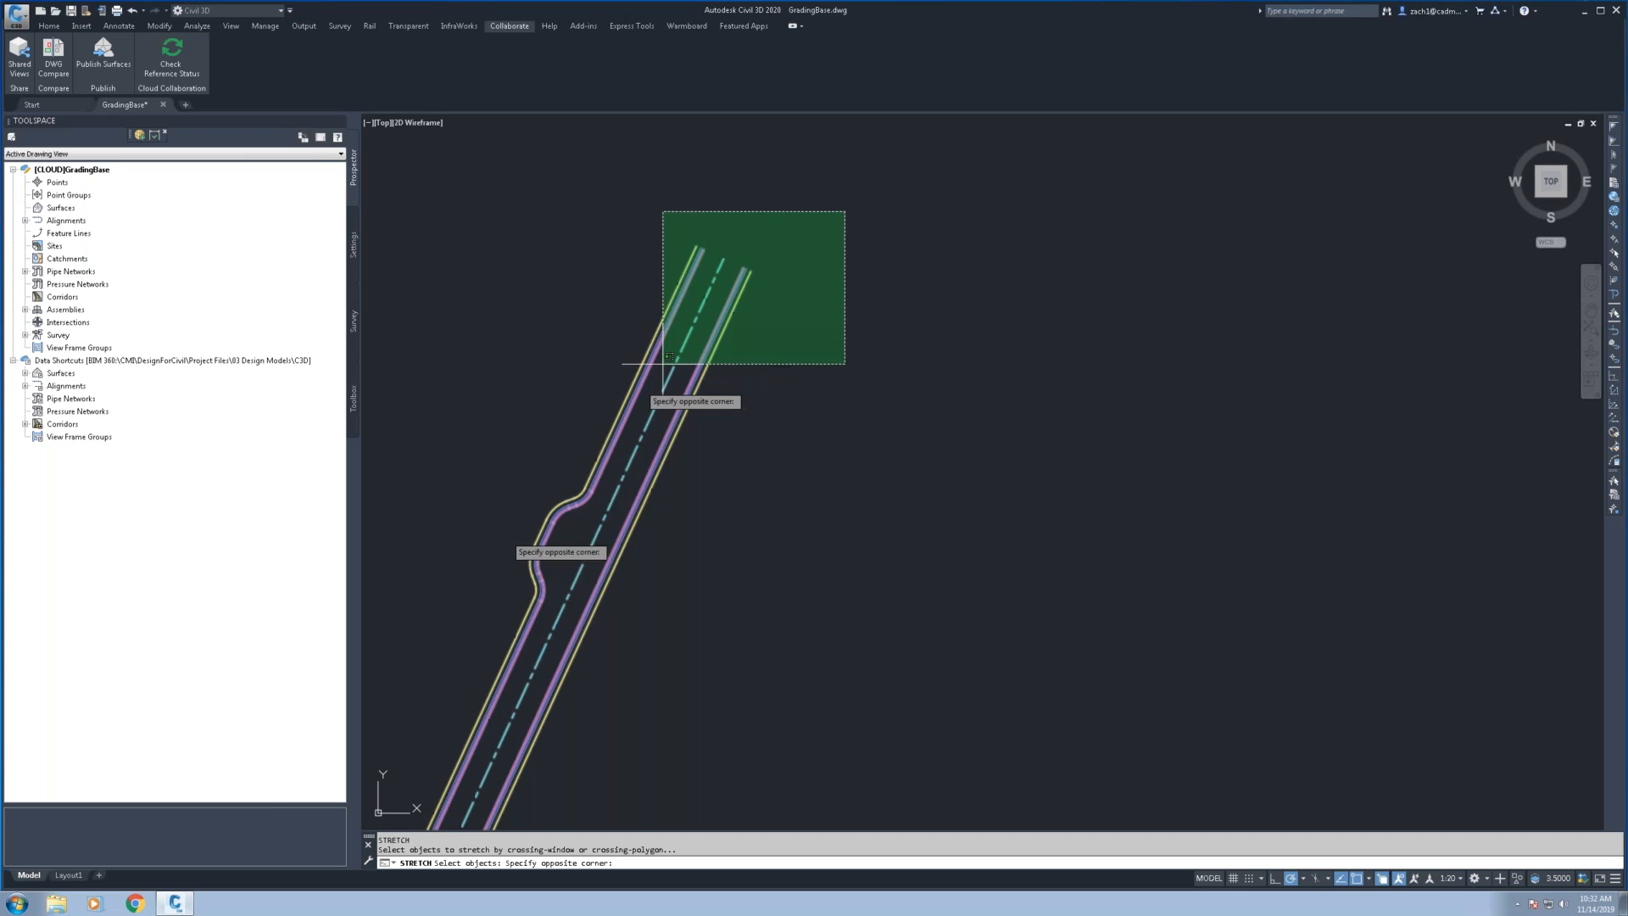
click(414, 666)
key(Return)
click(743, 500)
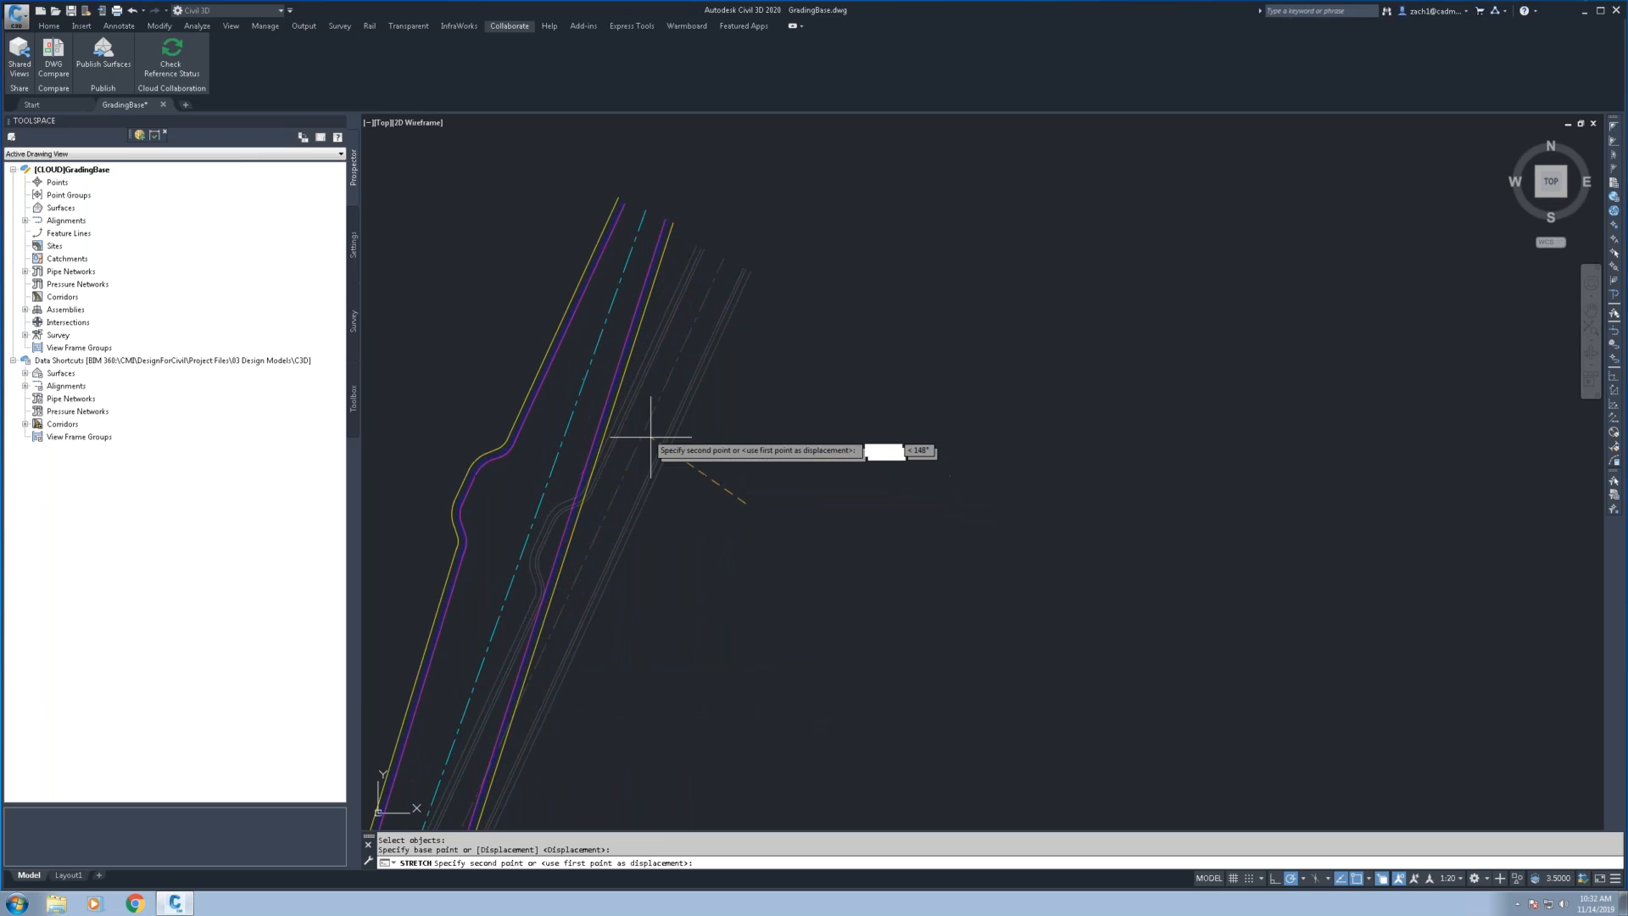
click(645, 429)
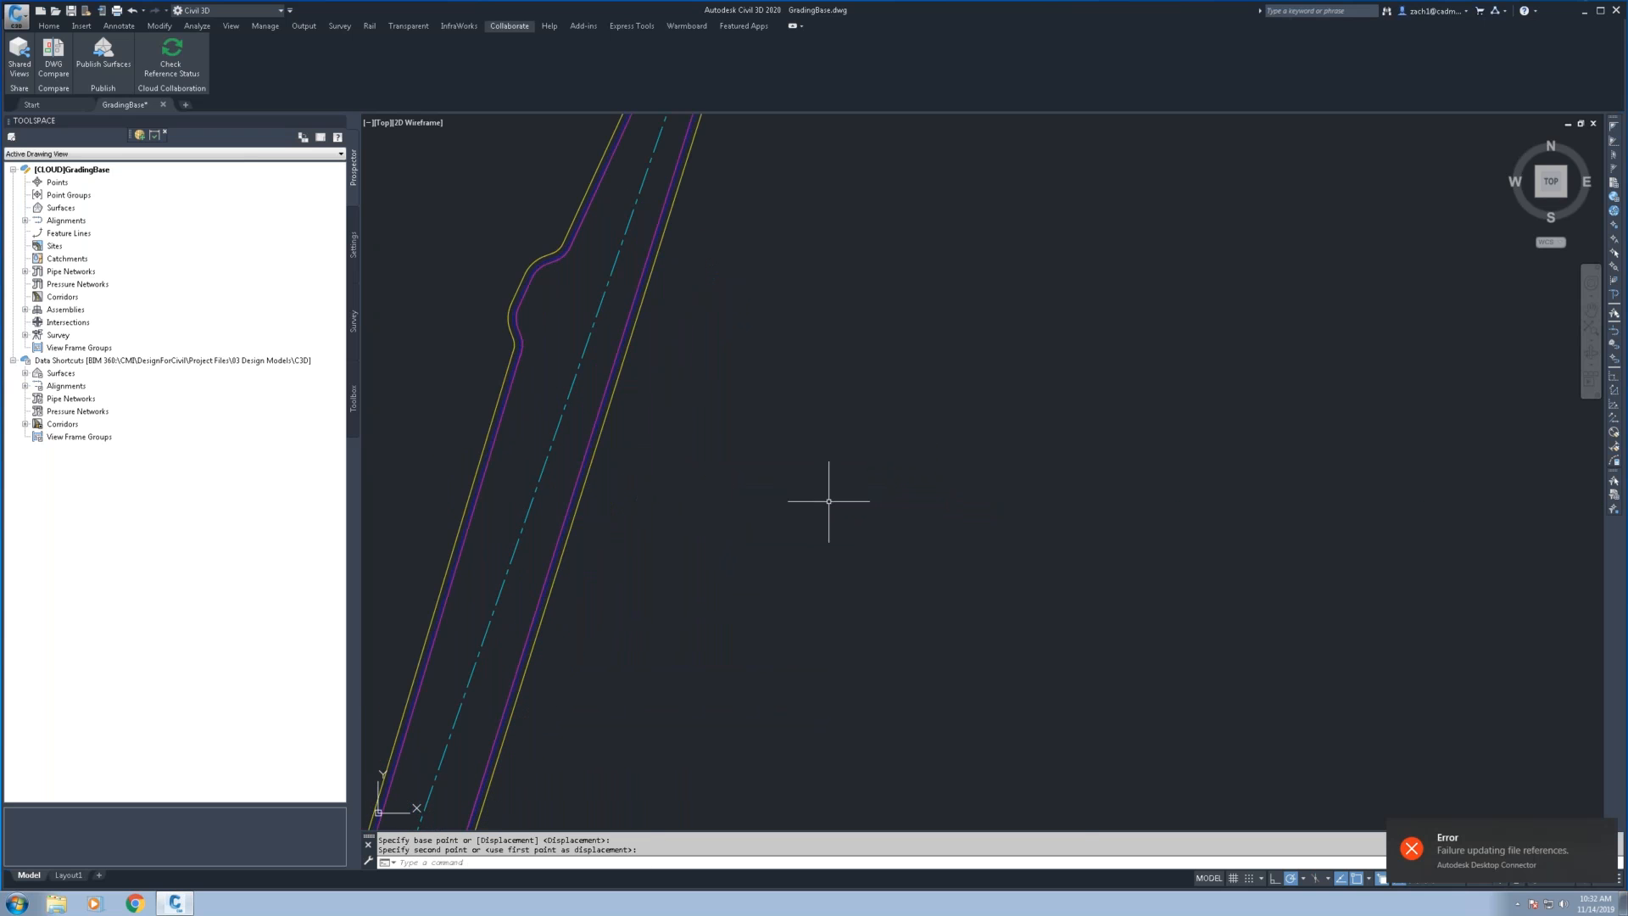
scroll(832, 498, down, 6)
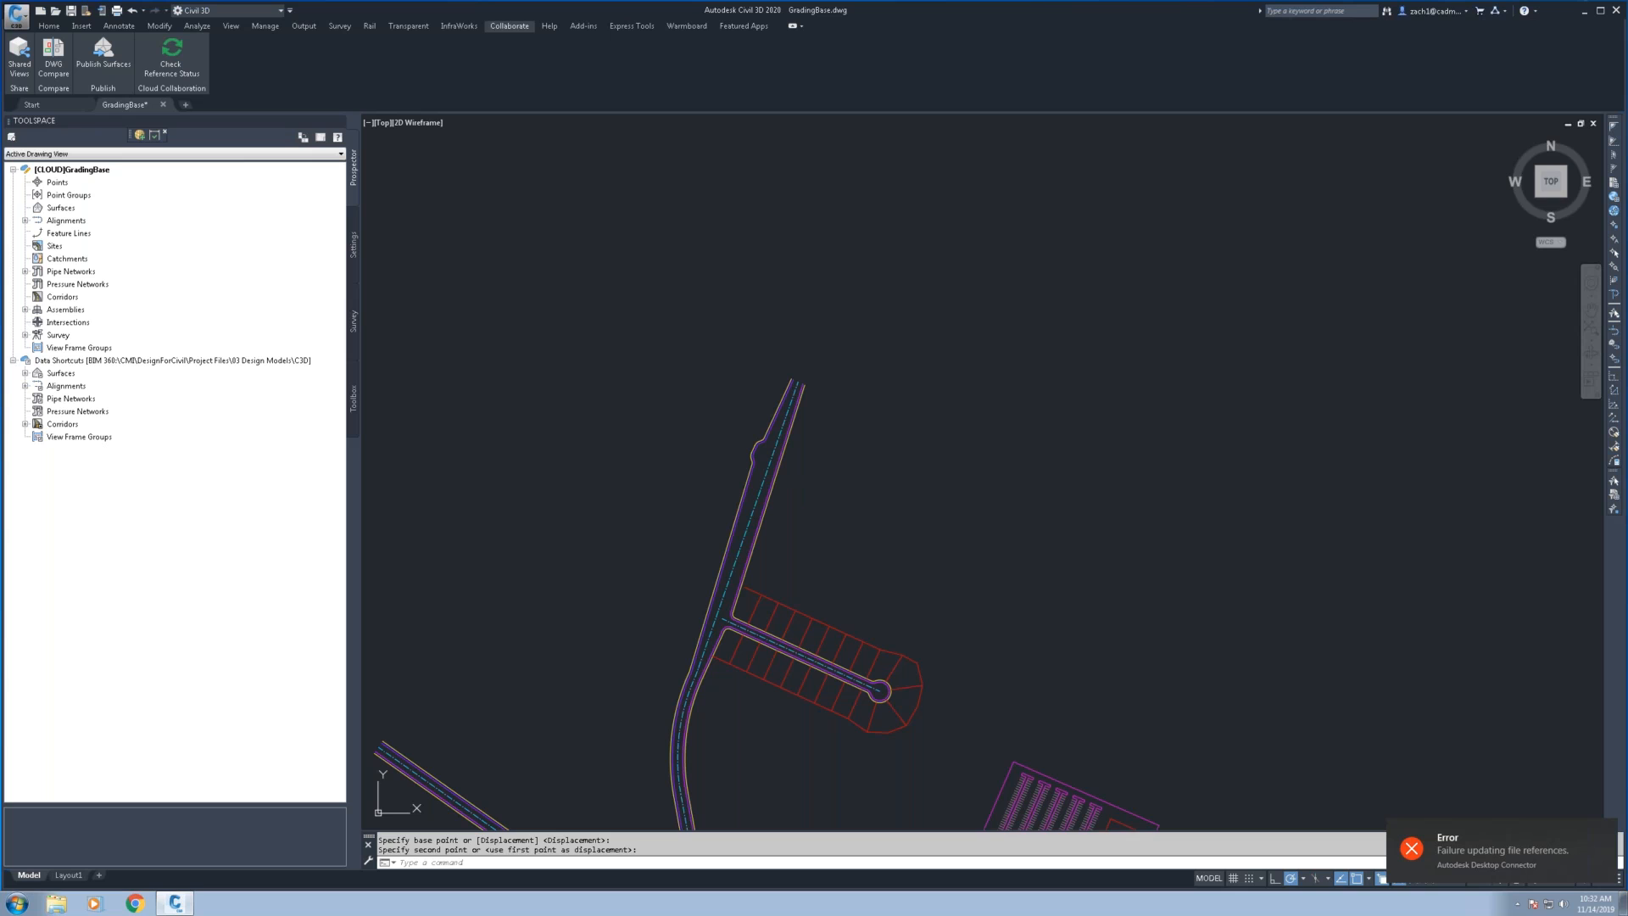
Save GradingBase.dwg and close the drawing to release it for the other workstation
key(ctrl+s)
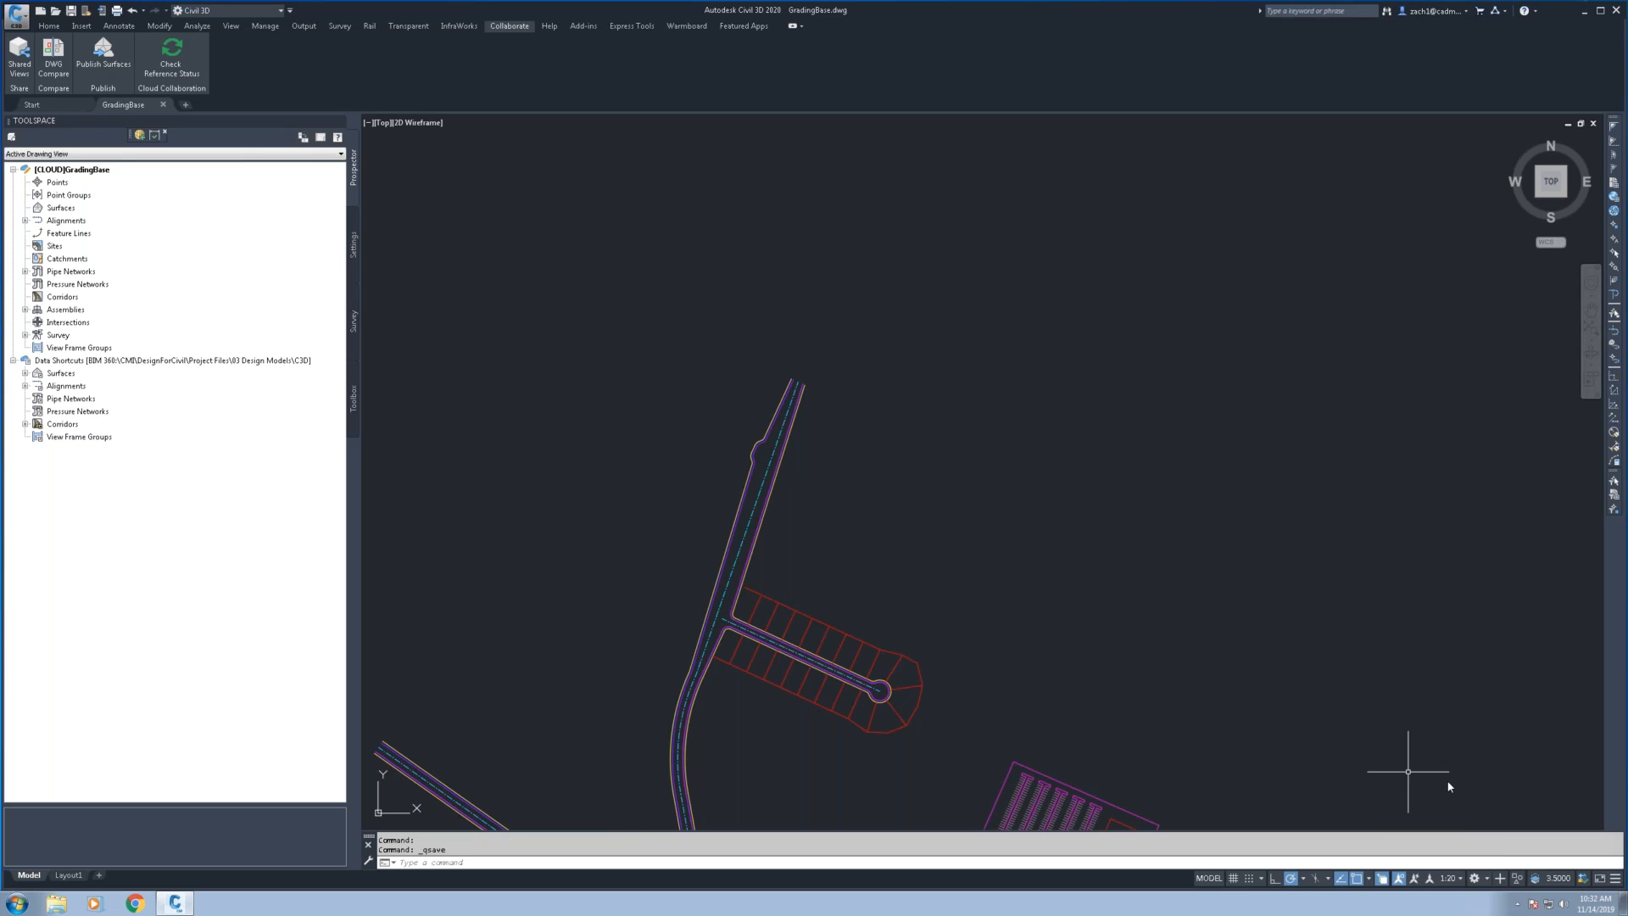
click(1605, 817)
click(164, 105)
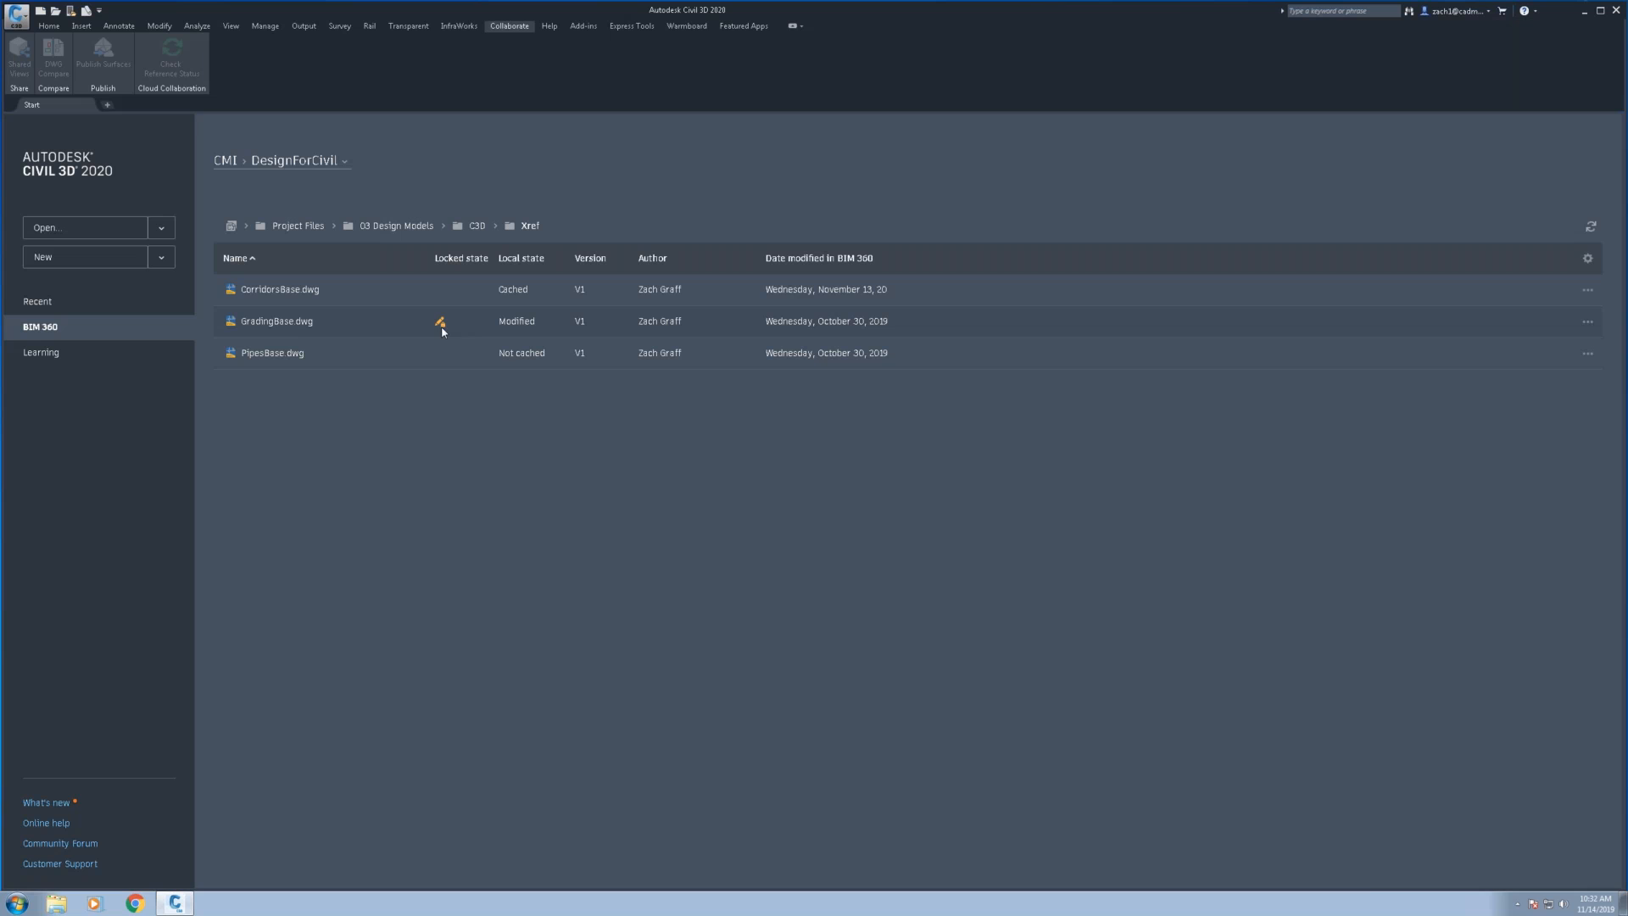
Check the pending actions in Autodesk Desktop Connector, and switch back to the first workstation's Civil 3D session
click(1517, 904)
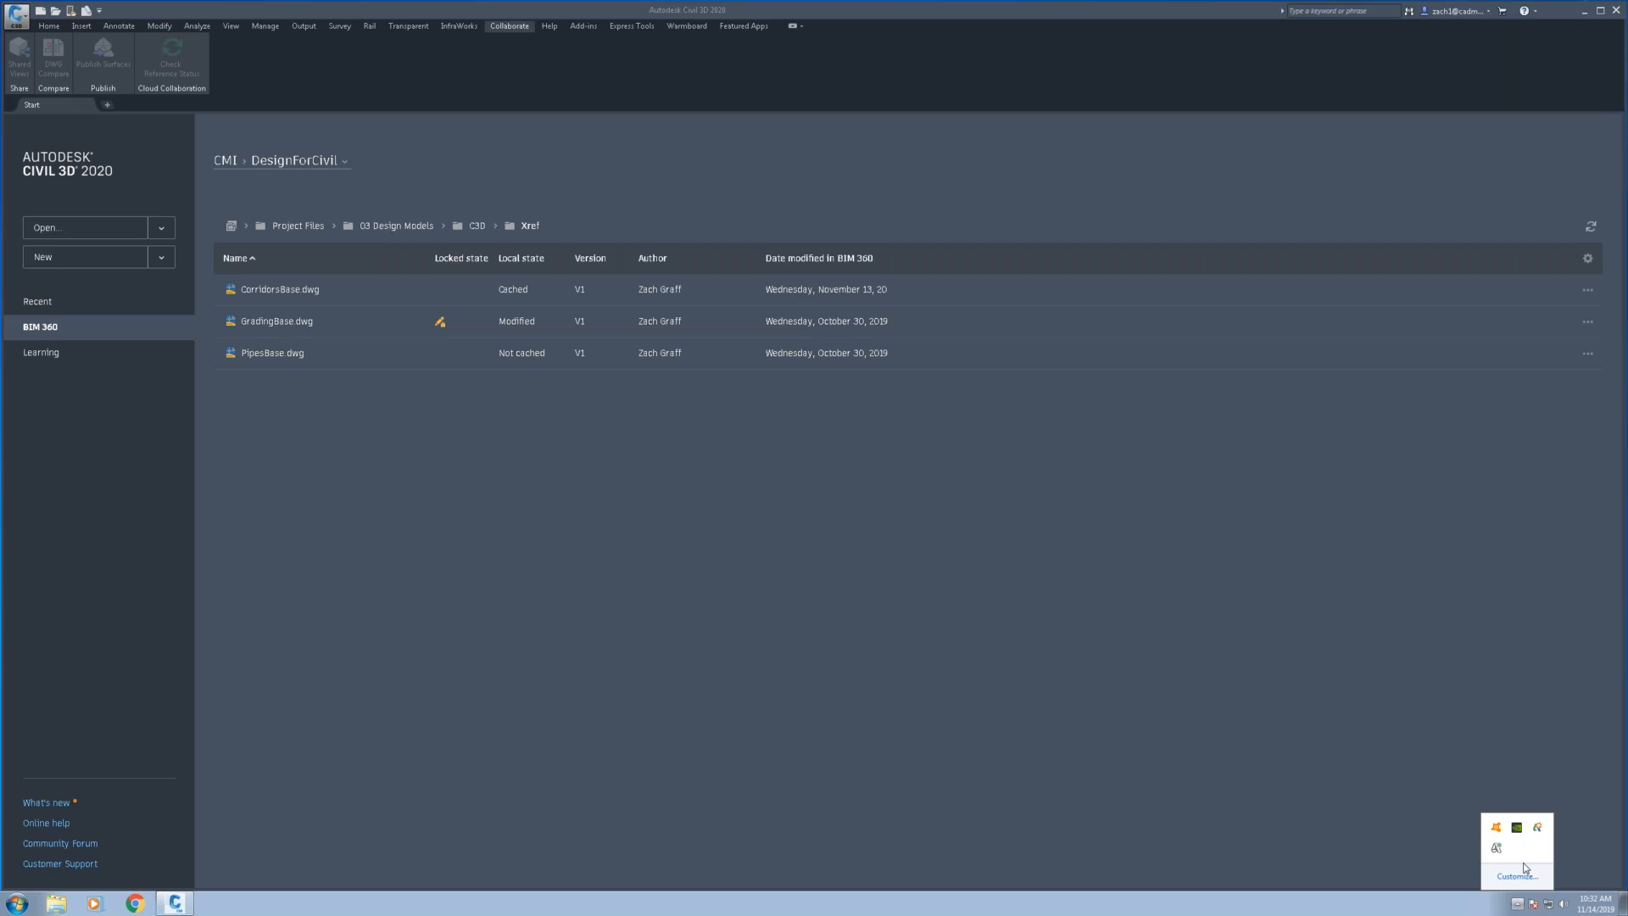
right_click(1494, 848)
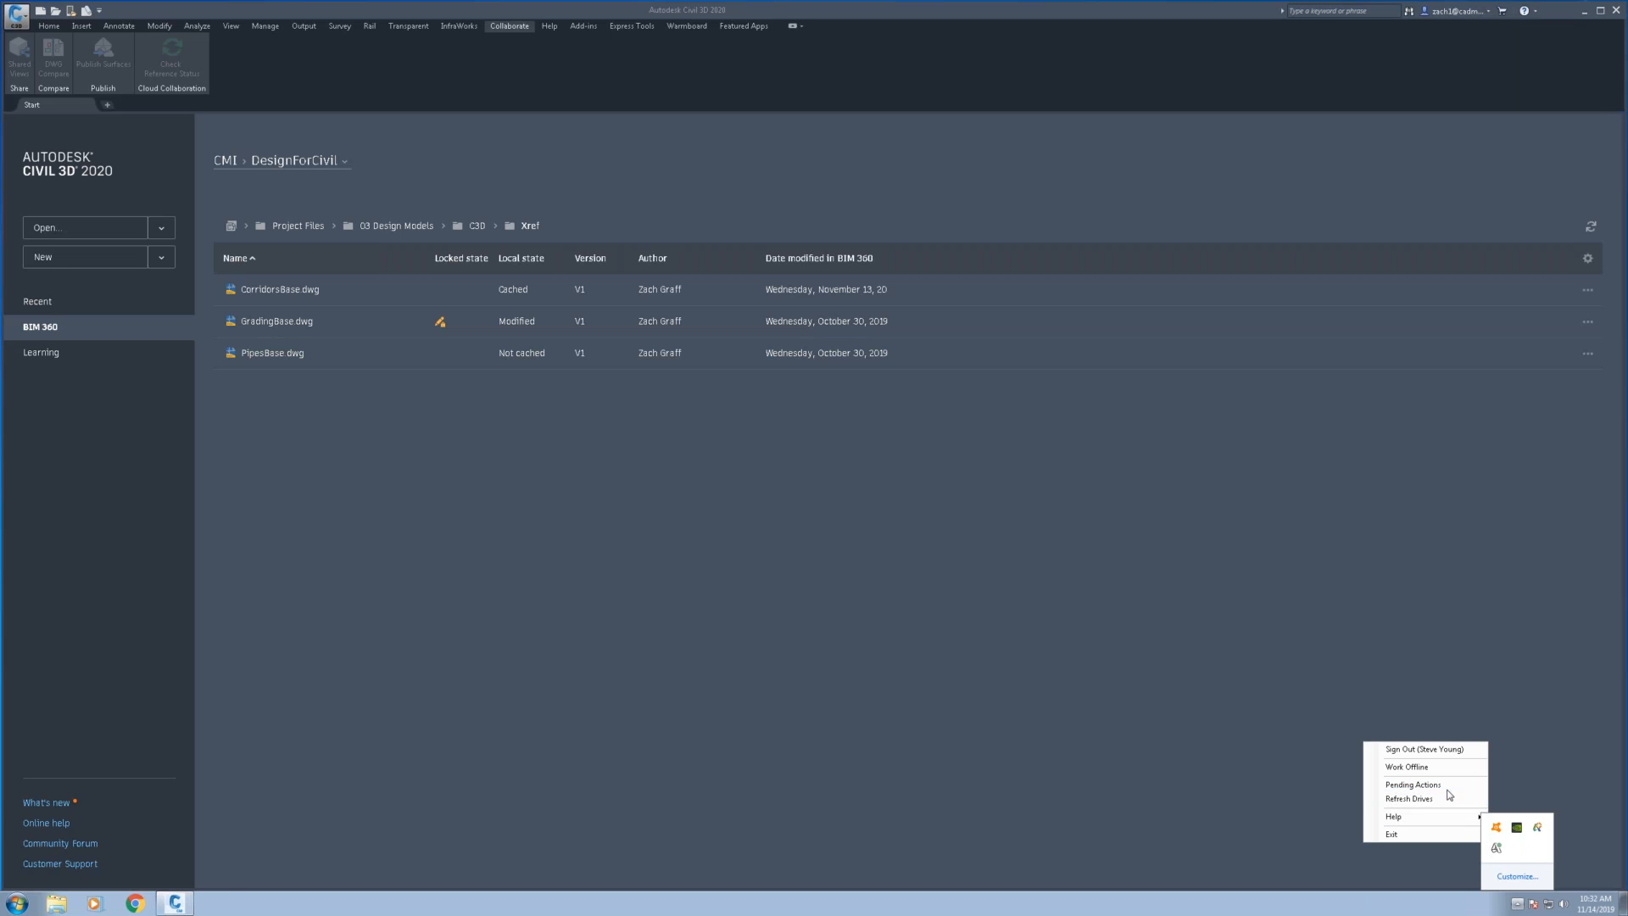
click(1446, 785)
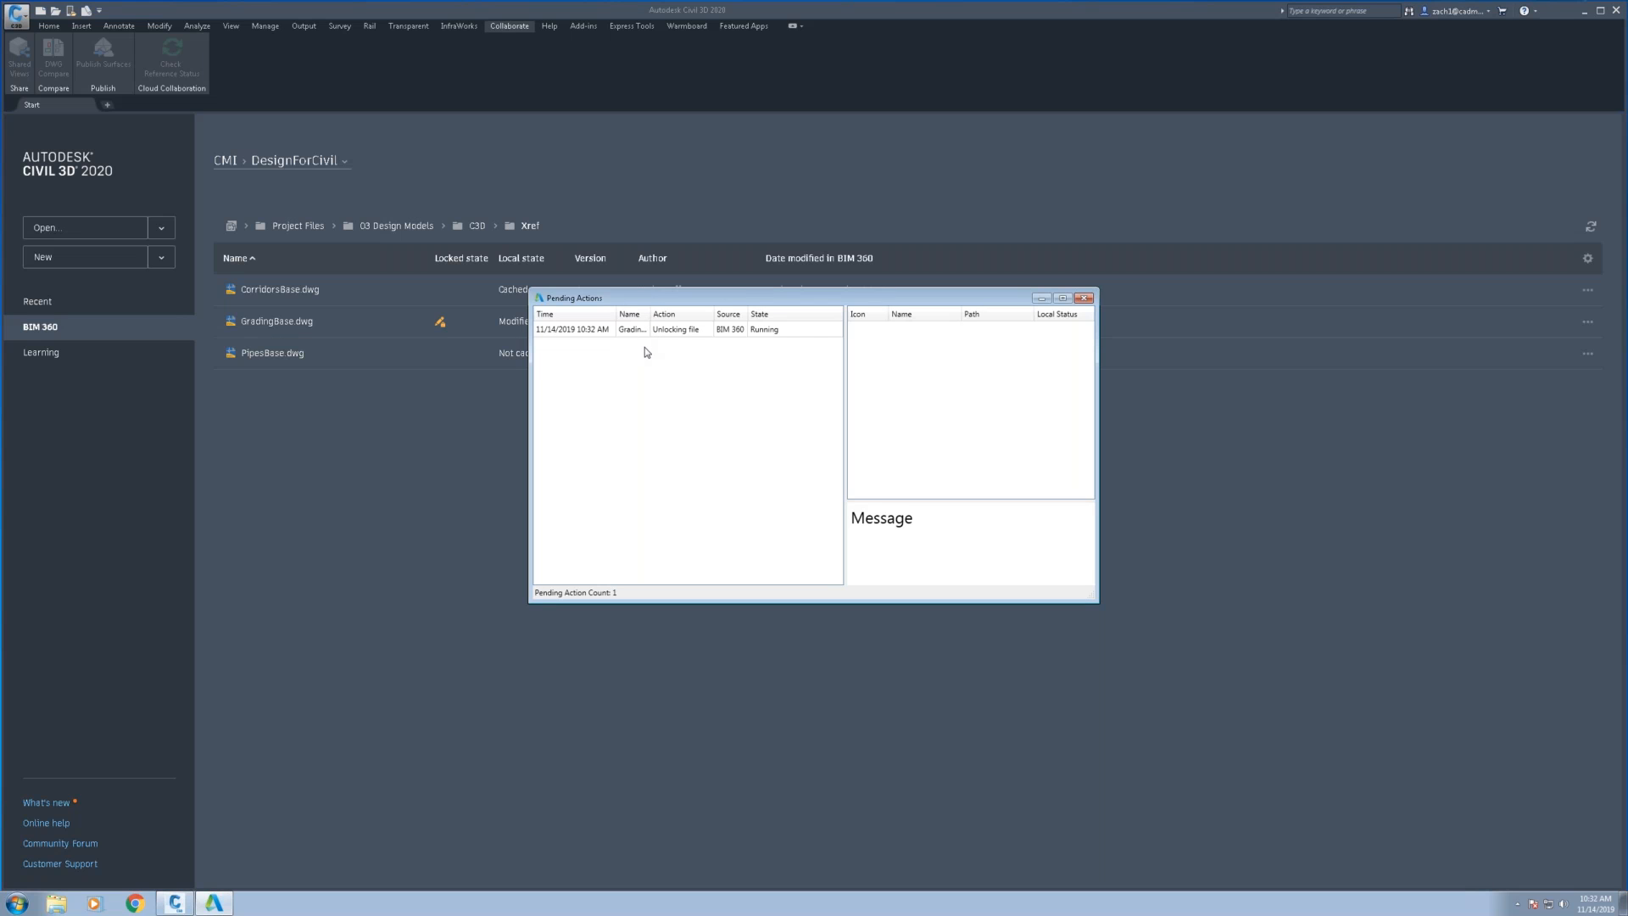
mouse_move(811, 3)
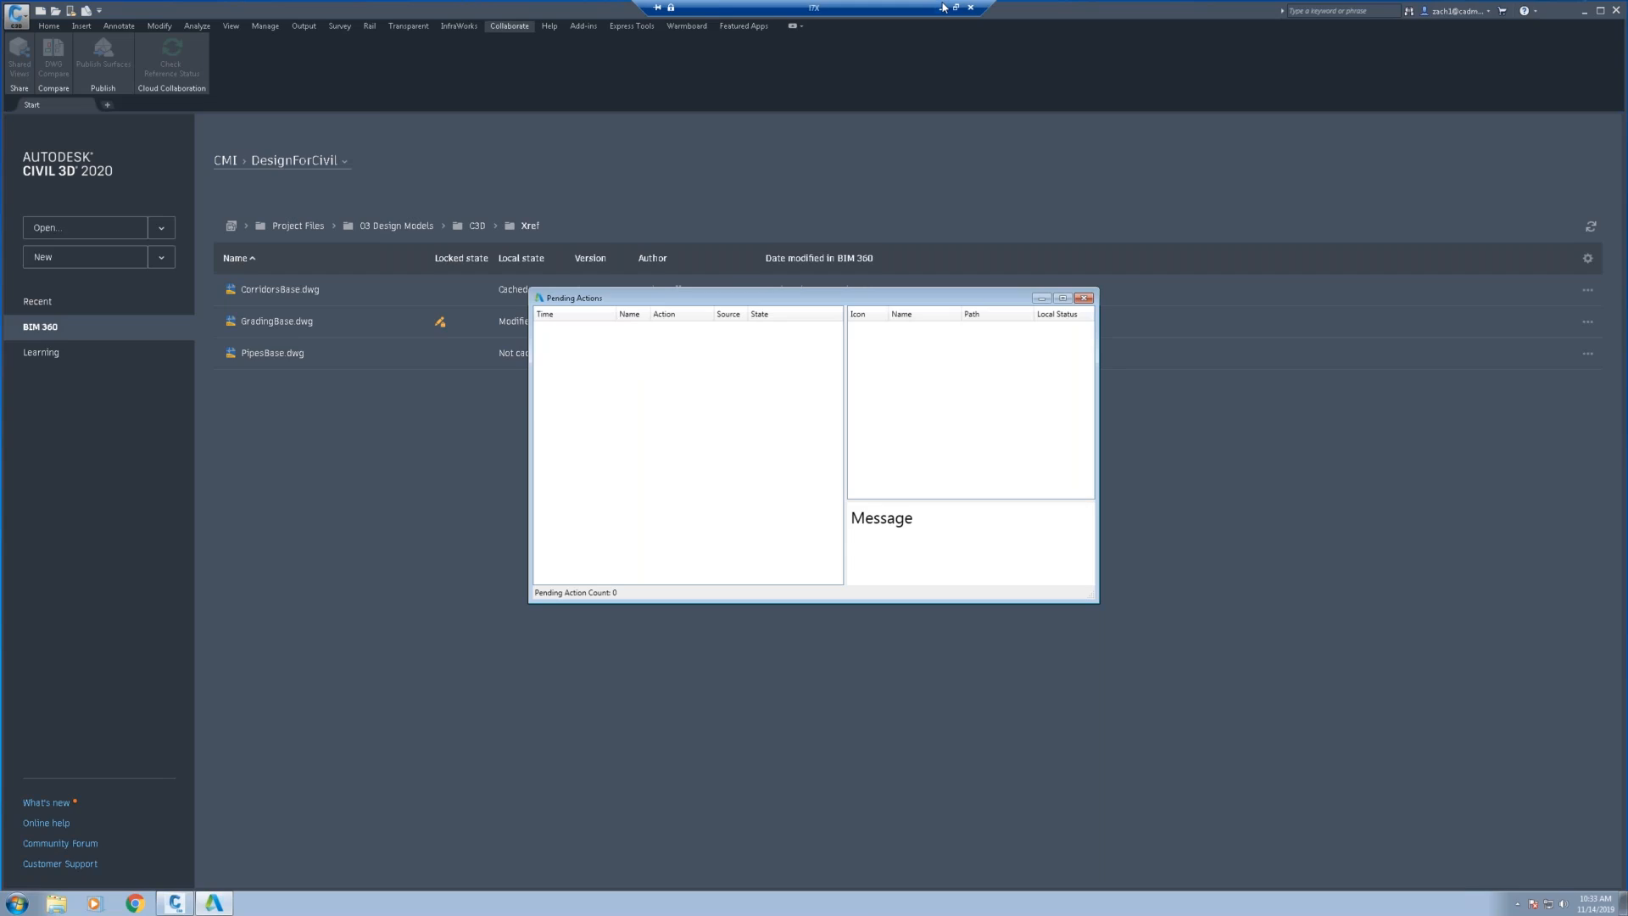
click(944, 7)
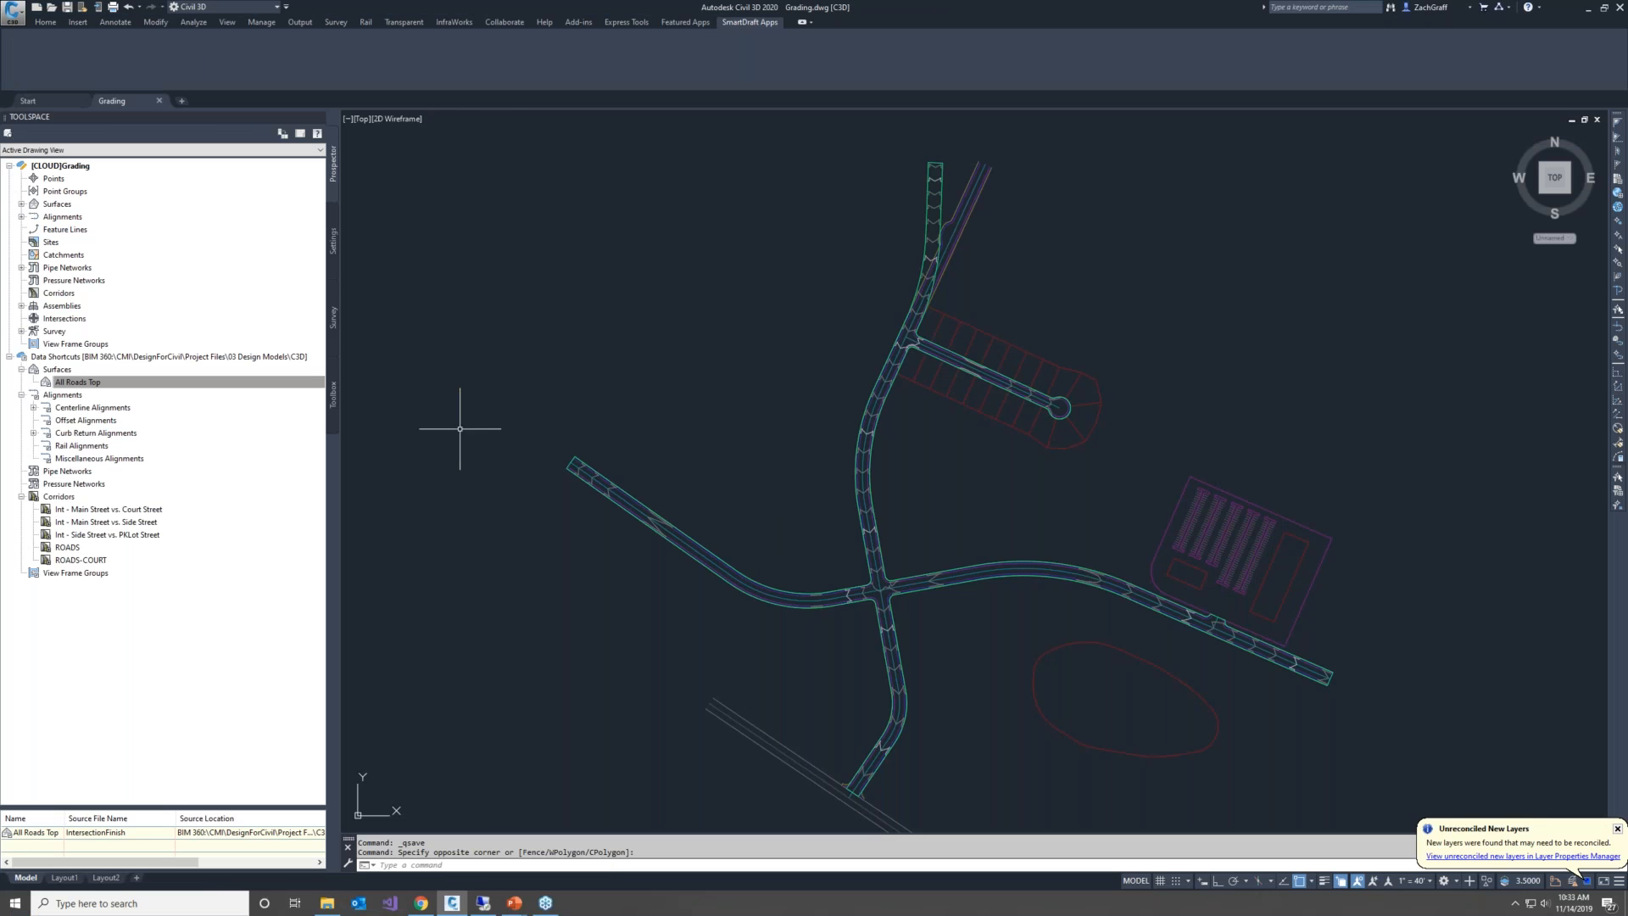
Check the reference status of Grading.dwg for source drawings updated in BIM 360
click(29, 101)
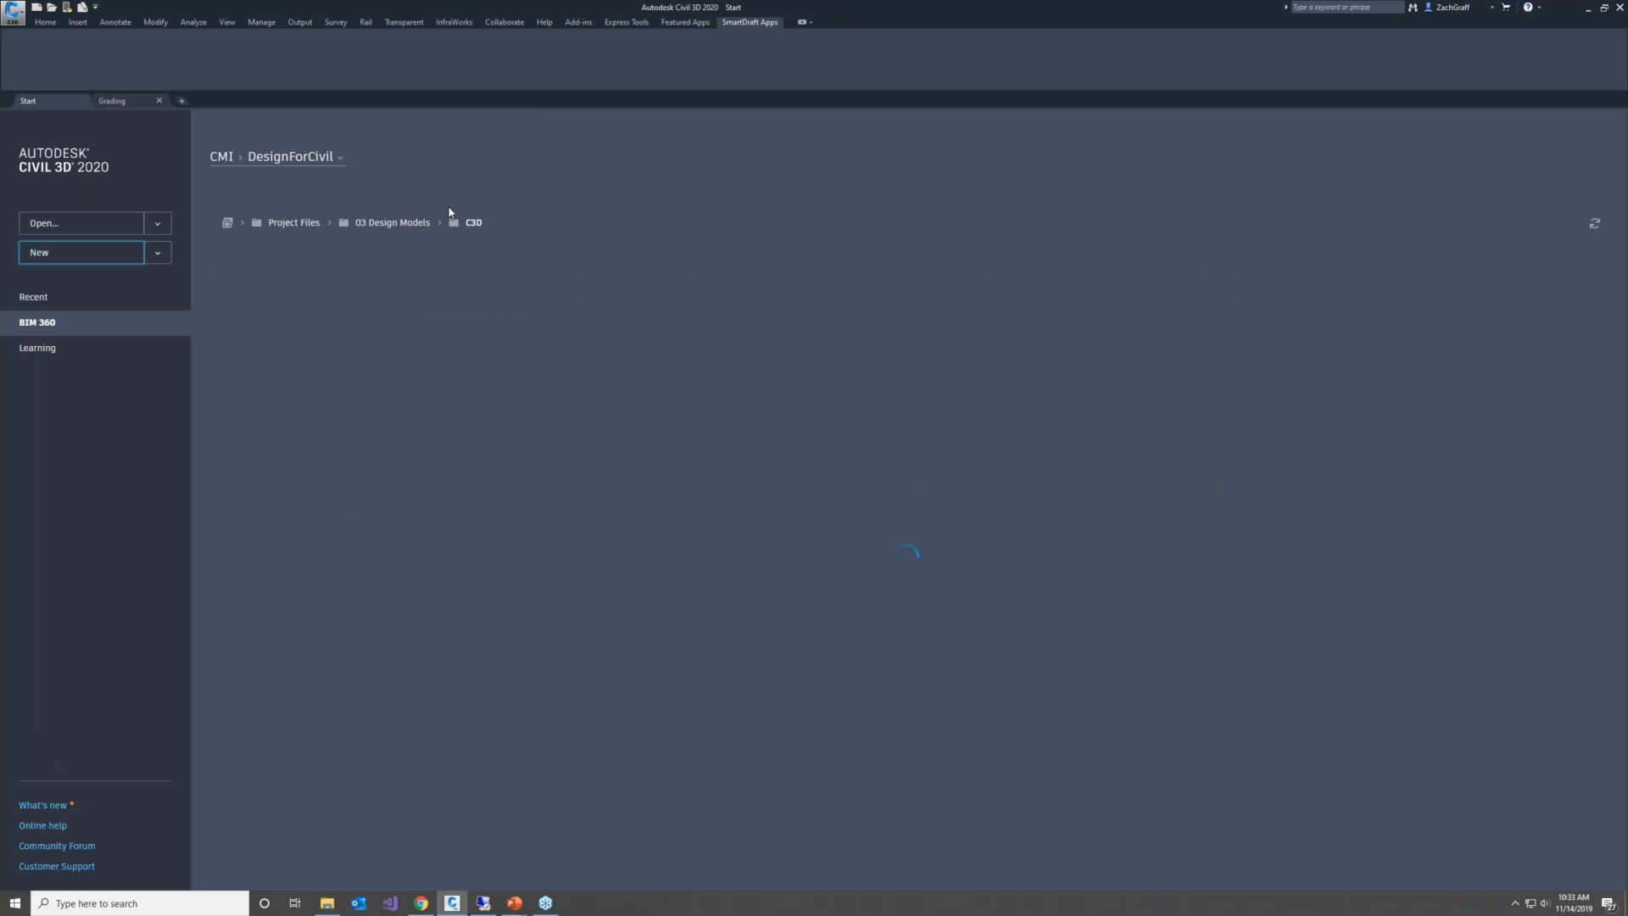
click(126, 102)
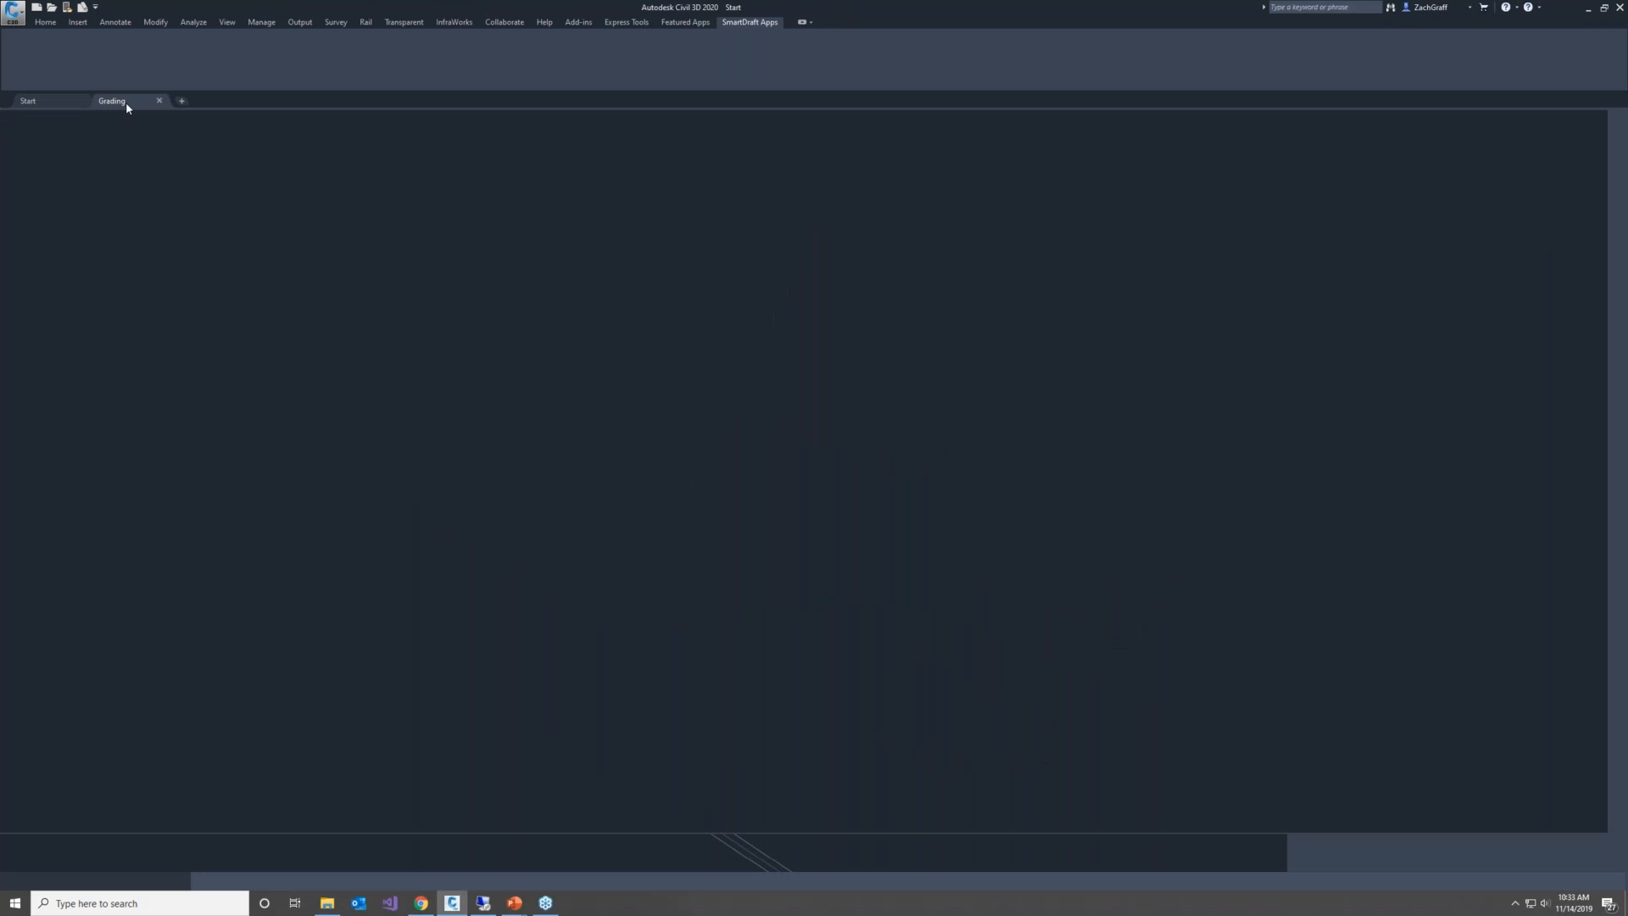
click(523, 22)
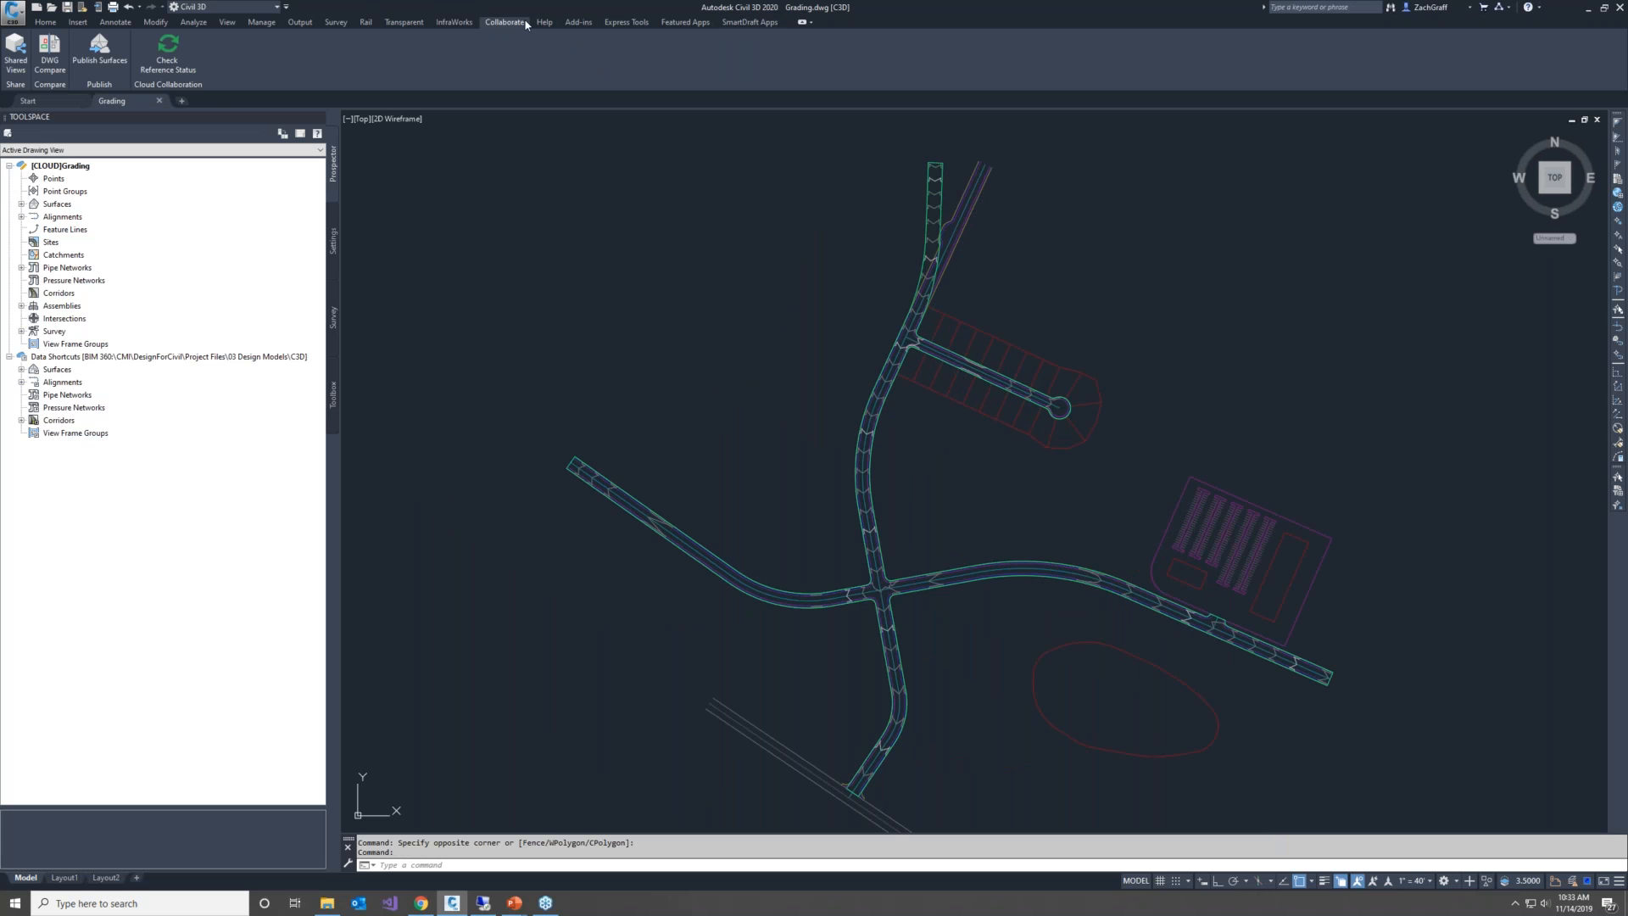
click(185, 51)
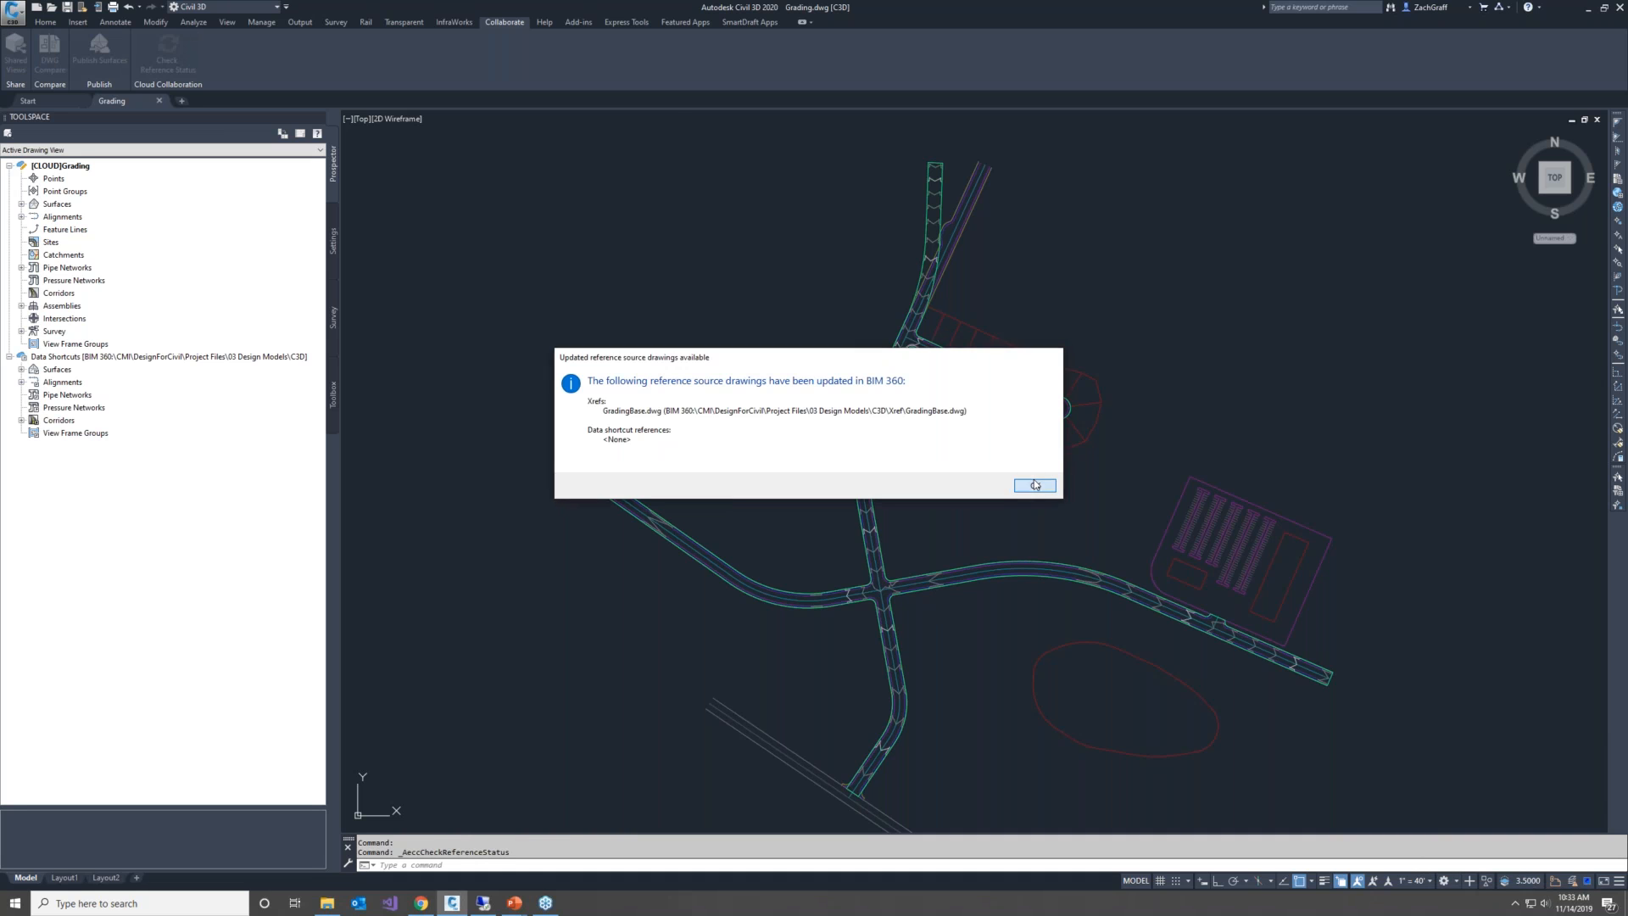
click(1027, 485)
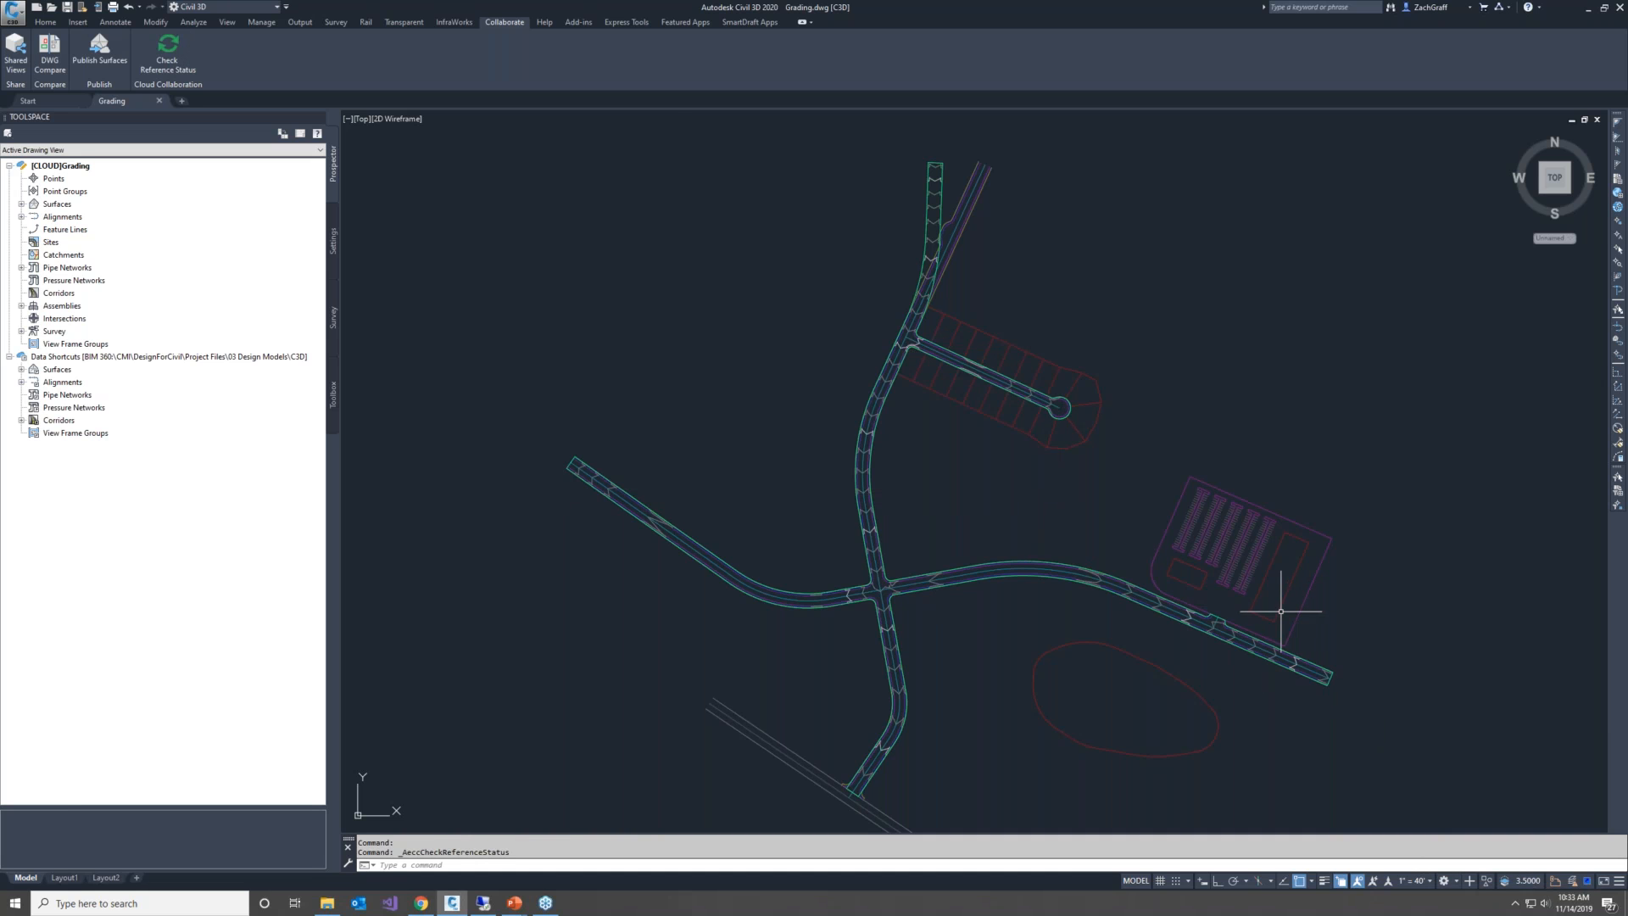
Open the external references list and reload the GradingBase xref in Grading.dwg
text(xr)
key(Return)
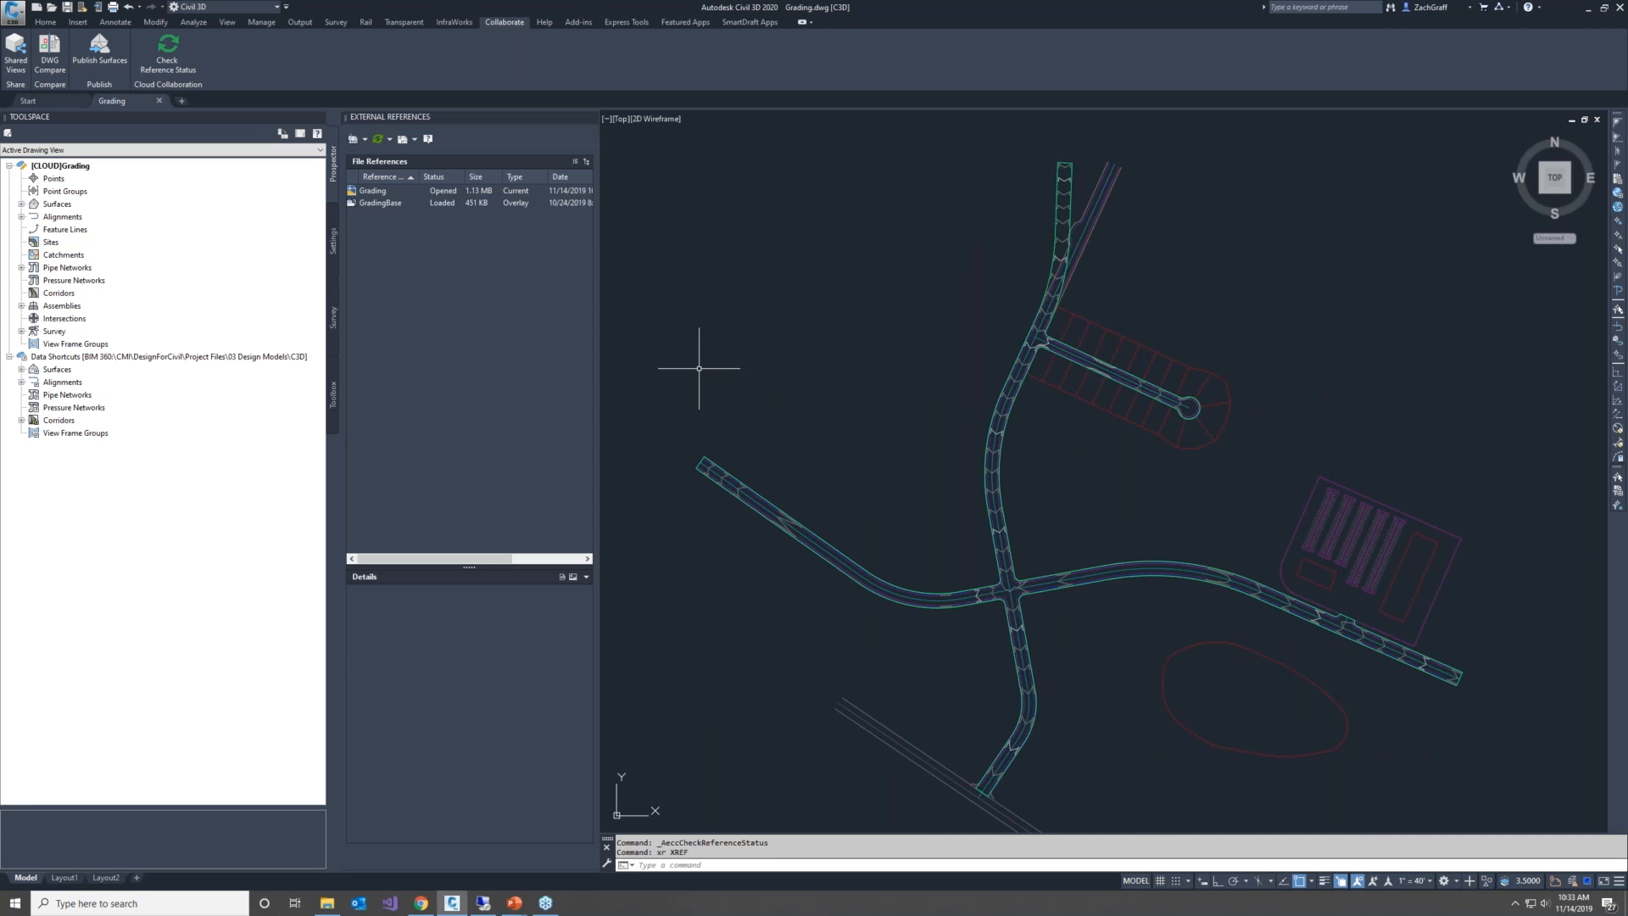
right_click(395, 202)
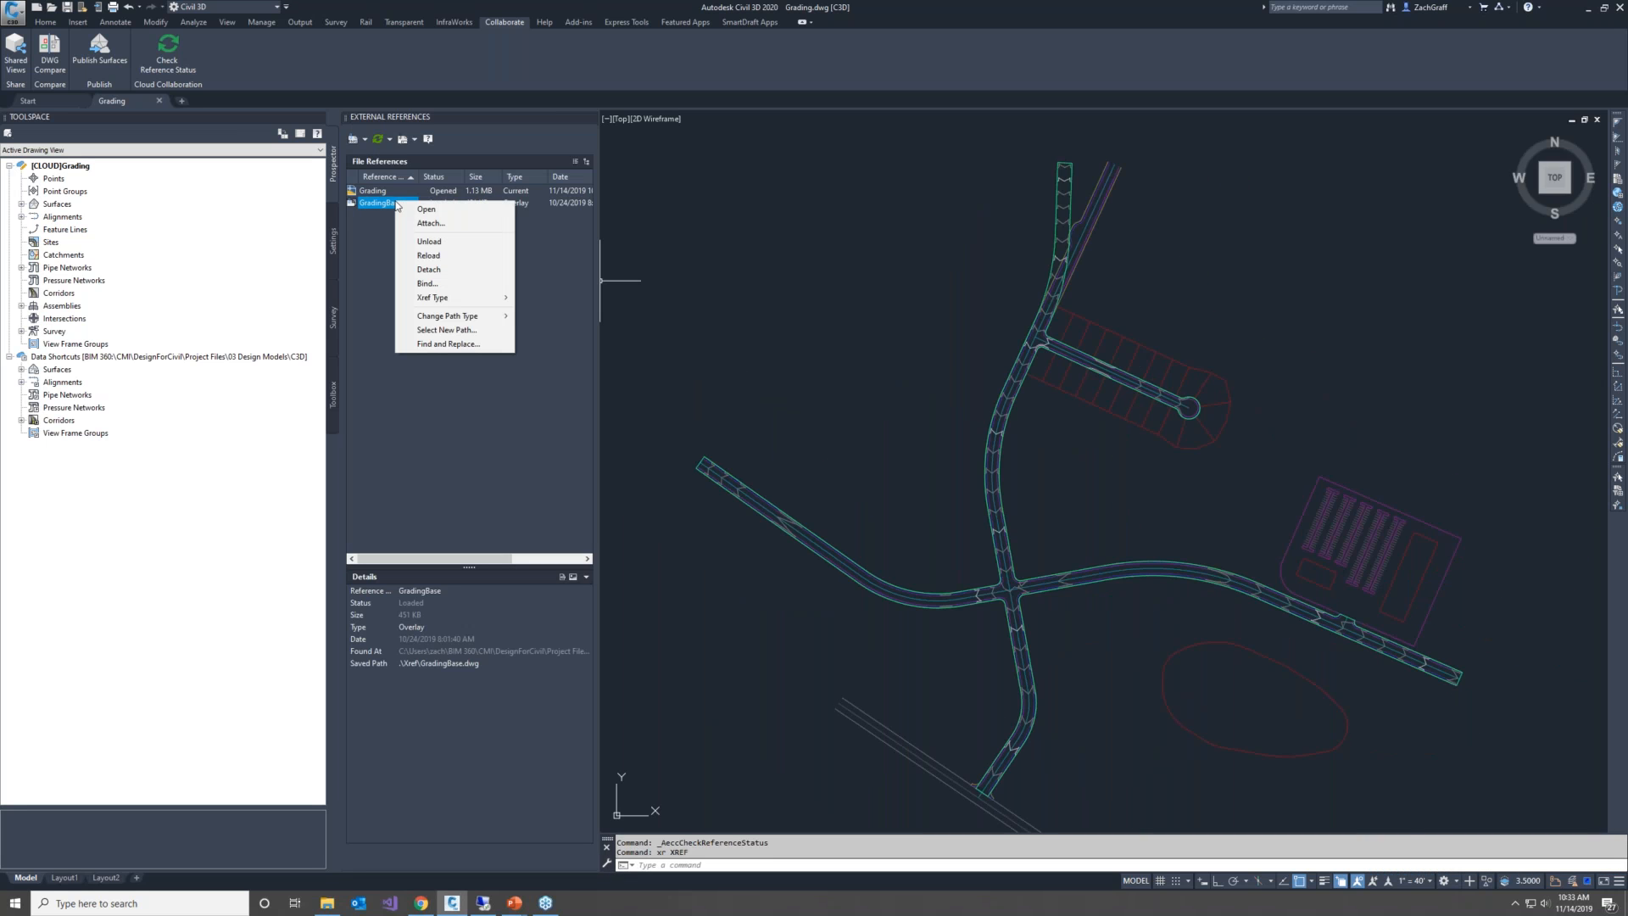
click(449, 257)
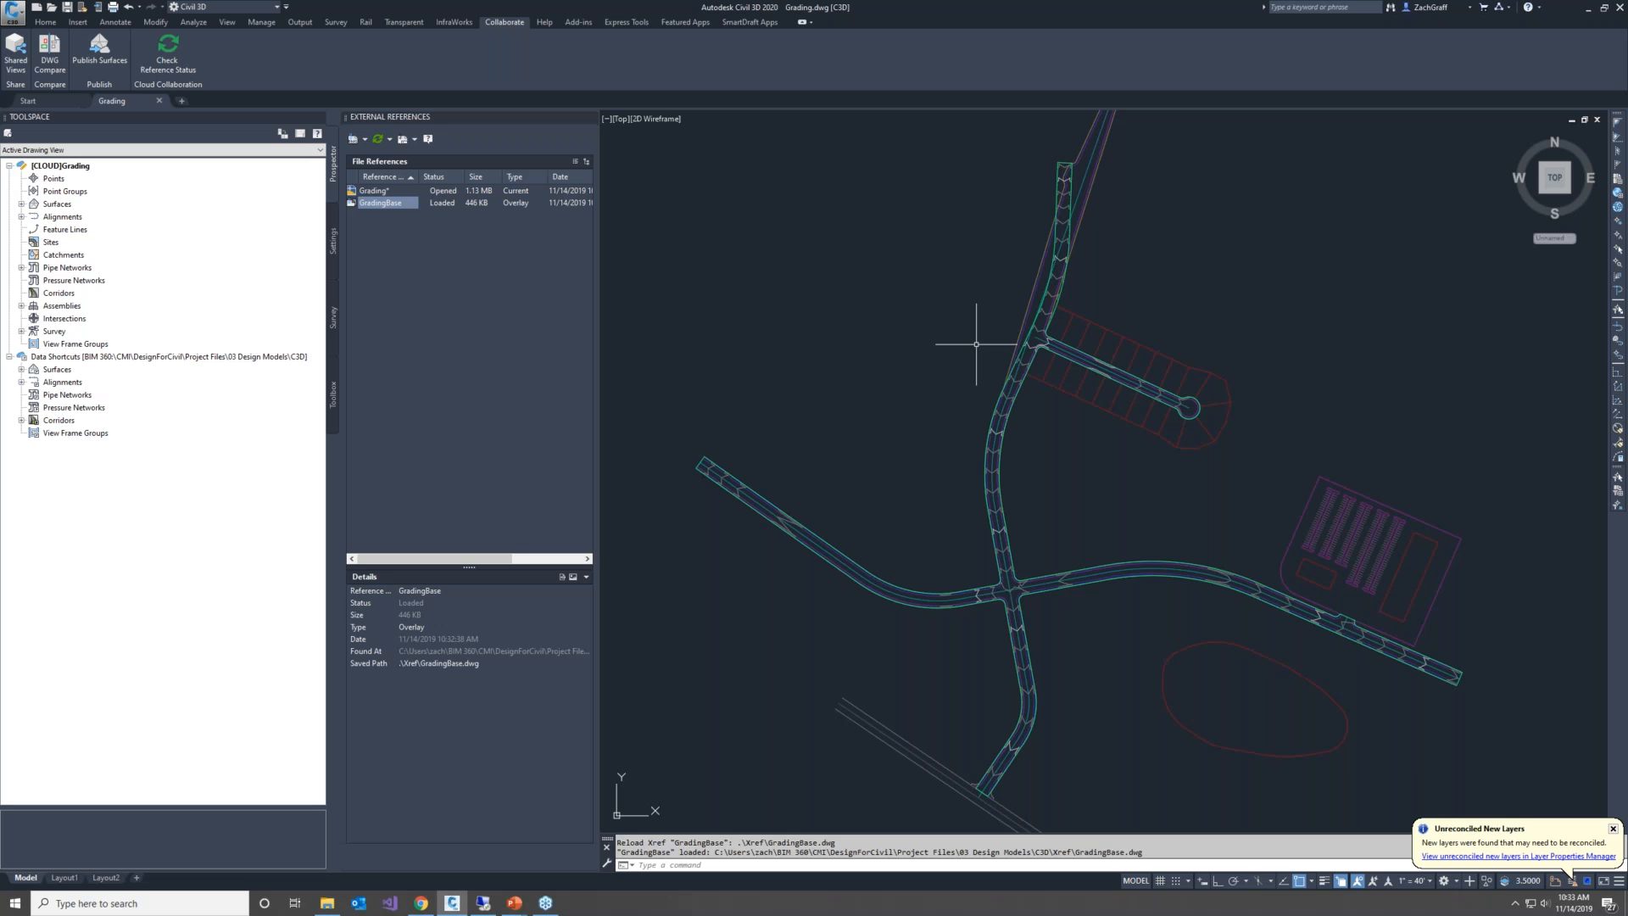
middle_drag(1091, 272, 1009, 361)
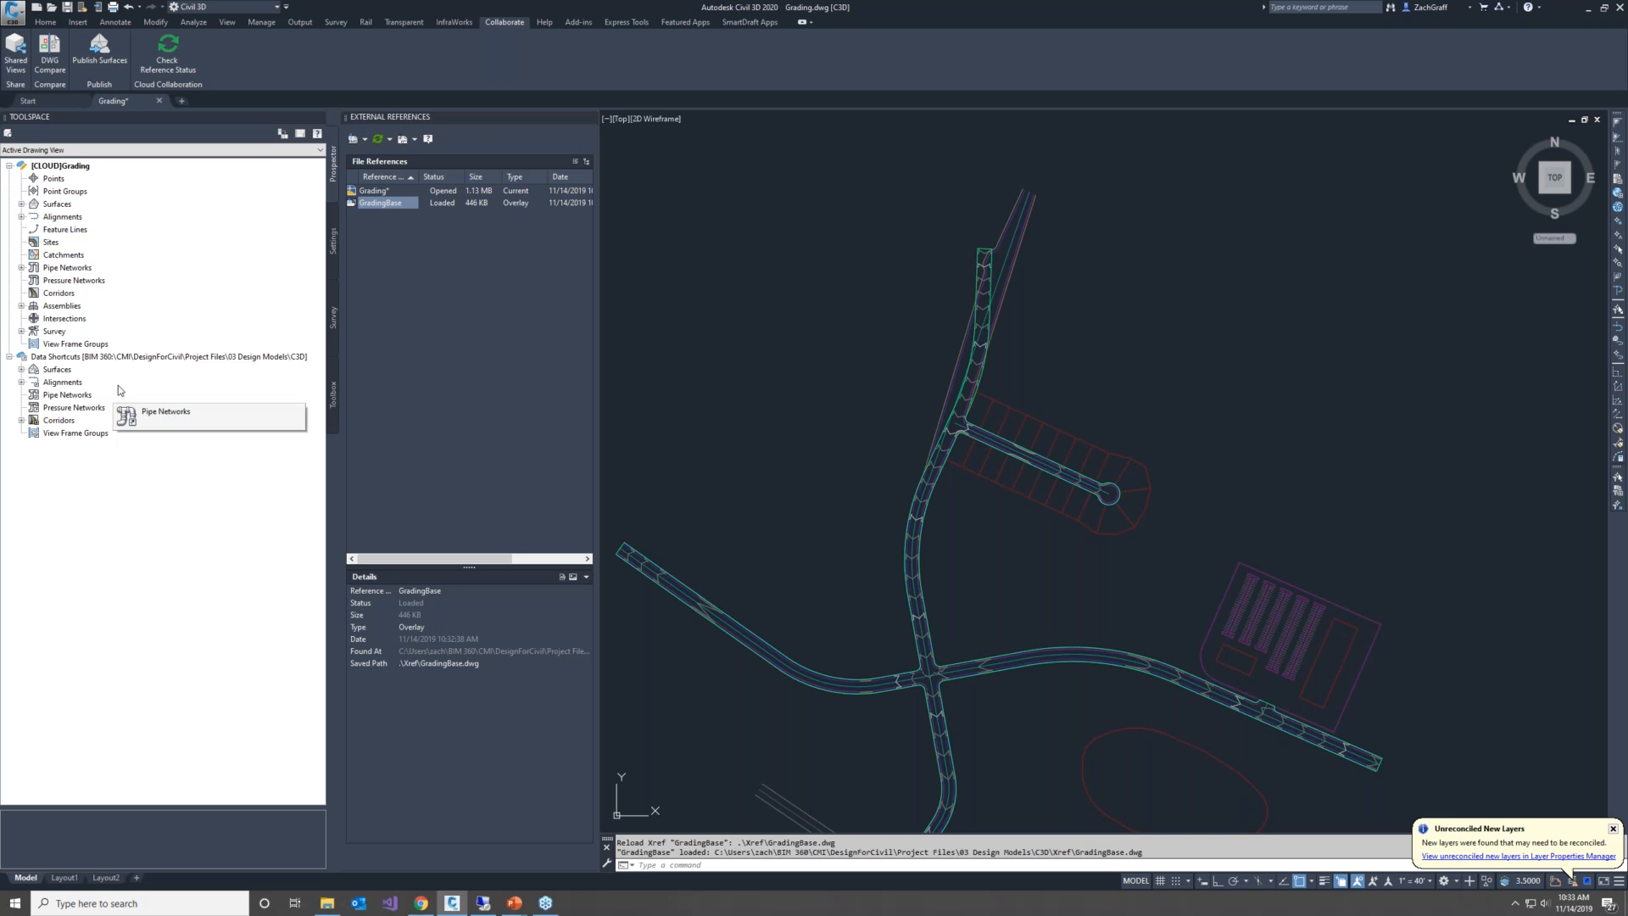
scroll(858, 374, down, 3)
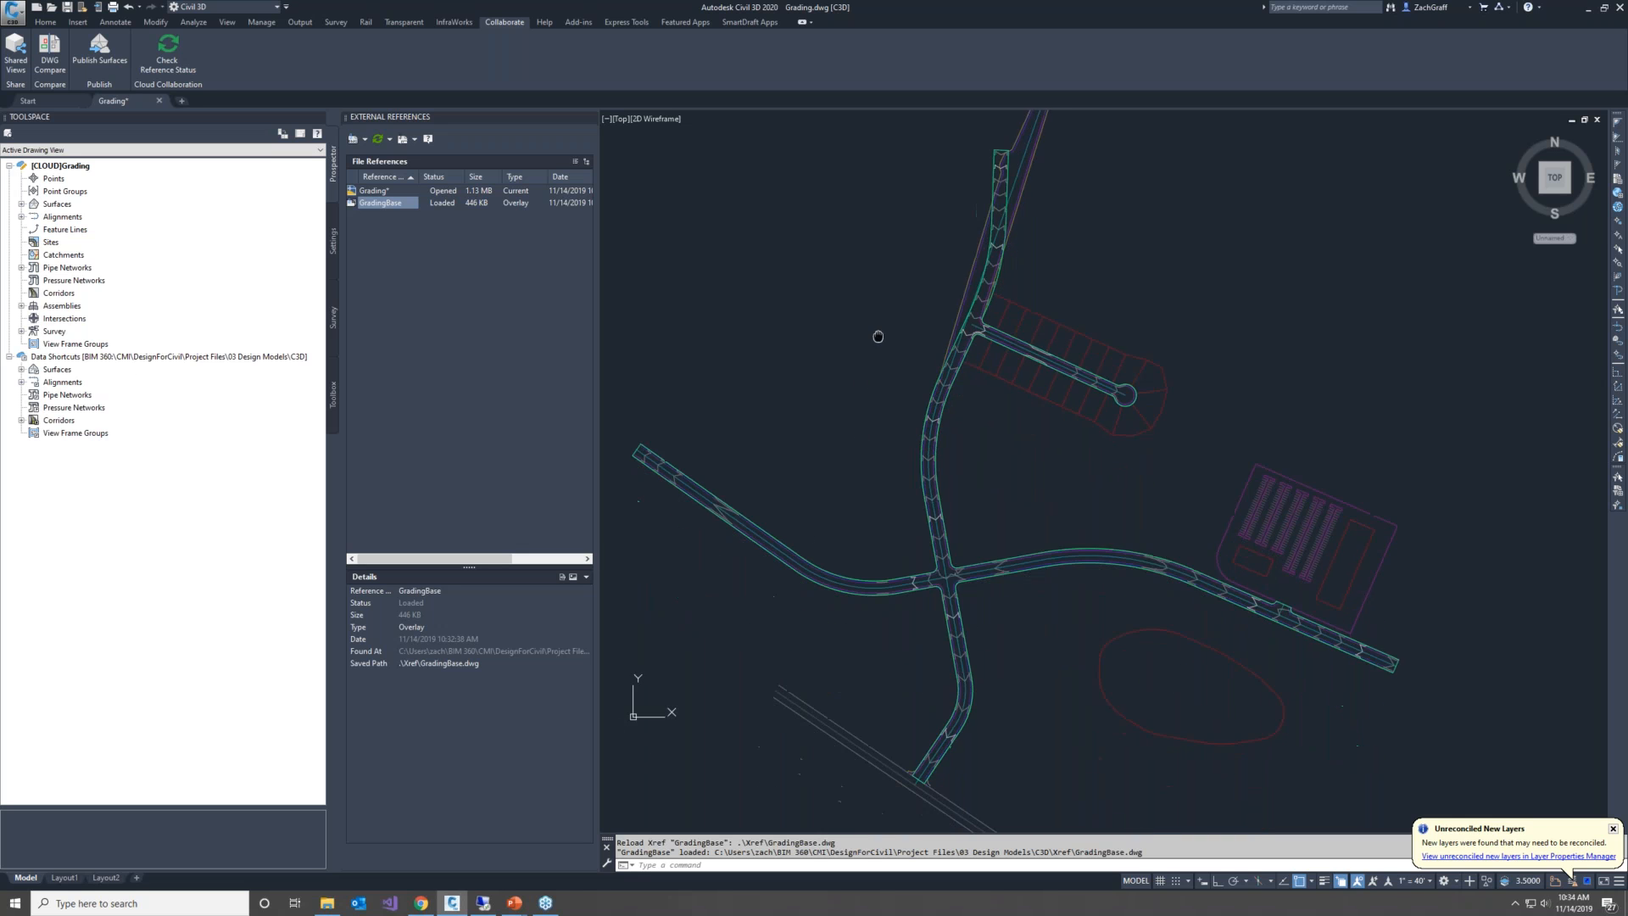
middle_drag(872, 345, 886, 353)
scroll(897, 357, up, 2)
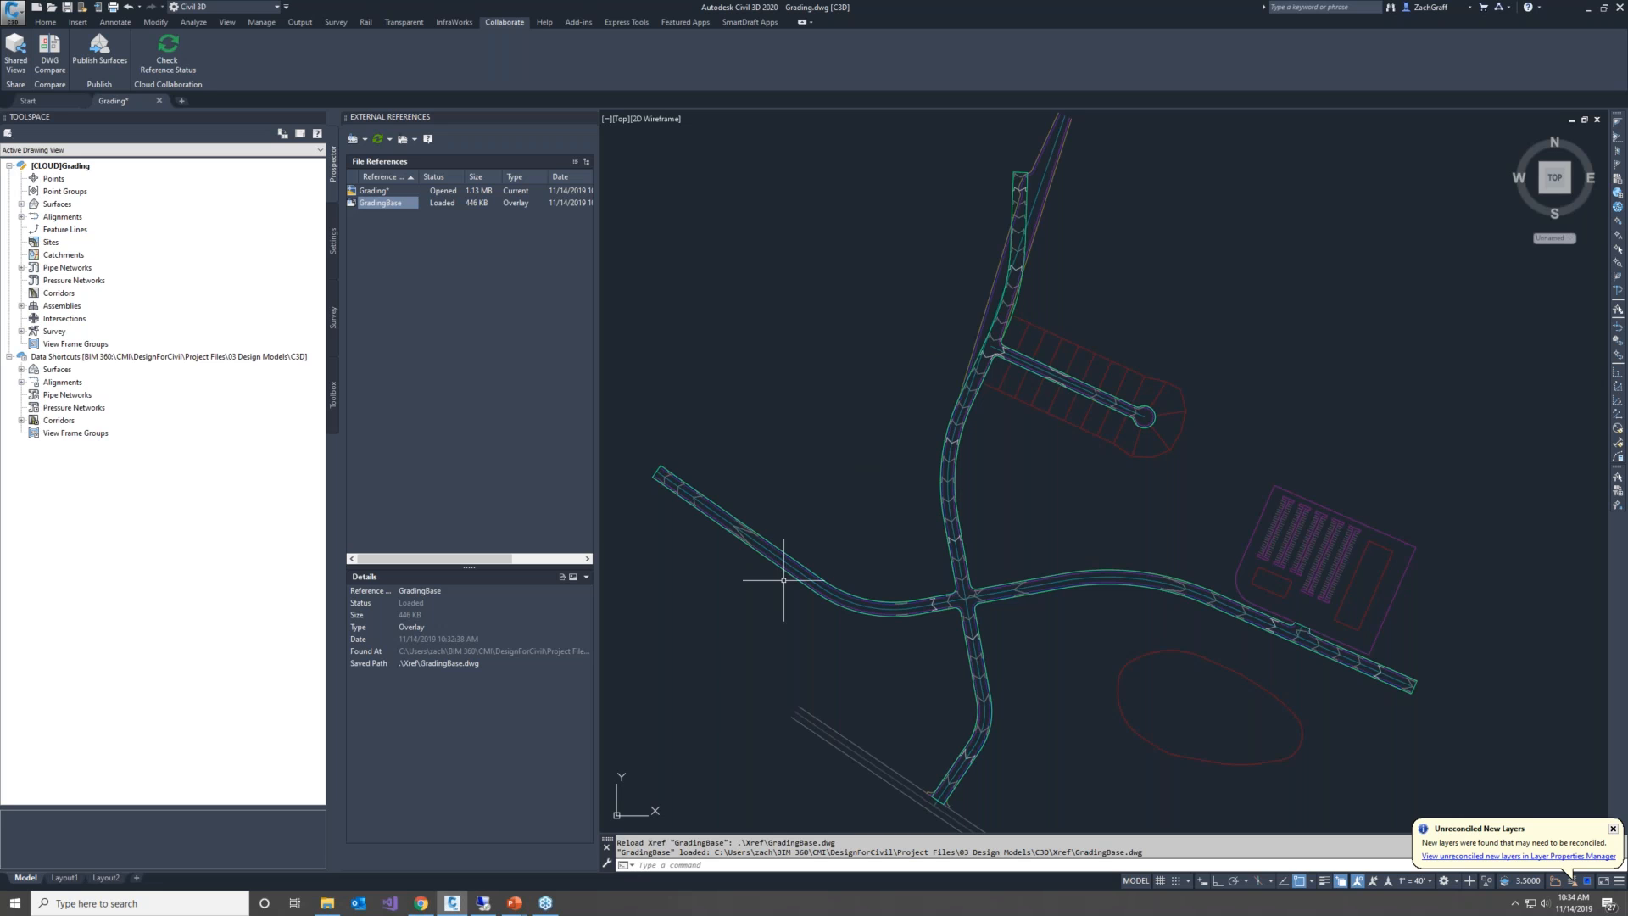
Switch to BIM 360 Document Management in Chrome and open Design.dwg from the C3D folder in the viewer
click(420, 903)
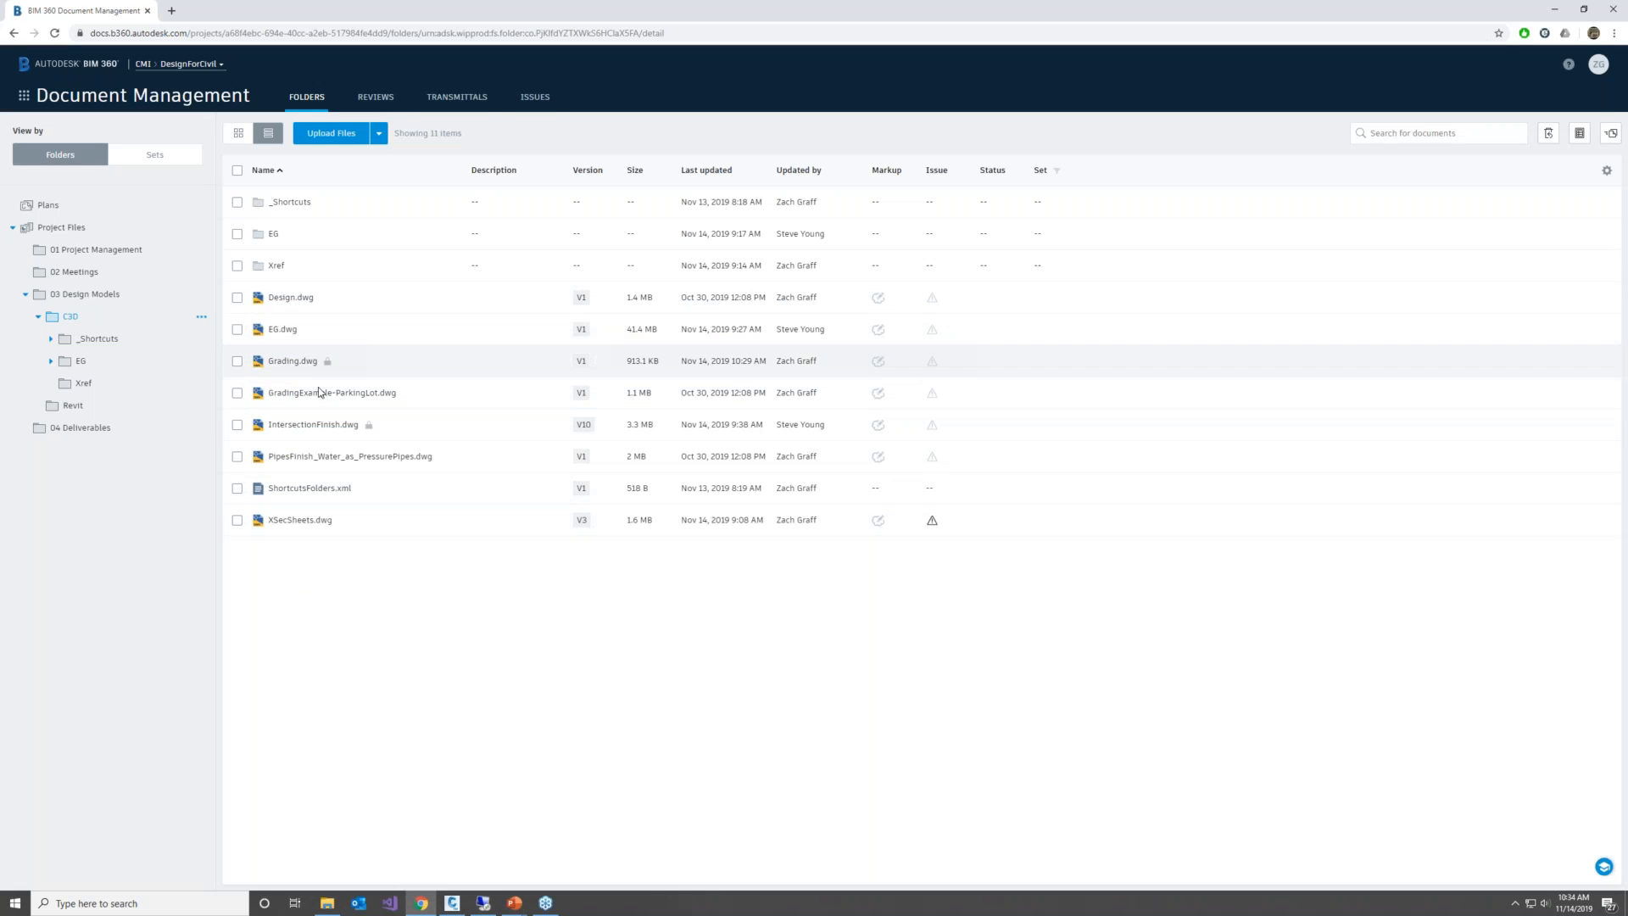
click(291, 299)
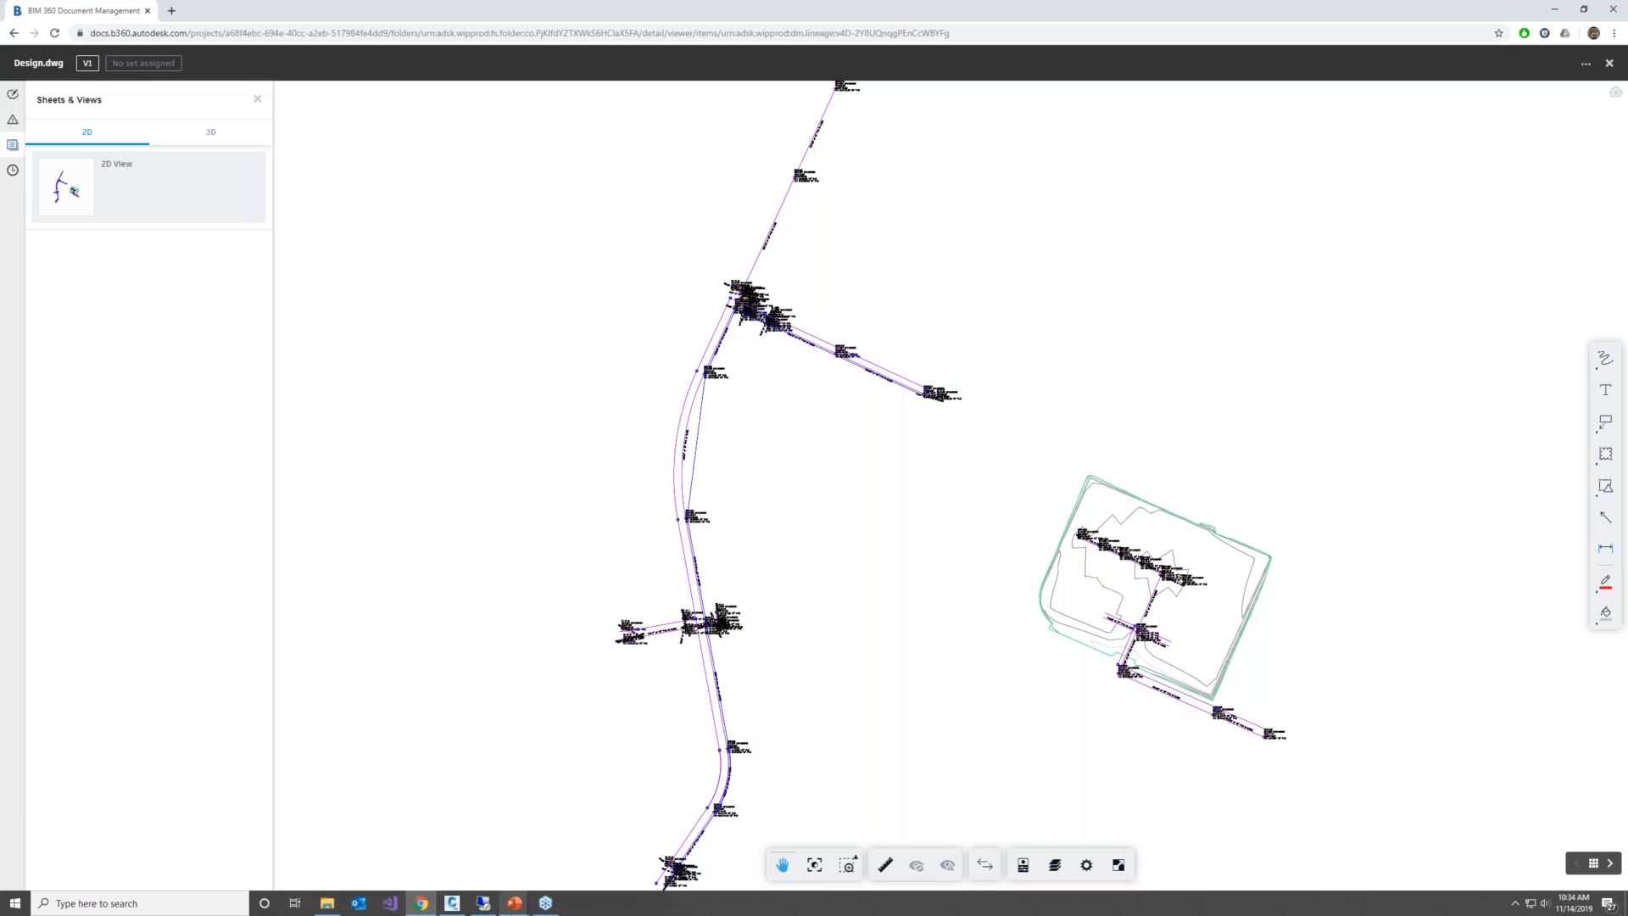
Switch to the running PowerPoint slide show and advance from the BIM 360 Design overview to the Benefits slide
mouse_move(513, 911)
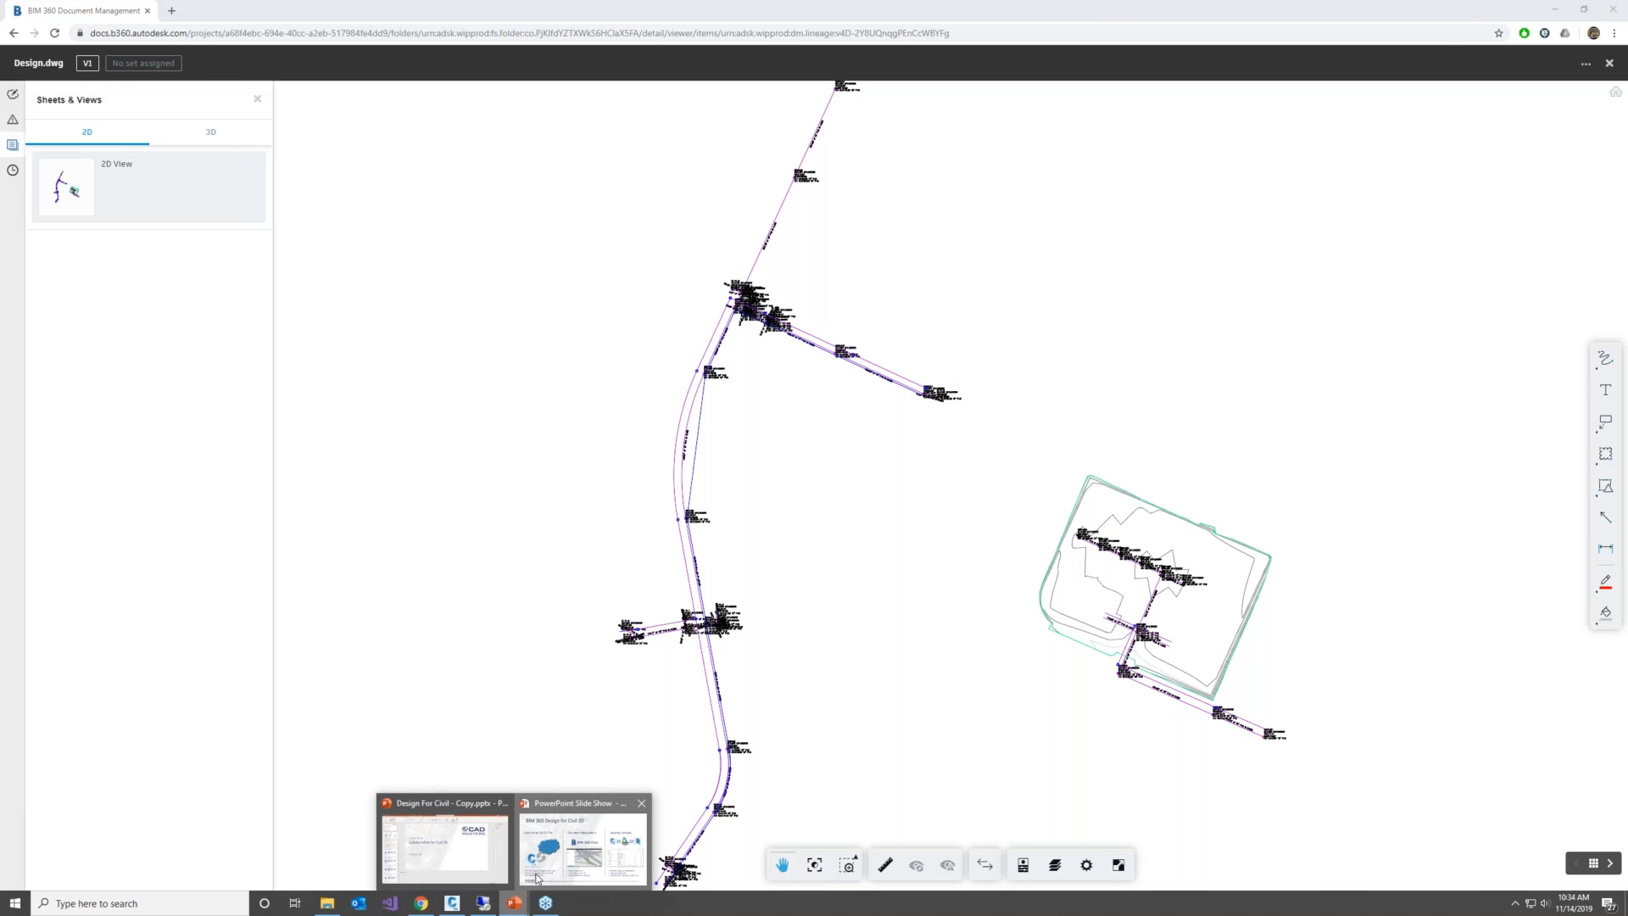
click(581, 833)
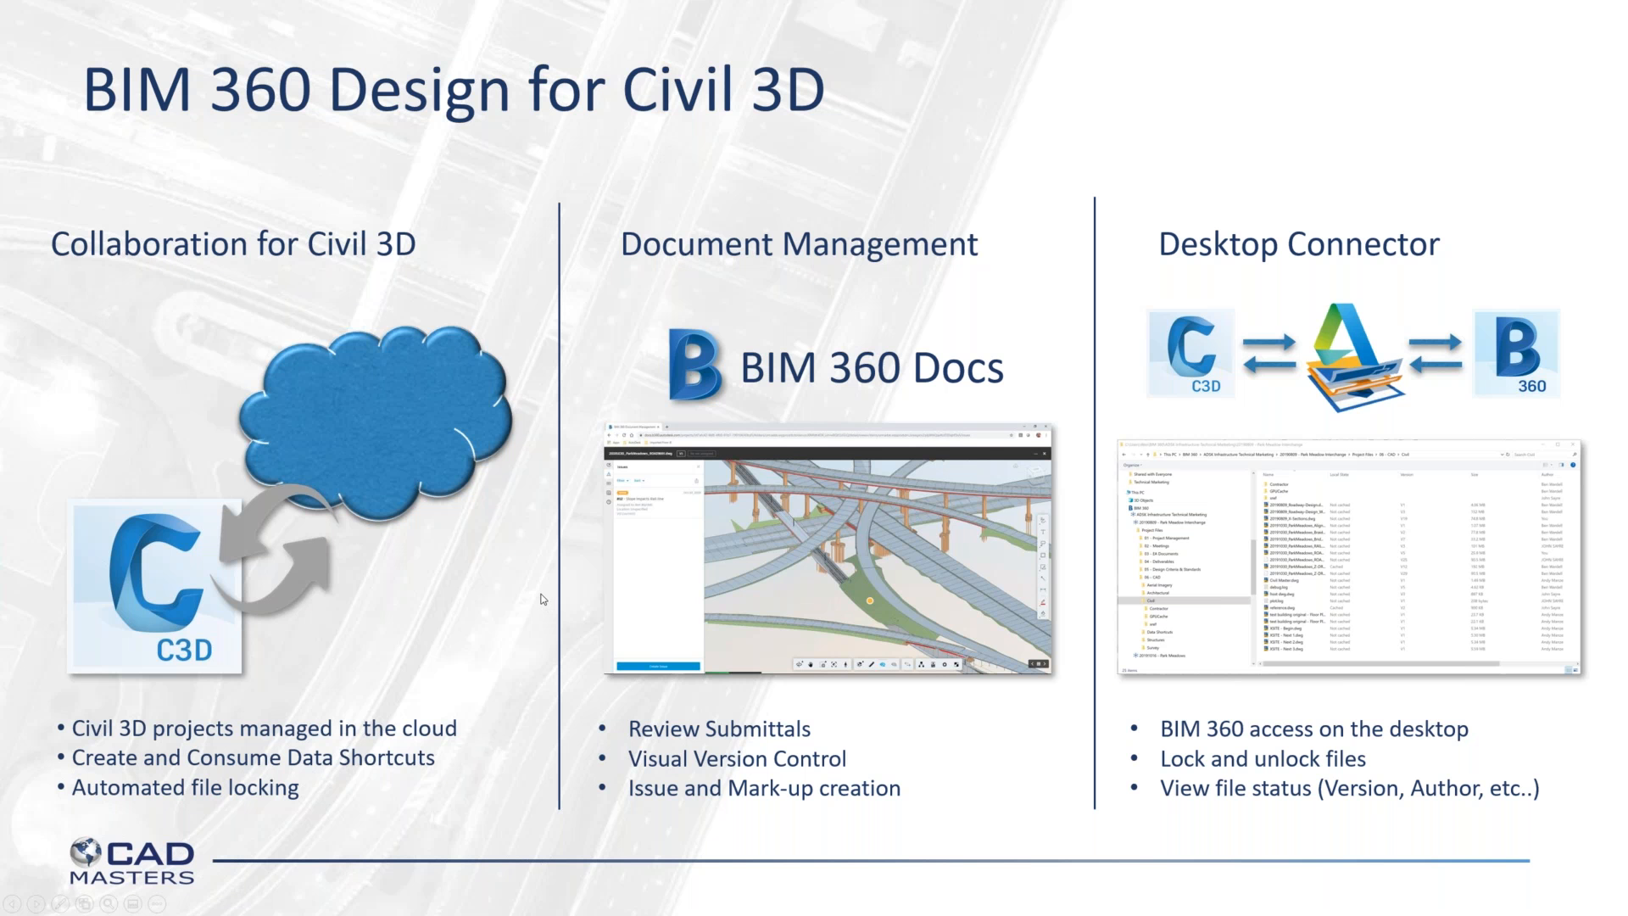
click(544, 600)
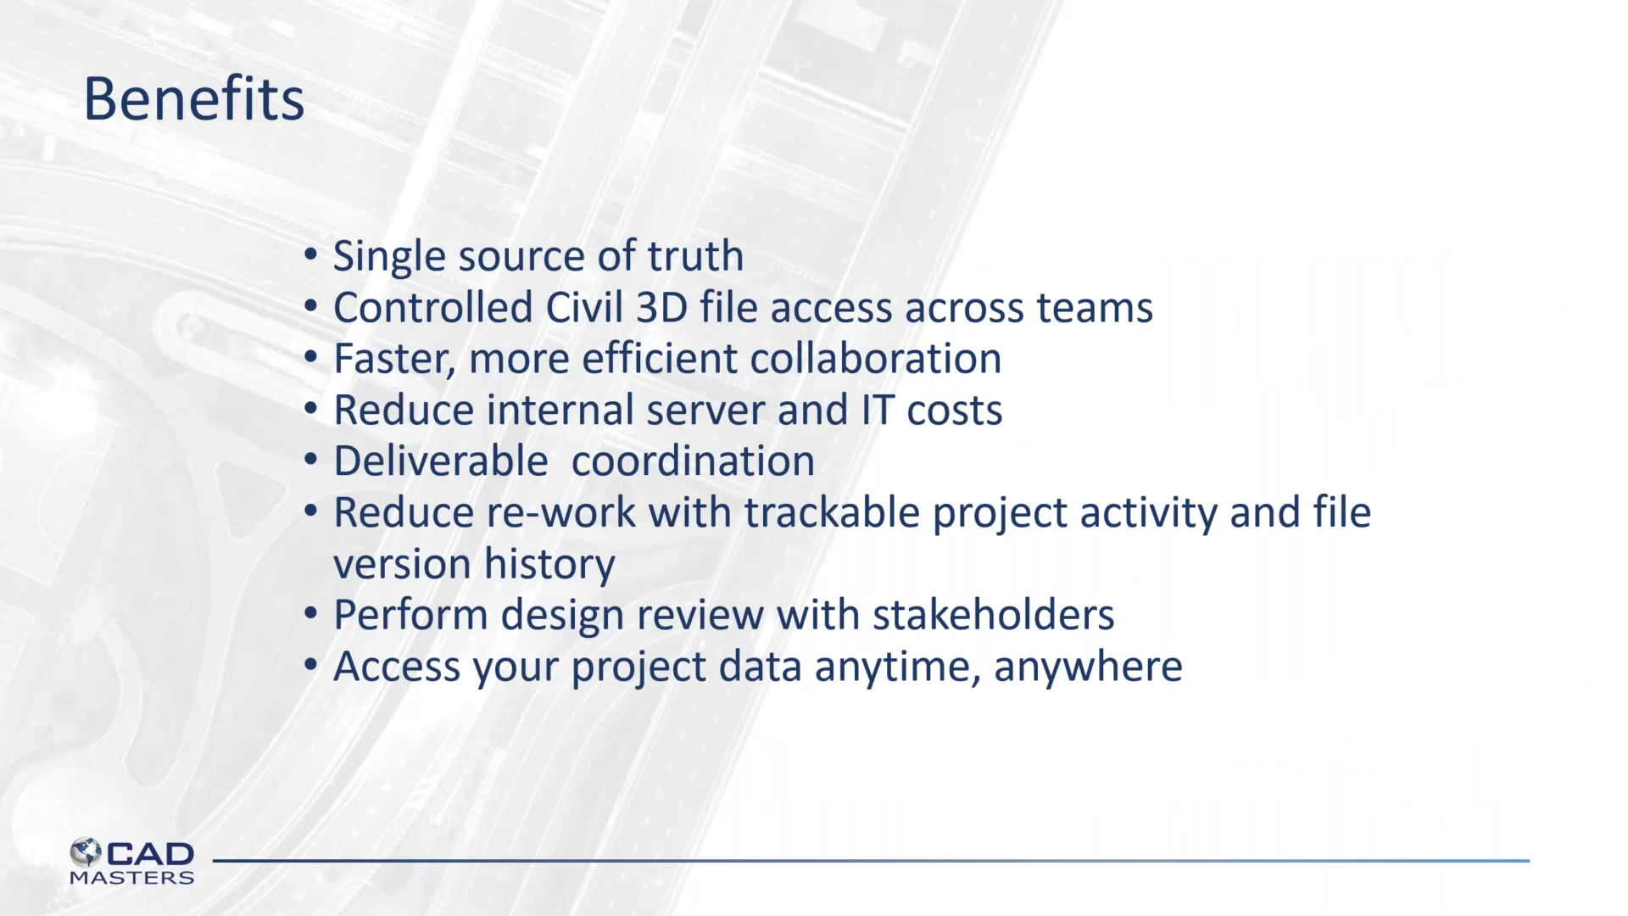